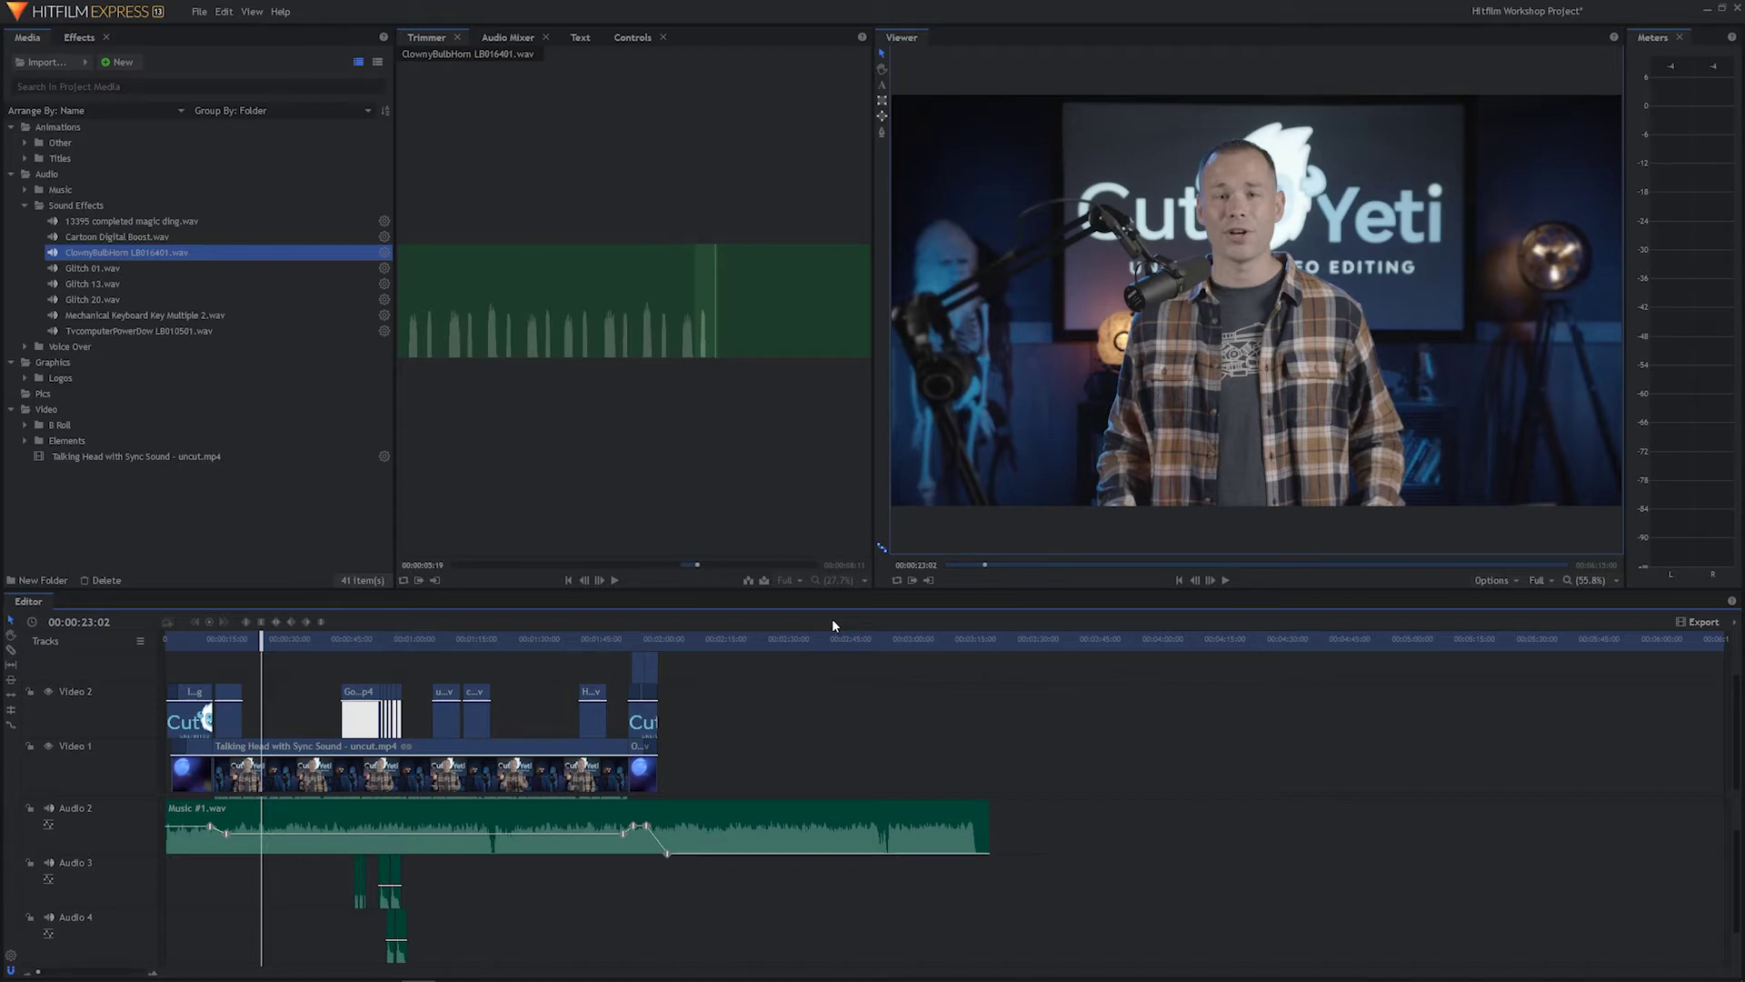
Step: Play through the talking-head footage with the timeline zoomed in and stop the playhead at 00:00:25:07
{"action": "key", "text": "space"}
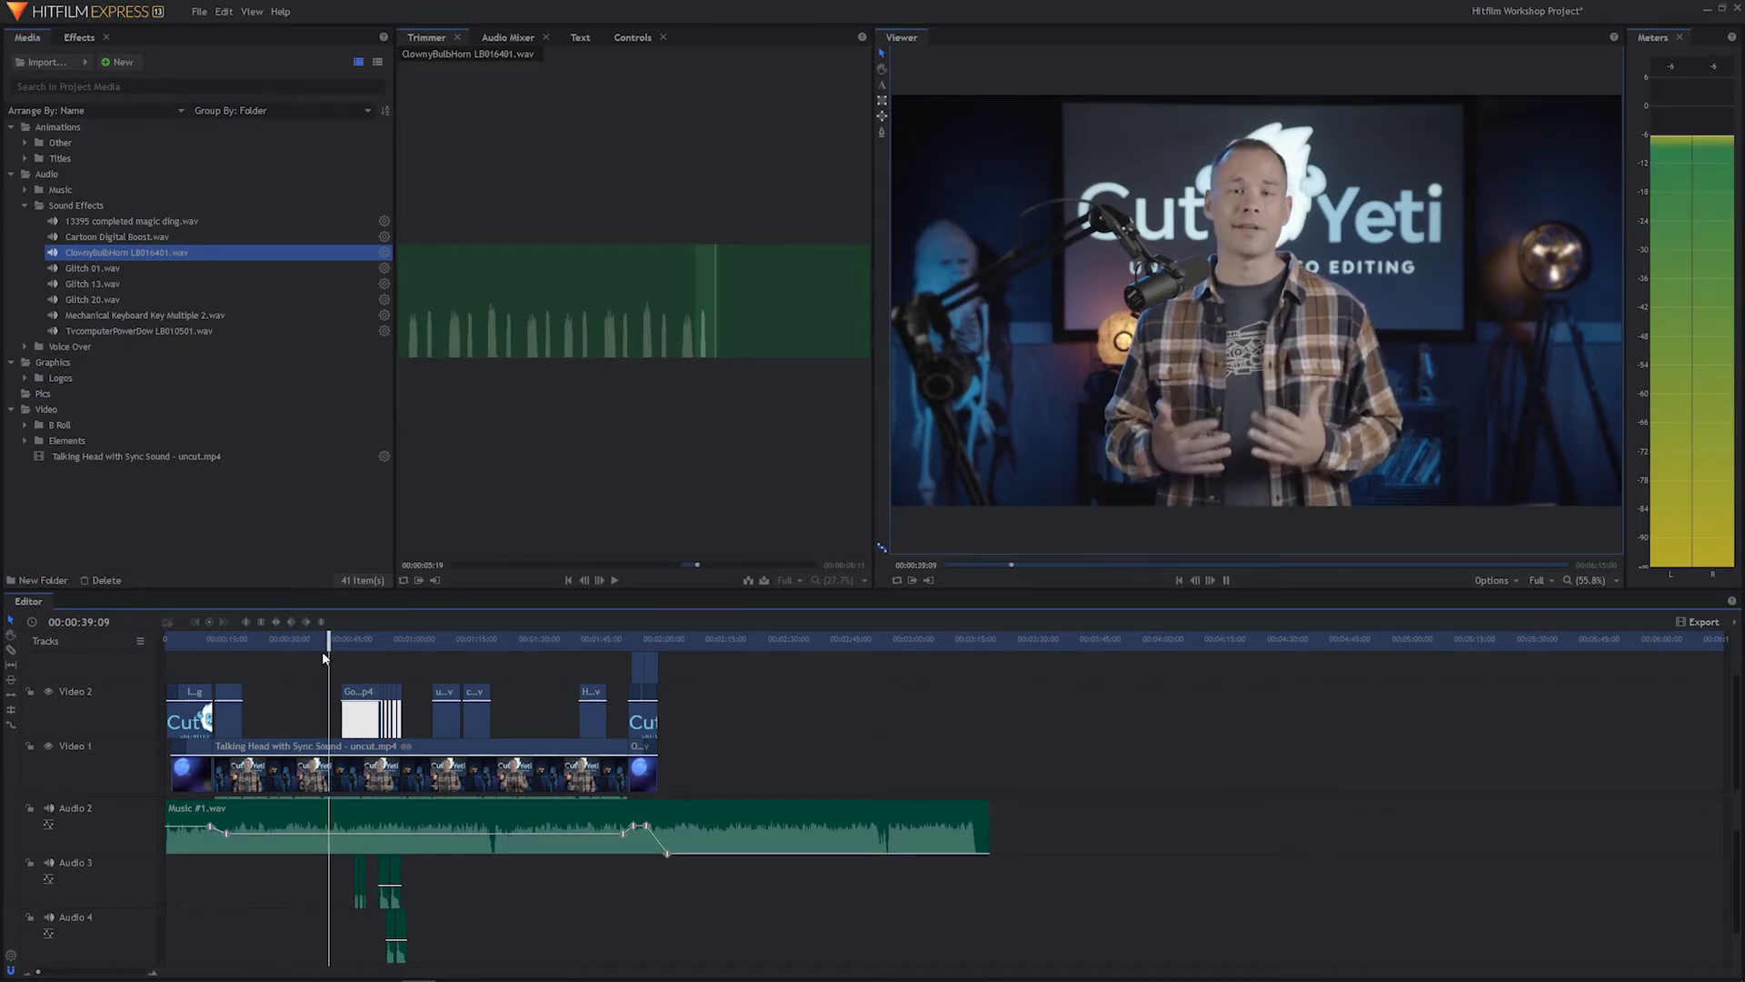
{"action": "left_click_drag", "start_coordinate": [326, 639], "coordinate": [287, 634]}
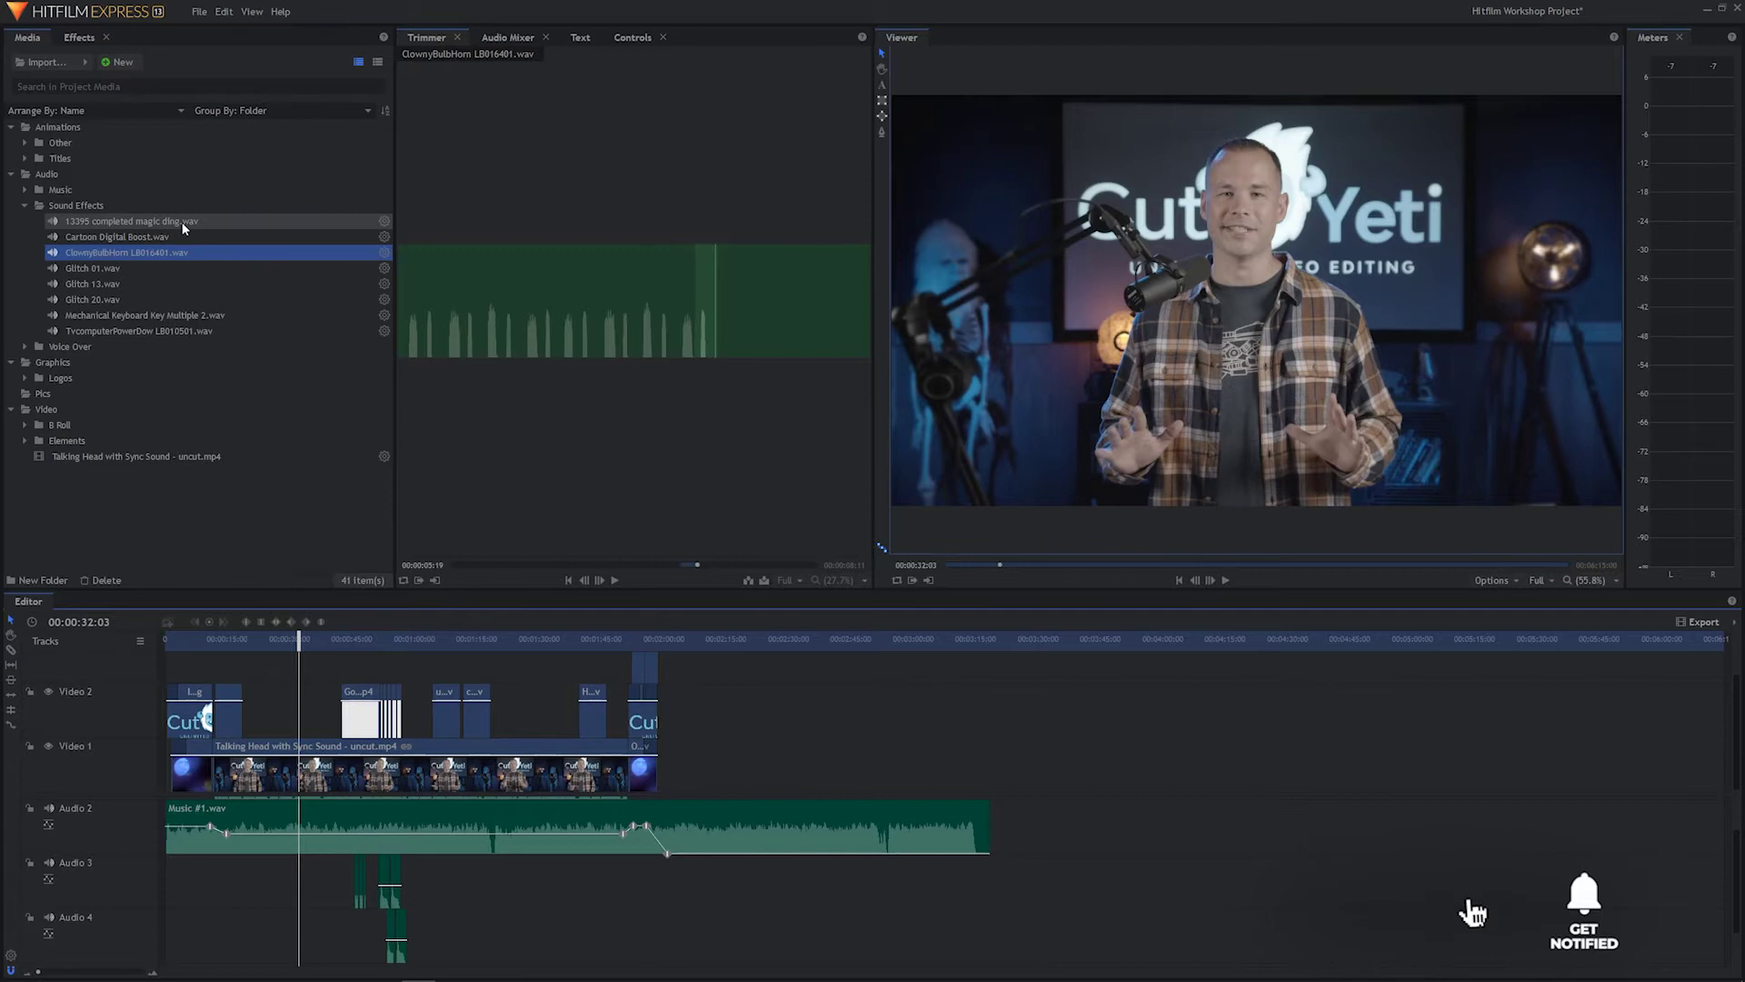
{"action": "left_click", "coordinate": [269, 641]}
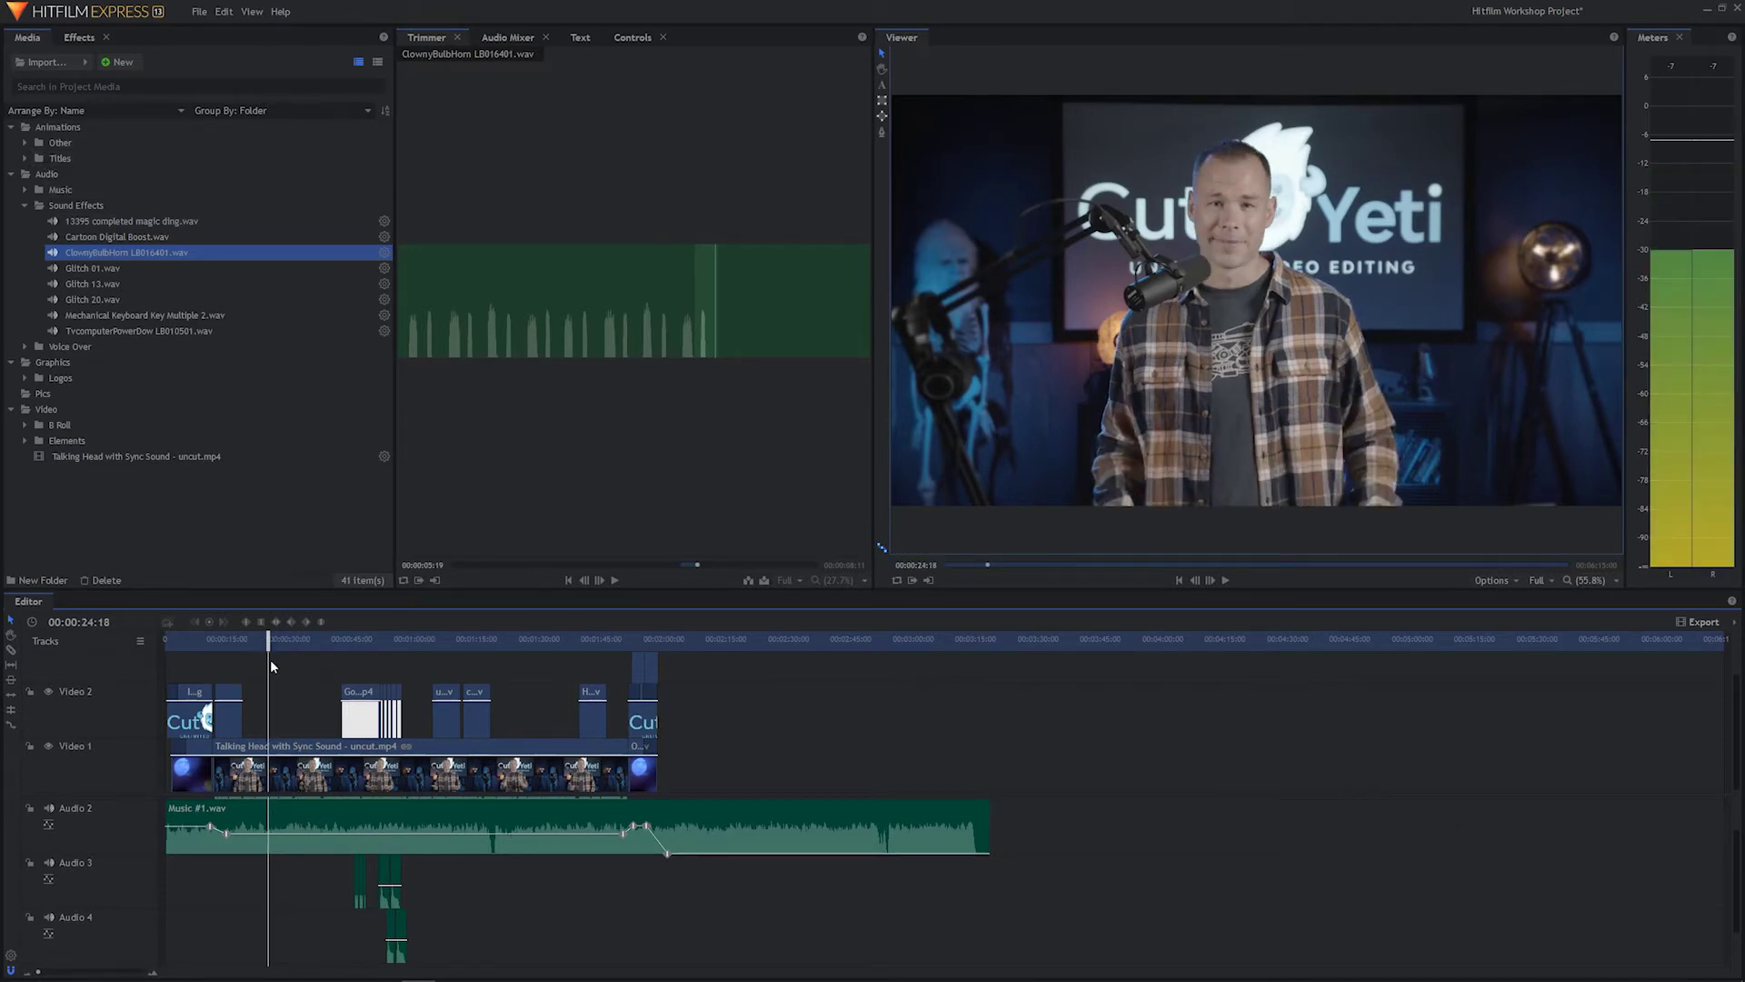
{"action": "key", "text": "="}
{"action": "key", "text": "="}
{"action": "key", "text": "="}
{"action": "key", "text": "="}
{"action": "key", "text": "="}
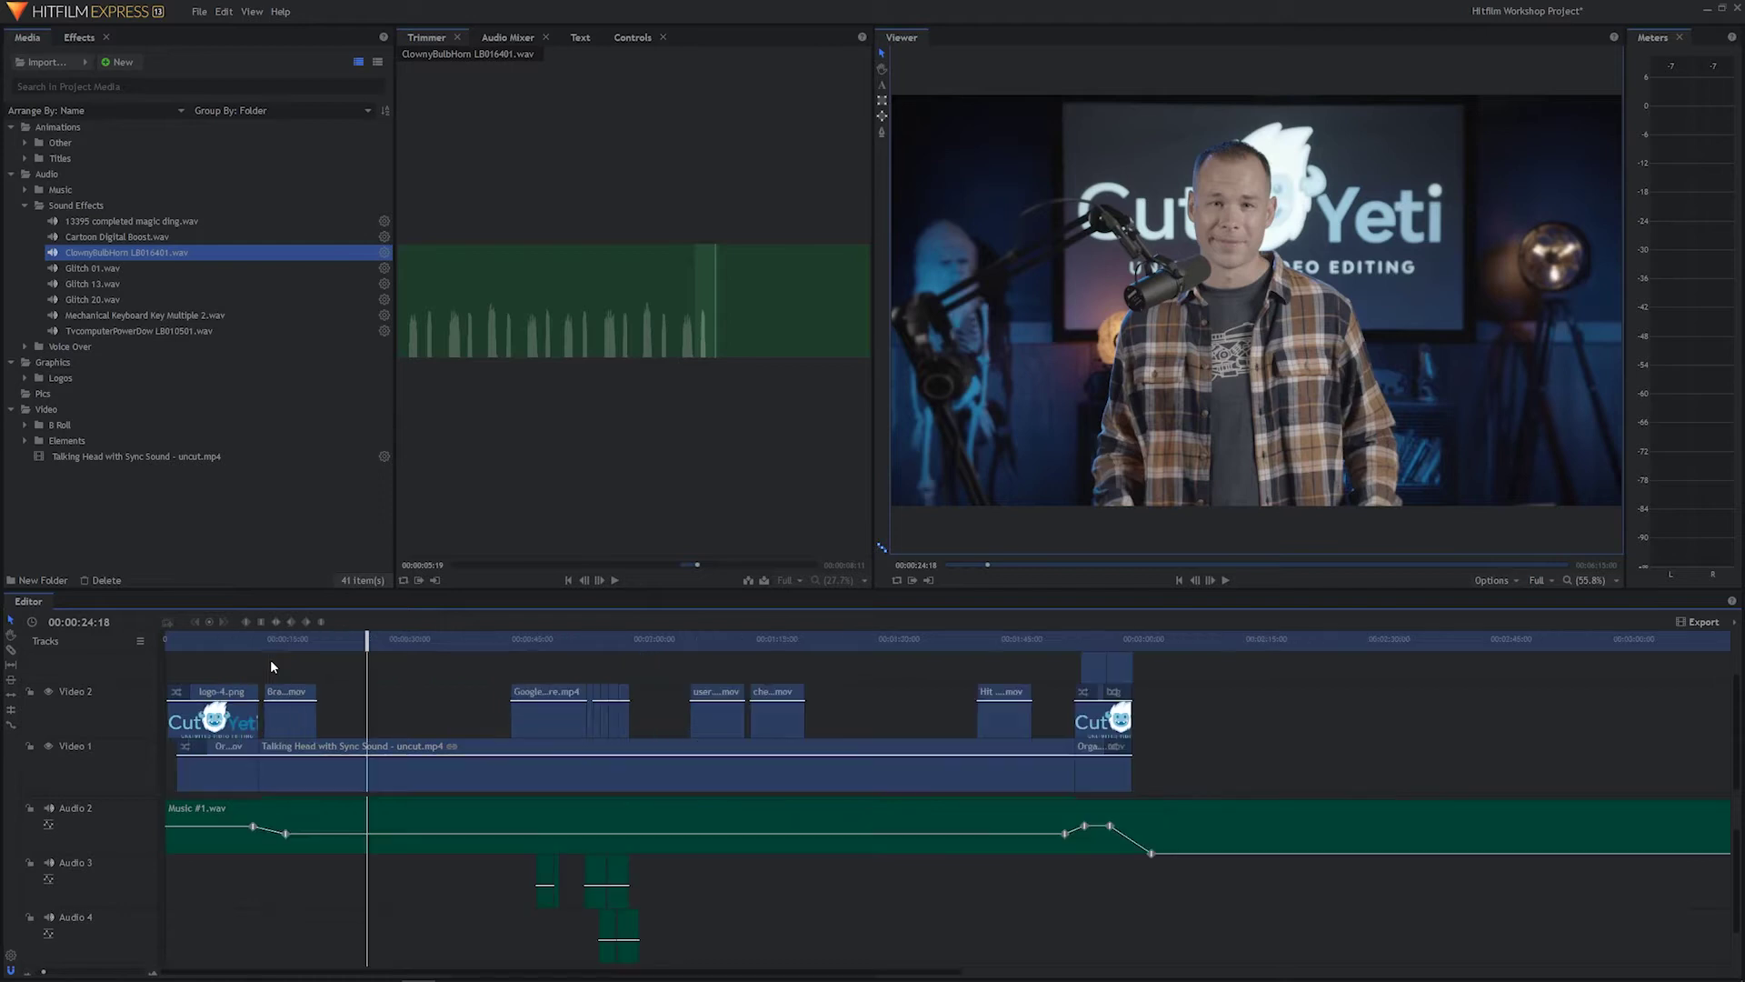
{"action": "key", "text": "space"}
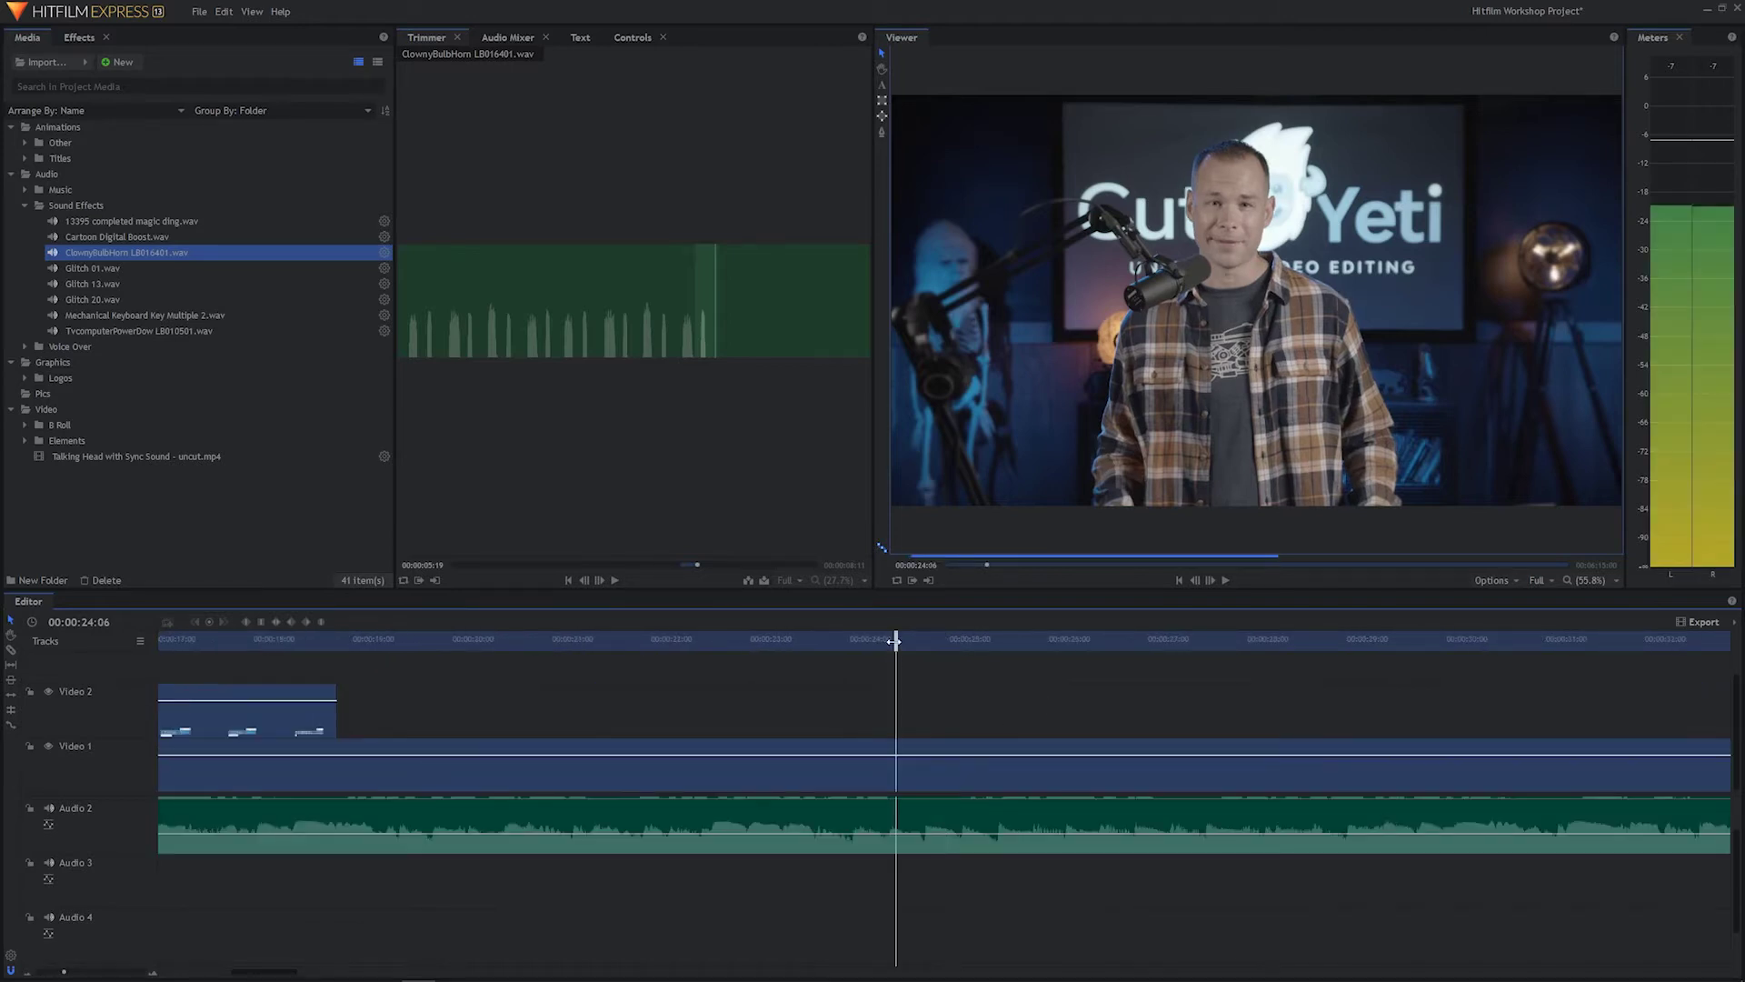
{"action": "left_click", "coordinate": [436, 641]}
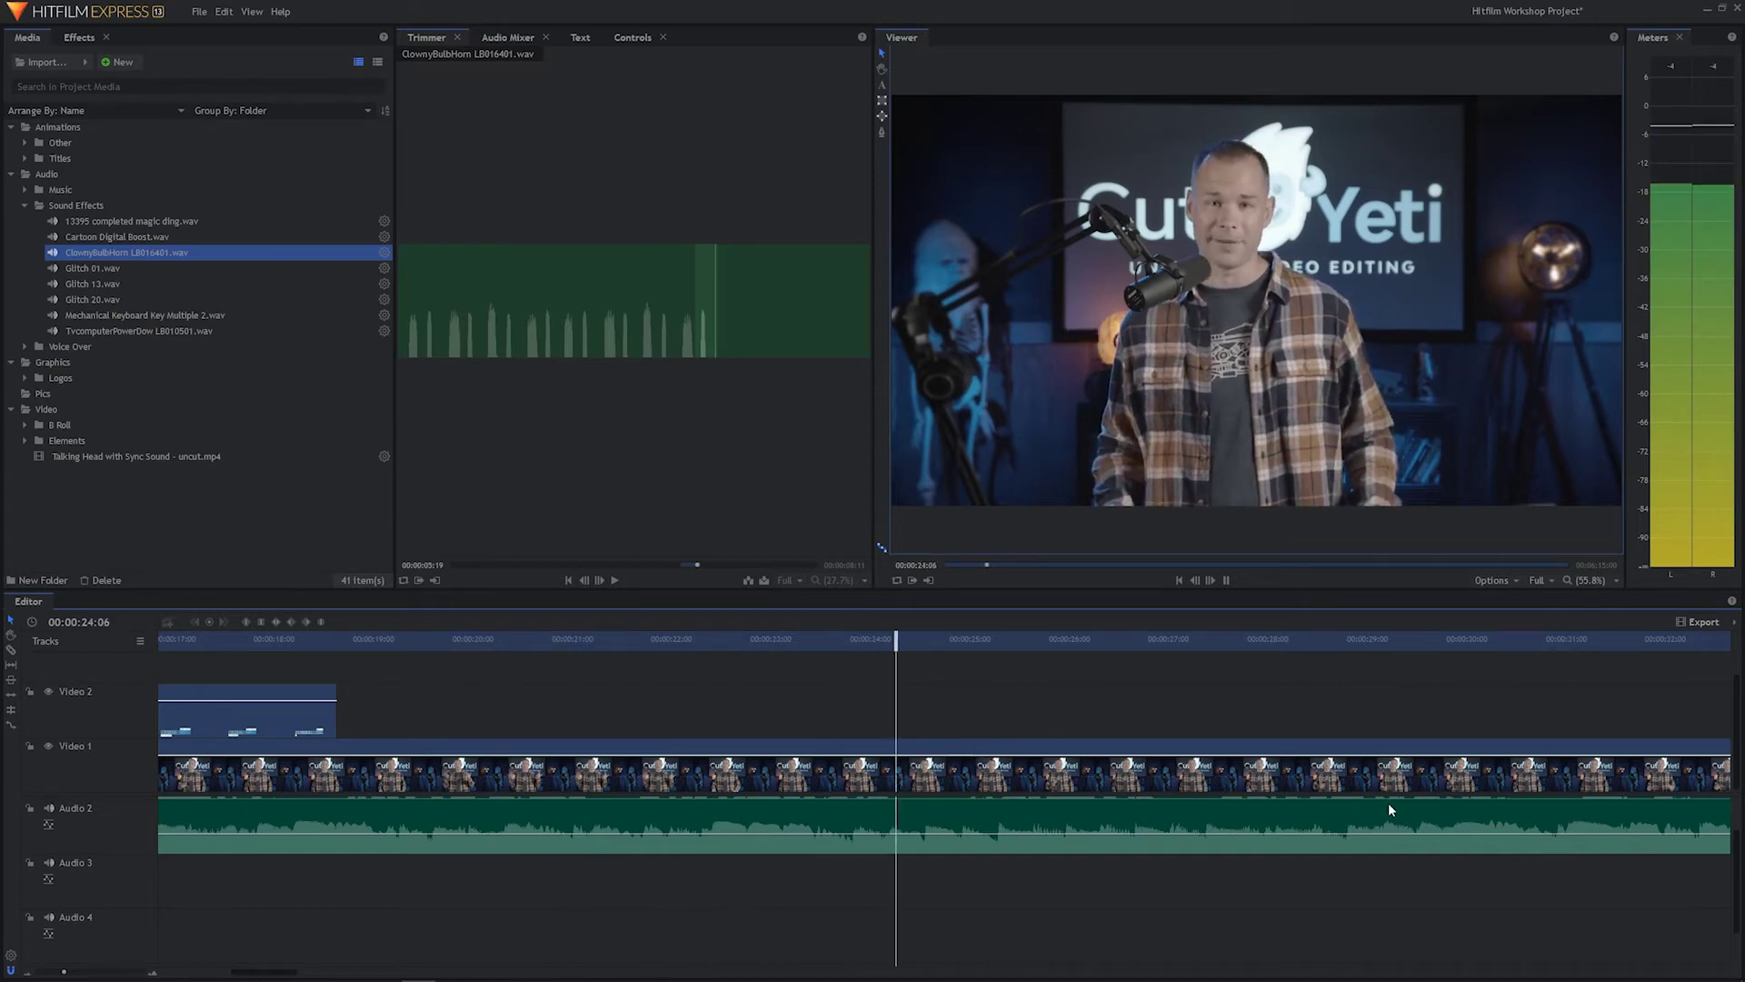
{"action": "key", "text": "space"}
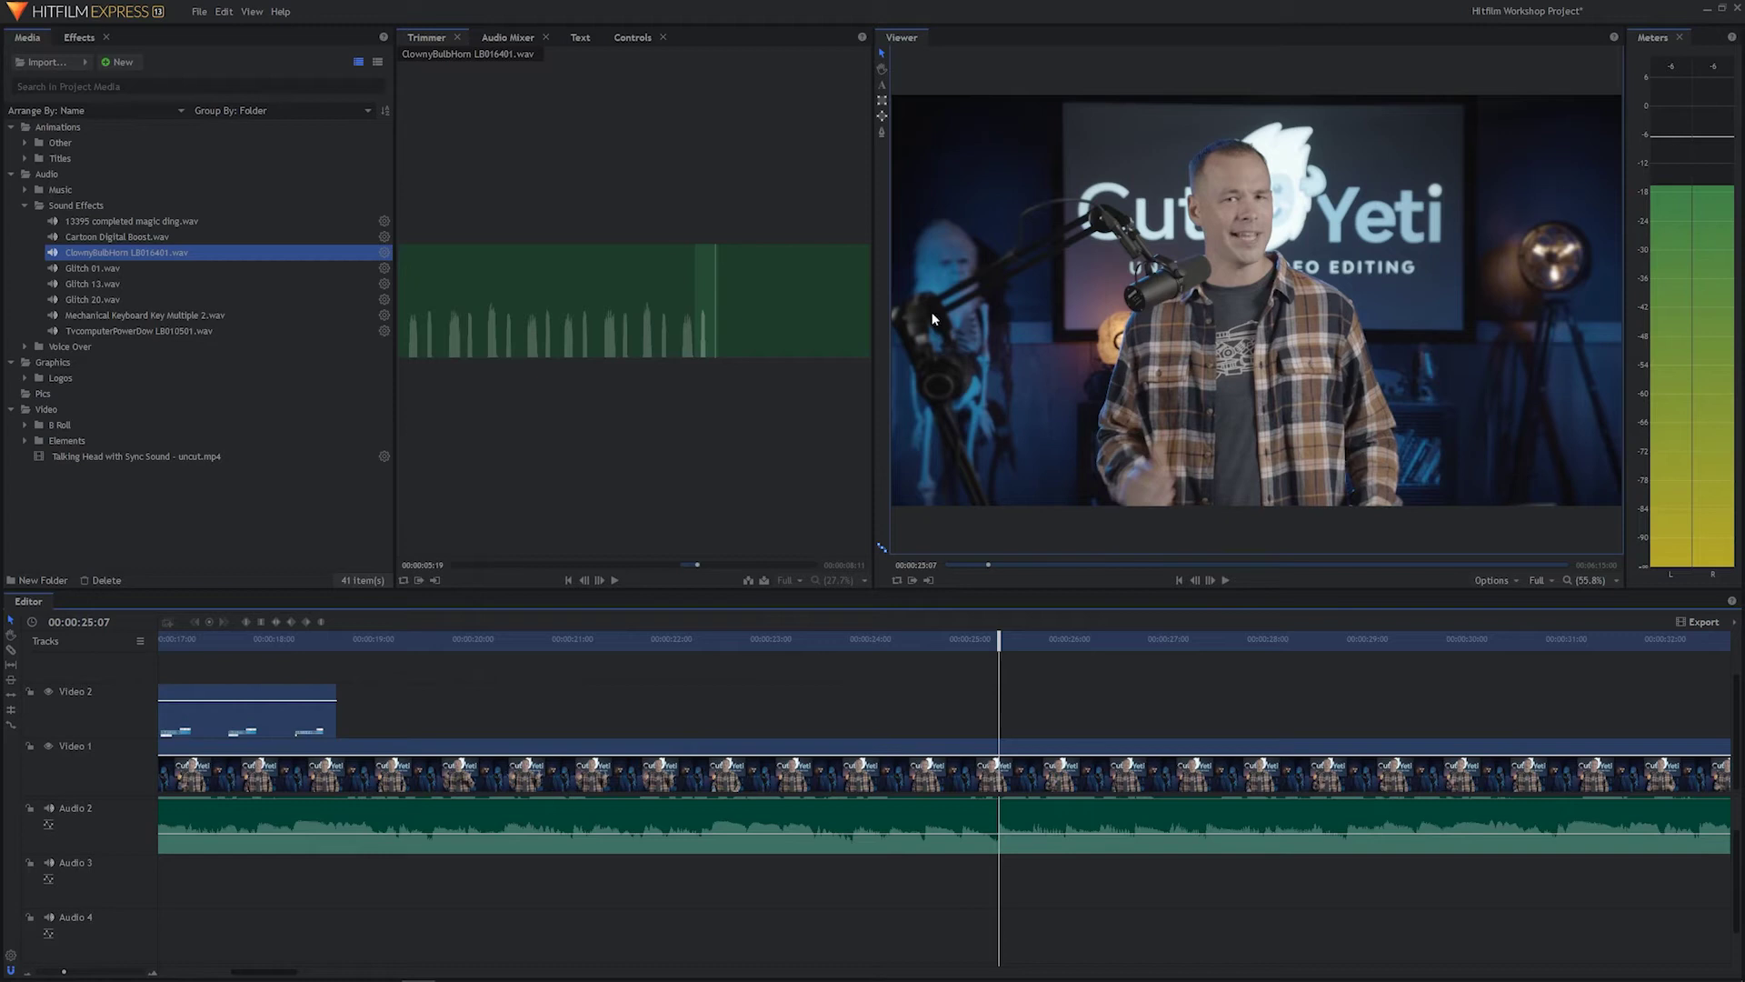
Step: Place Cut Yeti Zoom Animation.mp4 on the Video 2 track at 00:00:25:07 and play that section back
{"action": "left_click", "coordinate": [24, 143]}
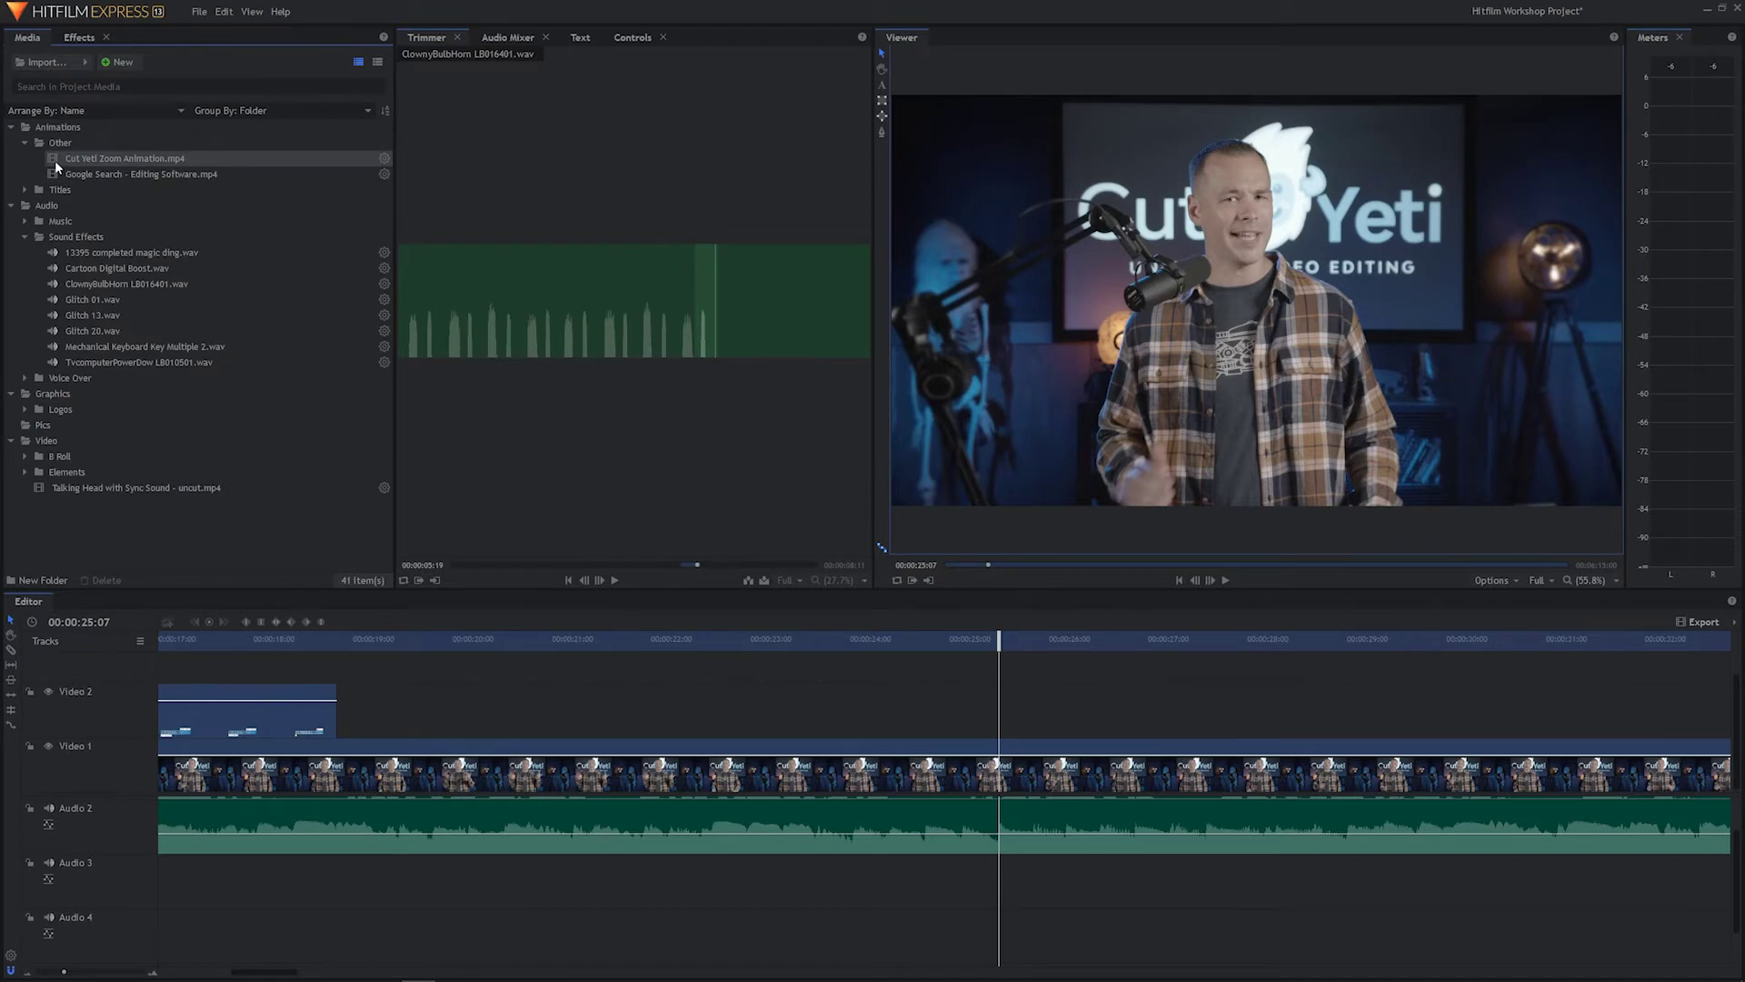
{"action": "left_click", "coordinate": [54, 160]}
{"action": "left_click_drag", "start_coordinate": [608, 545], "coordinate": [1001, 735]}
{"action": "left_click", "coordinate": [964, 639]}
{"action": "key", "text": "space"}
{"action": "left_click", "coordinate": [636, 639]}
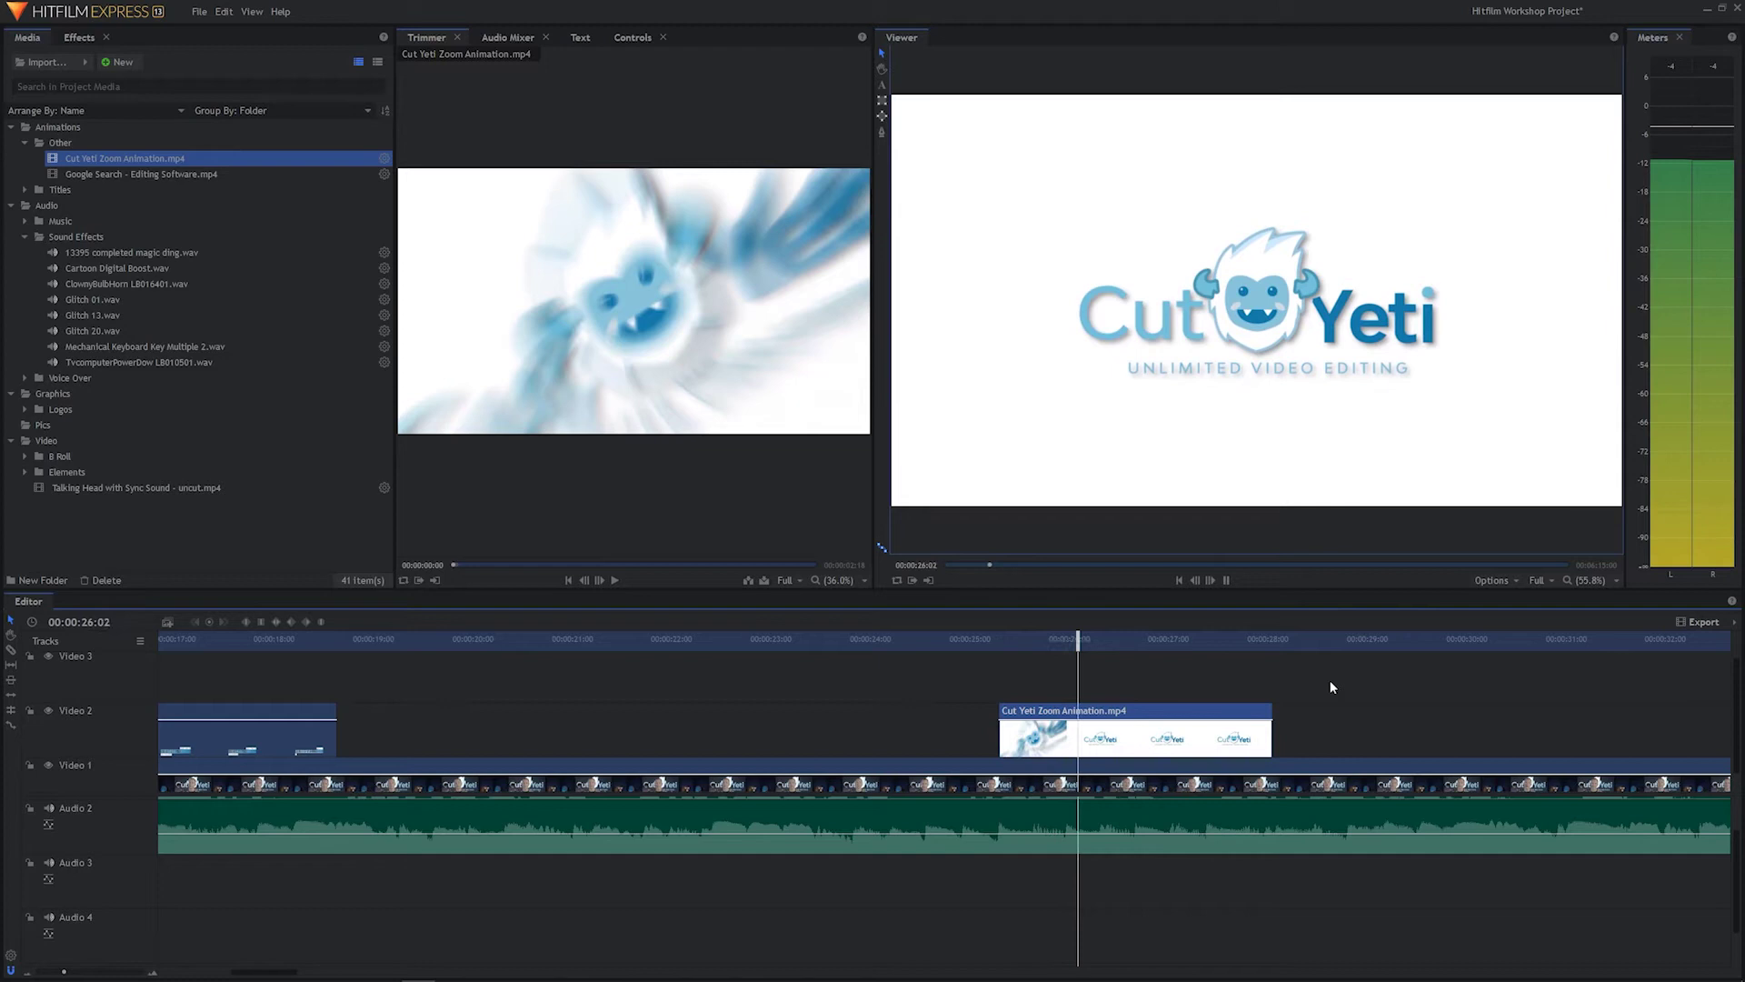
{"action": "key", "text": "space"}
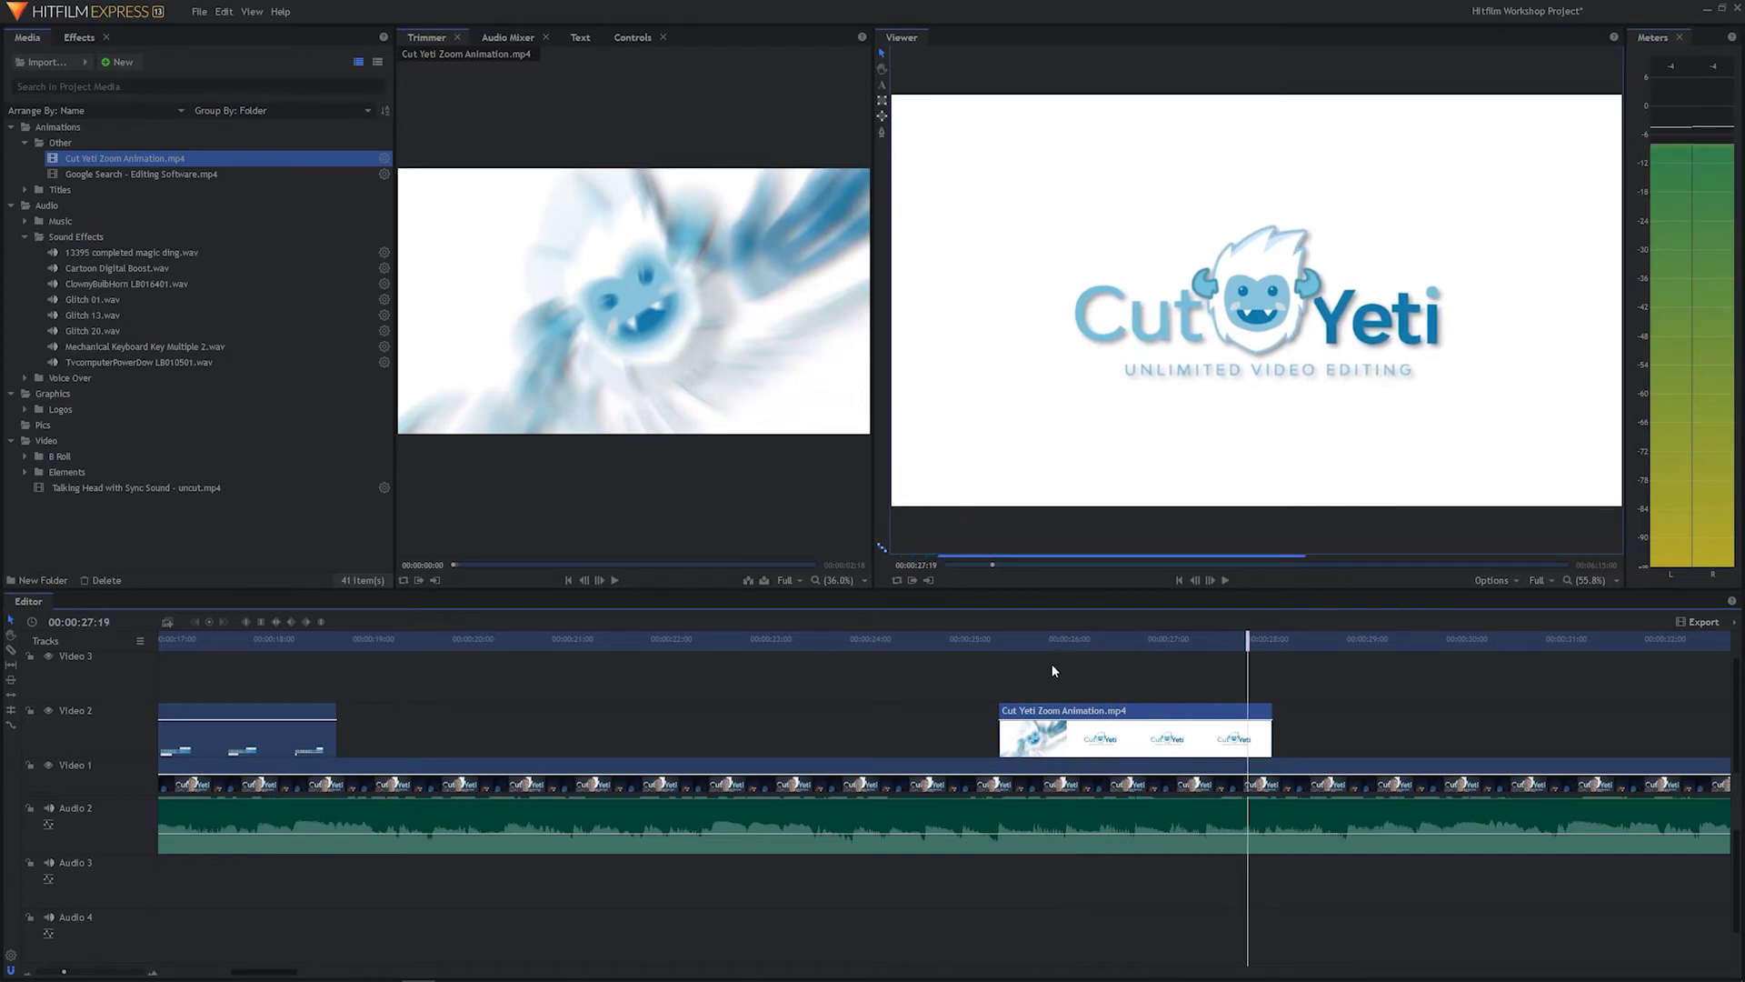
Step: Move the Cut Yeti Zoom Animation clip on Video 2 earlier so that it starts at 00:00:24:22
{"action": "left_click_drag", "start_coordinate": [946, 641], "coordinate": [825, 642]}
{"action": "key", "text": "space"}
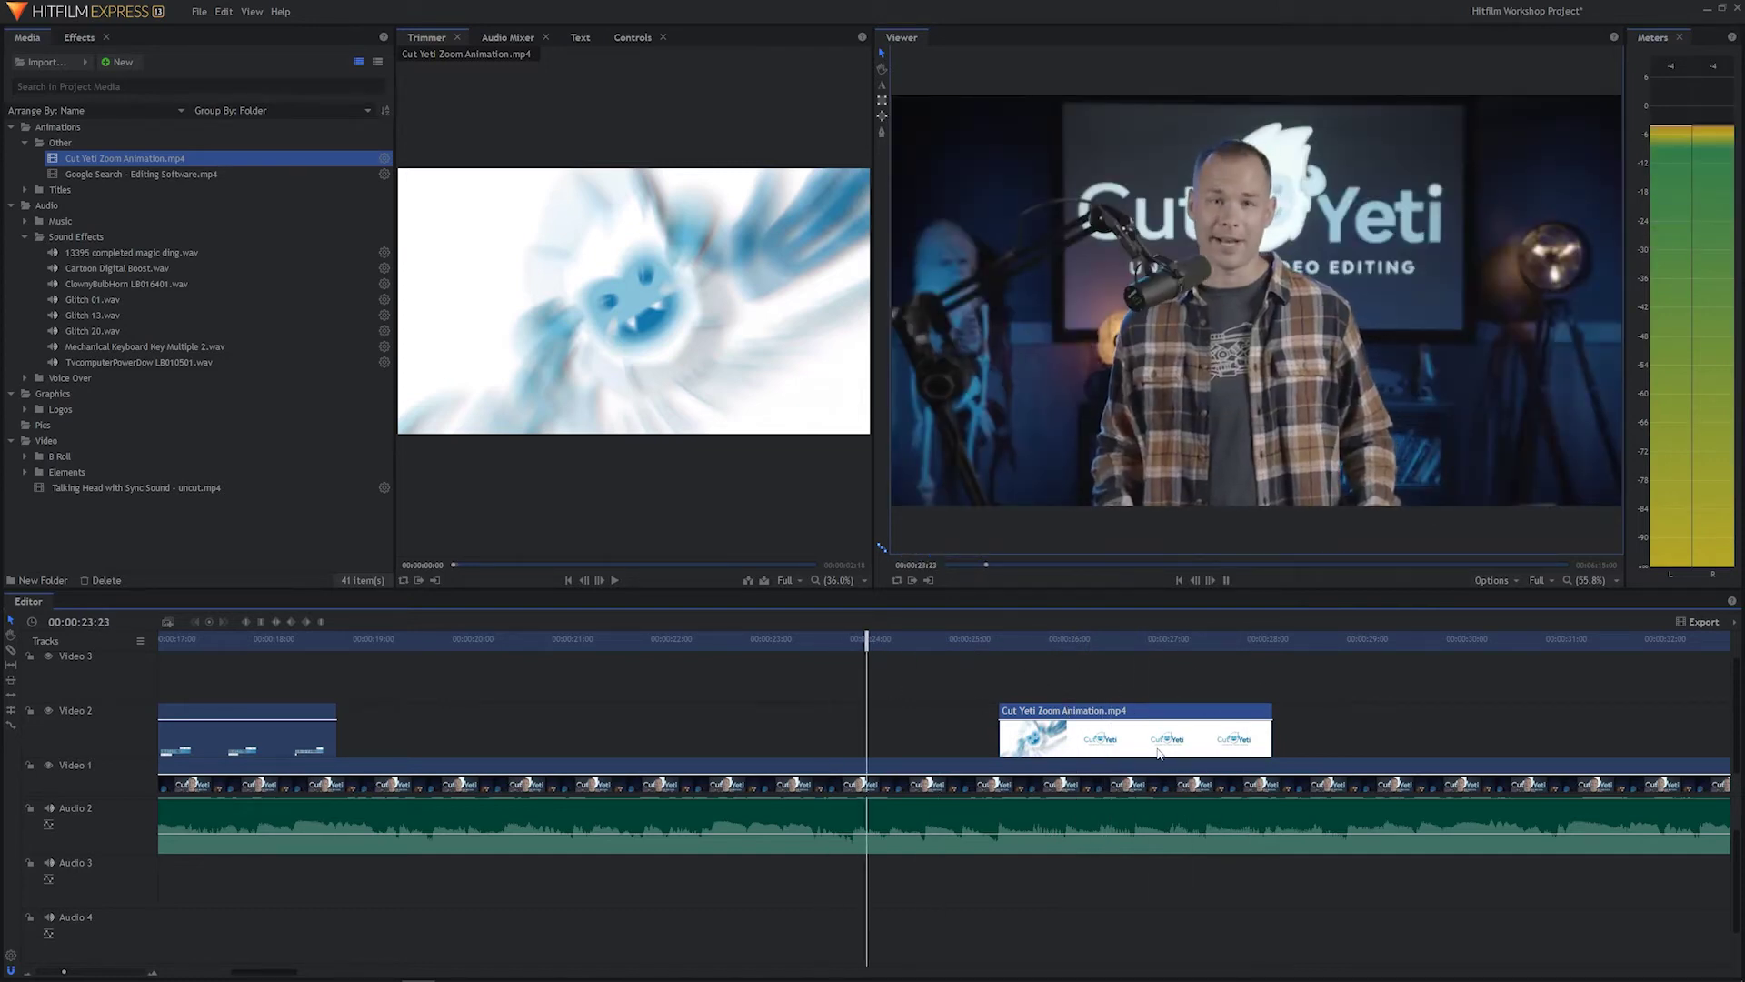
{"action": "left_click", "coordinate": [961, 639]}
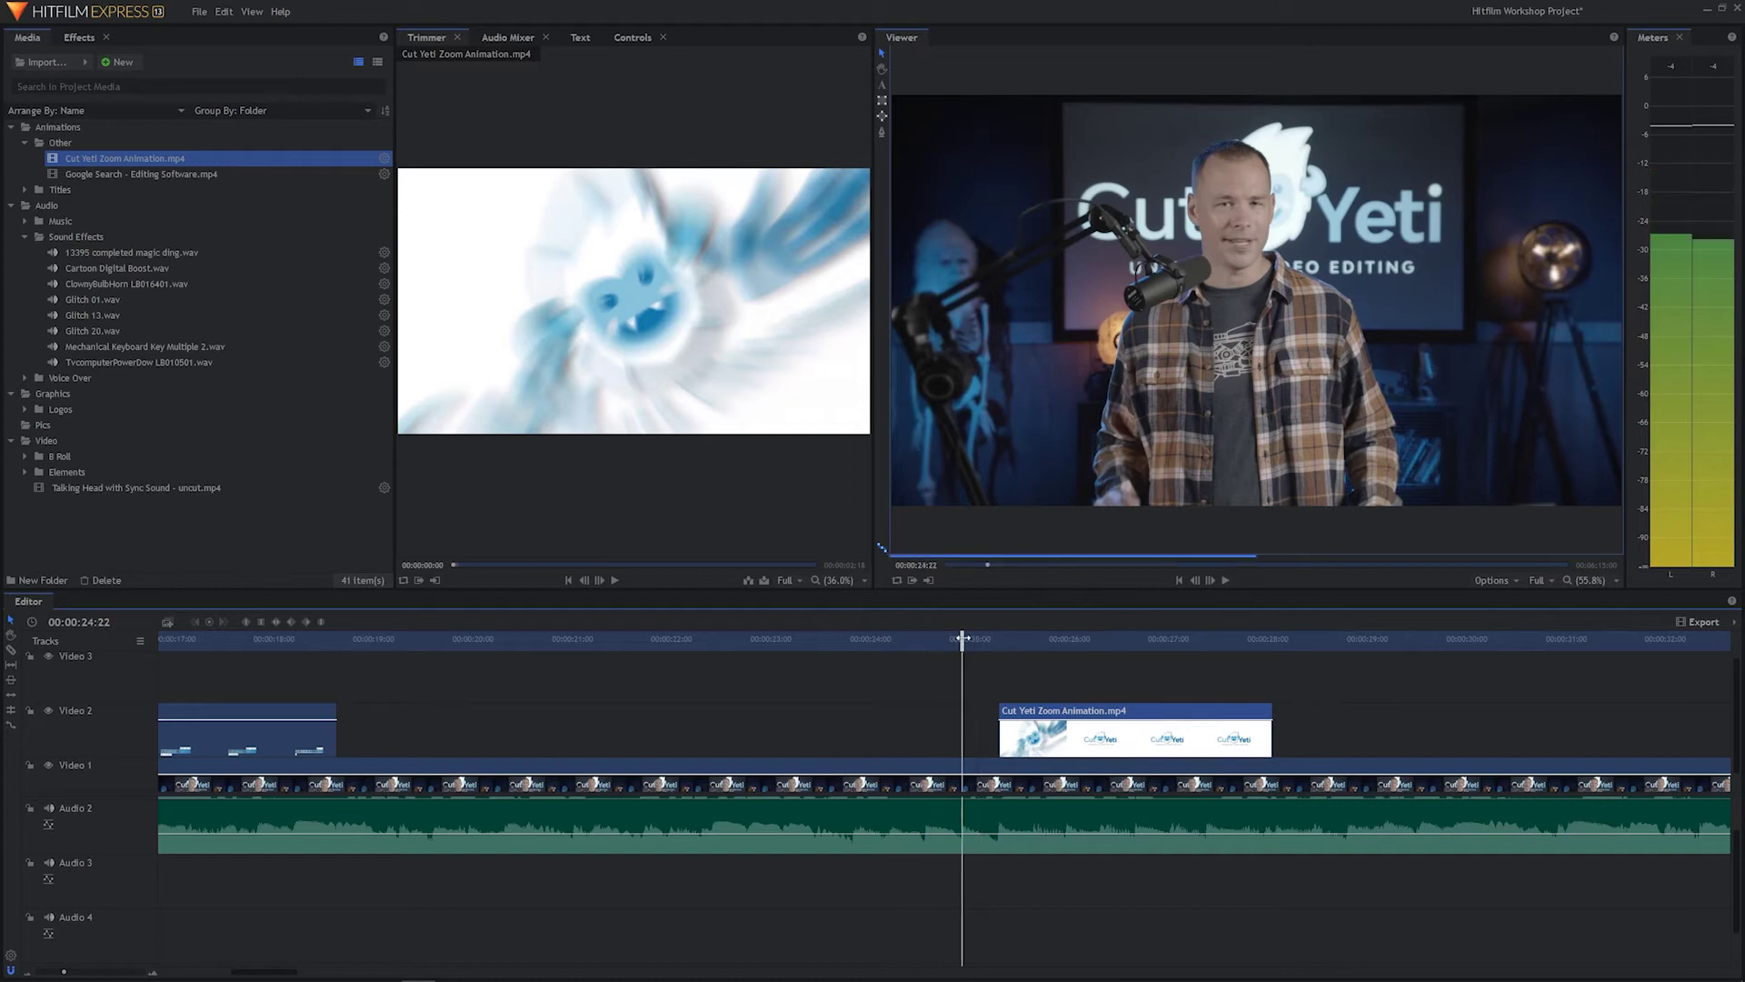
{"action": "left_click_drag", "start_coordinate": [1044, 742], "coordinate": [1005, 743]}
Step: Play back the repositioned logo animation and the speech after it, stopping at 00:00:30:08
{"action": "left_click", "coordinate": [722, 645]}
{"action": "key", "text": "space"}
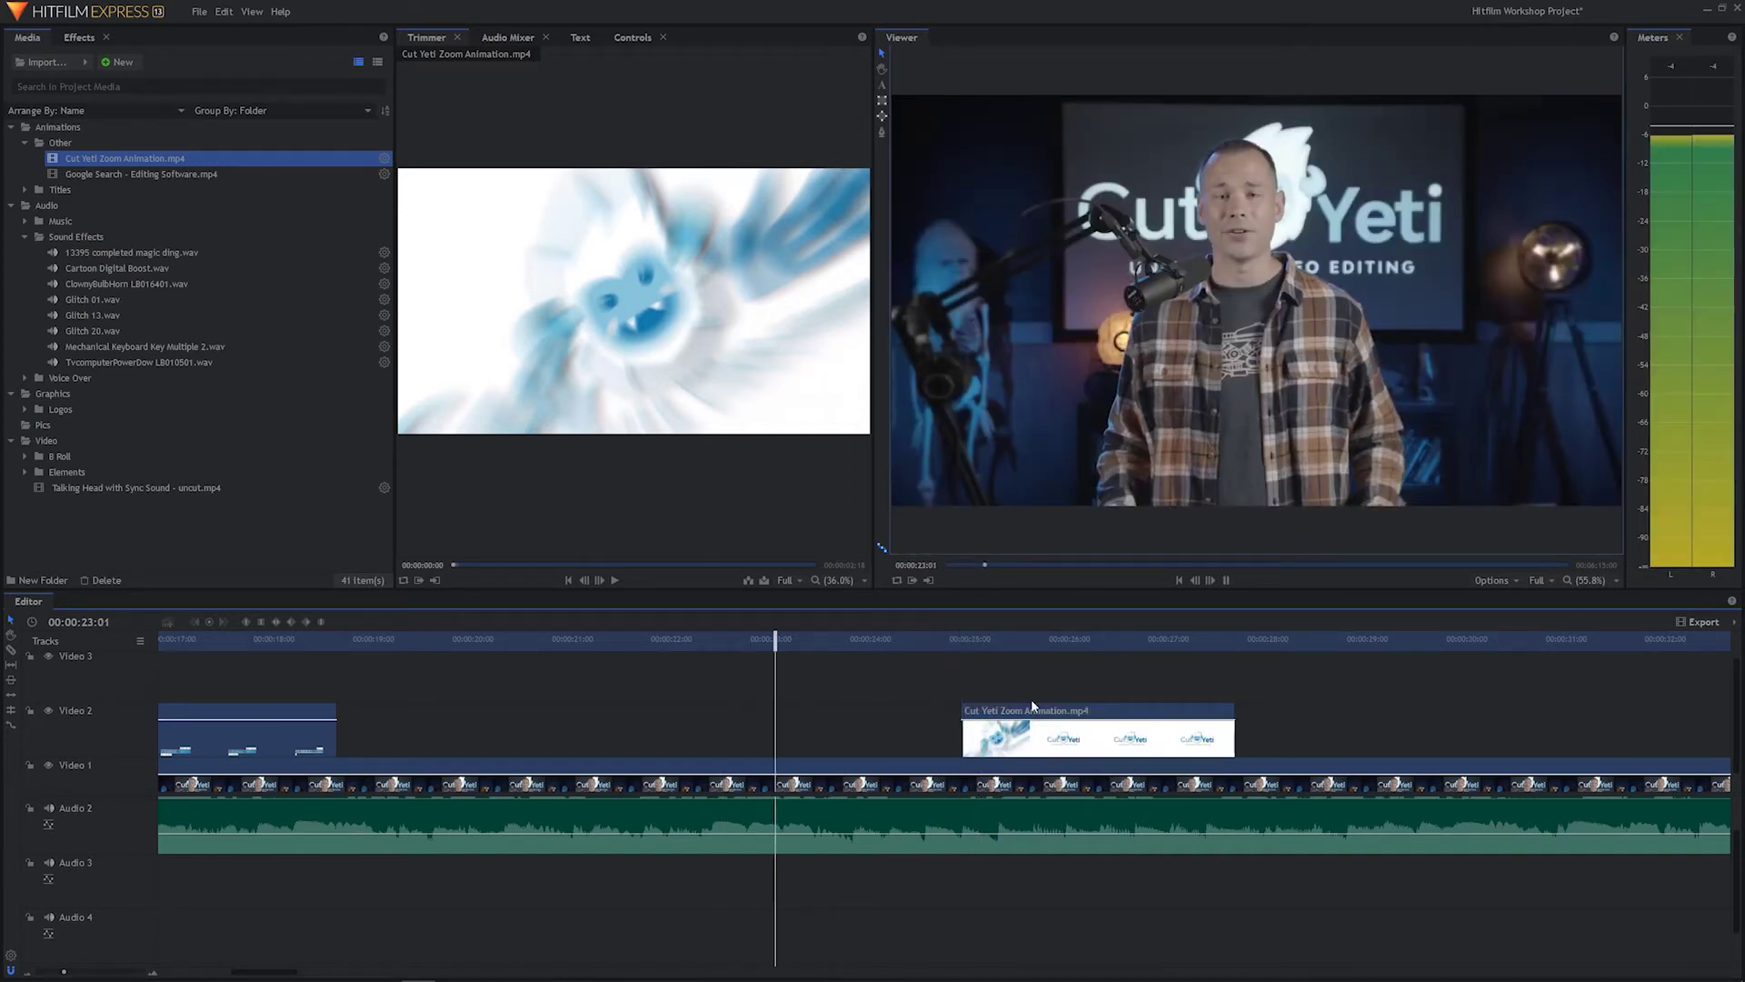
{"action": "key", "text": "space"}
{"action": "scroll", "coordinate": [1139, 869], "scroll_direction": "up", "scroll_amount": 1}
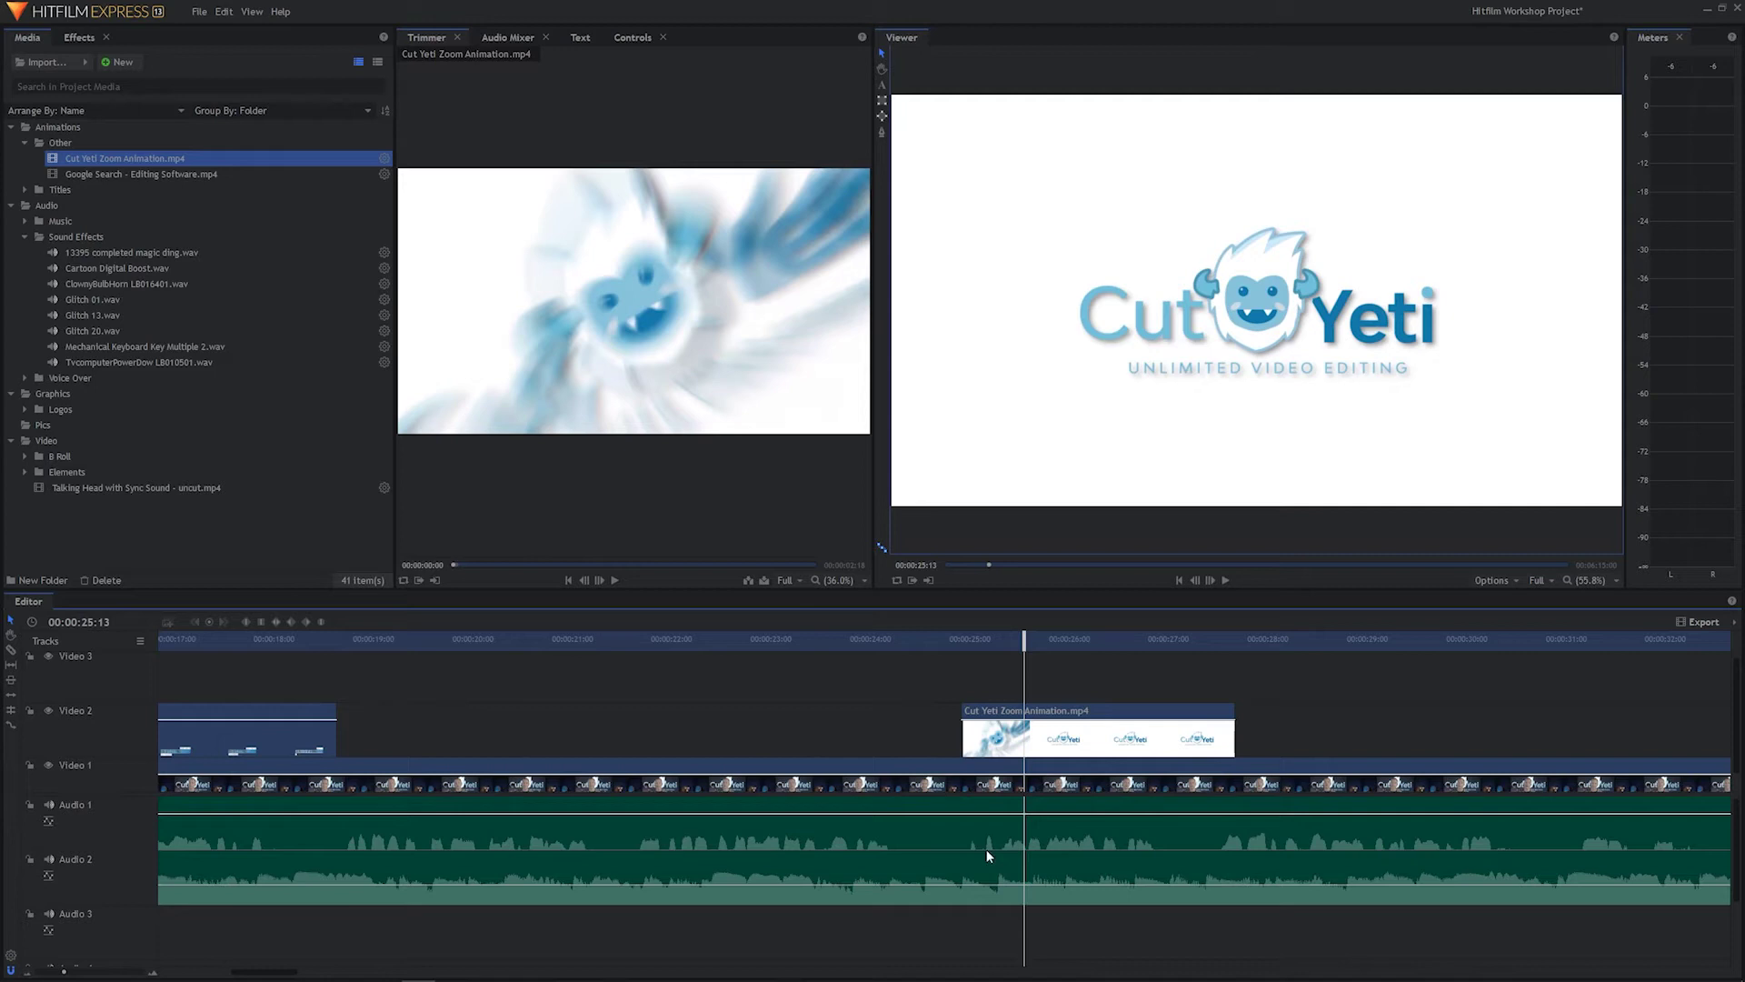
{"action": "key", "text": "space"}
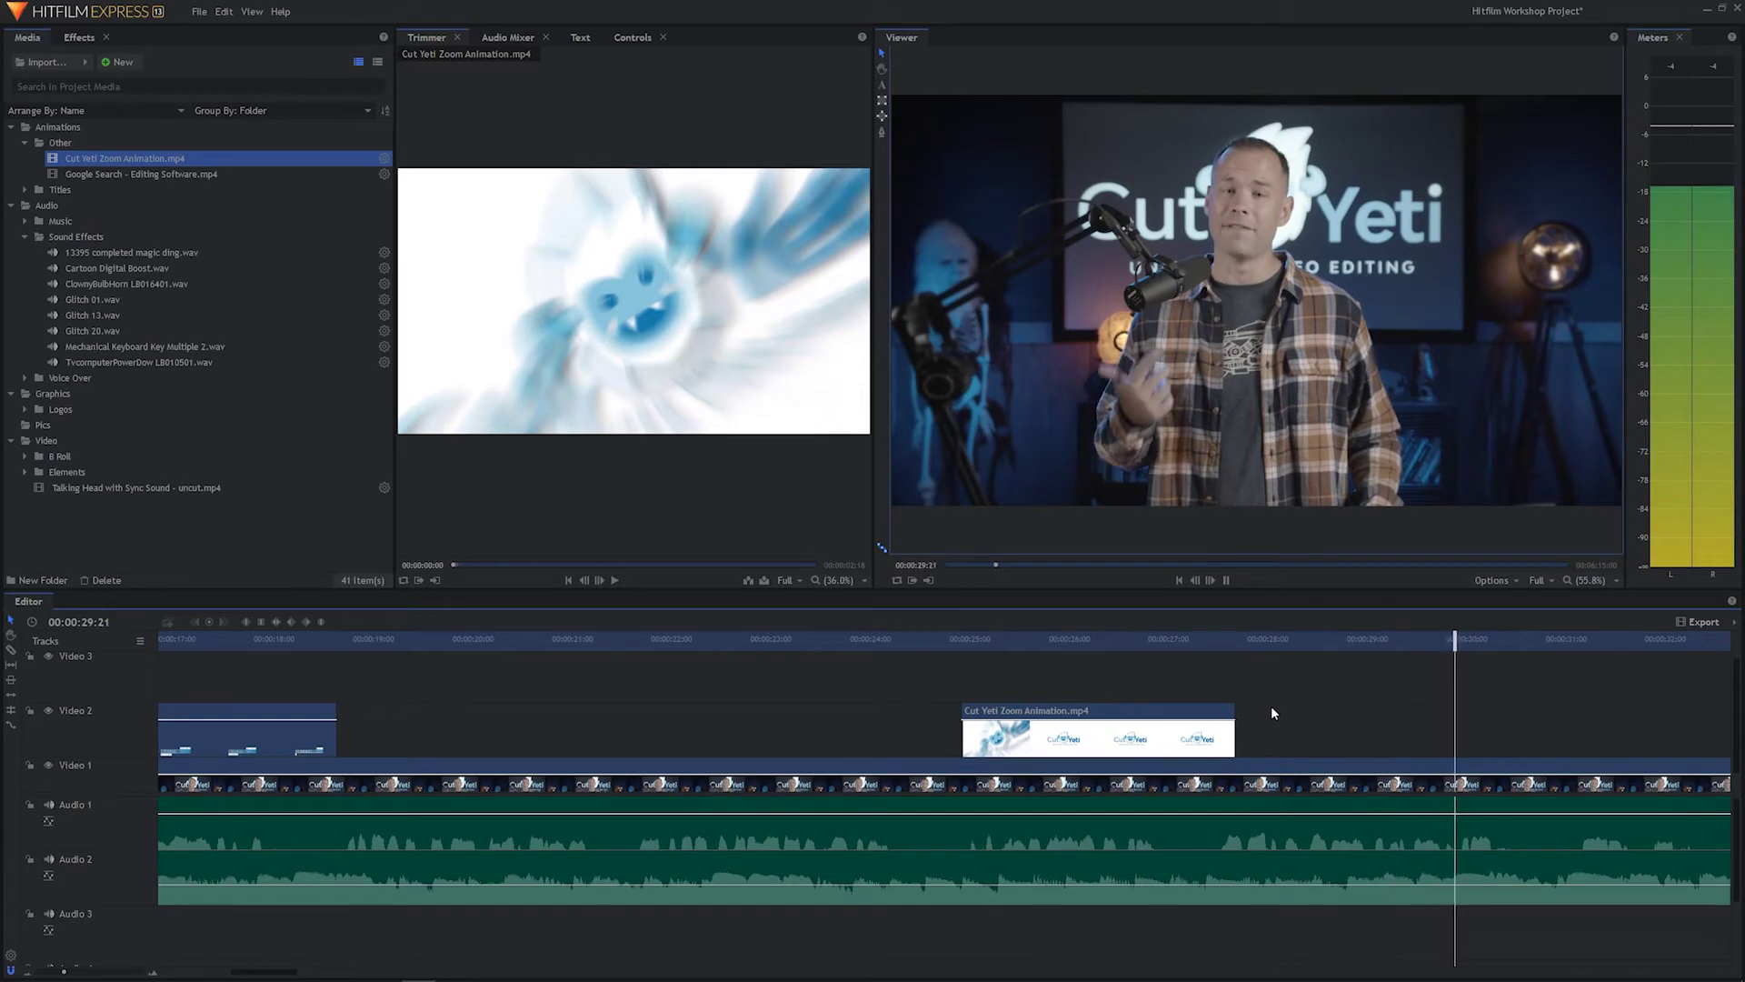
{"action": "key", "text": "space"}
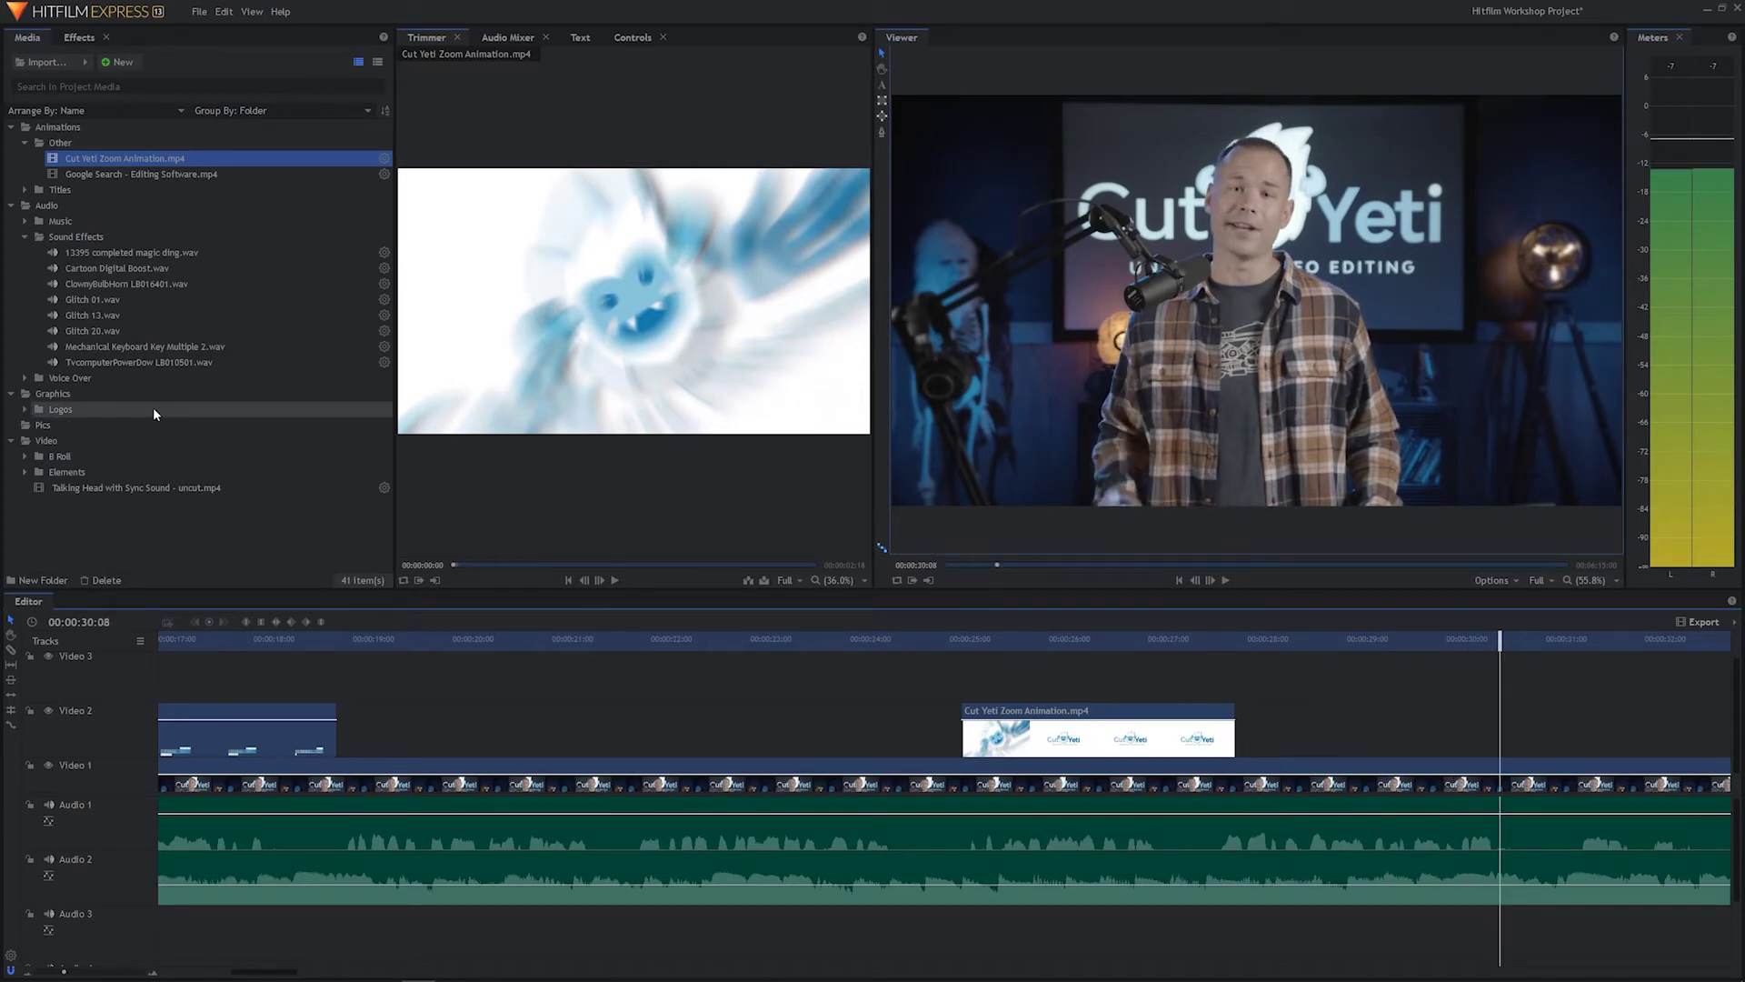
Step: Collapse the Animations and Audio folders in the project media and expand the B Roll folder under Video
{"action": "left_click", "coordinate": [25, 142]}
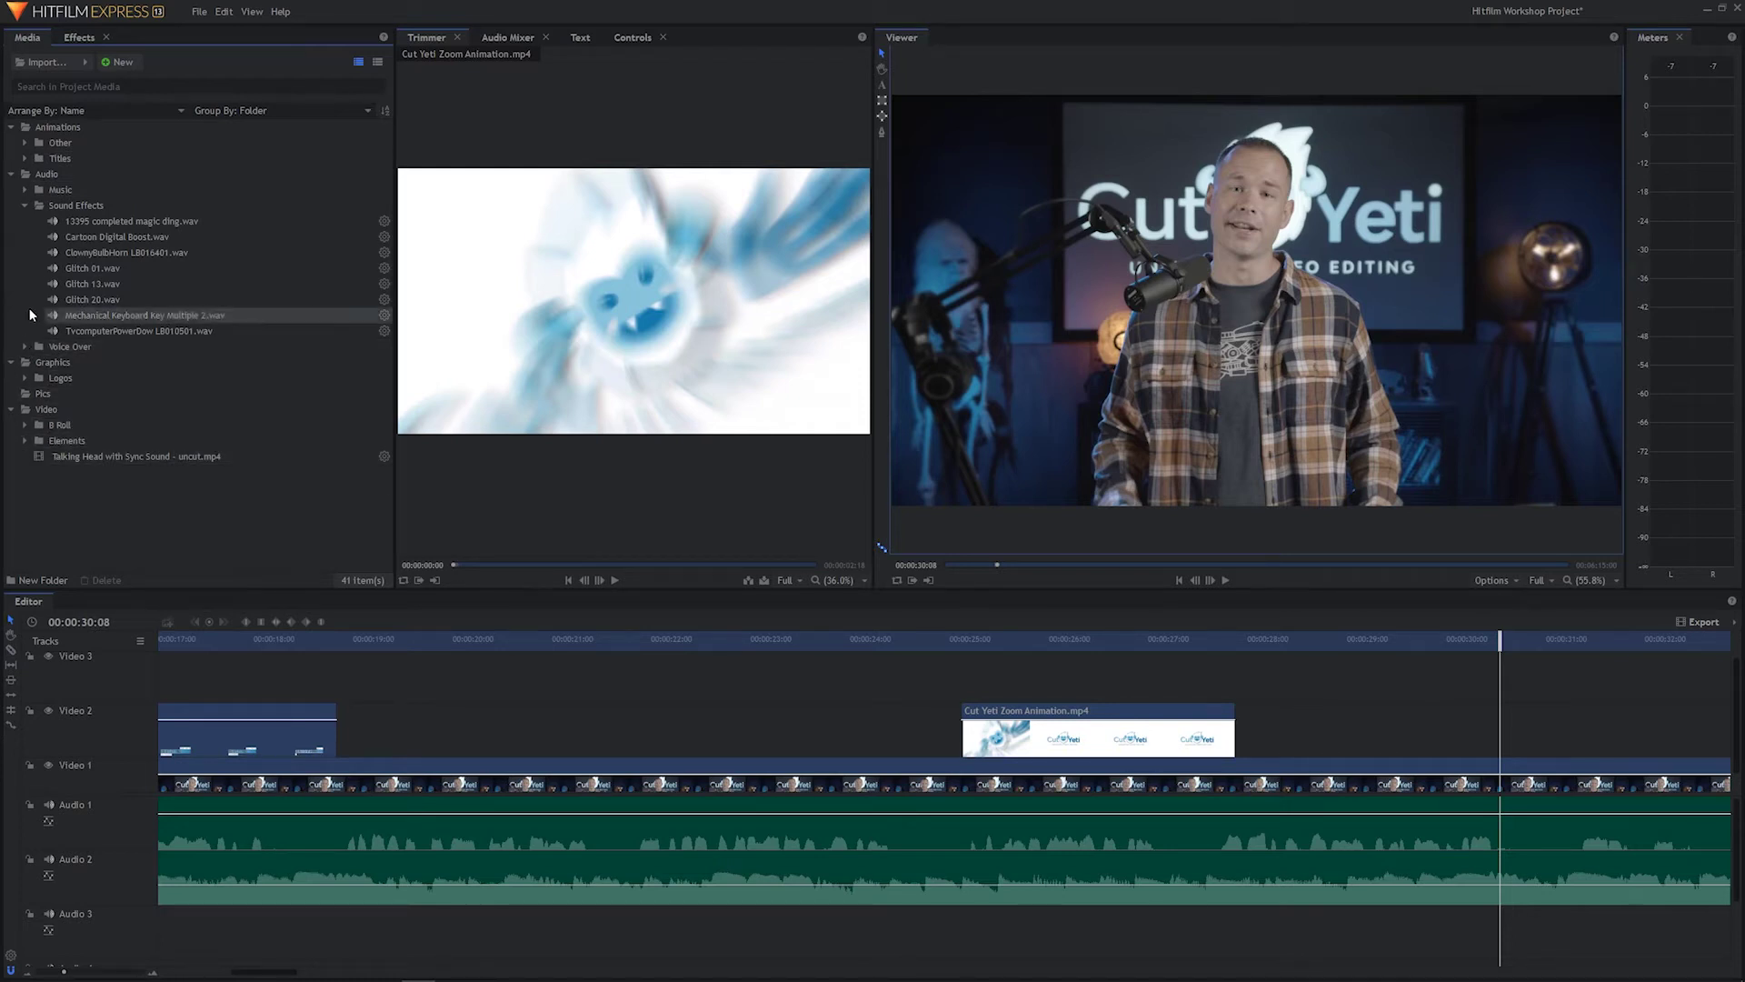
{"action": "left_click", "coordinate": [26, 207]}
{"action": "left_click", "coordinate": [11, 174]}
{"action": "left_click", "coordinate": [11, 128]}
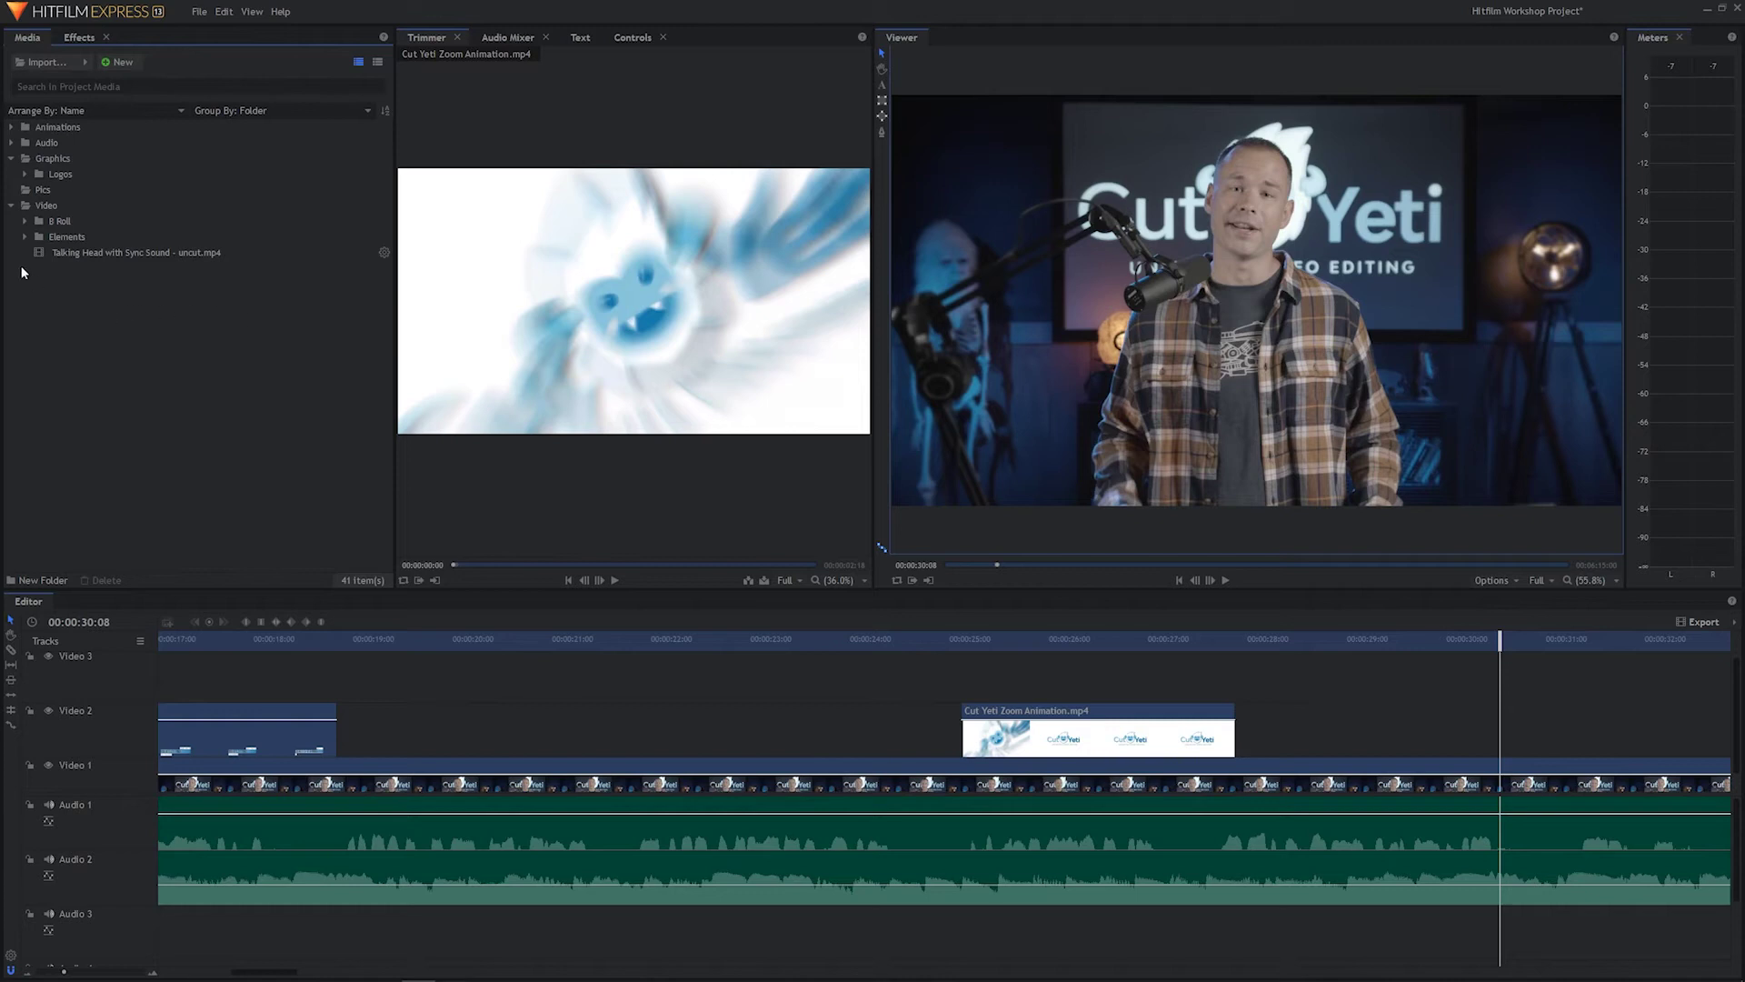
{"action": "left_click", "coordinate": [25, 220]}
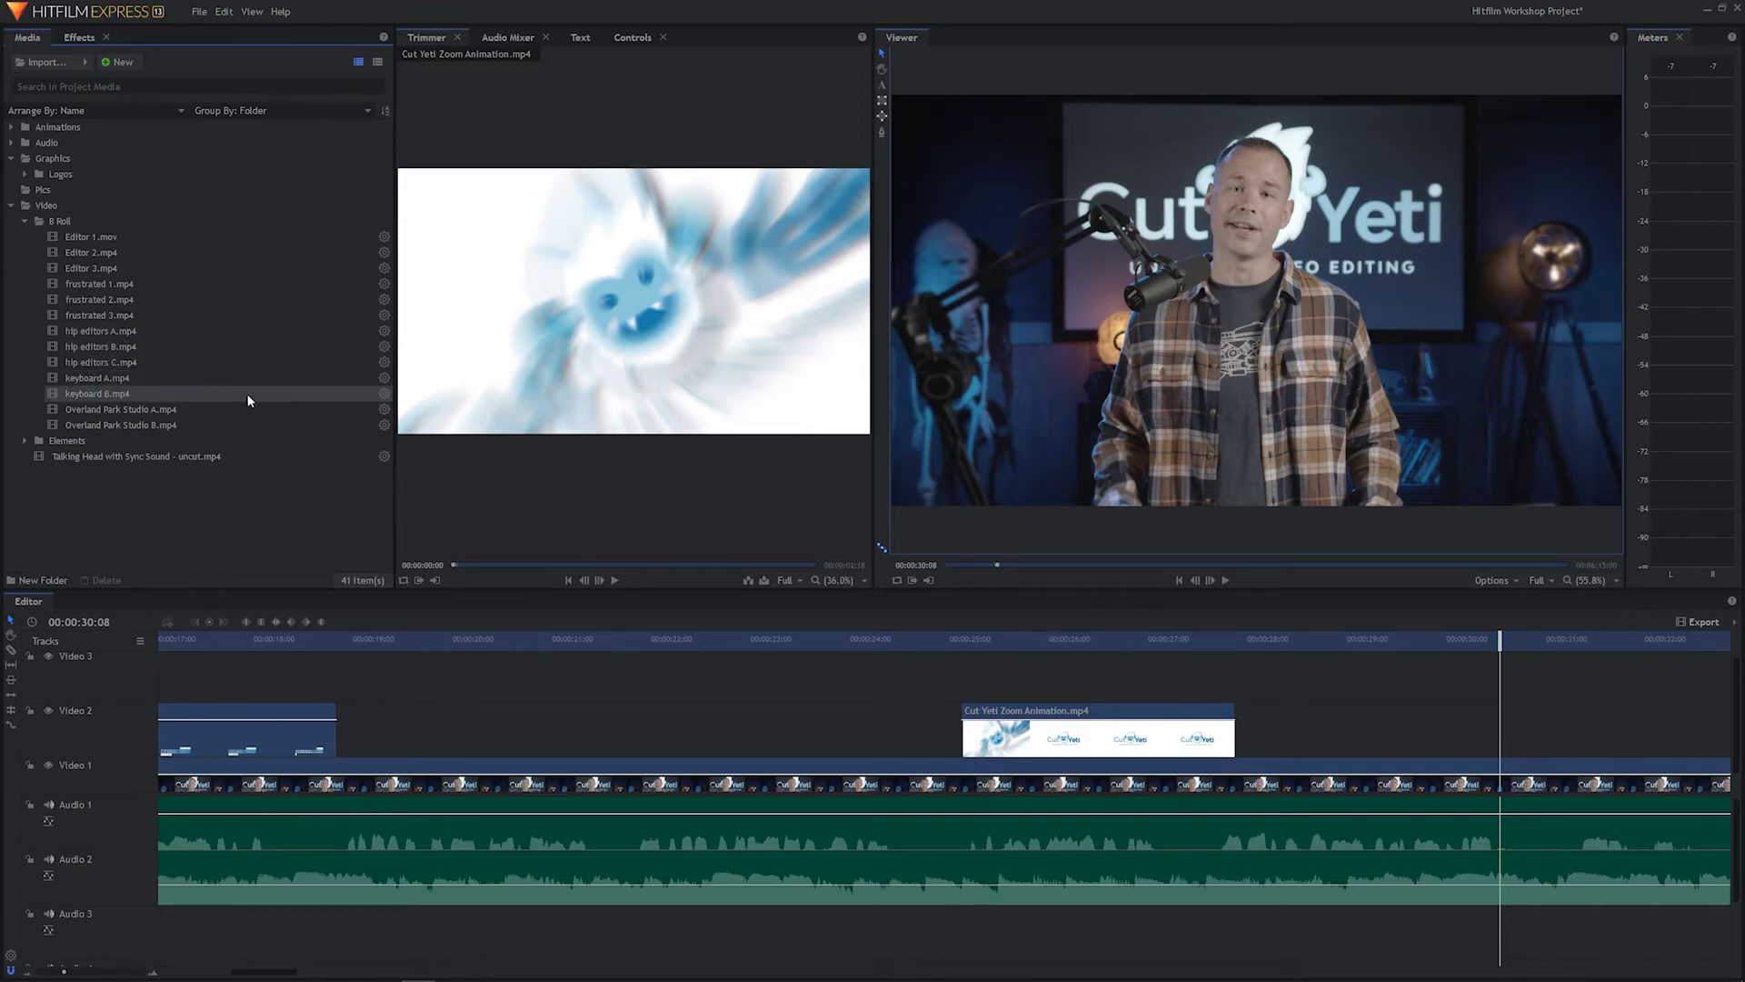
Step: Preview and scrub through the hip editors A, B and C clips from the B Roll folder
{"action": "left_click", "coordinate": [120, 331]}
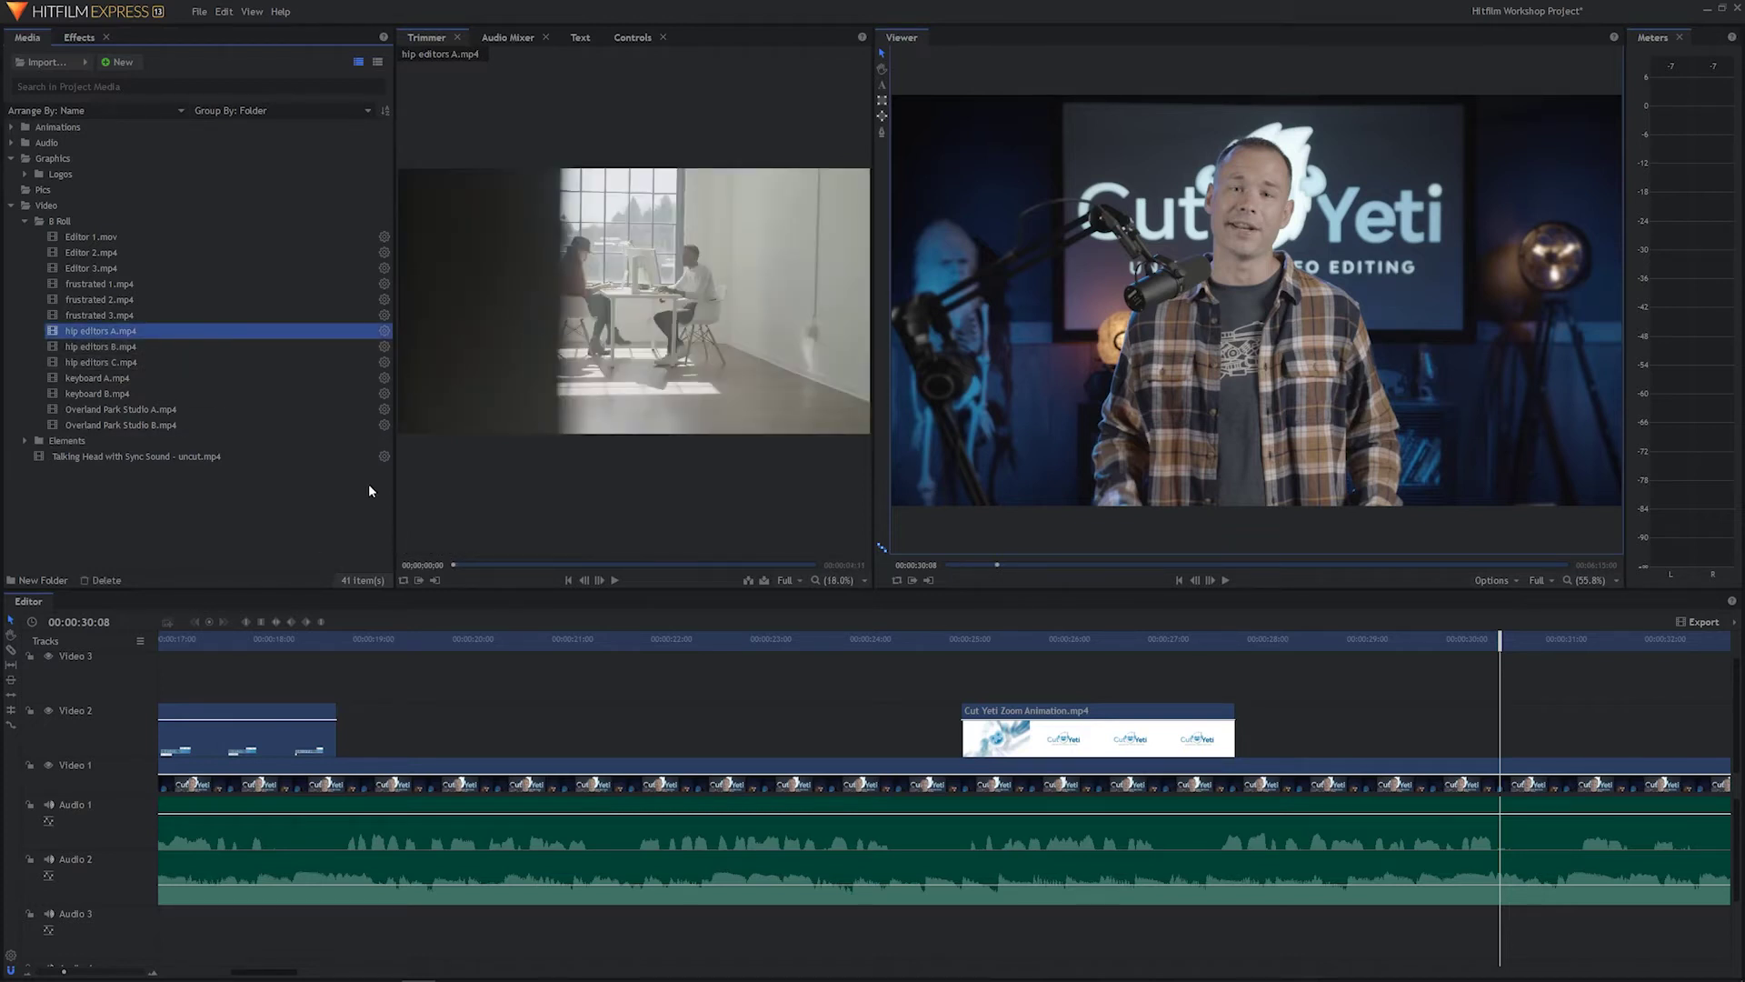
{"action": "mouse_move", "coordinate": [461, 564]}
{"action": "left_mouse_down"}
{"action": "mouse_move", "coordinate": [802, 586]}
{"action": "mouse_move", "coordinate": [478, 566]}
{"action": "left_mouse_up"}
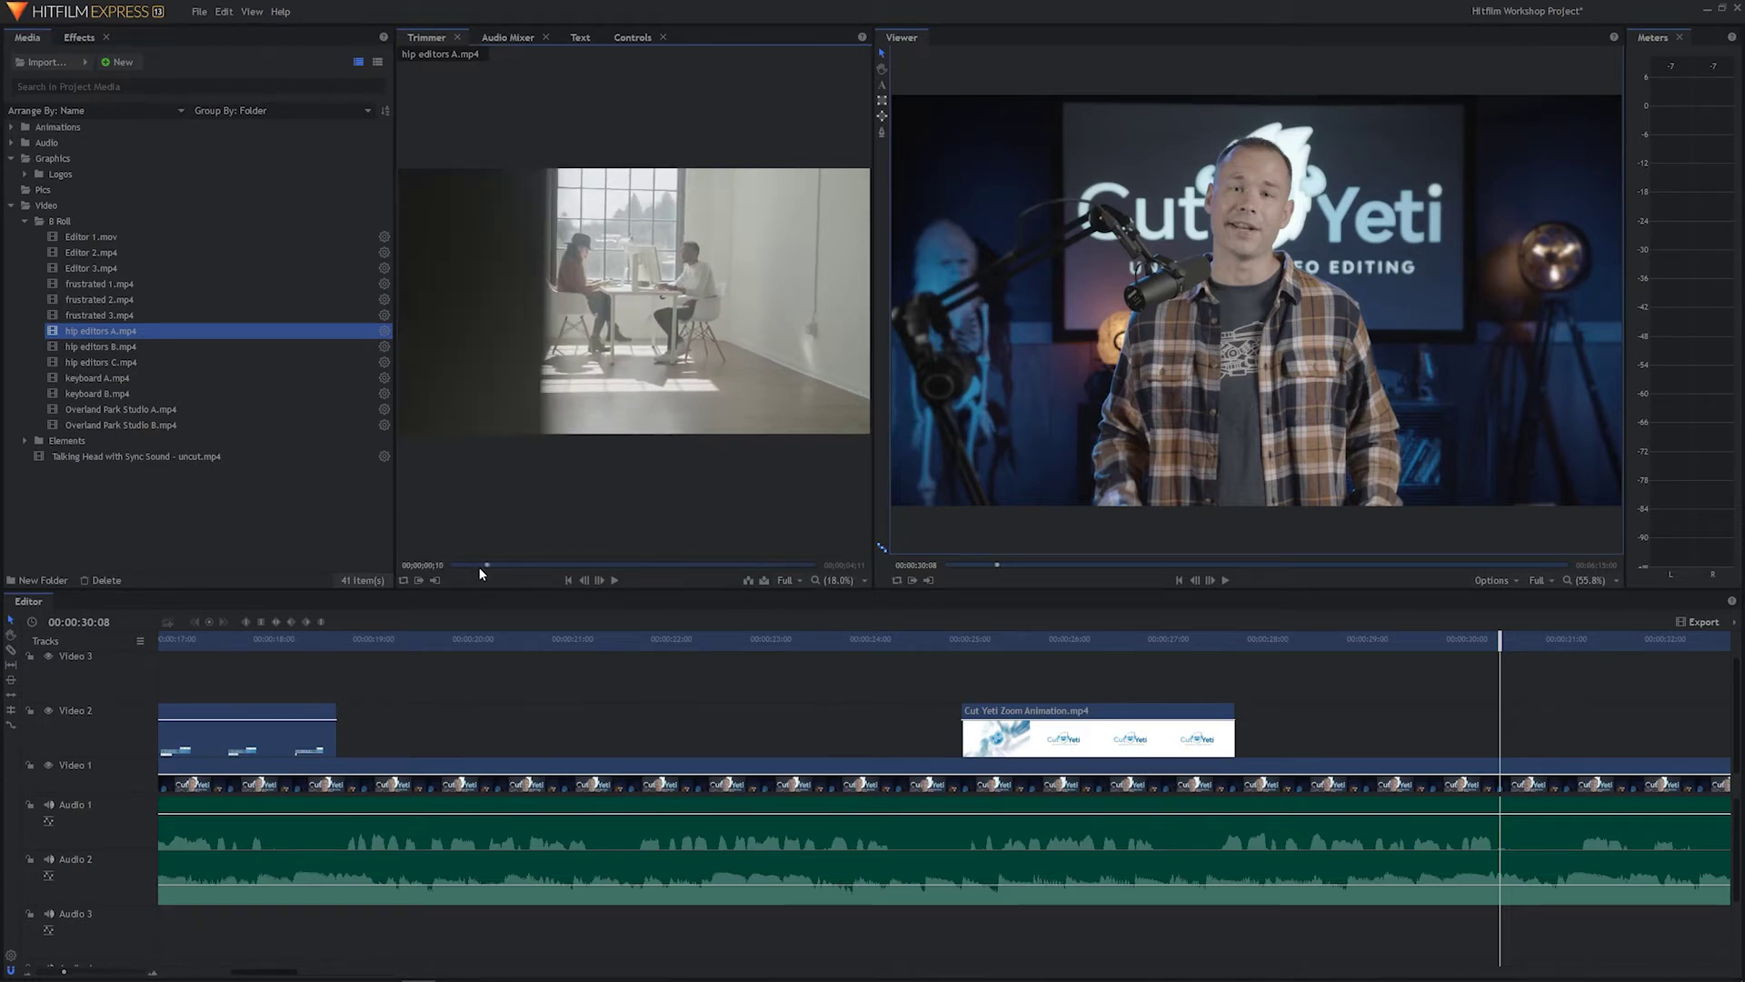
{"action": "left_click", "coordinate": [71, 347]}
{"action": "left_click_drag", "start_coordinate": [458, 564], "coordinate": [521, 574]}
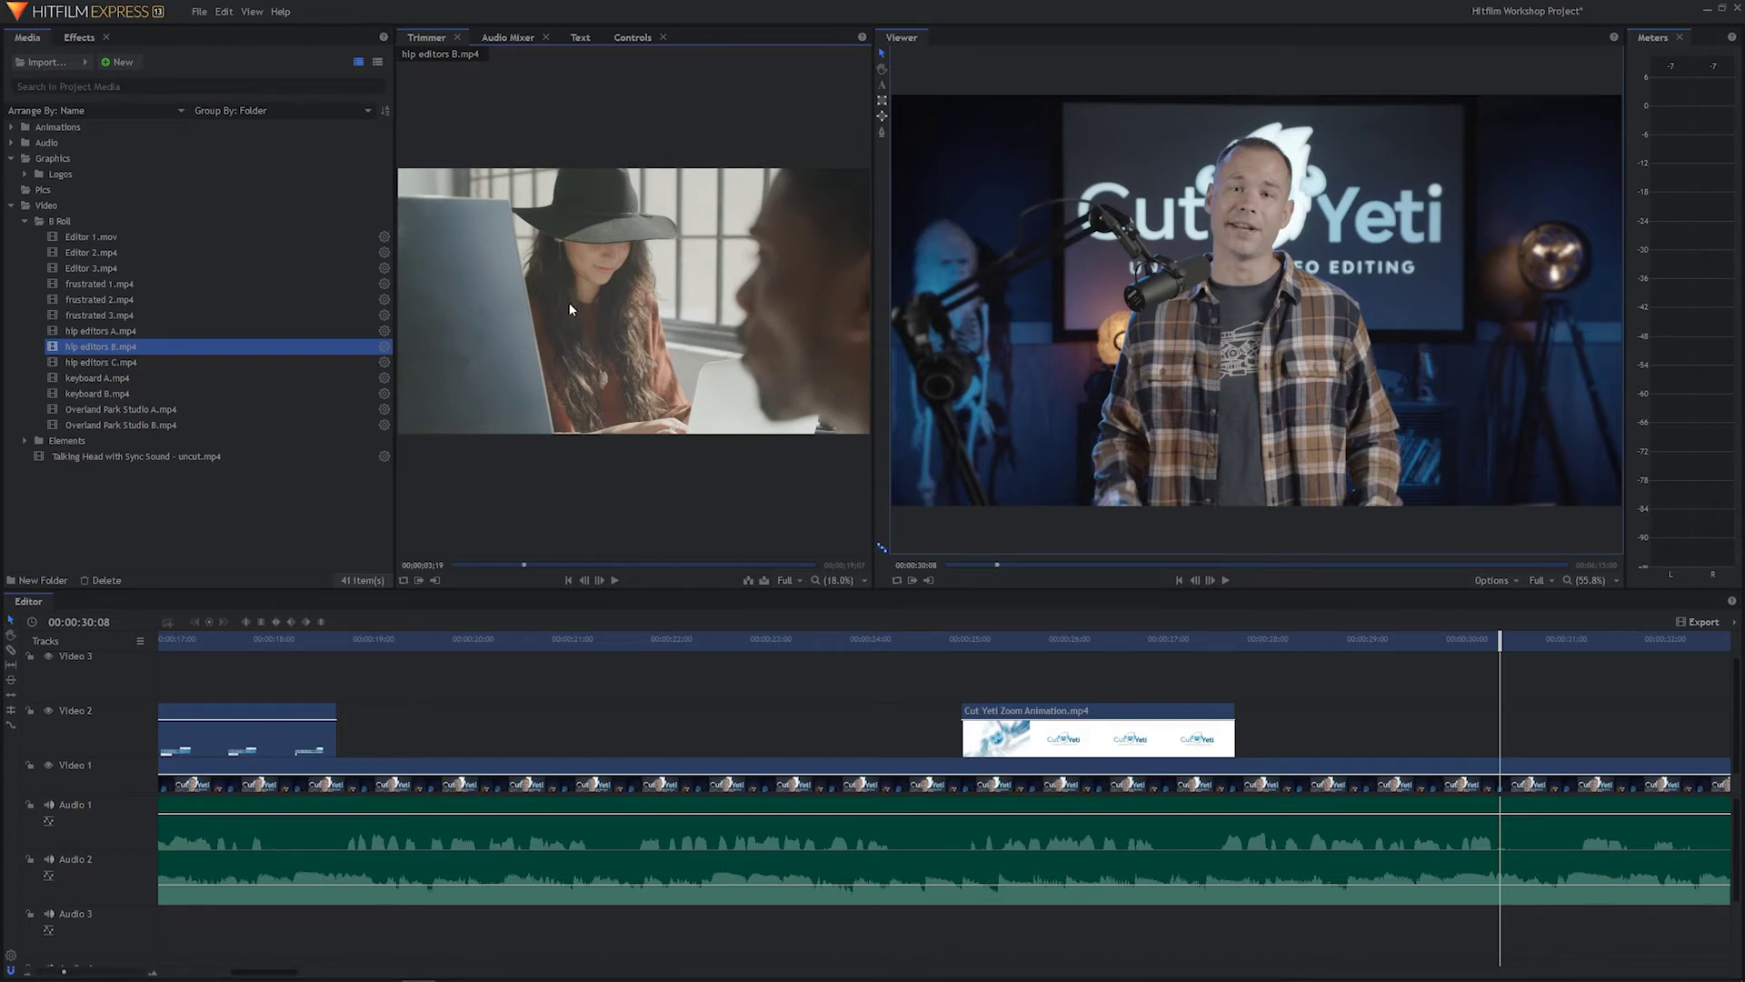
{"action": "left_click", "coordinate": [85, 361]}
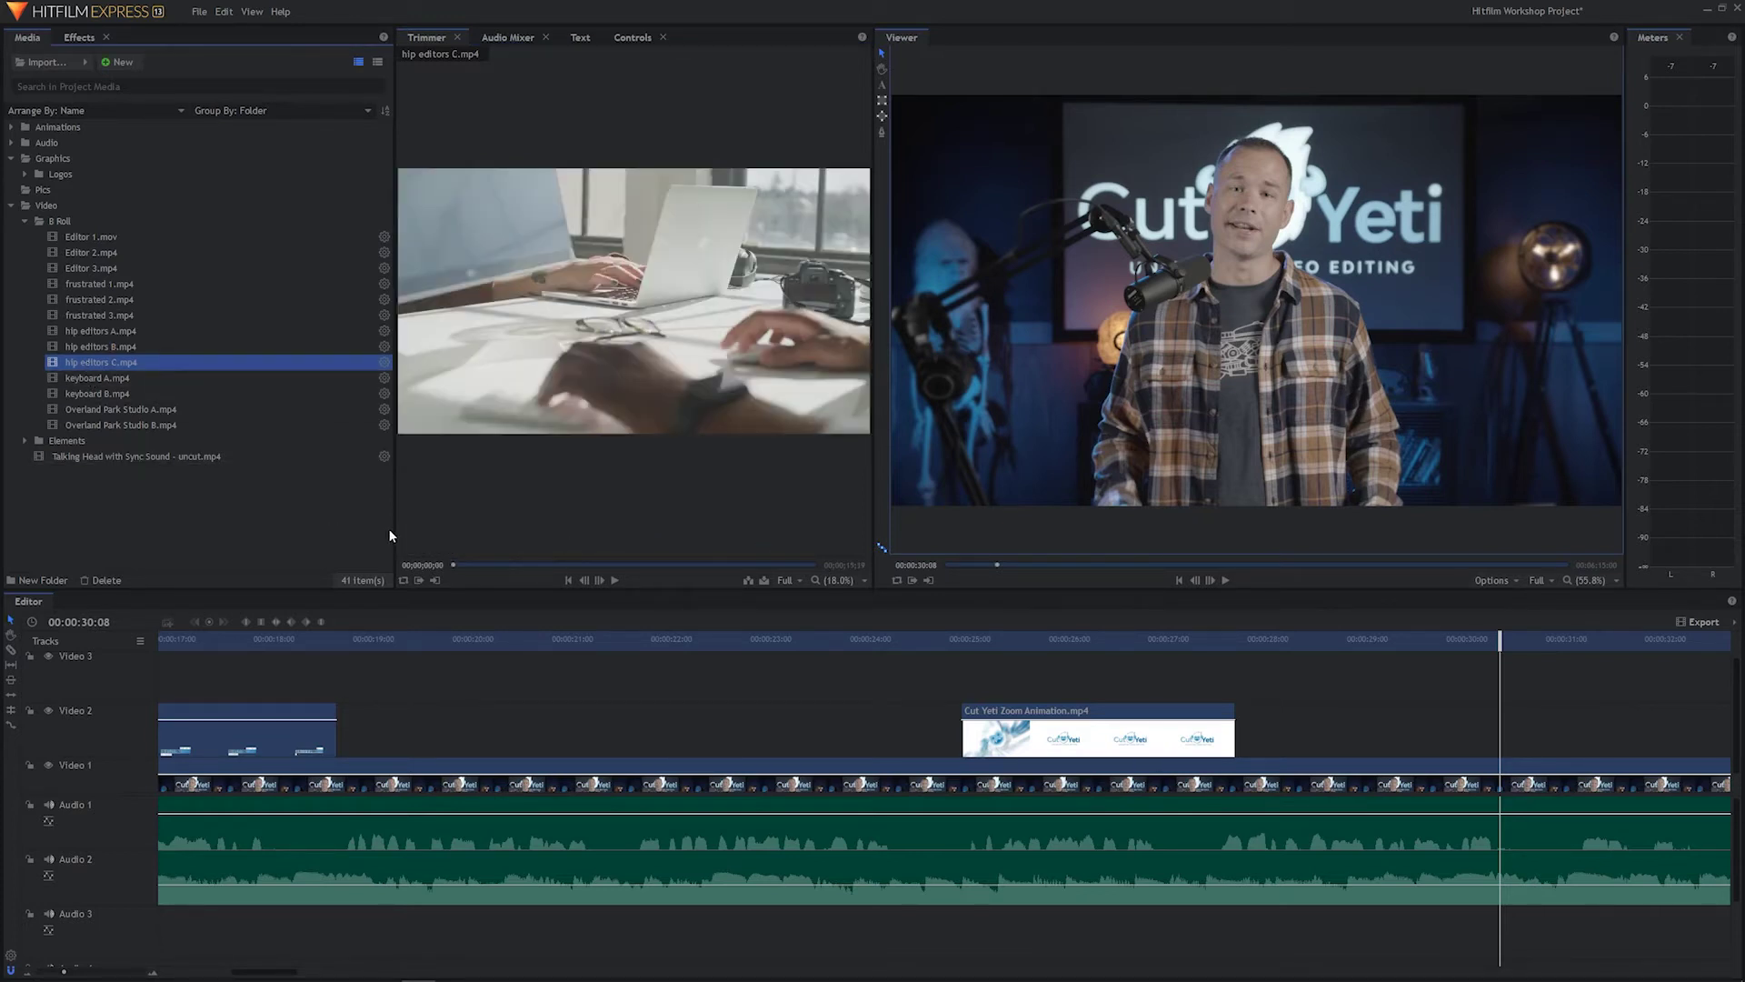
{"action": "mouse_move", "coordinate": [464, 571]}
{"action": "left_mouse_down"}
{"action": "mouse_move", "coordinate": [747, 564]}
{"action": "mouse_move", "coordinate": [455, 564]}
{"action": "left_mouse_up"}
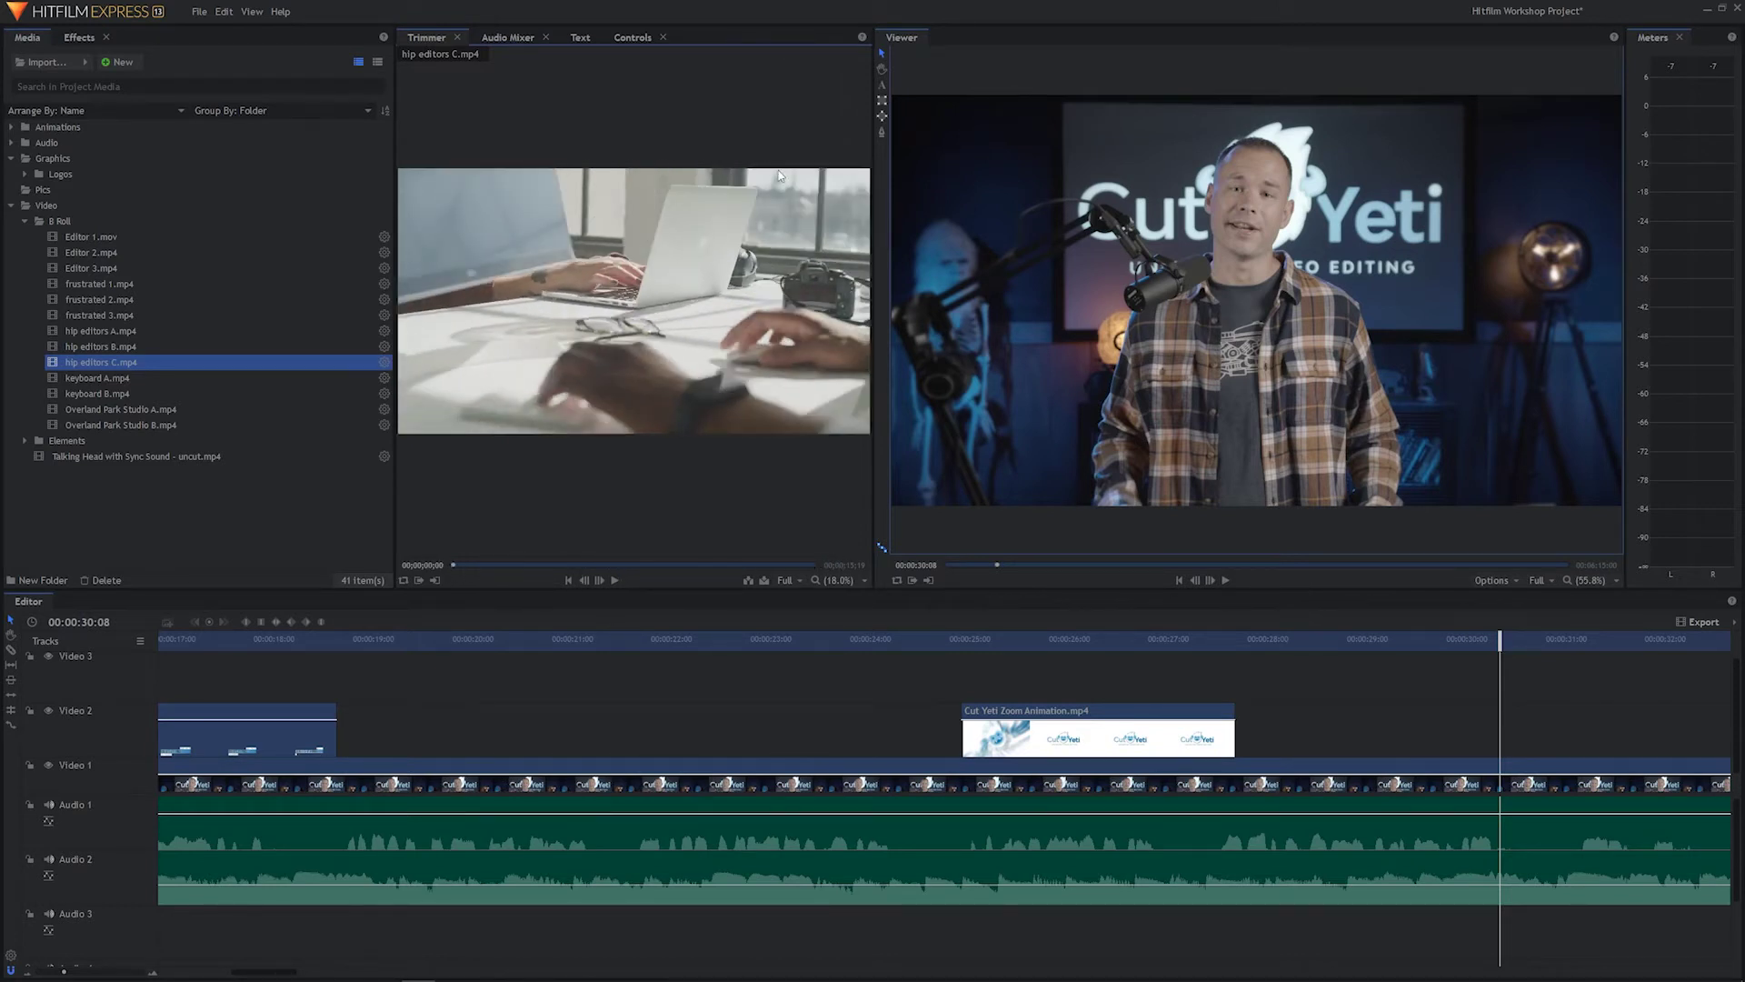
{"action": "left_click", "coordinate": [137, 331]}
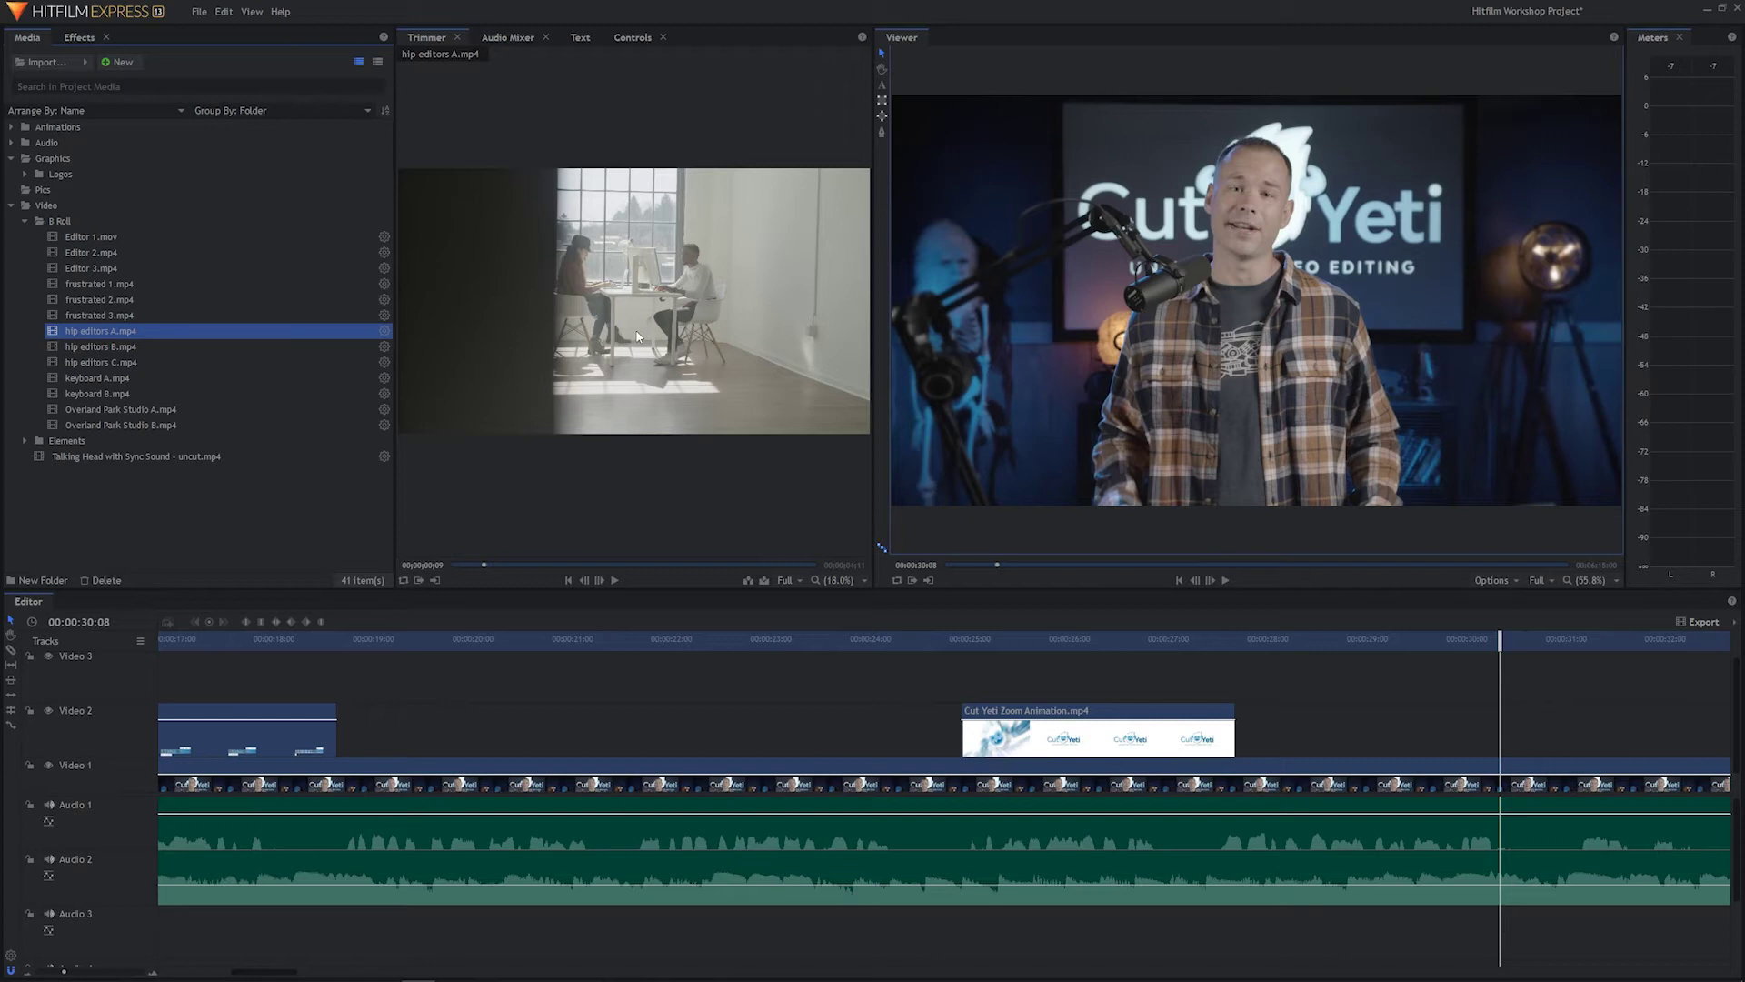
{"action": "left_click_drag", "start_coordinate": [513, 565], "coordinate": [606, 583]}
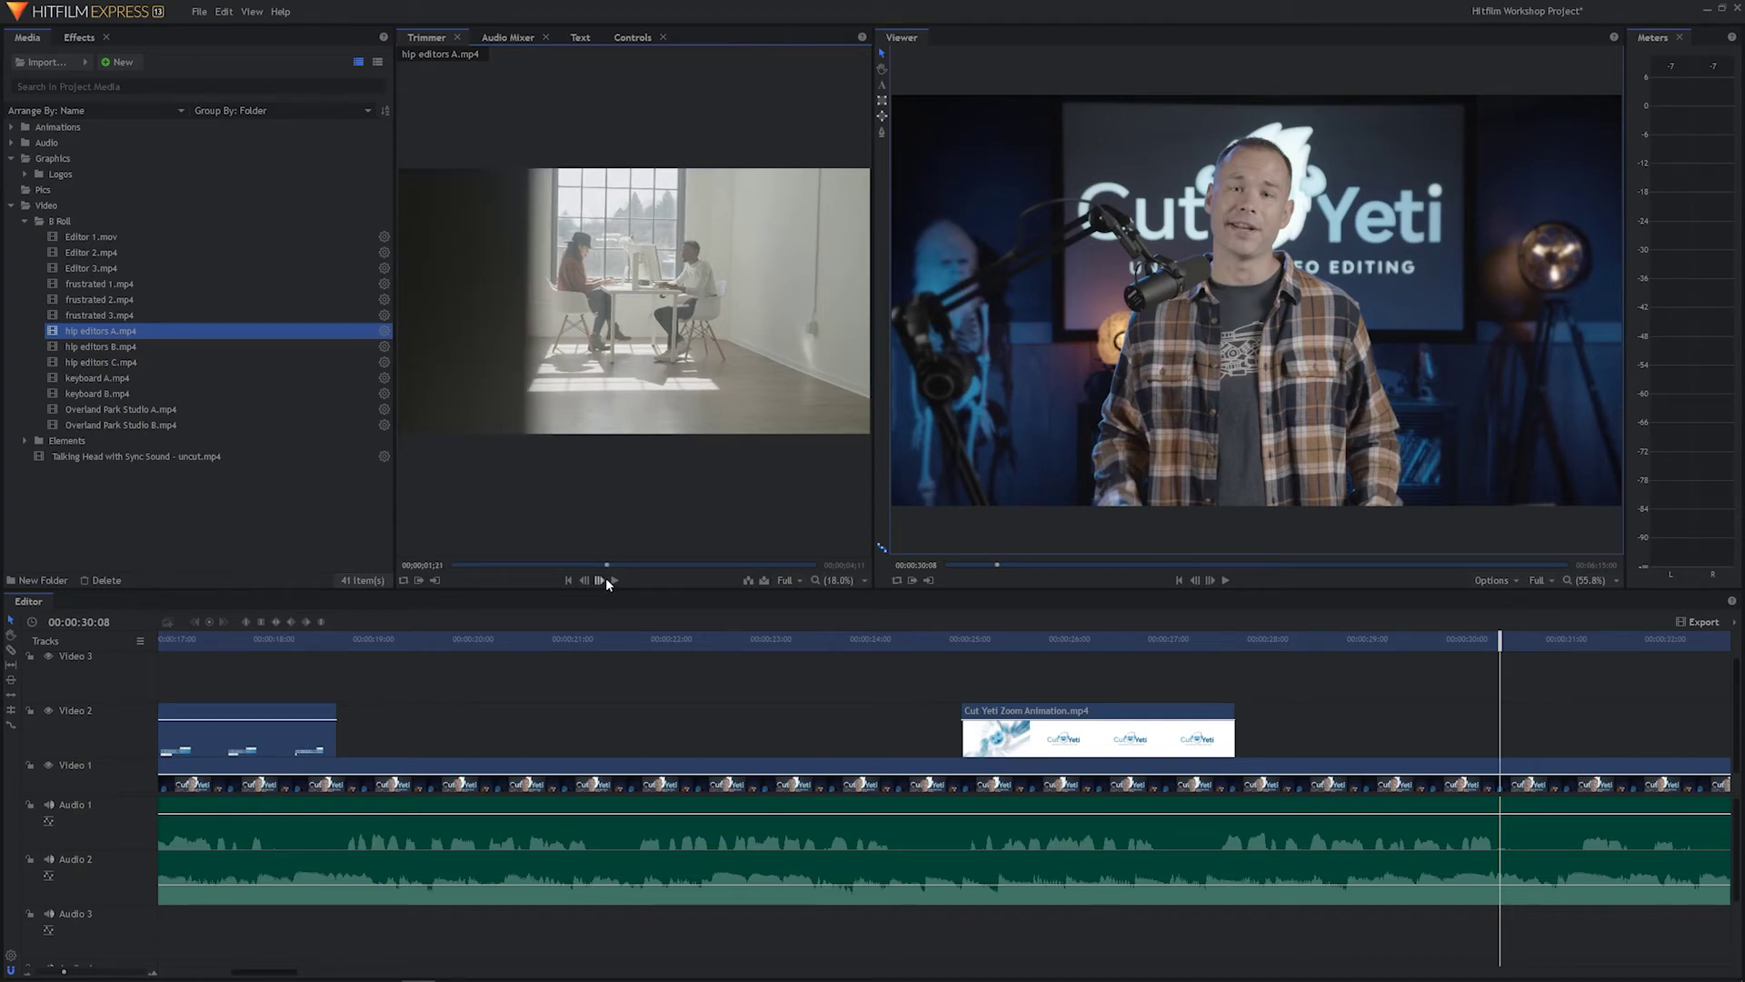
{"action": "left_click_drag", "start_coordinate": [626, 571], "coordinate": [801, 575]}
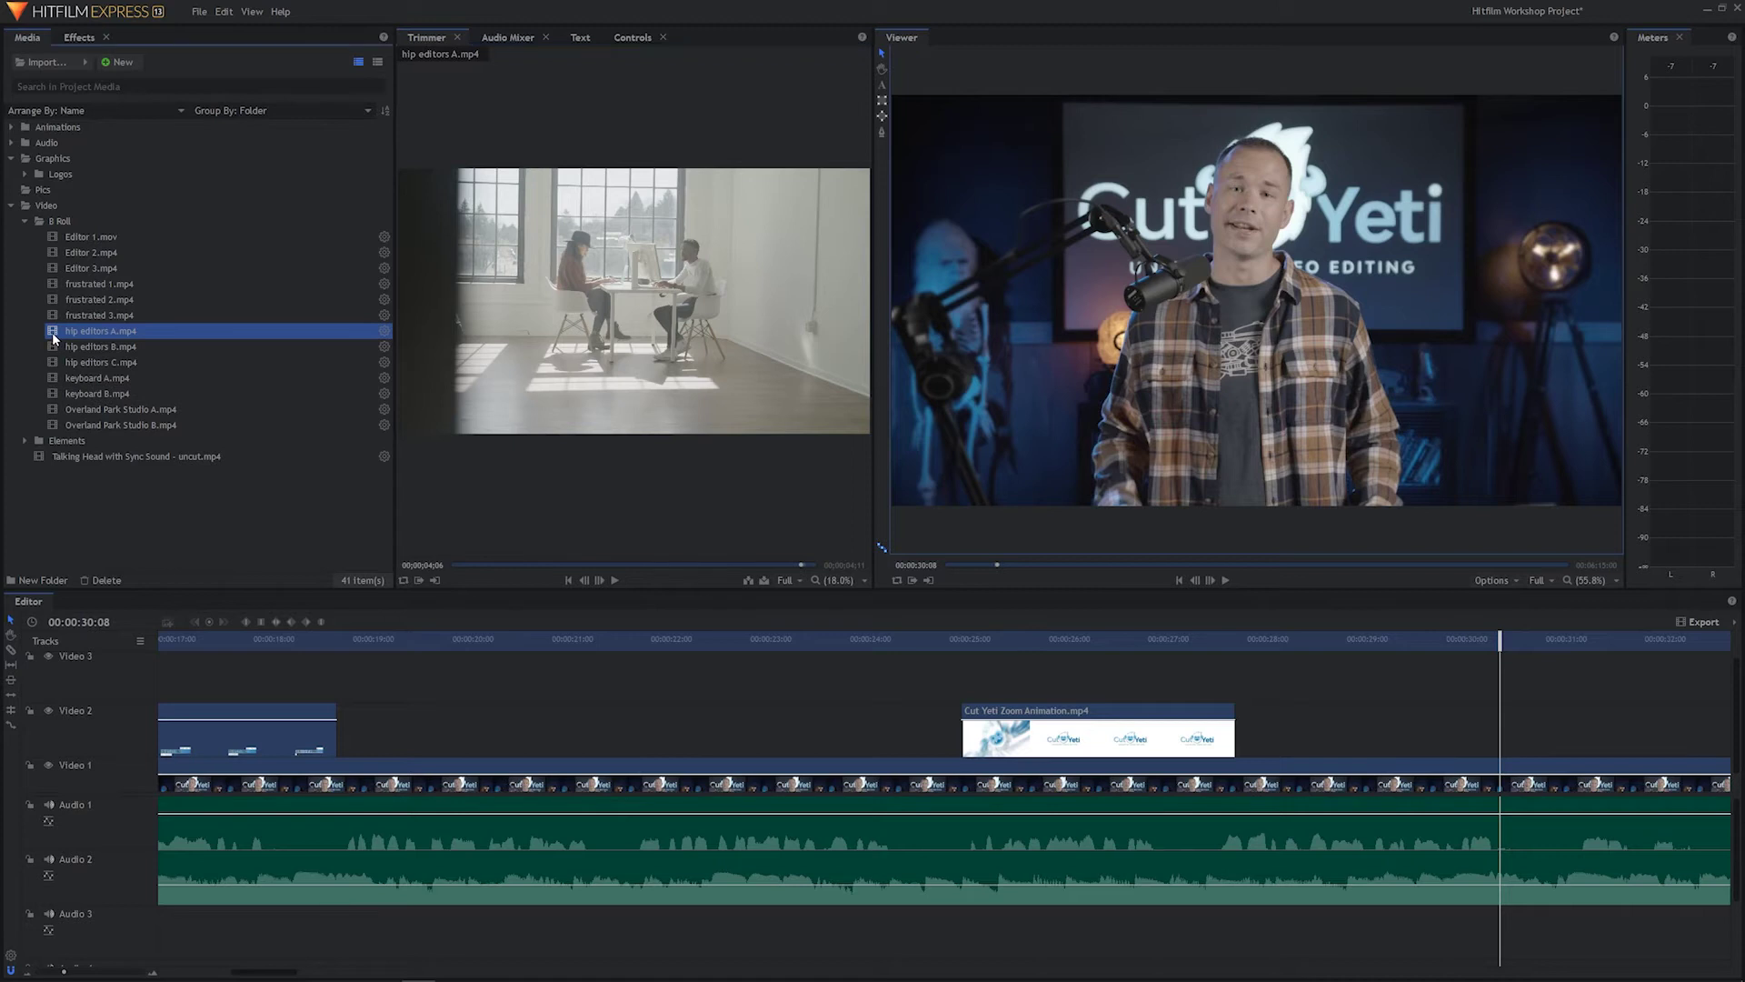
Step: Place hip editors A.mp4 on Video 2 directly after the Cut Yeti Zoom Animation clip and play the sequence back
{"action": "left_click_drag", "start_coordinate": [52, 331], "coordinate": [1241, 718]}
{"action": "mouse_move", "coordinate": [1140, 645]}
{"action": "left_mouse_down"}
{"action": "mouse_move", "coordinate": [1316, 647]}
{"action": "mouse_move", "coordinate": [1110, 647]}
{"action": "left_mouse_up"}
{"action": "key", "text": "space"}
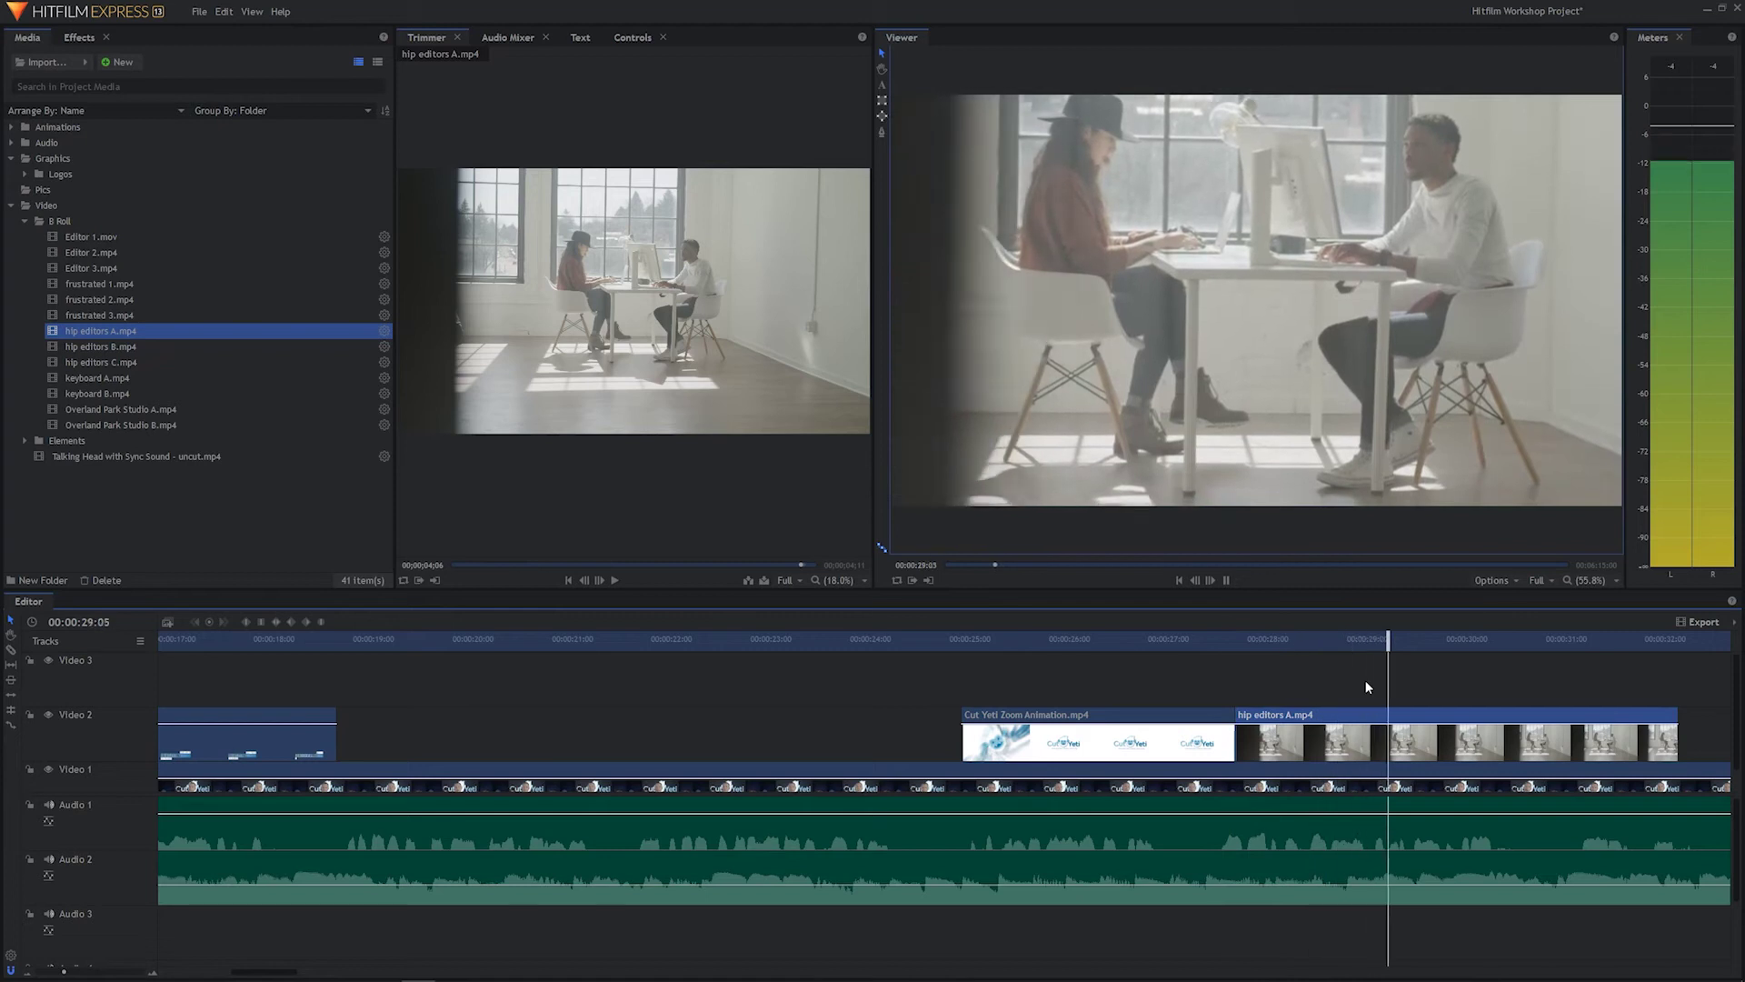
{"action": "key", "text": "space"}
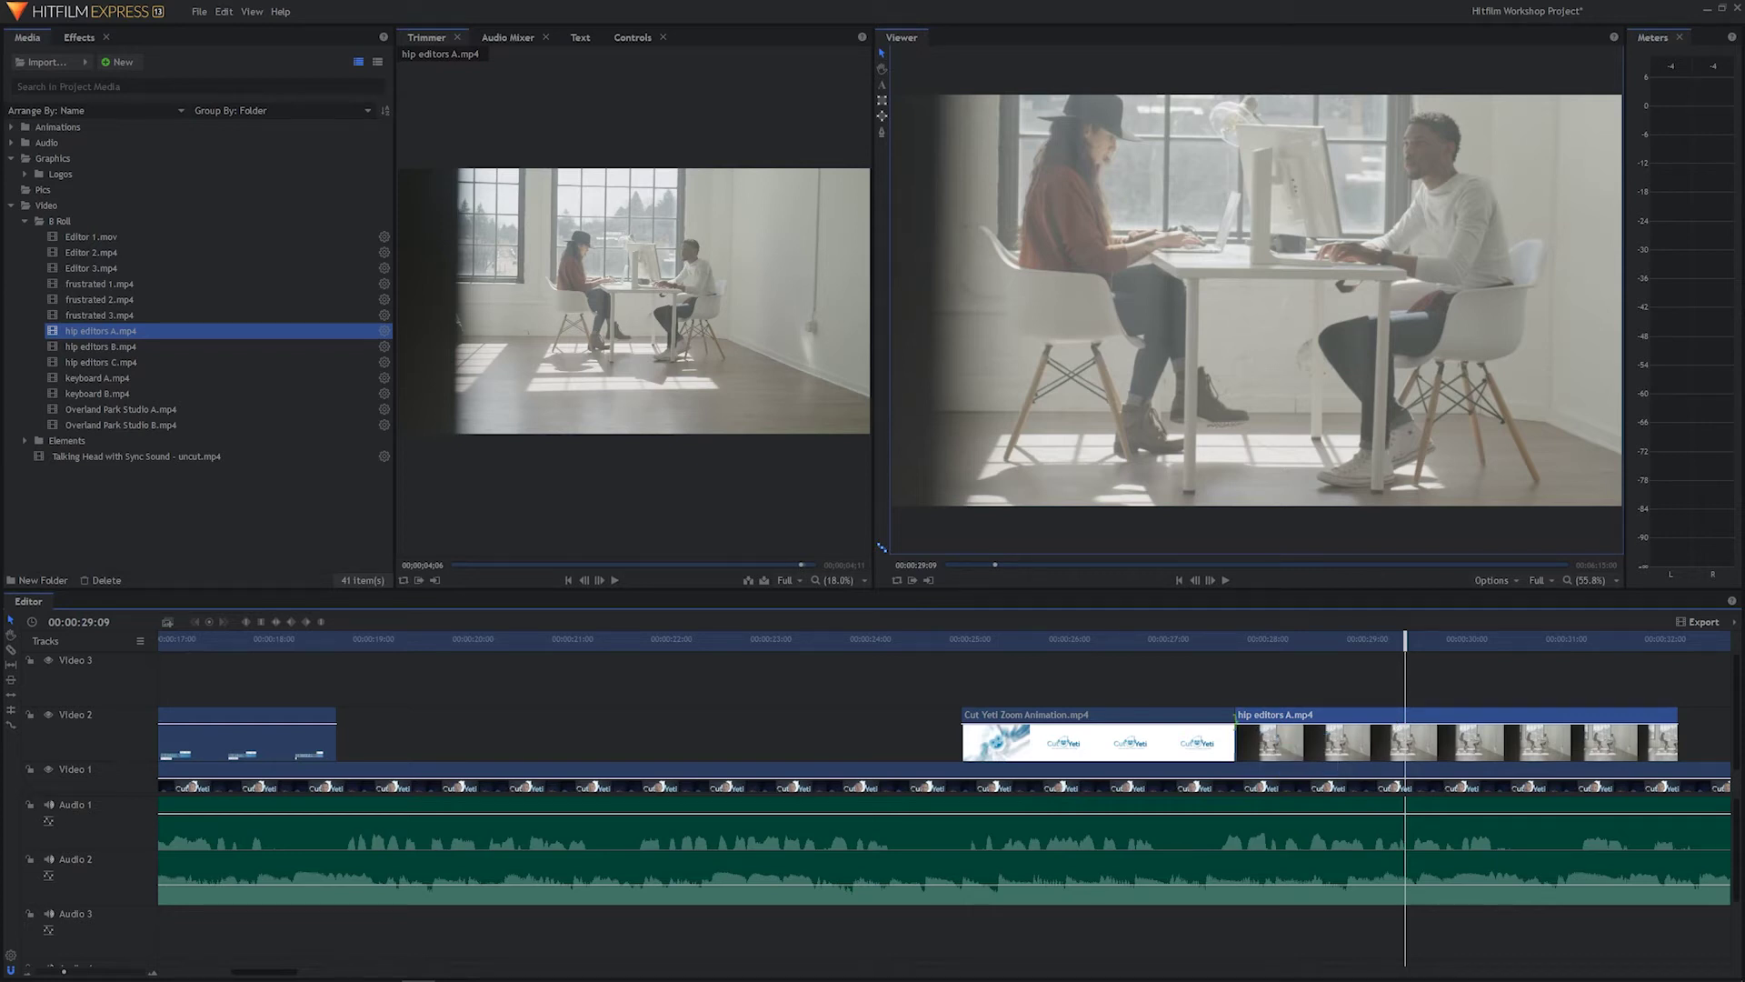
Step: Scale the hip editors A clip on the timeline to 50% and return to the source clip preview
{"action": "left_click", "coordinate": [635, 39]}
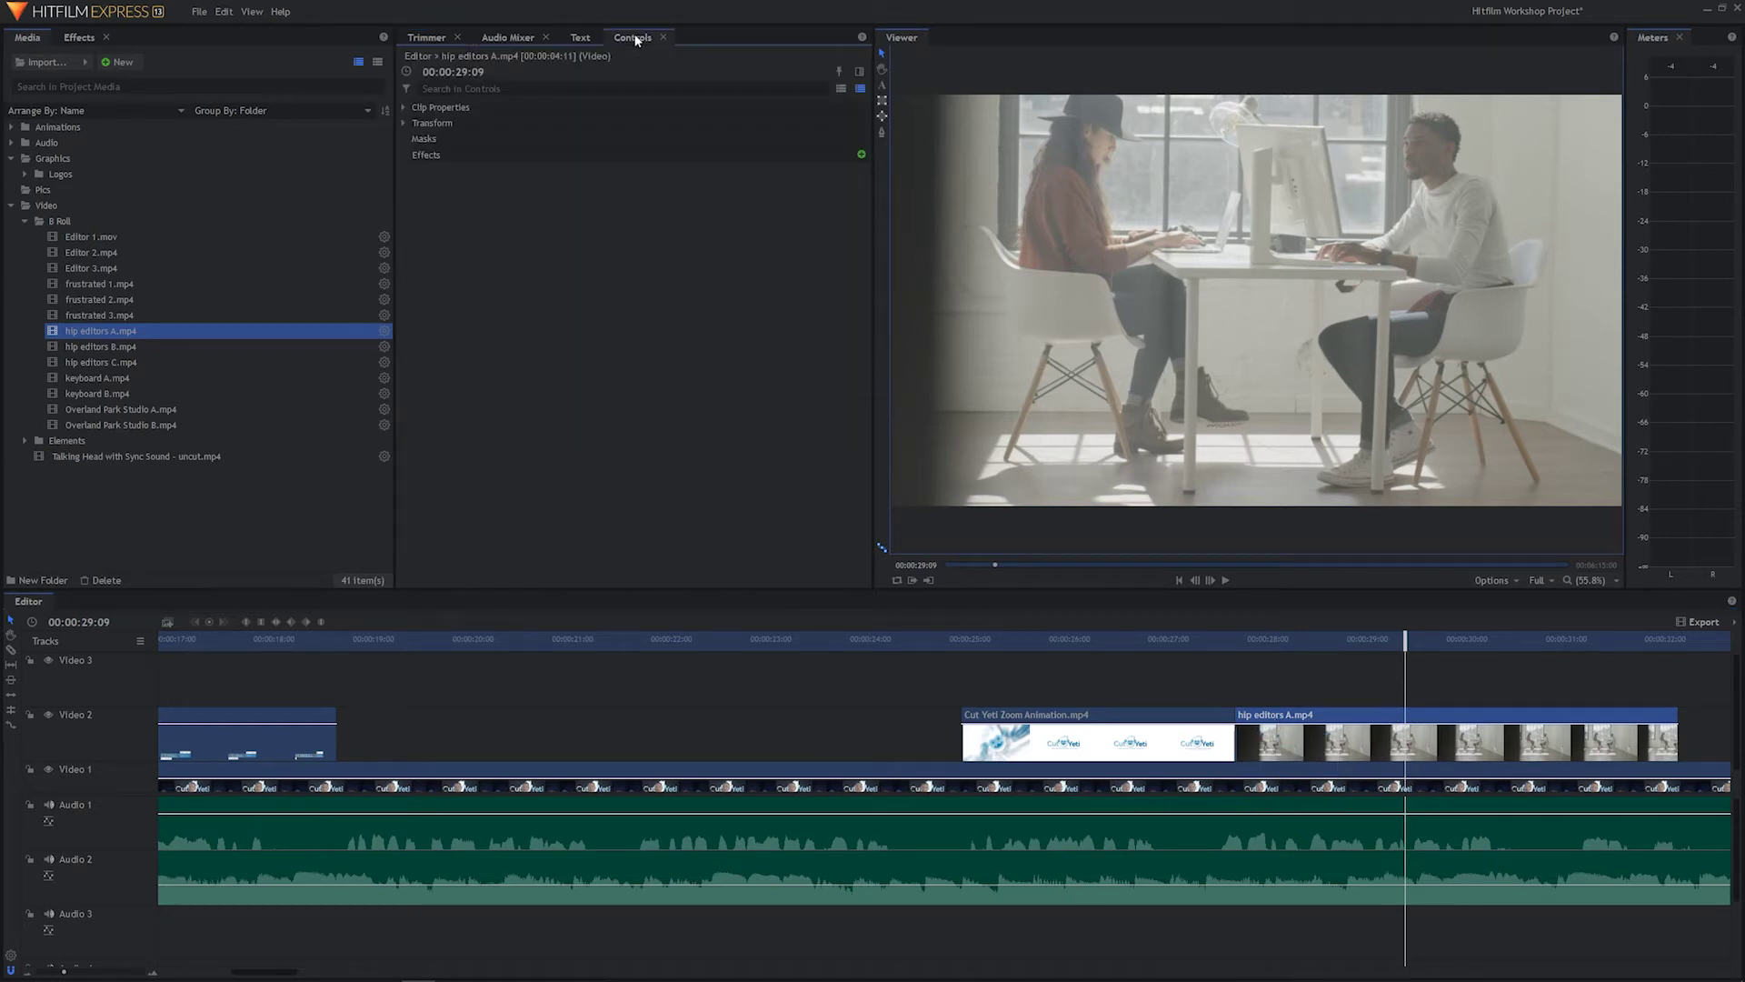
{"action": "left_click", "coordinate": [405, 107]}
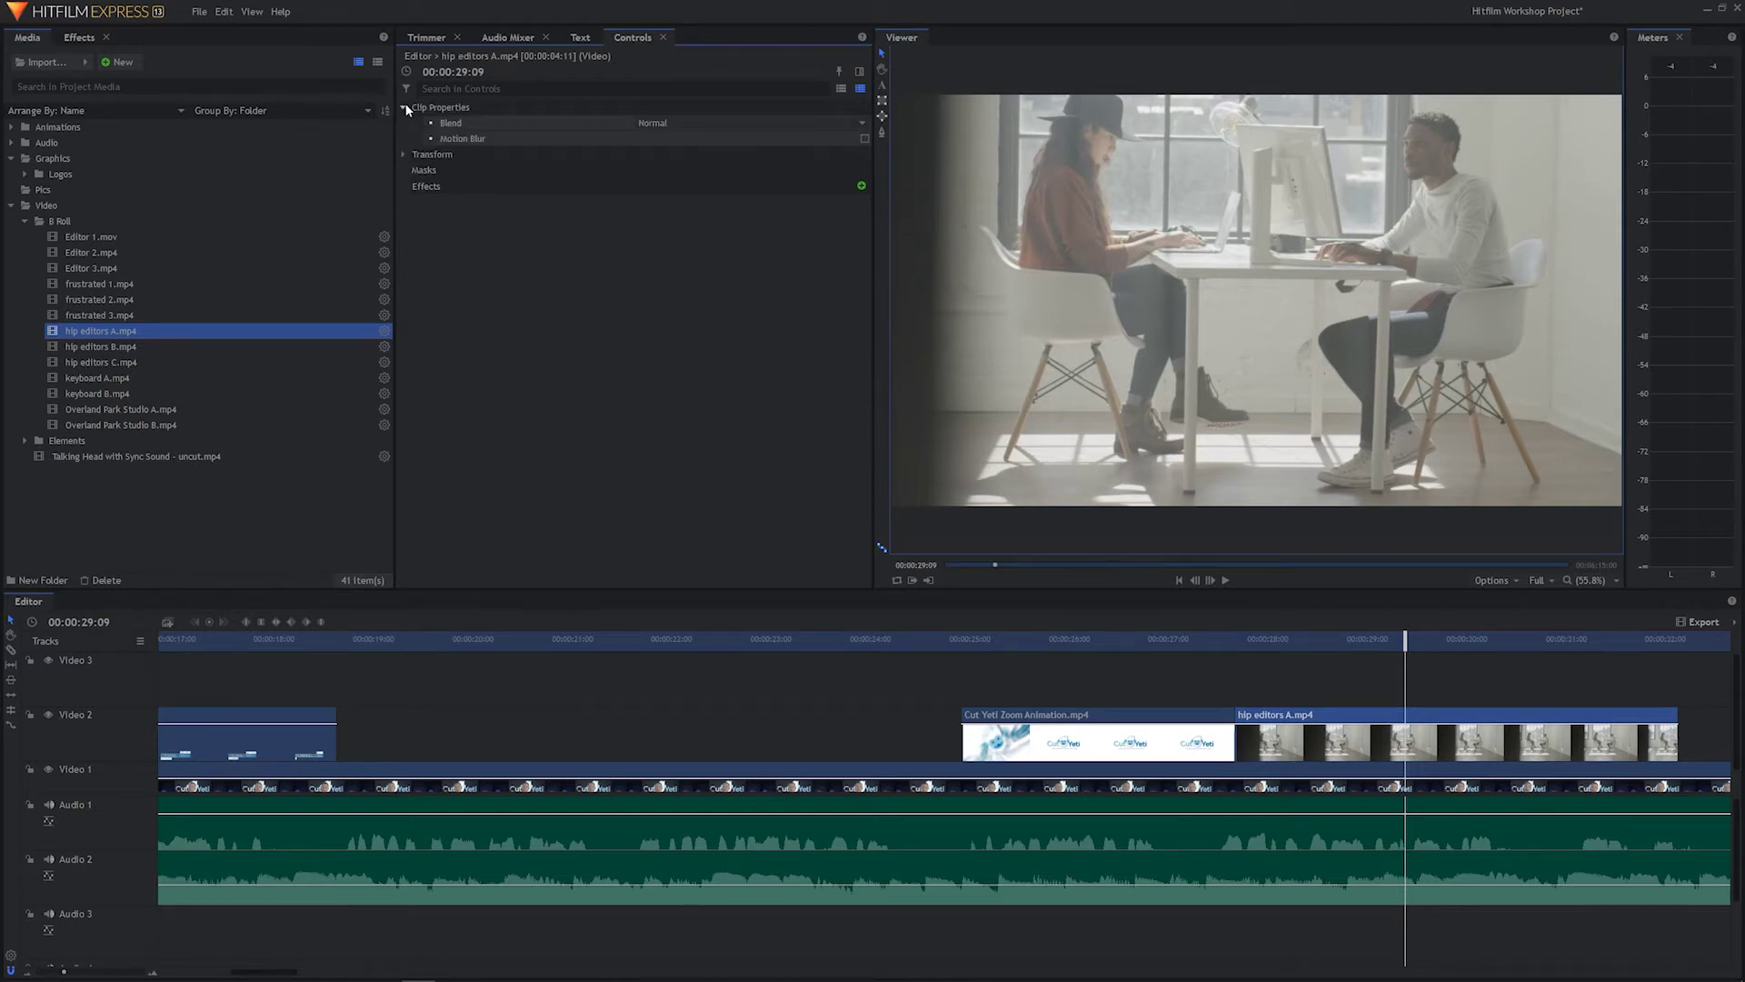
{"action": "left_click", "coordinate": [404, 107]}
{"action": "left_click", "coordinate": [405, 124]}
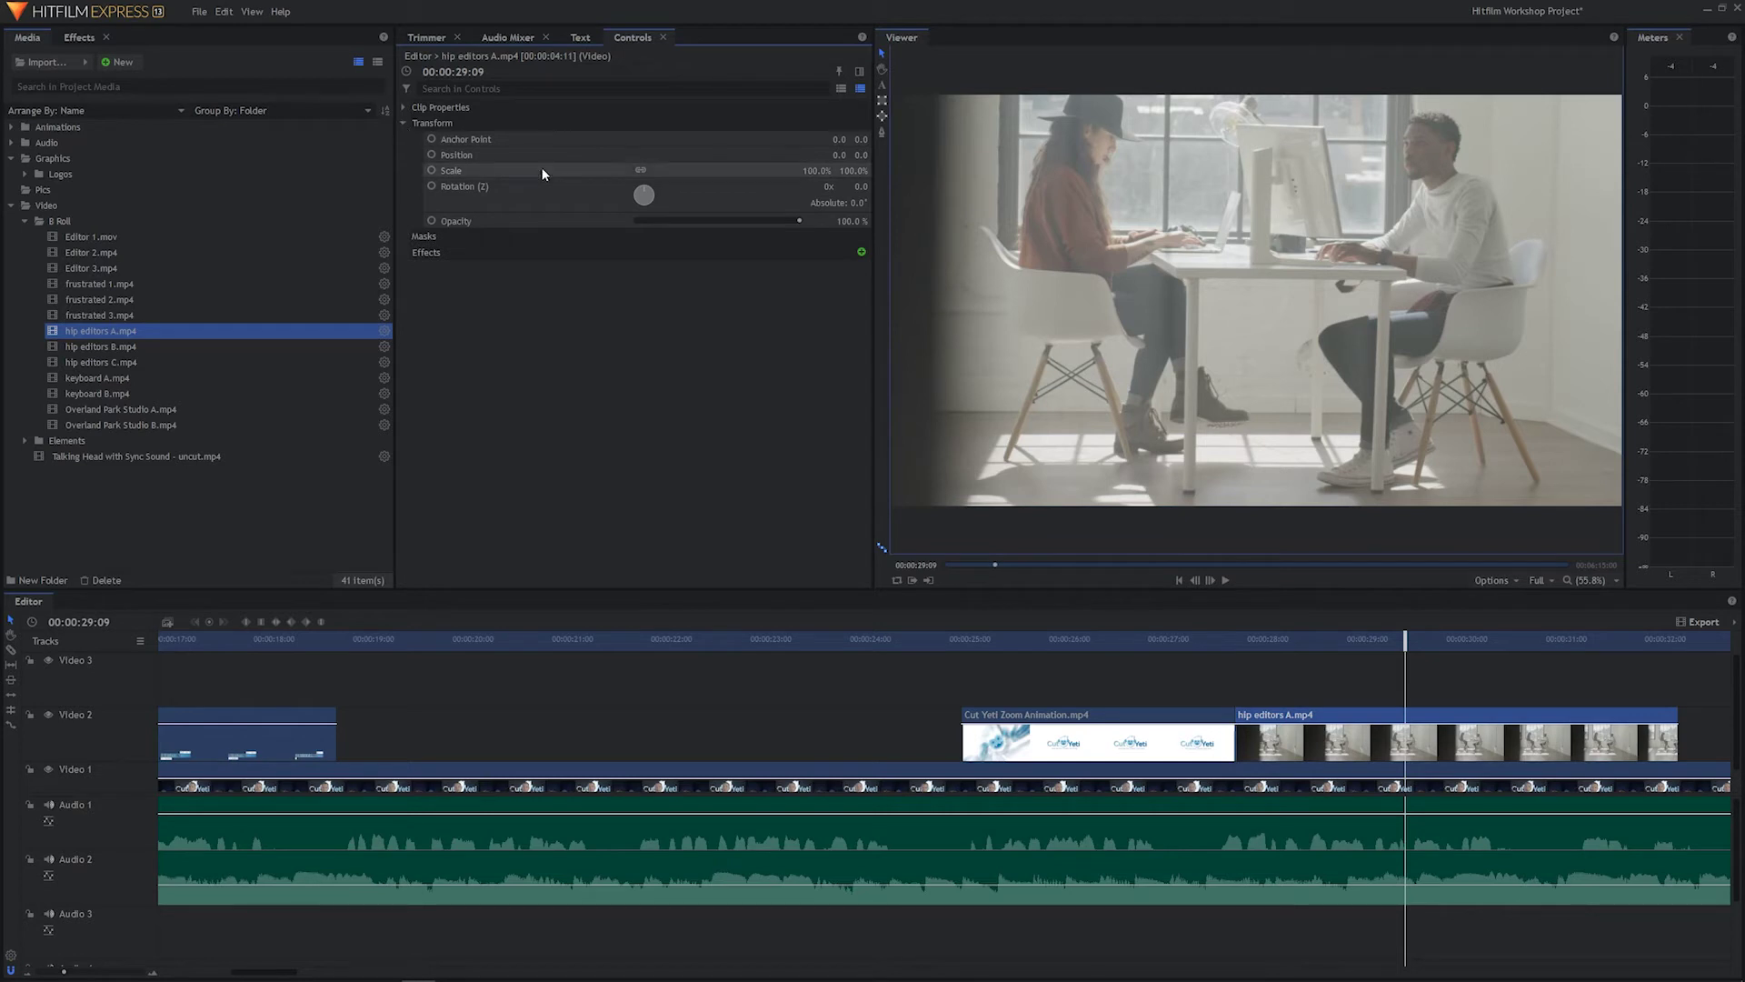
{"action": "left_click", "coordinate": [812, 171]}
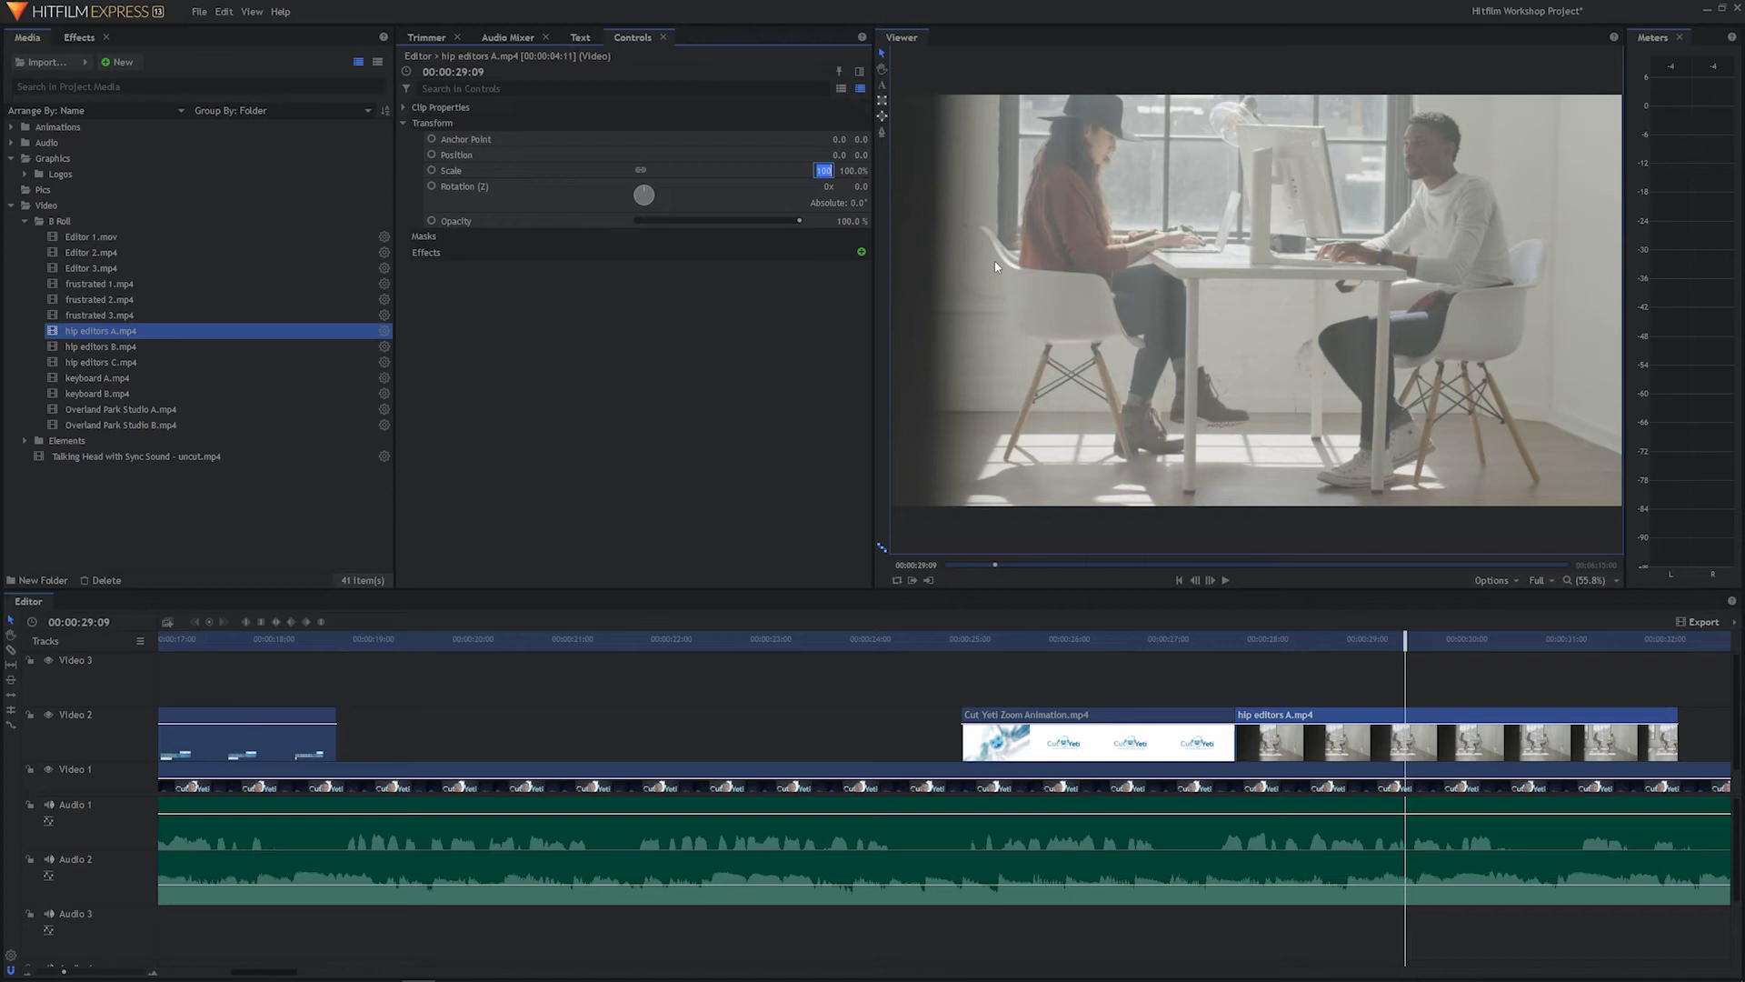
{"action": "type", "text": "50"}
{"action": "key", "text": "Return"}
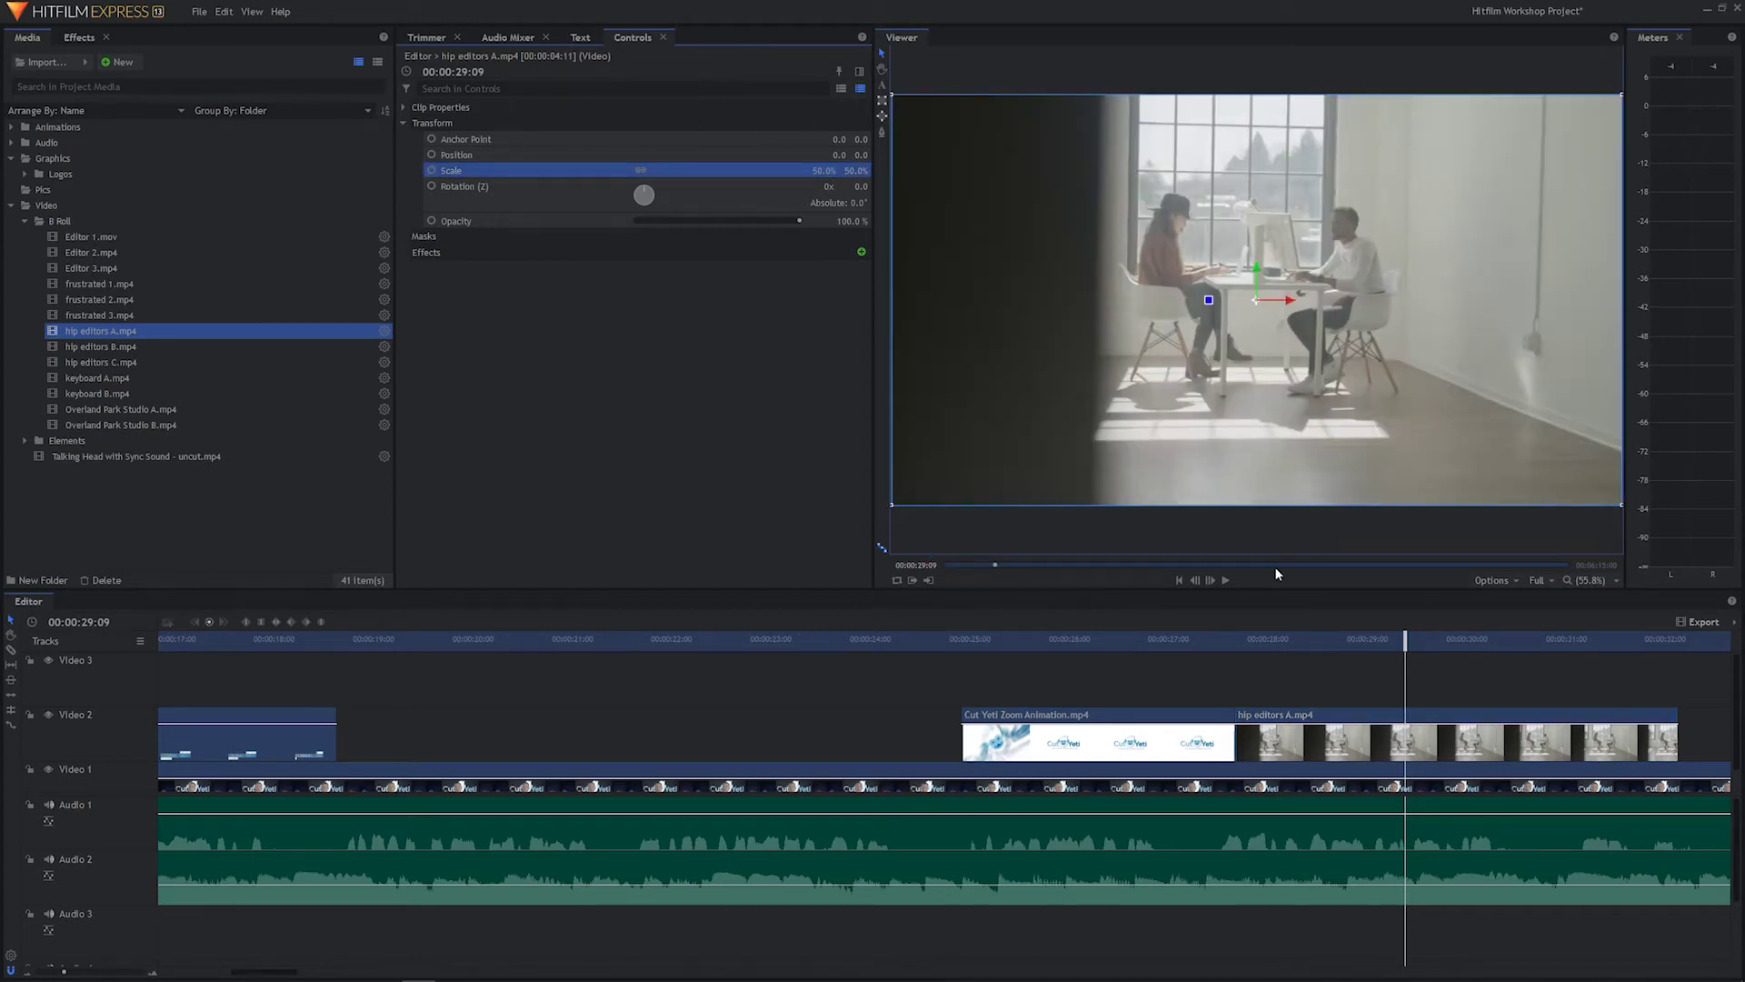
{"action": "left_click", "coordinate": [429, 39]}
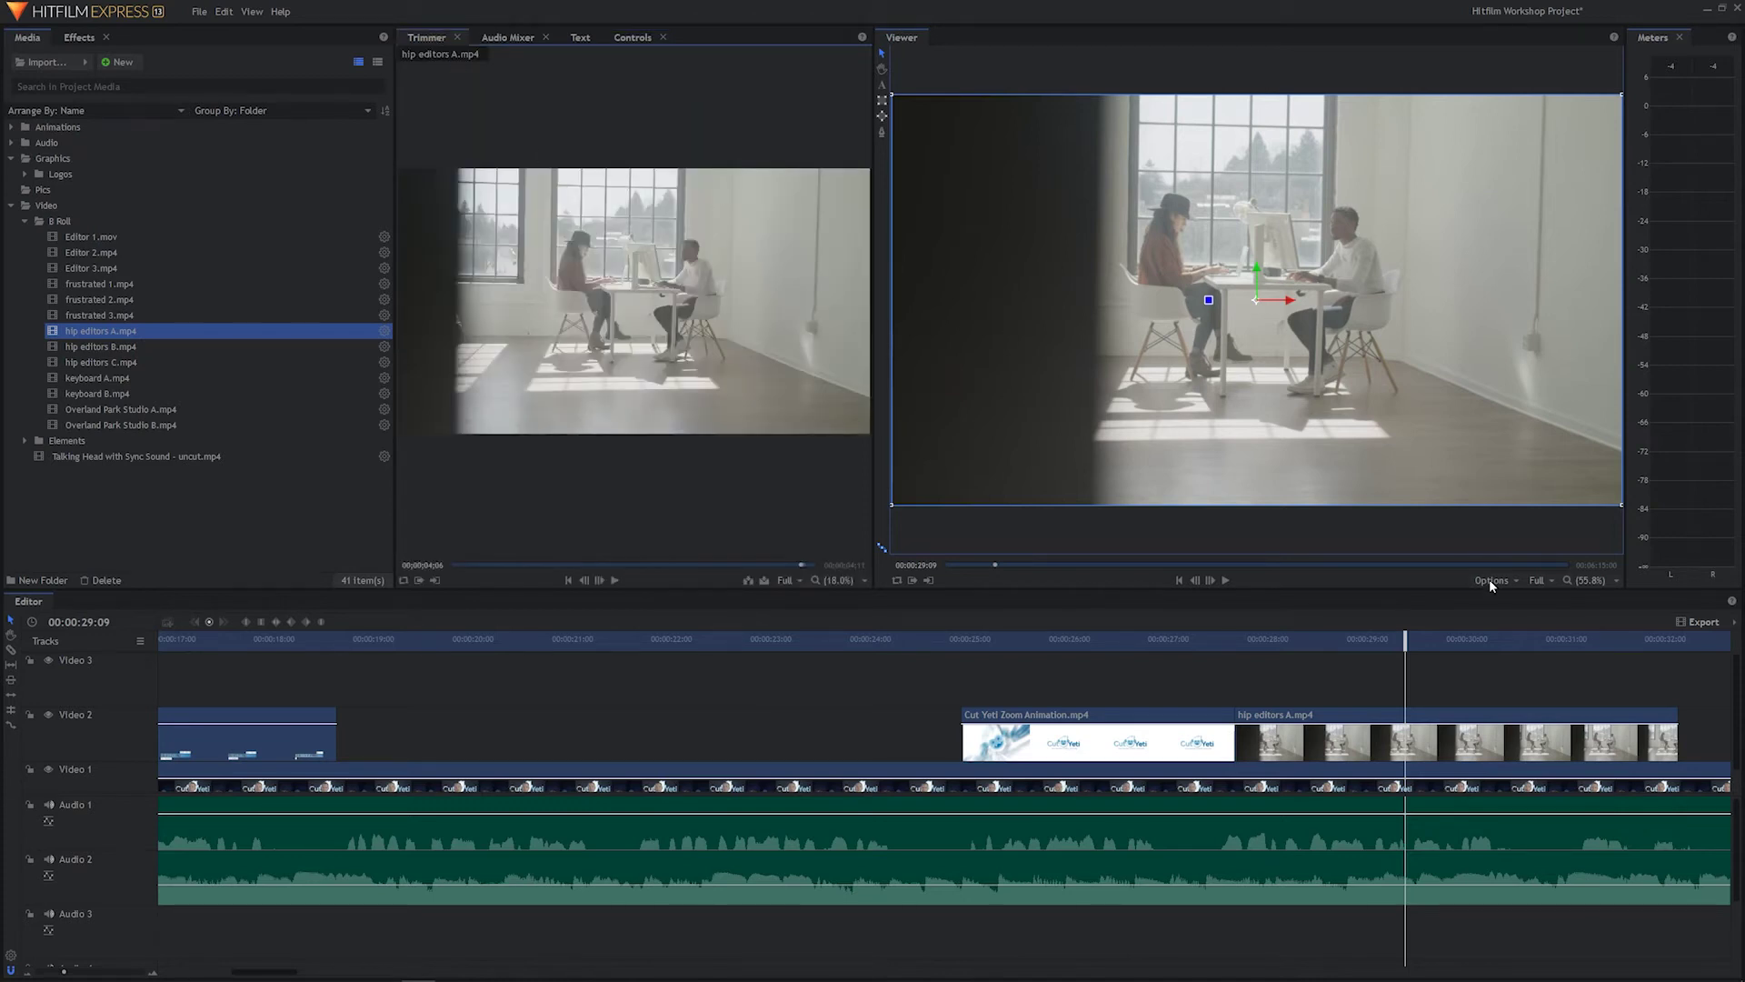
Step: Show the transform properties of the hip editors A clip on Video 2 and play the sequence from the logo animation past the clip's end
{"action": "left_click", "coordinate": [1455, 684]}
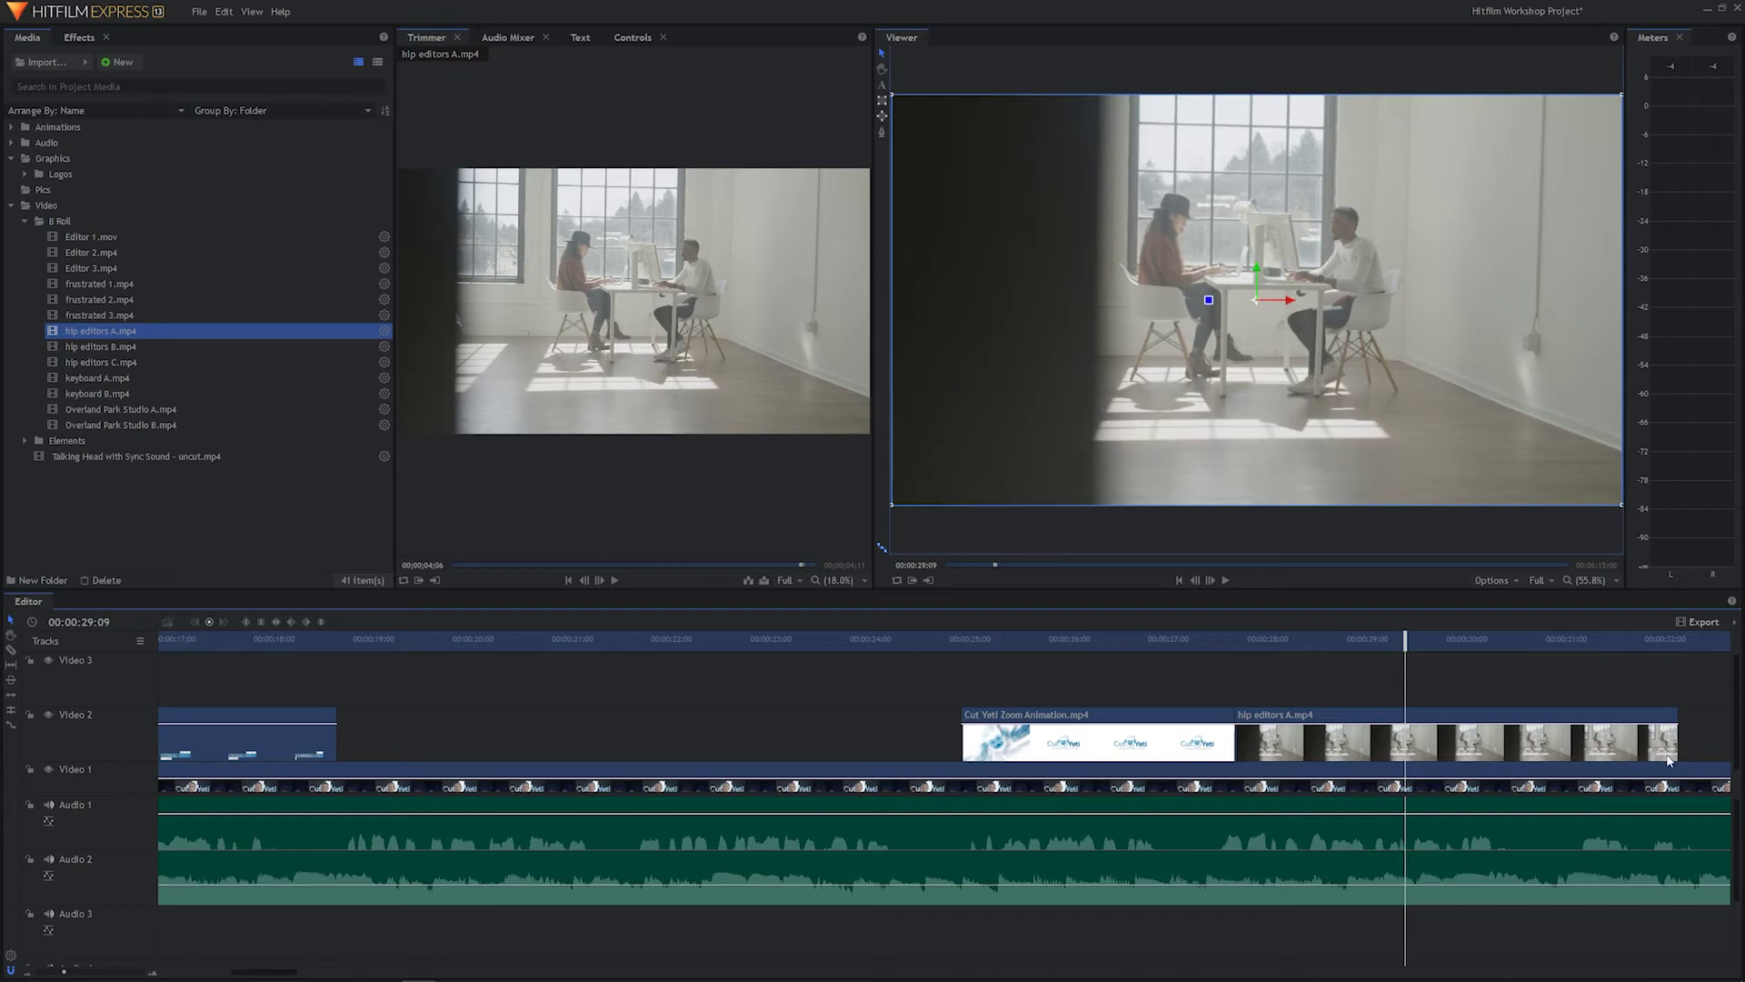
{"action": "left_click", "coordinate": [1536, 721]}
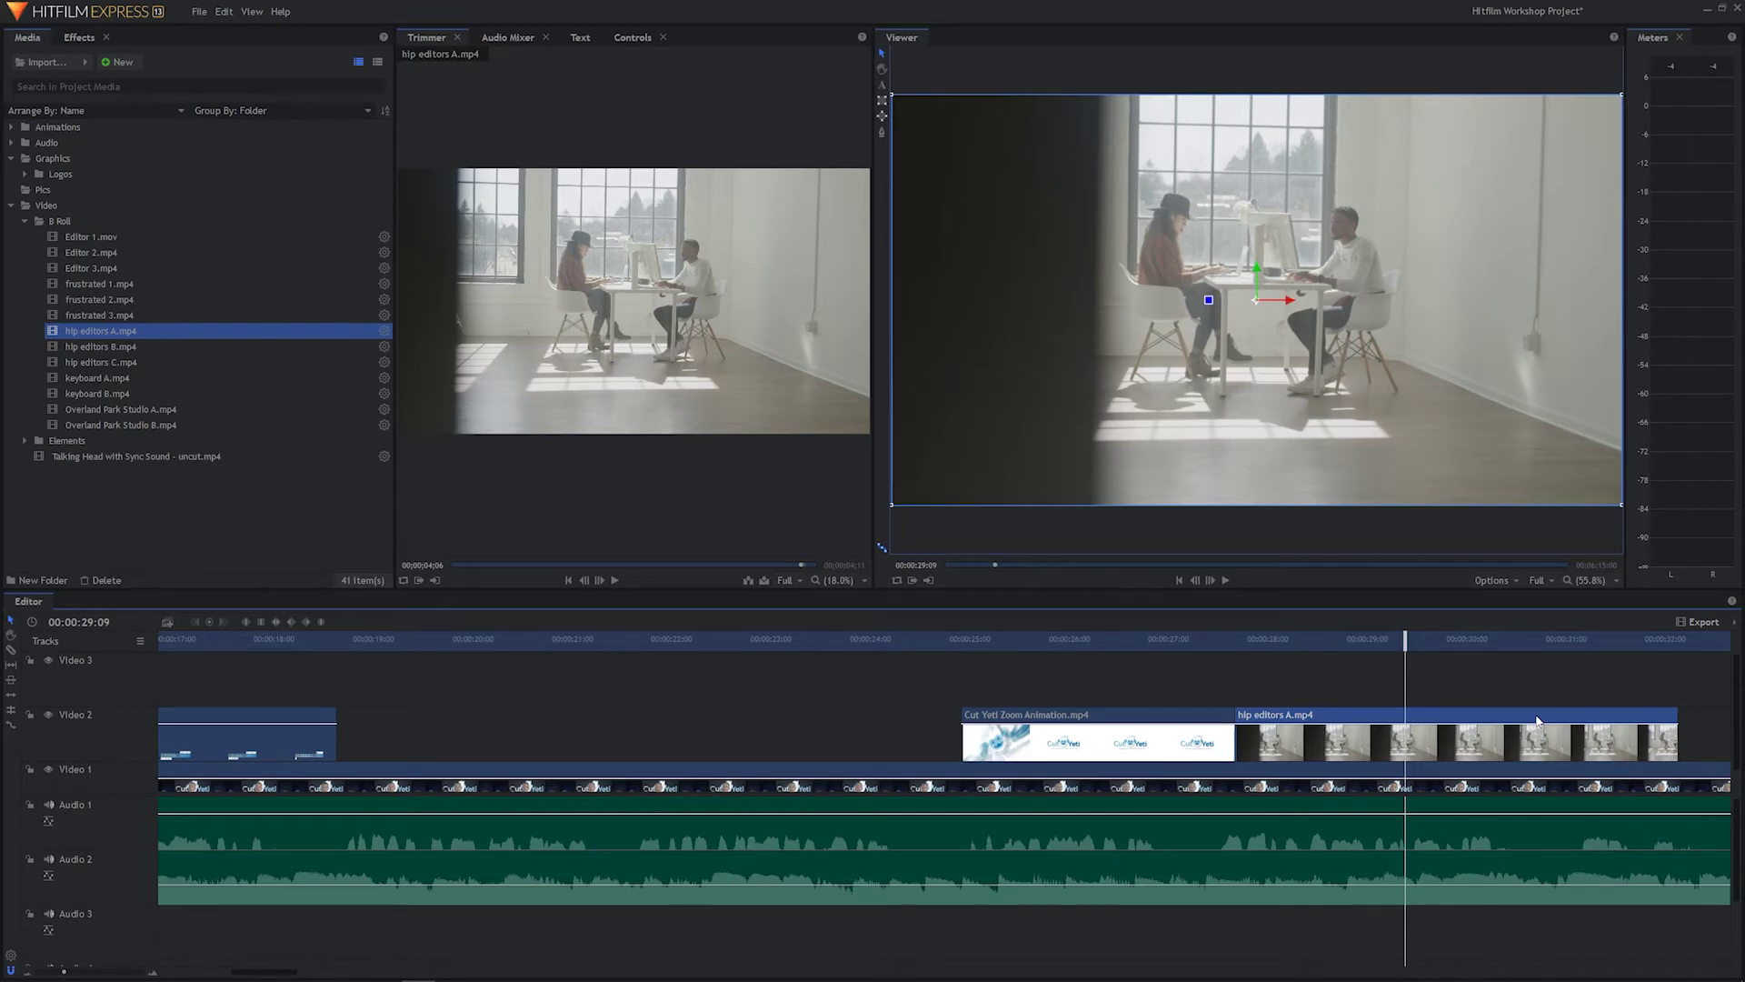
{"action": "left_click", "coordinate": [634, 37]}
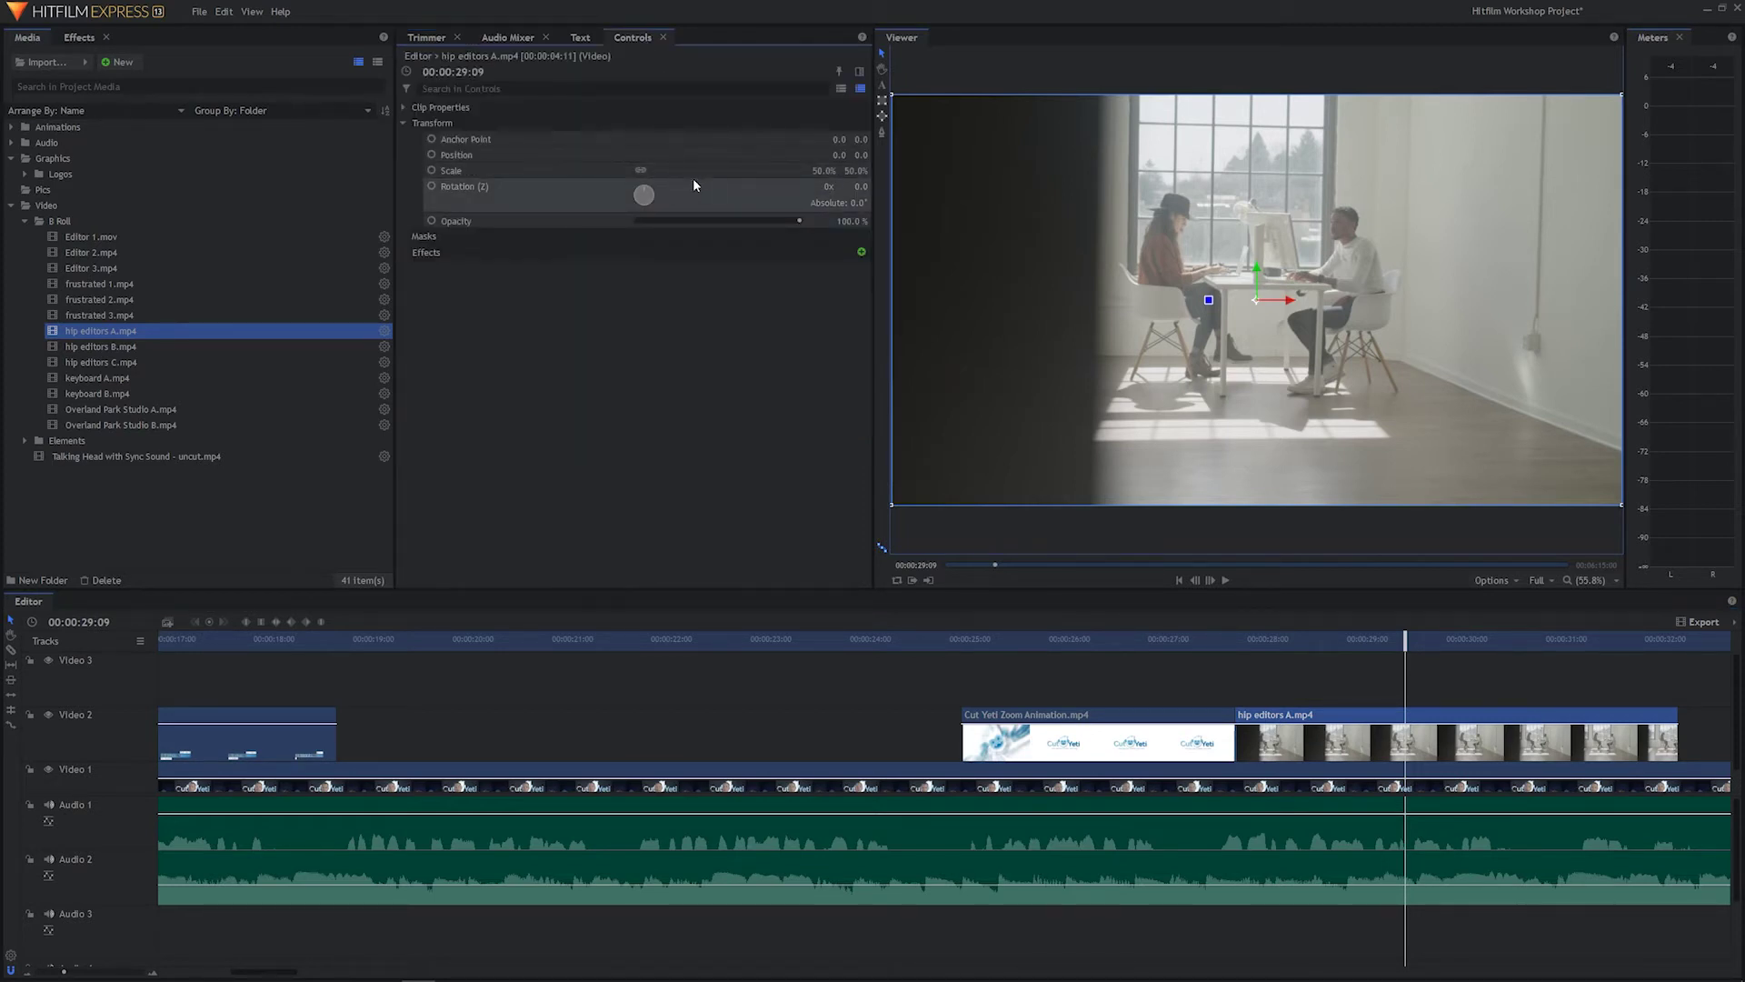
{"action": "left_click", "coordinate": [1564, 686]}
{"action": "left_click_drag", "start_coordinate": [1401, 642], "coordinate": [1111, 642]}
{"action": "key", "text": "space"}
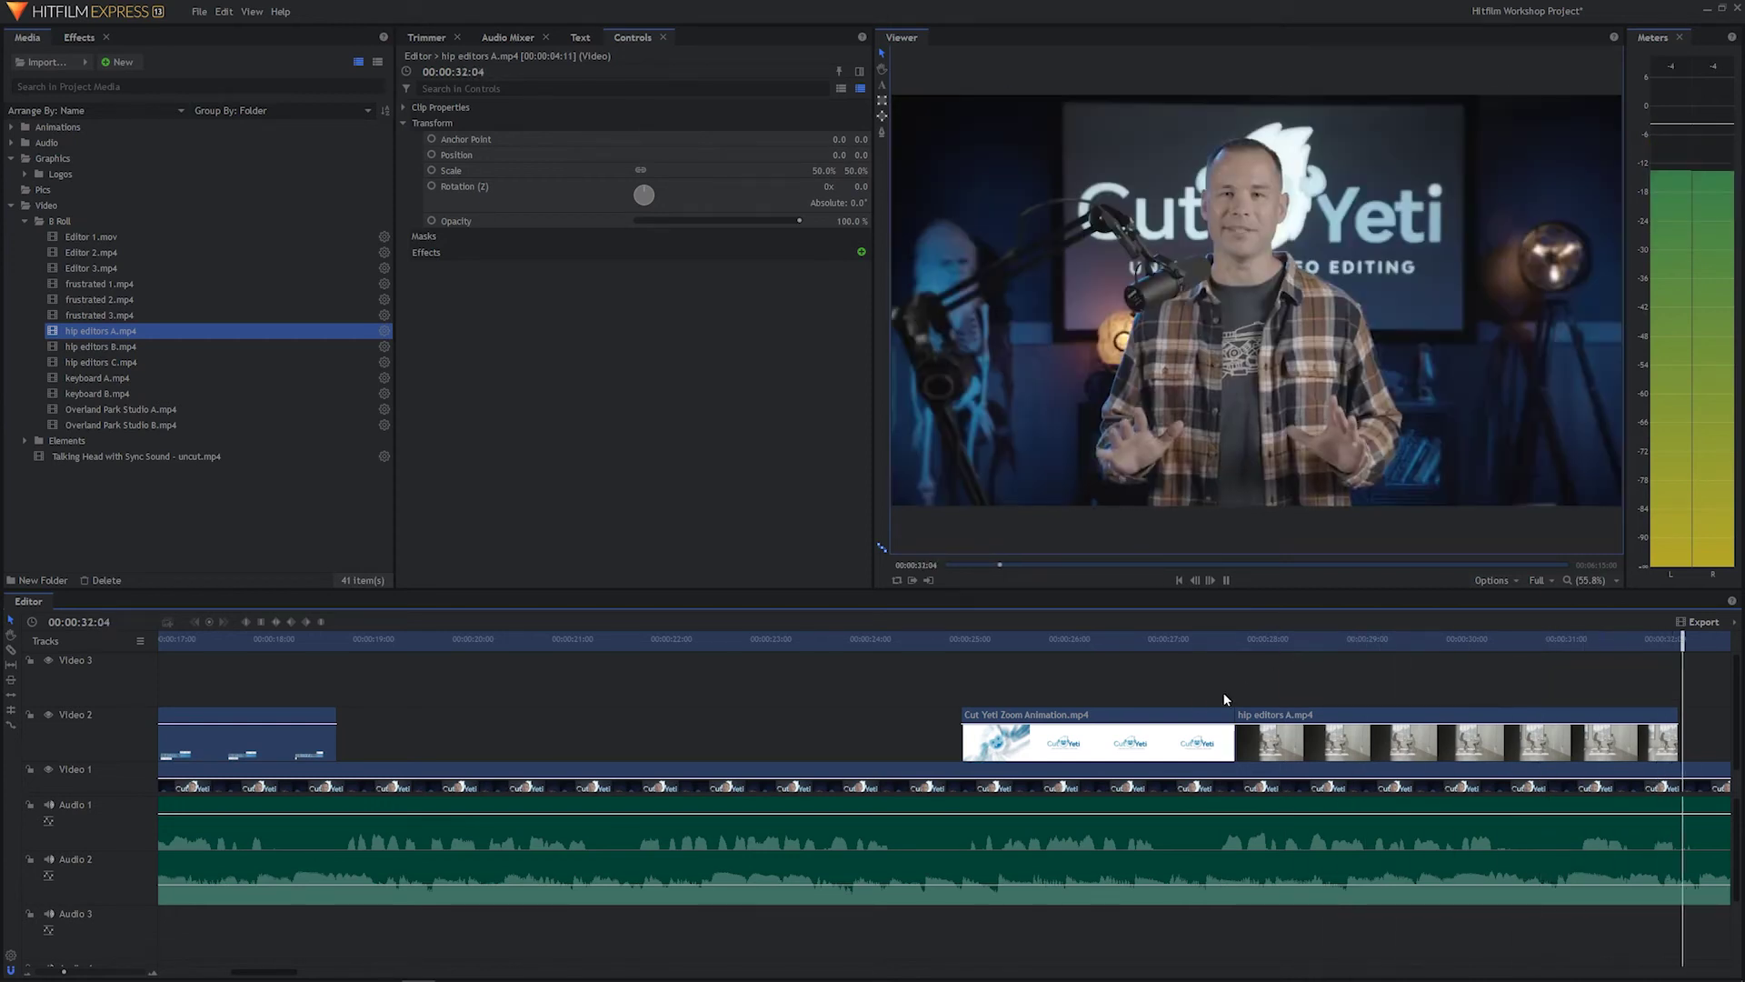
{"action": "key", "text": "space"}
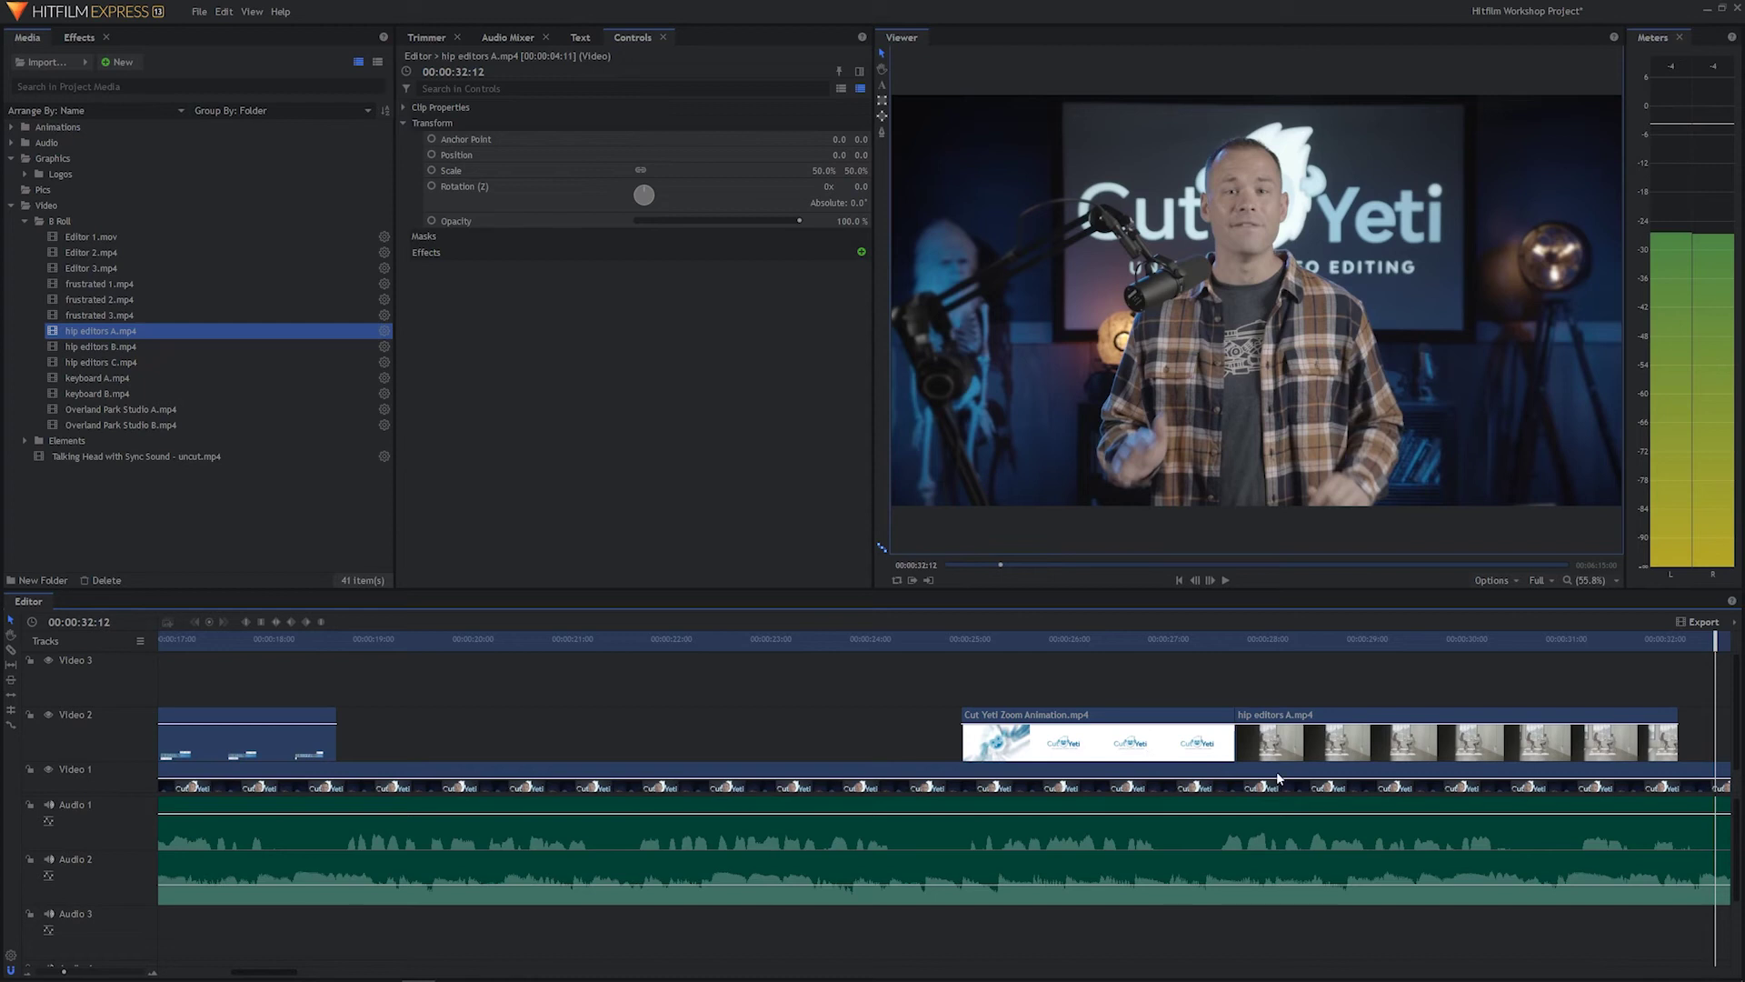
Step: Play the sequence again from the Cut Yeti Zoom Animation and stop the playhead at 00:00:29:22 over hip editors A
{"action": "scroll", "coordinate": [1277, 771], "scroll_direction": "down", "scroll_amount": 3}
{"action": "left_click_drag", "start_coordinate": [754, 640], "coordinate": [512, 640]}
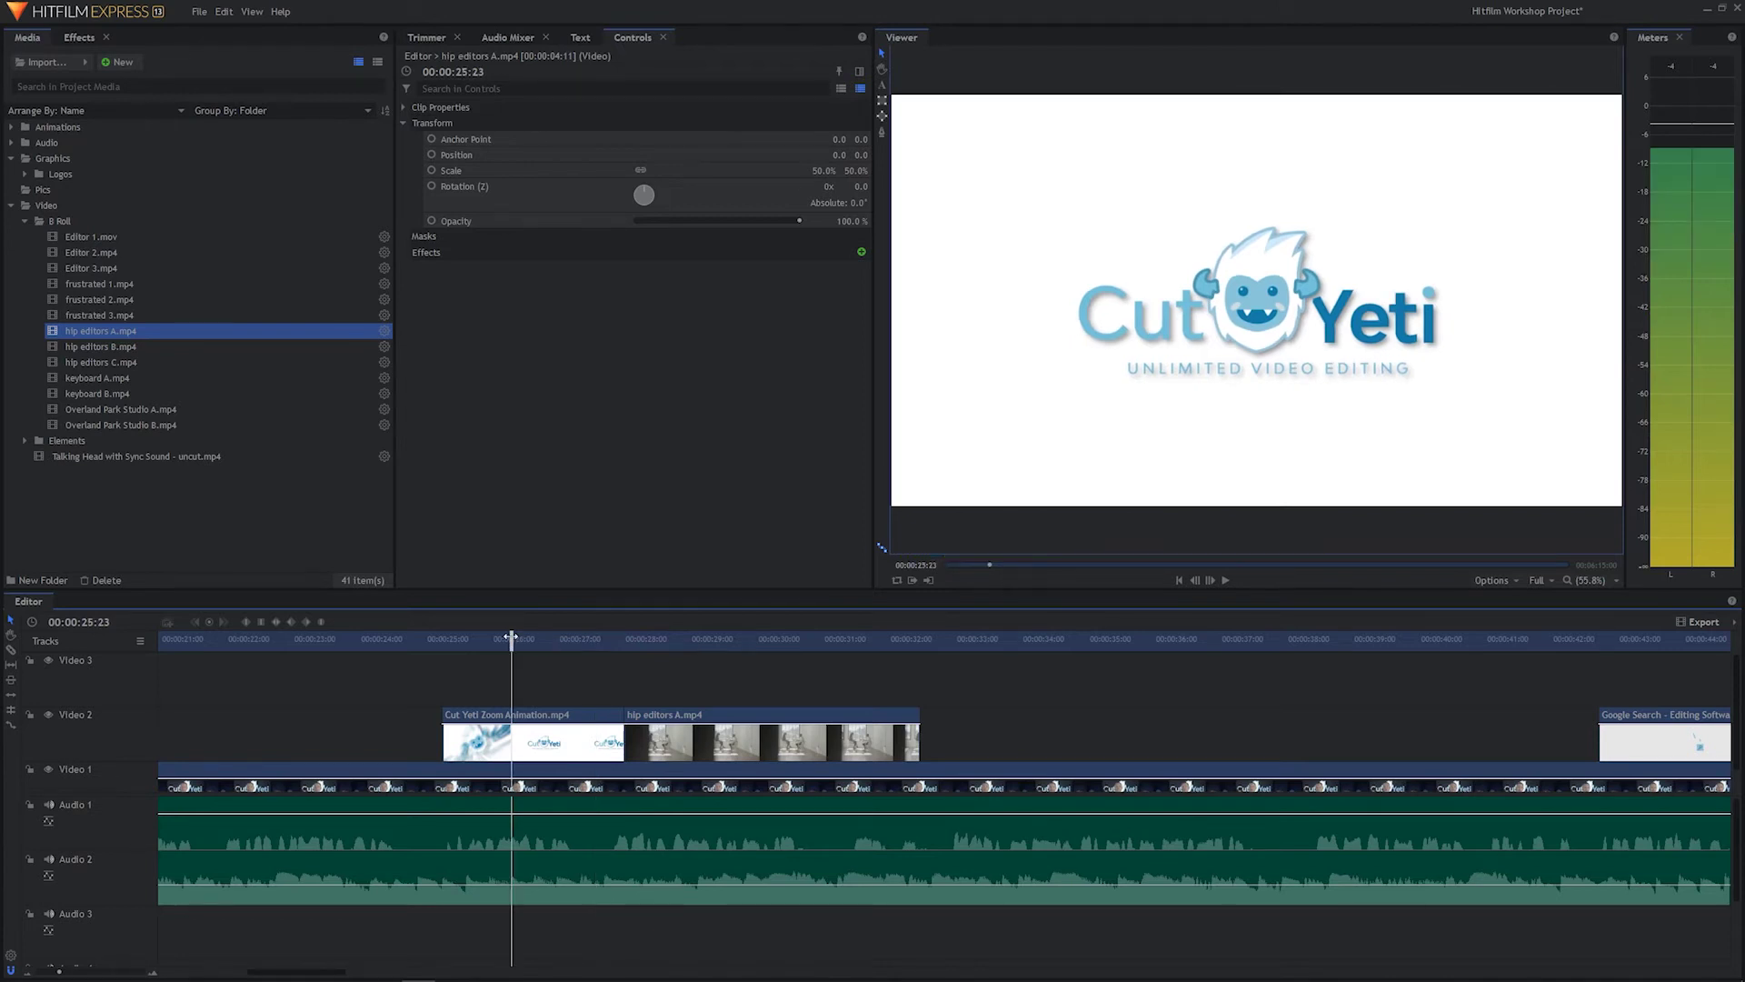
{"action": "key", "text": "space"}
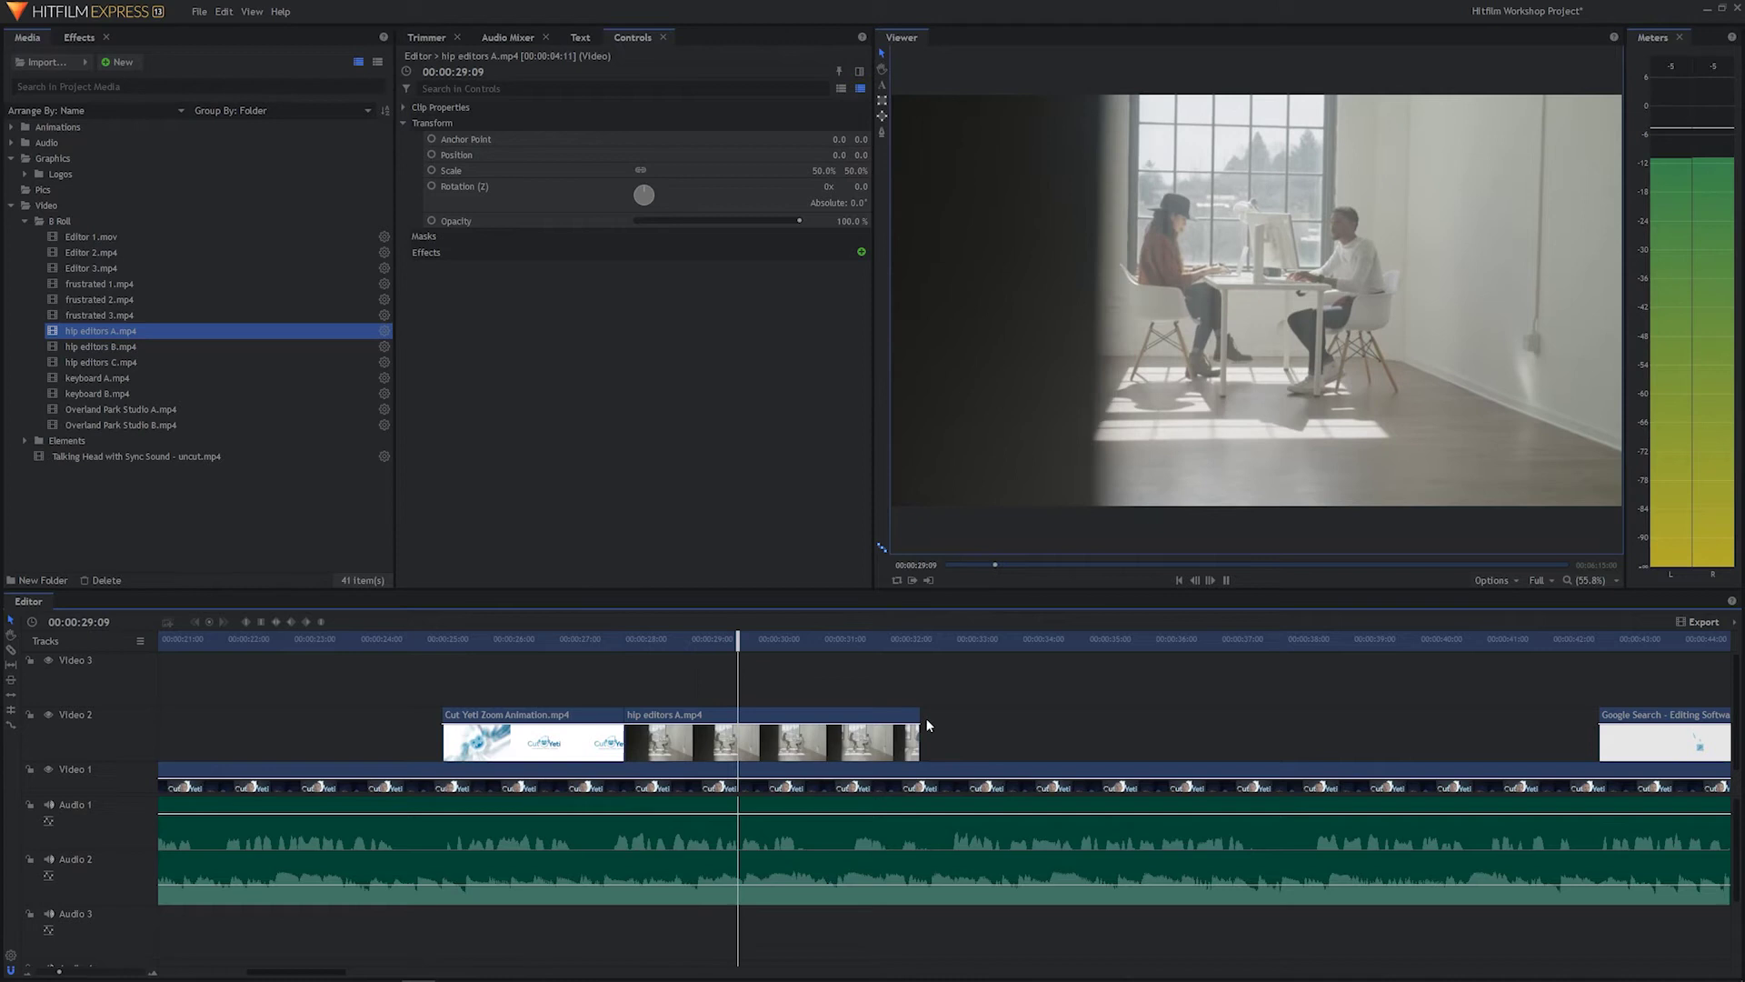
{"action": "key", "text": "space"}
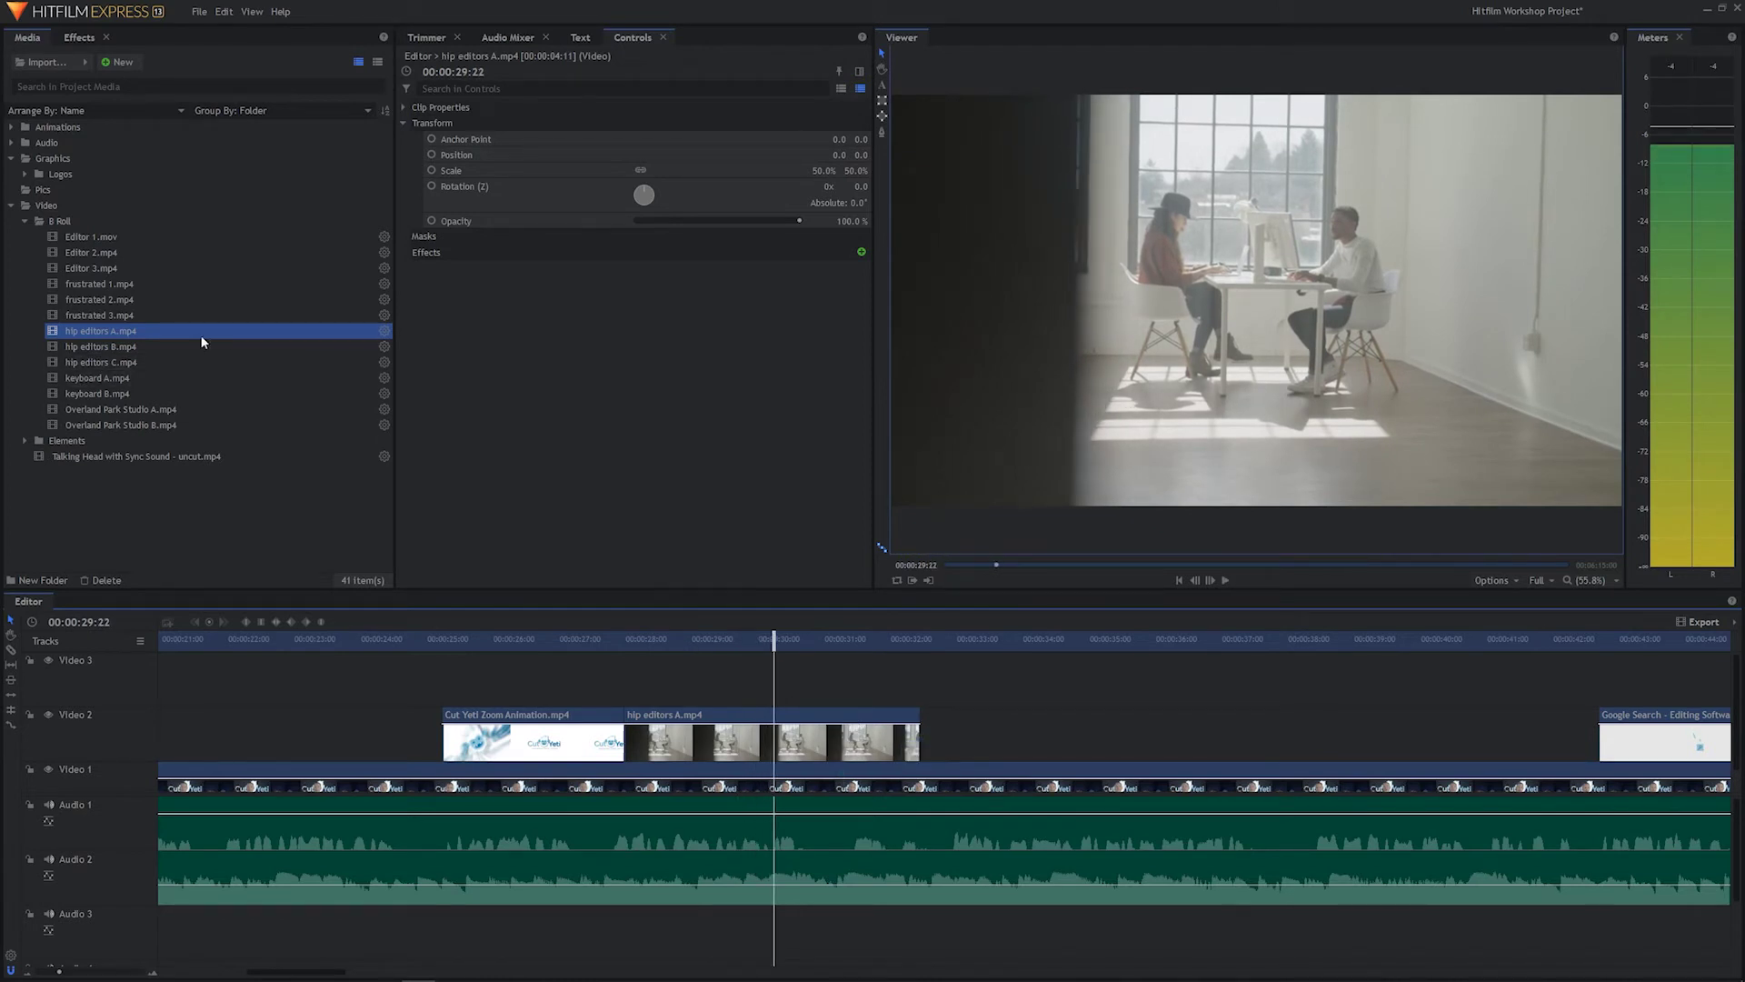
Step: Load hip editors B.mp4 in the Trimmer, try the whole untrimmed clip on Video 3 and remove it from the timeline
{"action": "left_click", "coordinate": [131, 351]}
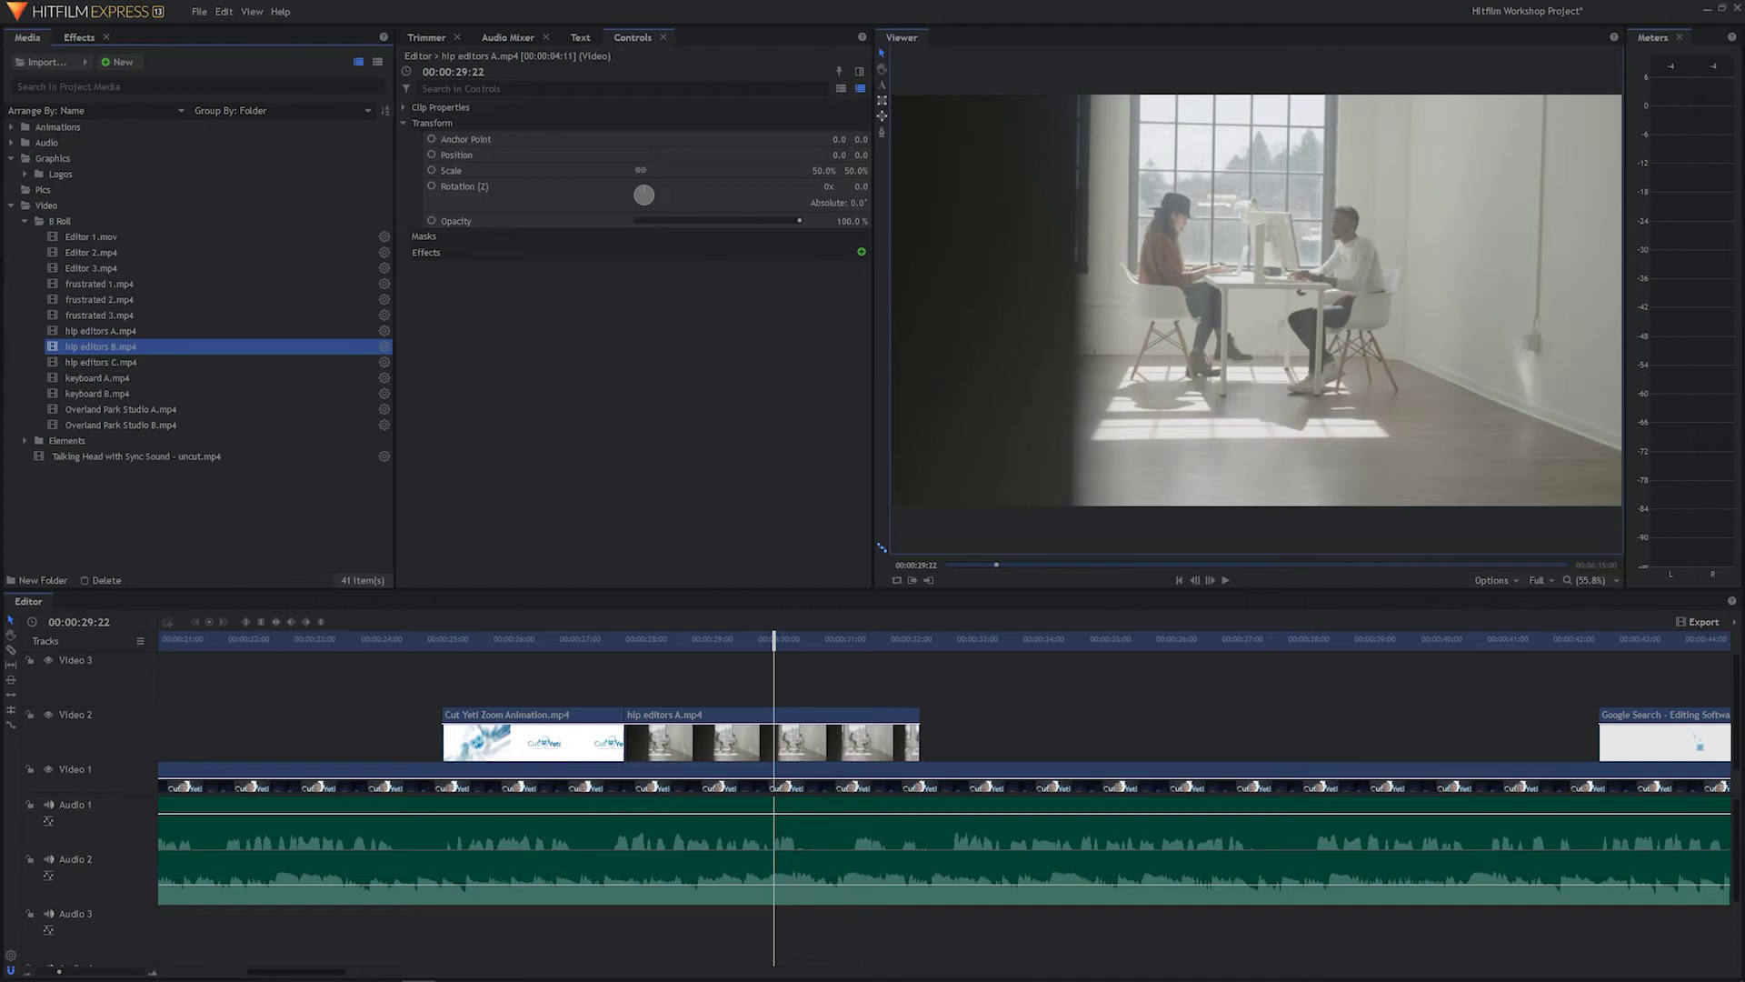
{"action": "left_click", "coordinate": [431, 42]}
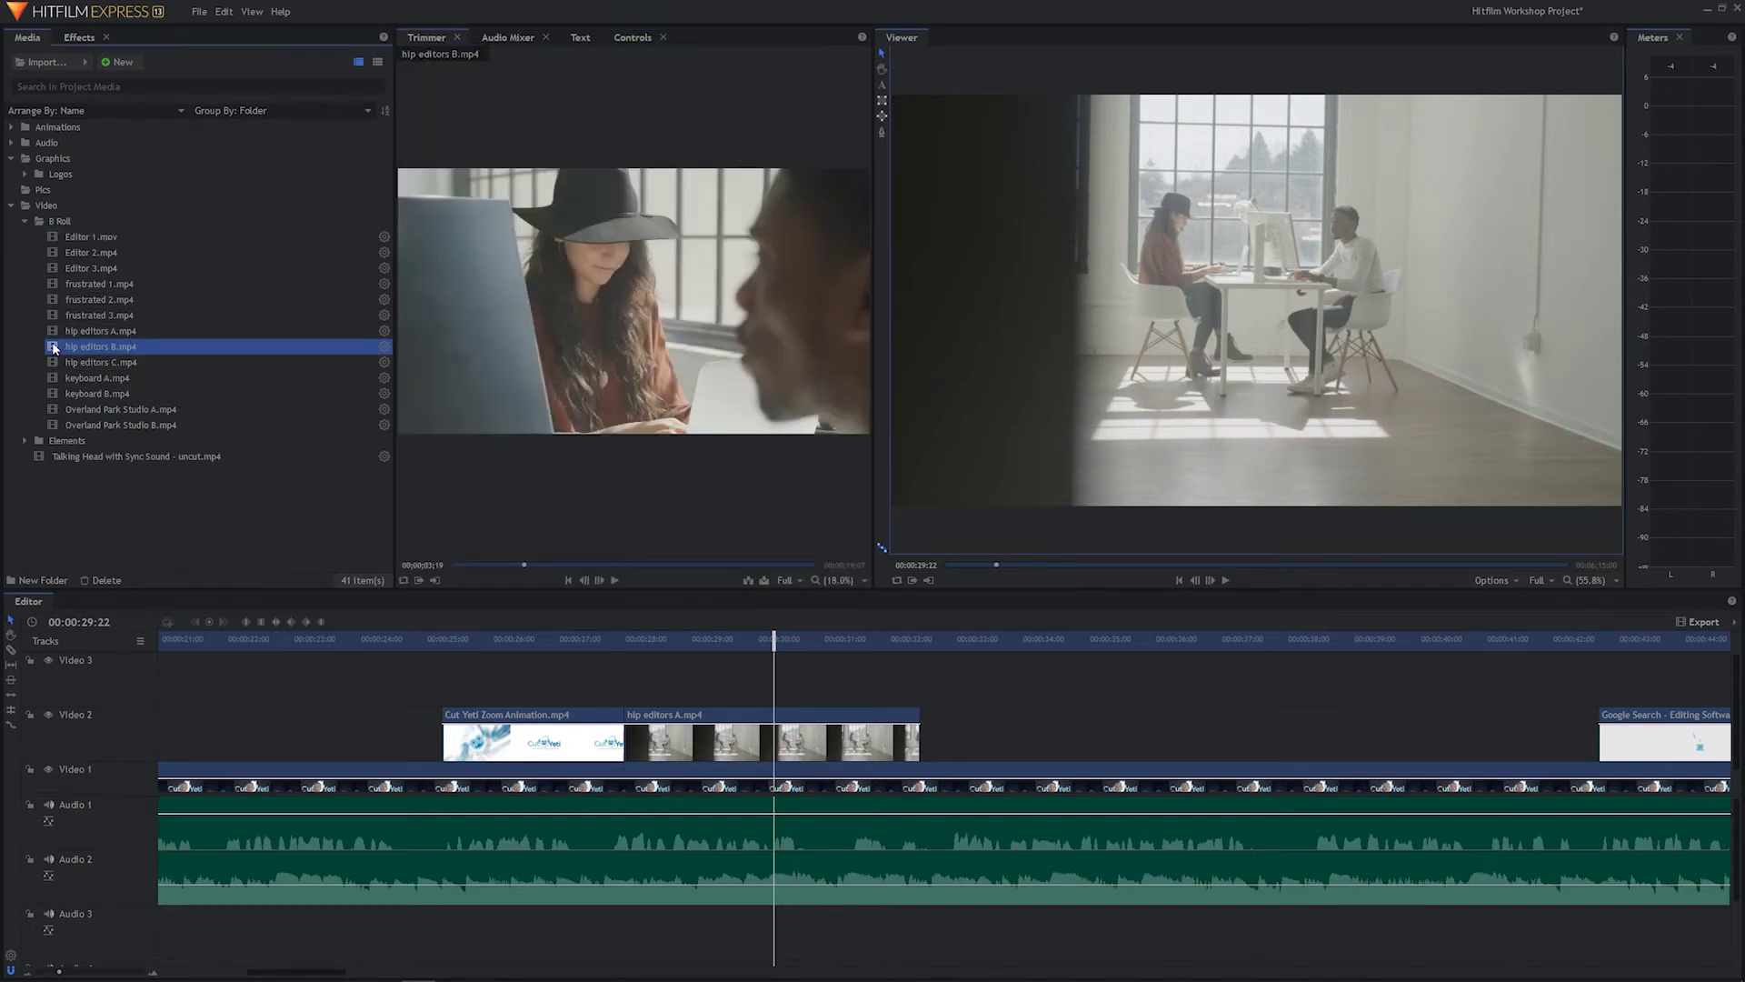
{"action": "left_click_drag", "start_coordinate": [54, 348], "coordinate": [381, 688]}
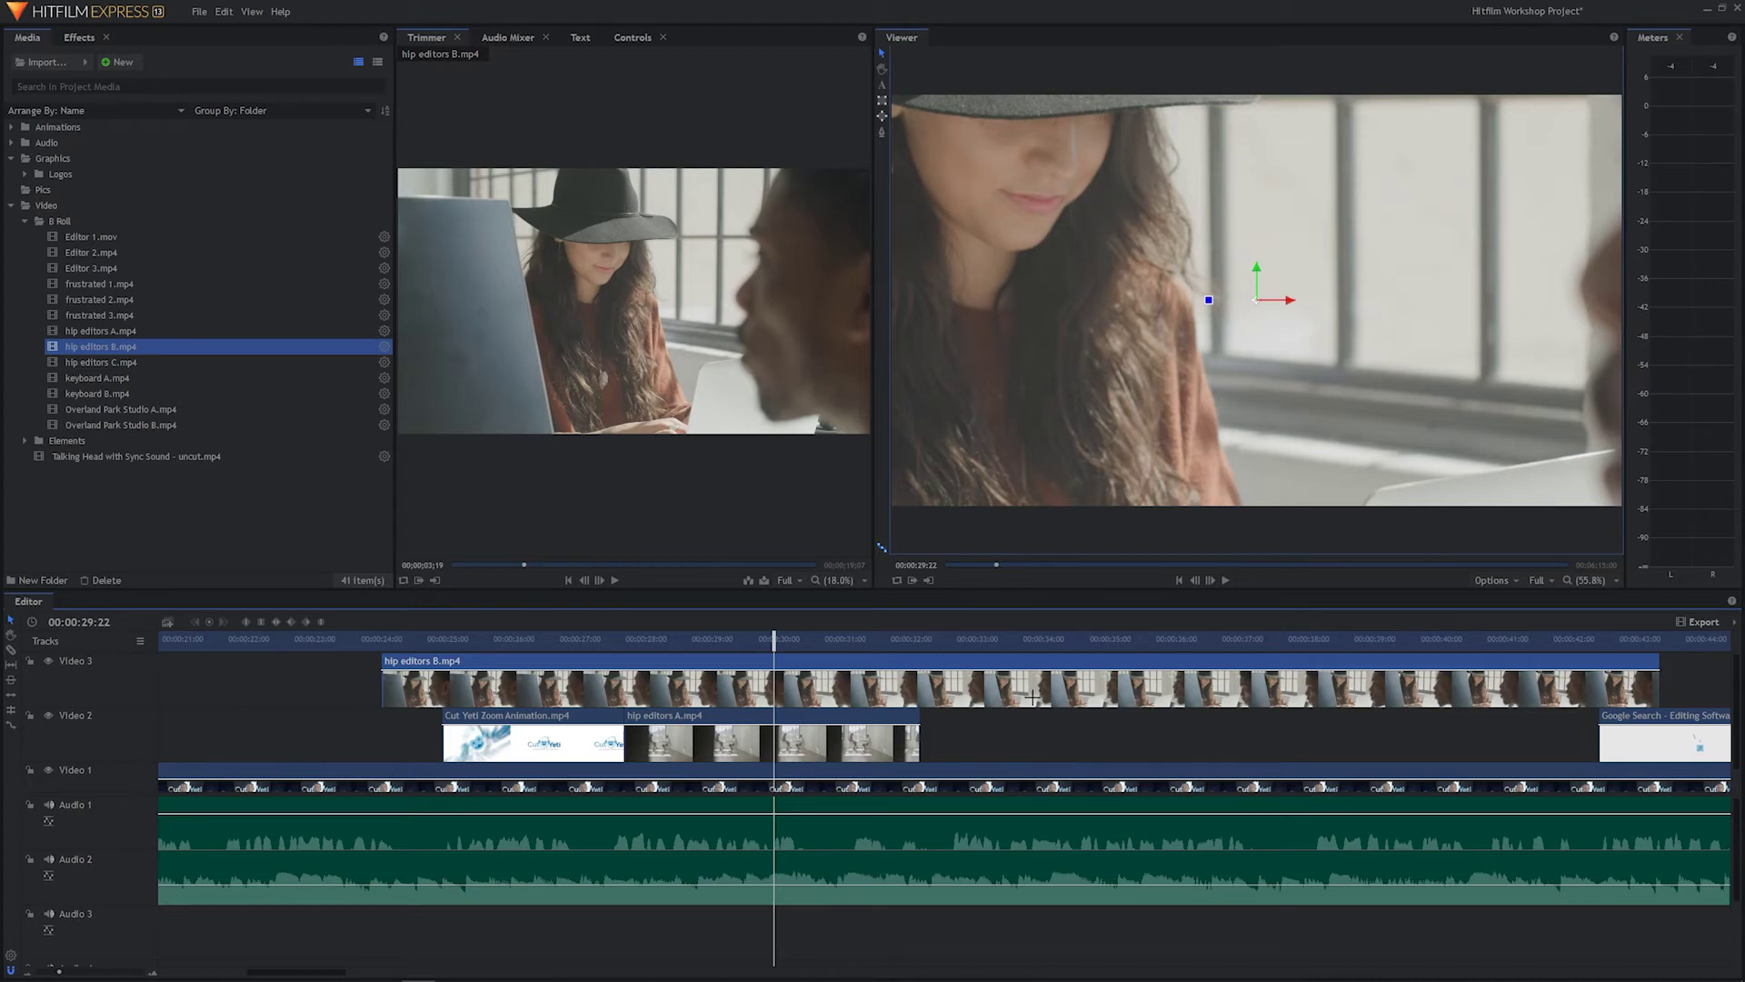
{"action": "key", "text": "Delete"}
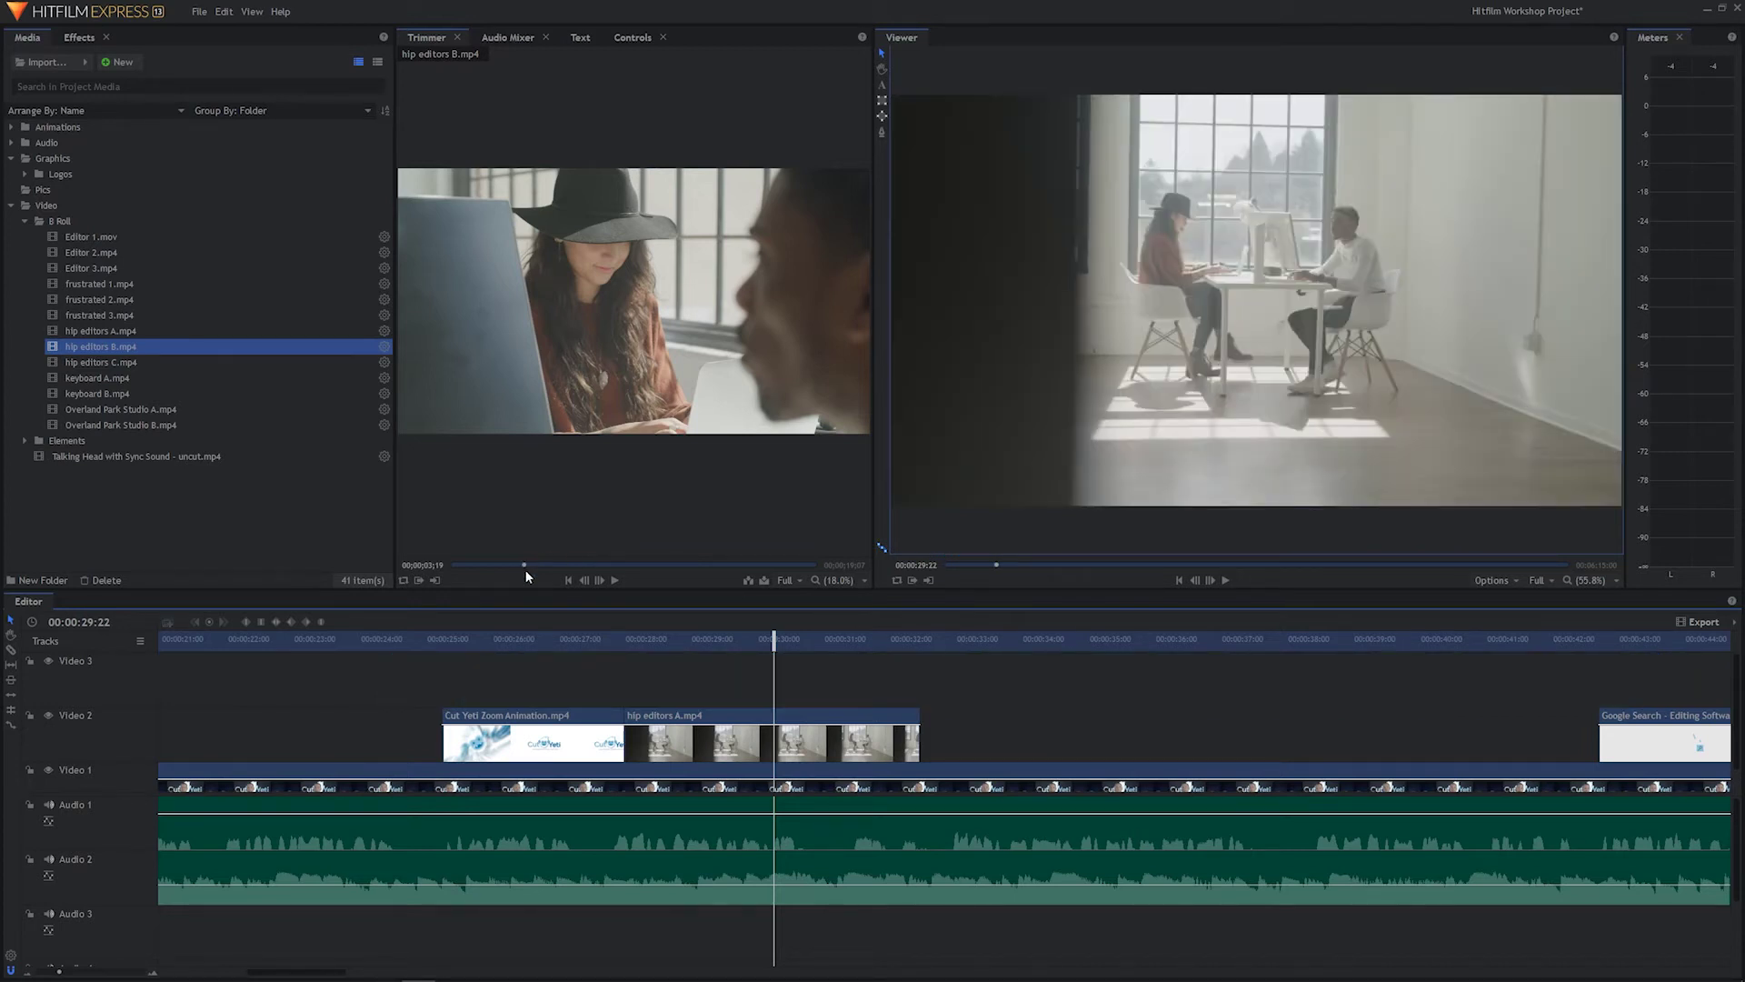
Step: Trim the hip editors B.mp4 source with an in point at 15:00 and an out point at 18:09
{"action": "left_click_drag", "start_coordinate": [526, 564], "coordinate": [735, 586]}
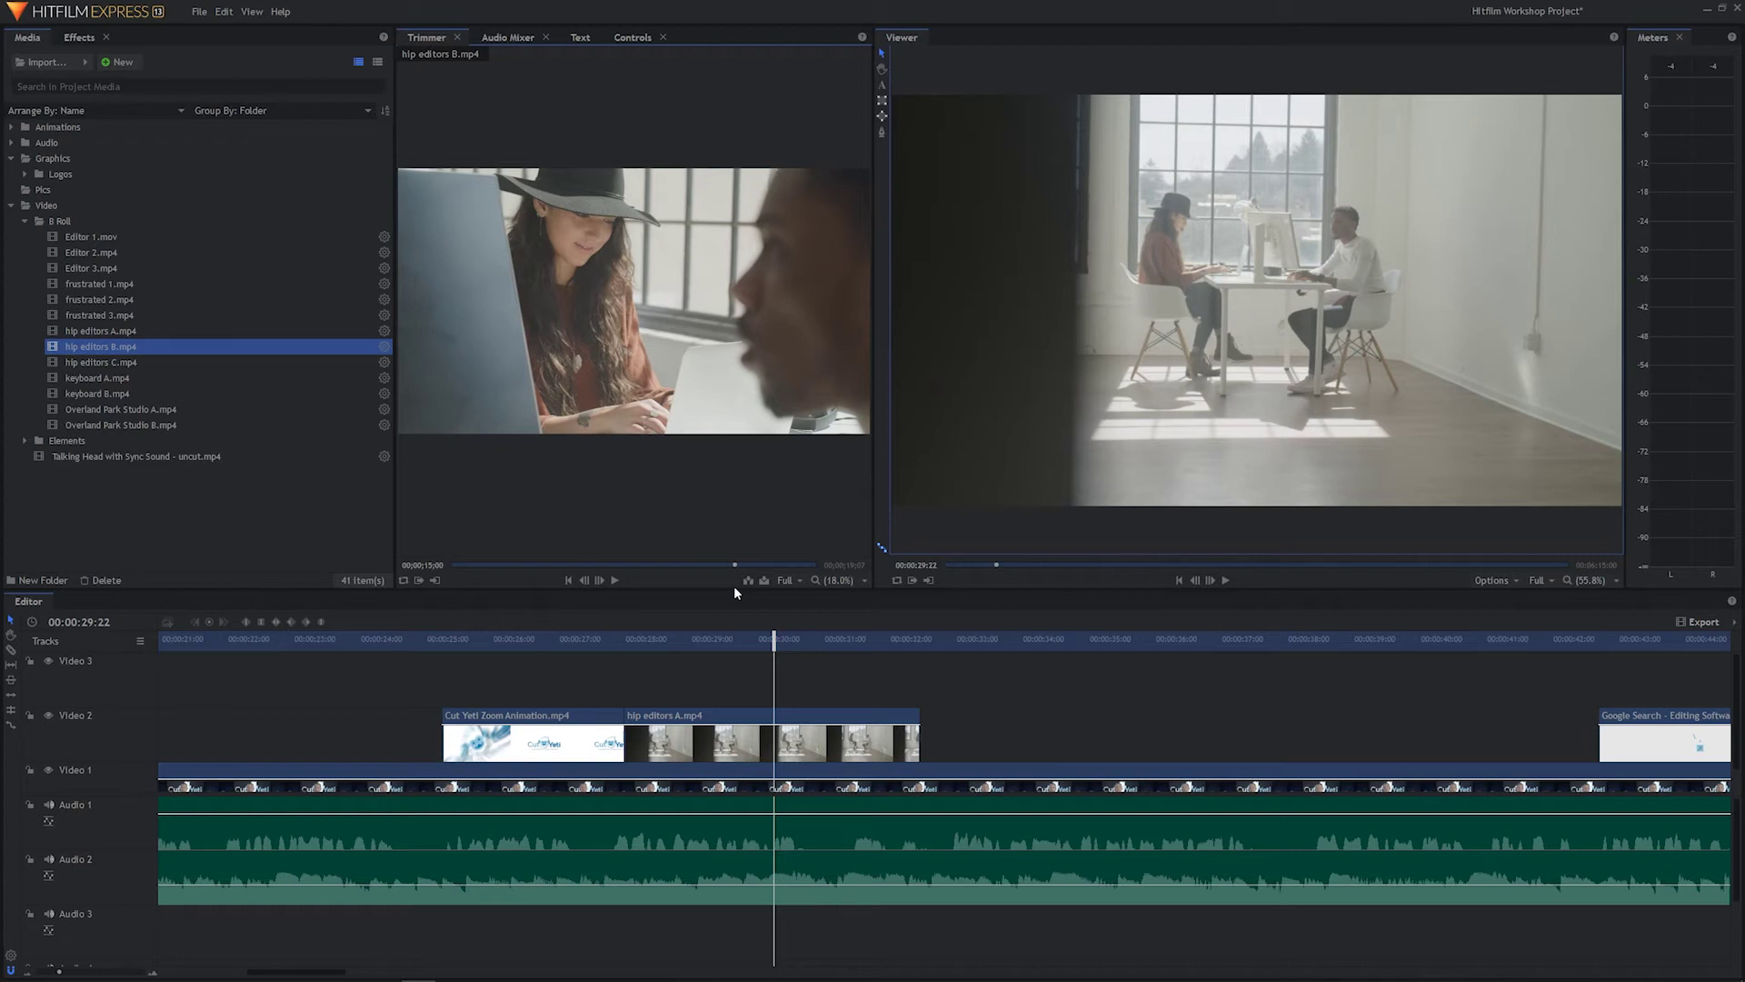
{"action": "key", "text": "i"}
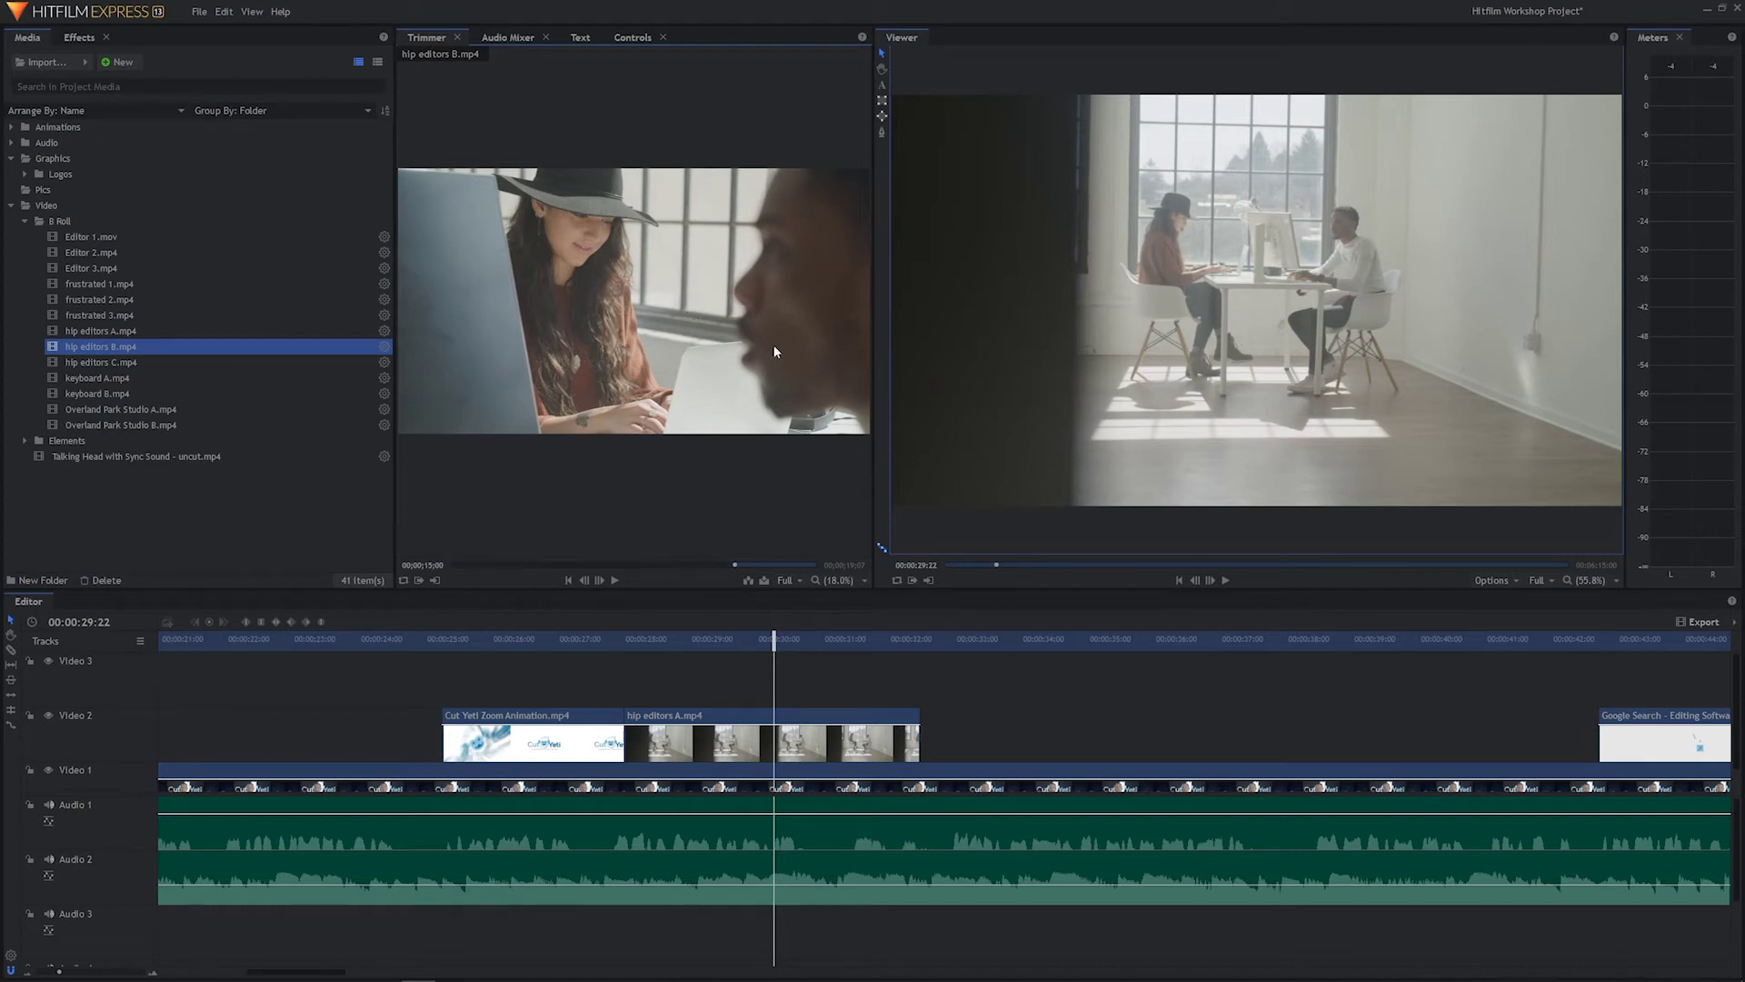
{"action": "key", "text": "space"}
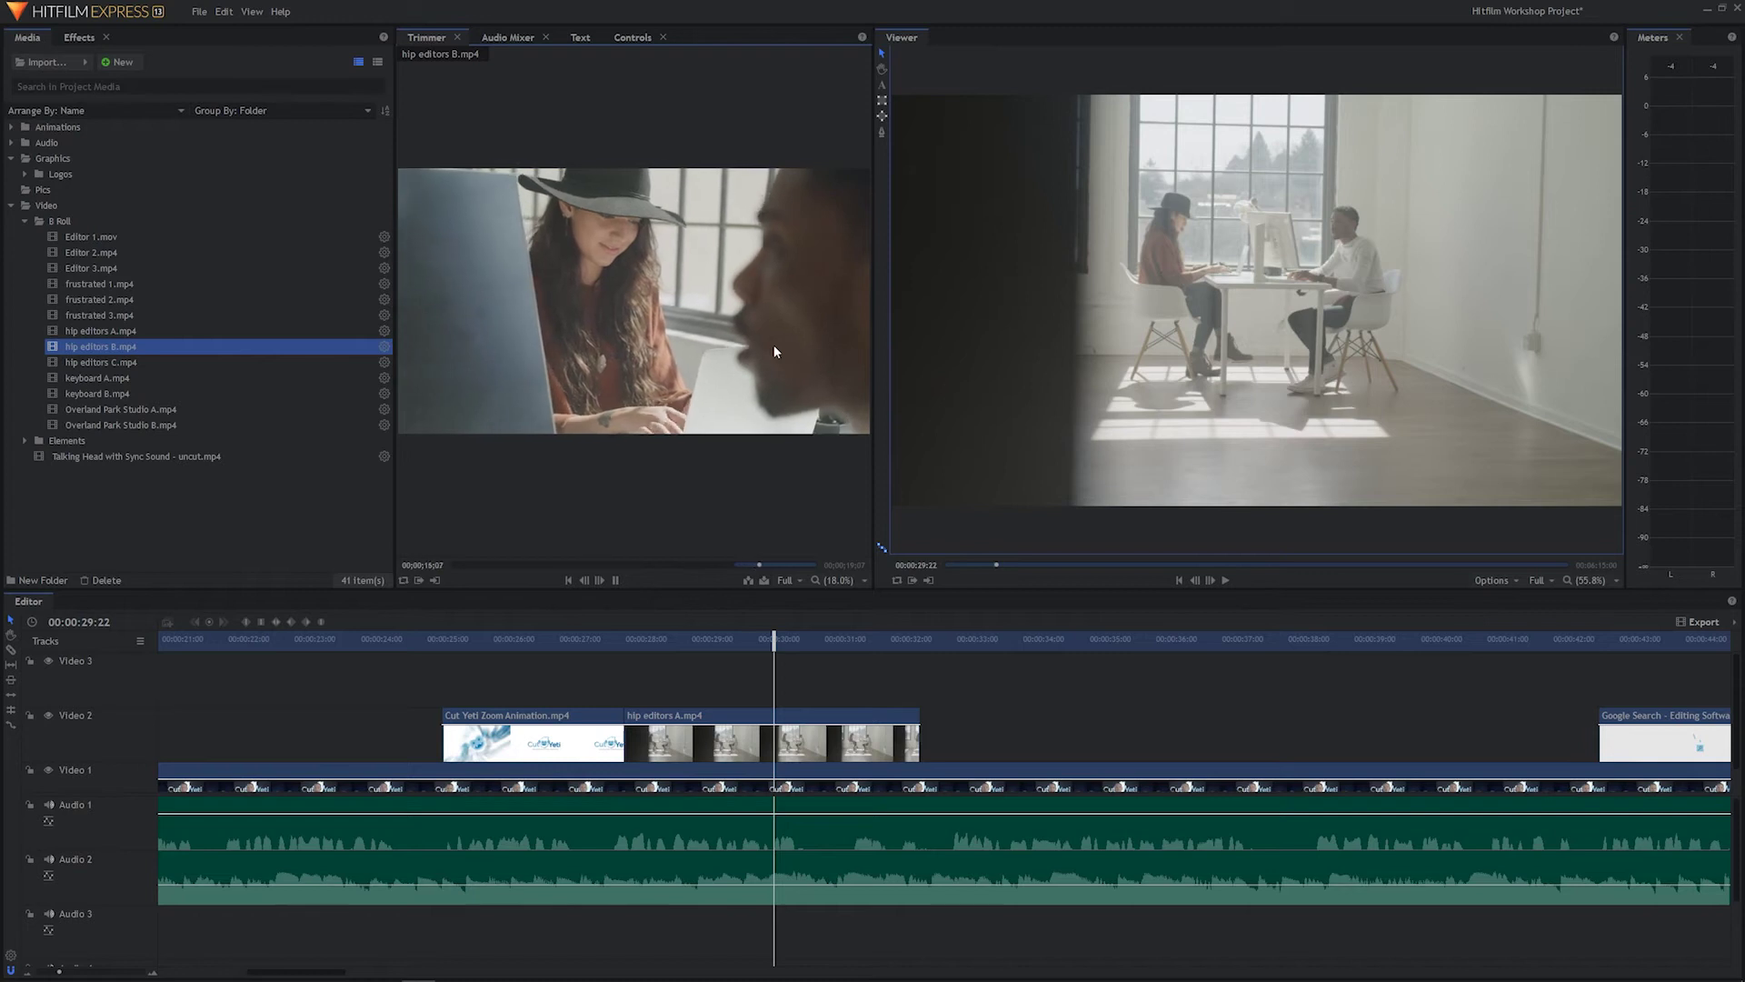
{"action": "key", "text": "space"}
{"action": "key", "text": "o"}
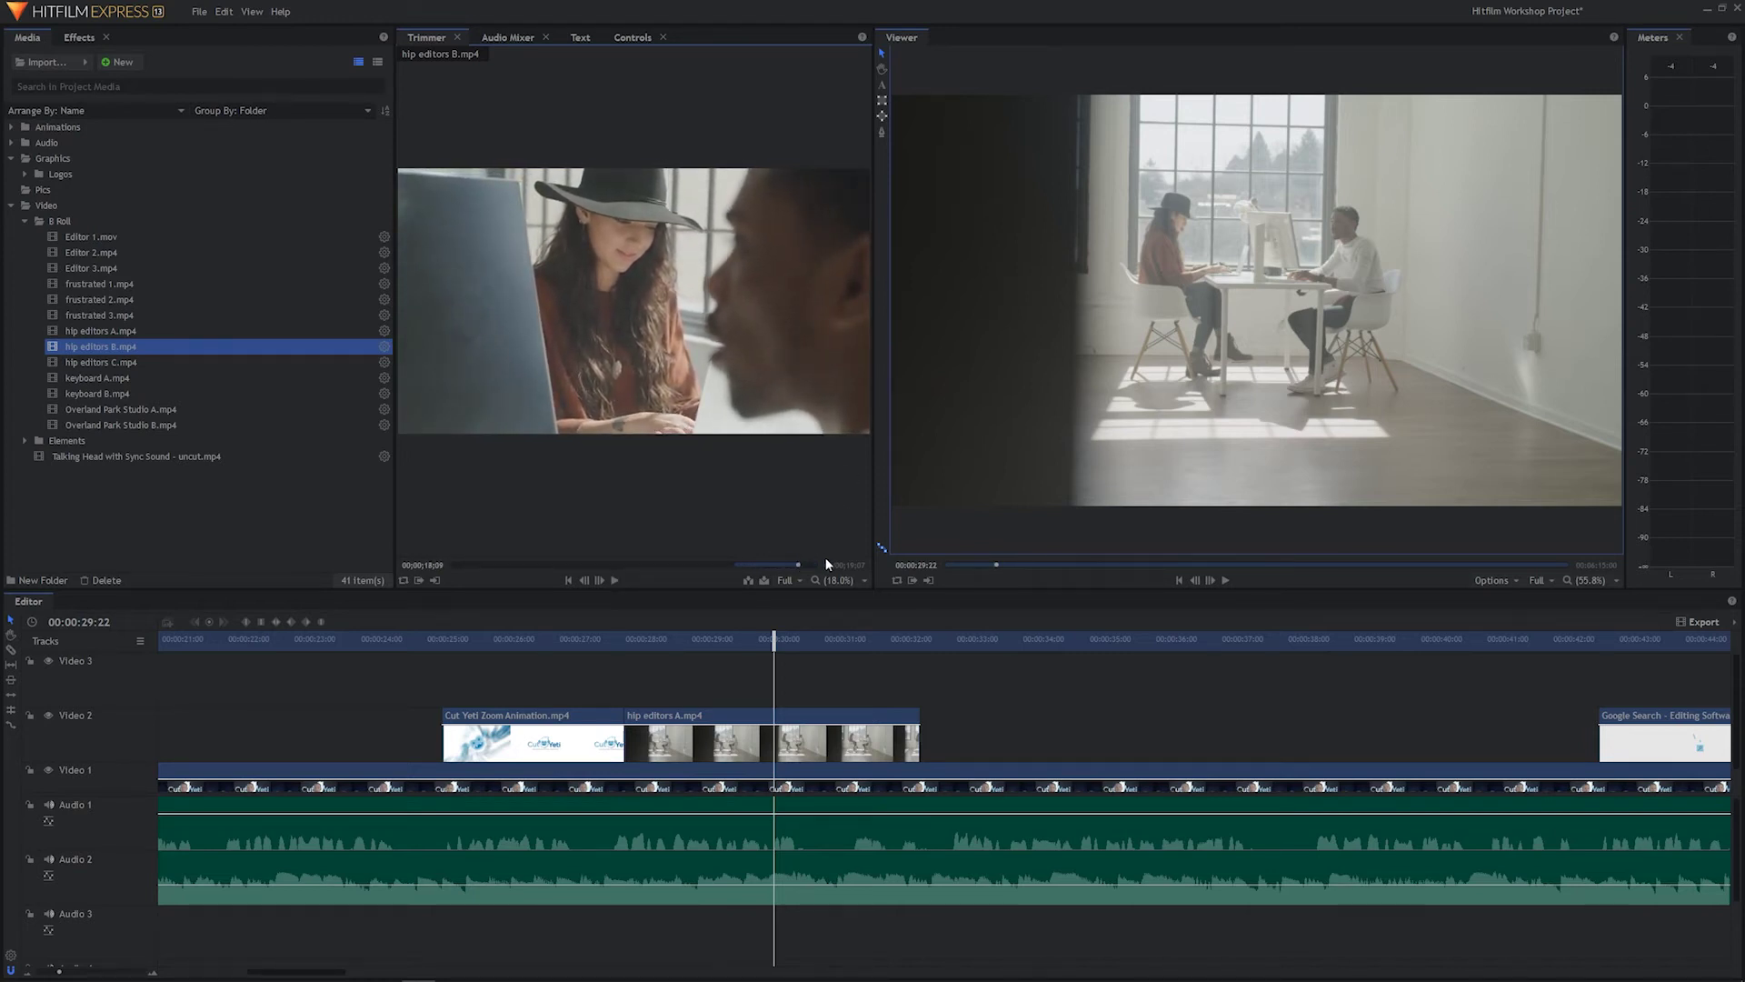
Step: Place the trimmed hip editors B clip on Video 3 starting at 00:00:29:22 and play across the cut
{"action": "left_click_drag", "start_coordinate": [600, 340], "coordinate": [647, 638]}
{"action": "key", "text": "space"}
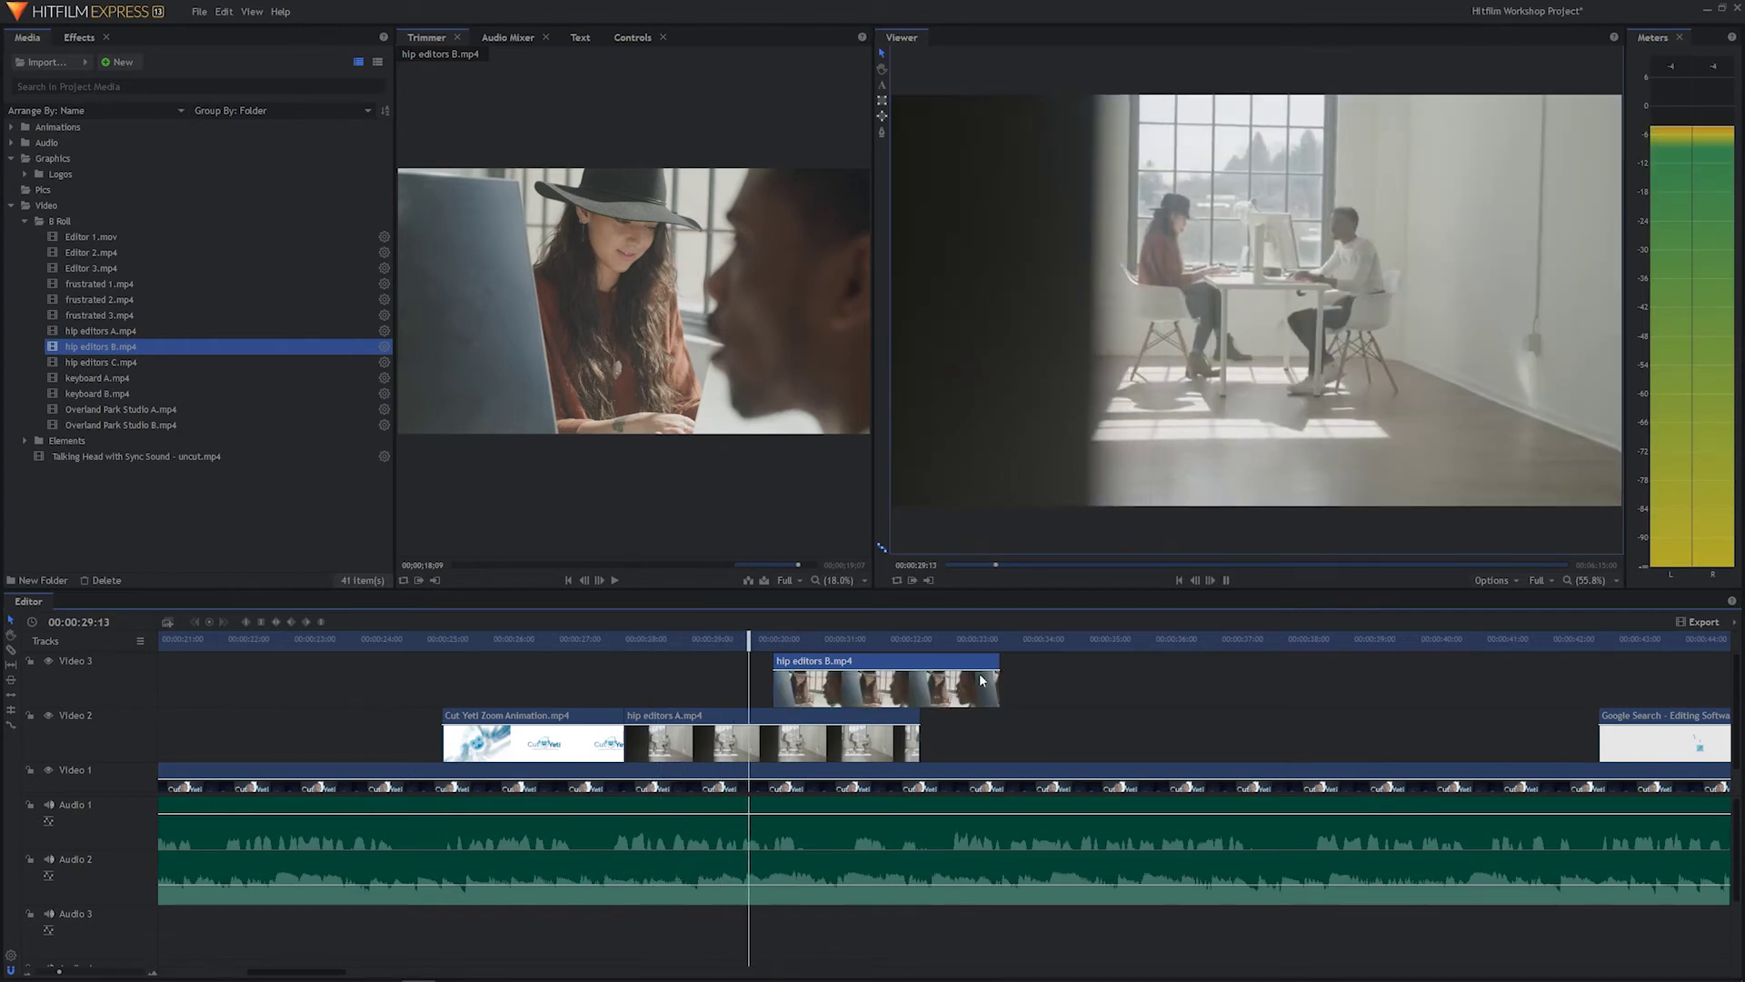
{"action": "key", "text": "space"}
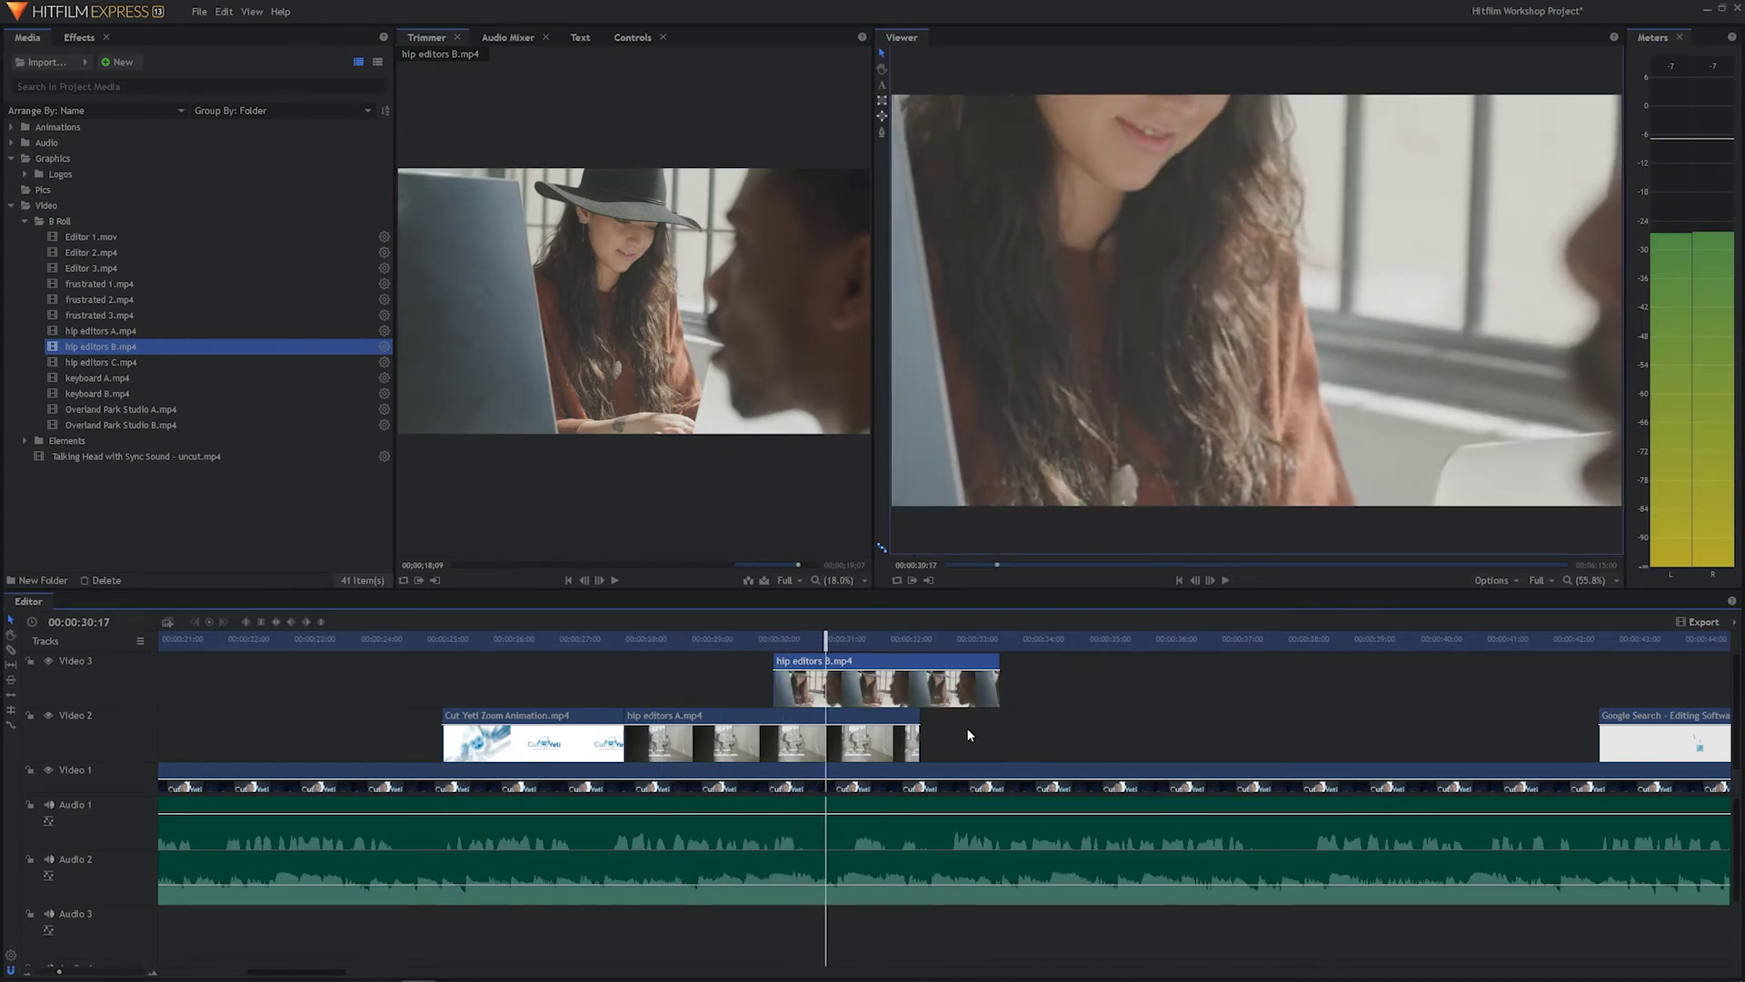
Step: Scale the hip editors B clip on Video 3 to 50%
{"action": "left_click", "coordinate": [961, 679]}
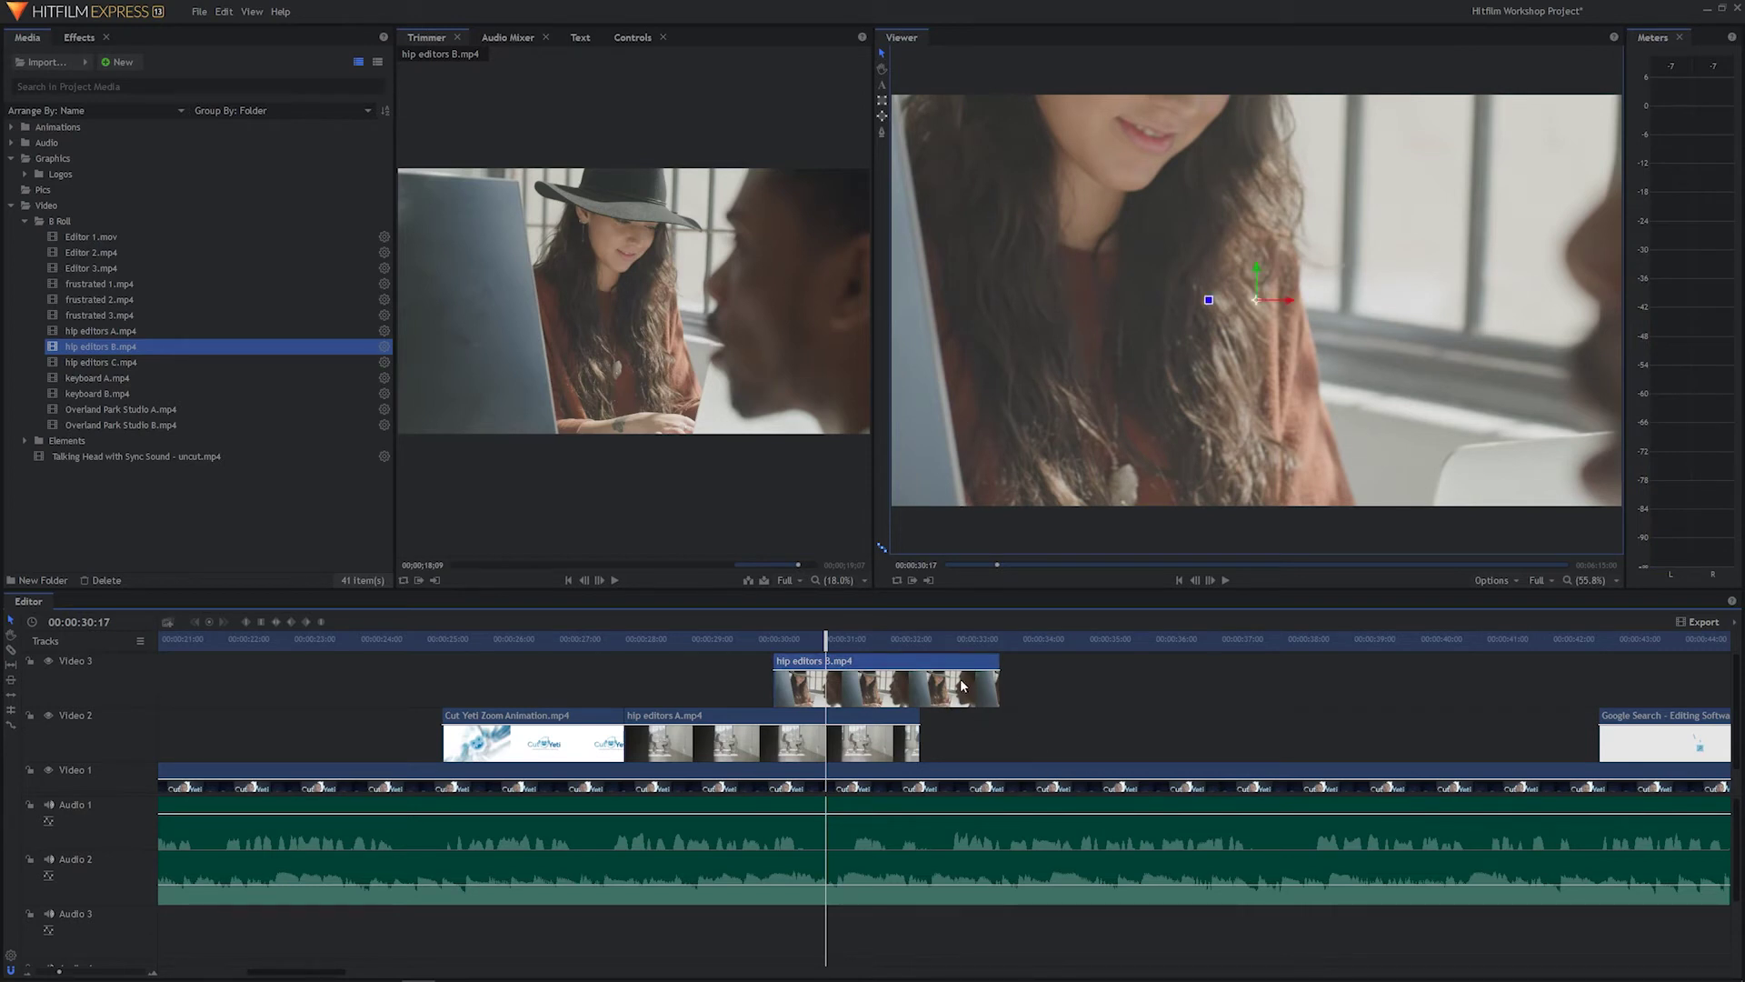
{"action": "left_click", "coordinate": [643, 40]}
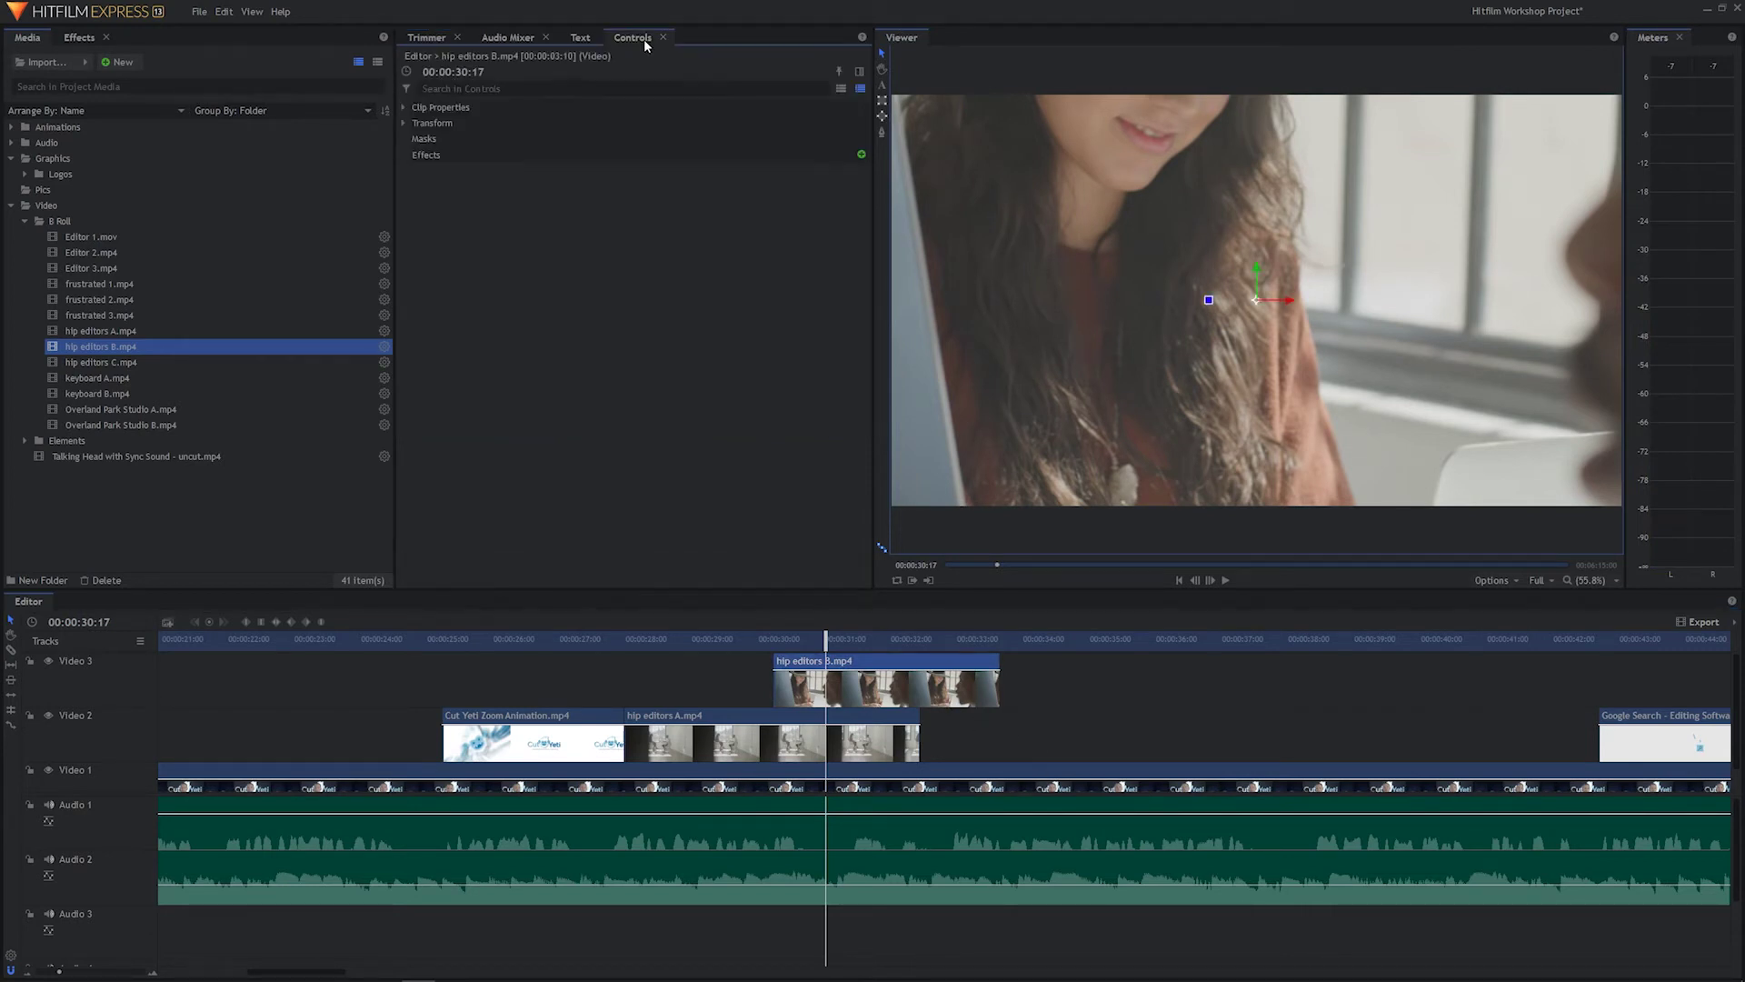
{"action": "left_click", "coordinate": [404, 124]}
{"action": "left_click", "coordinate": [817, 171]}
{"action": "type", "text": "50"}
{"action": "key", "text": "Return"}
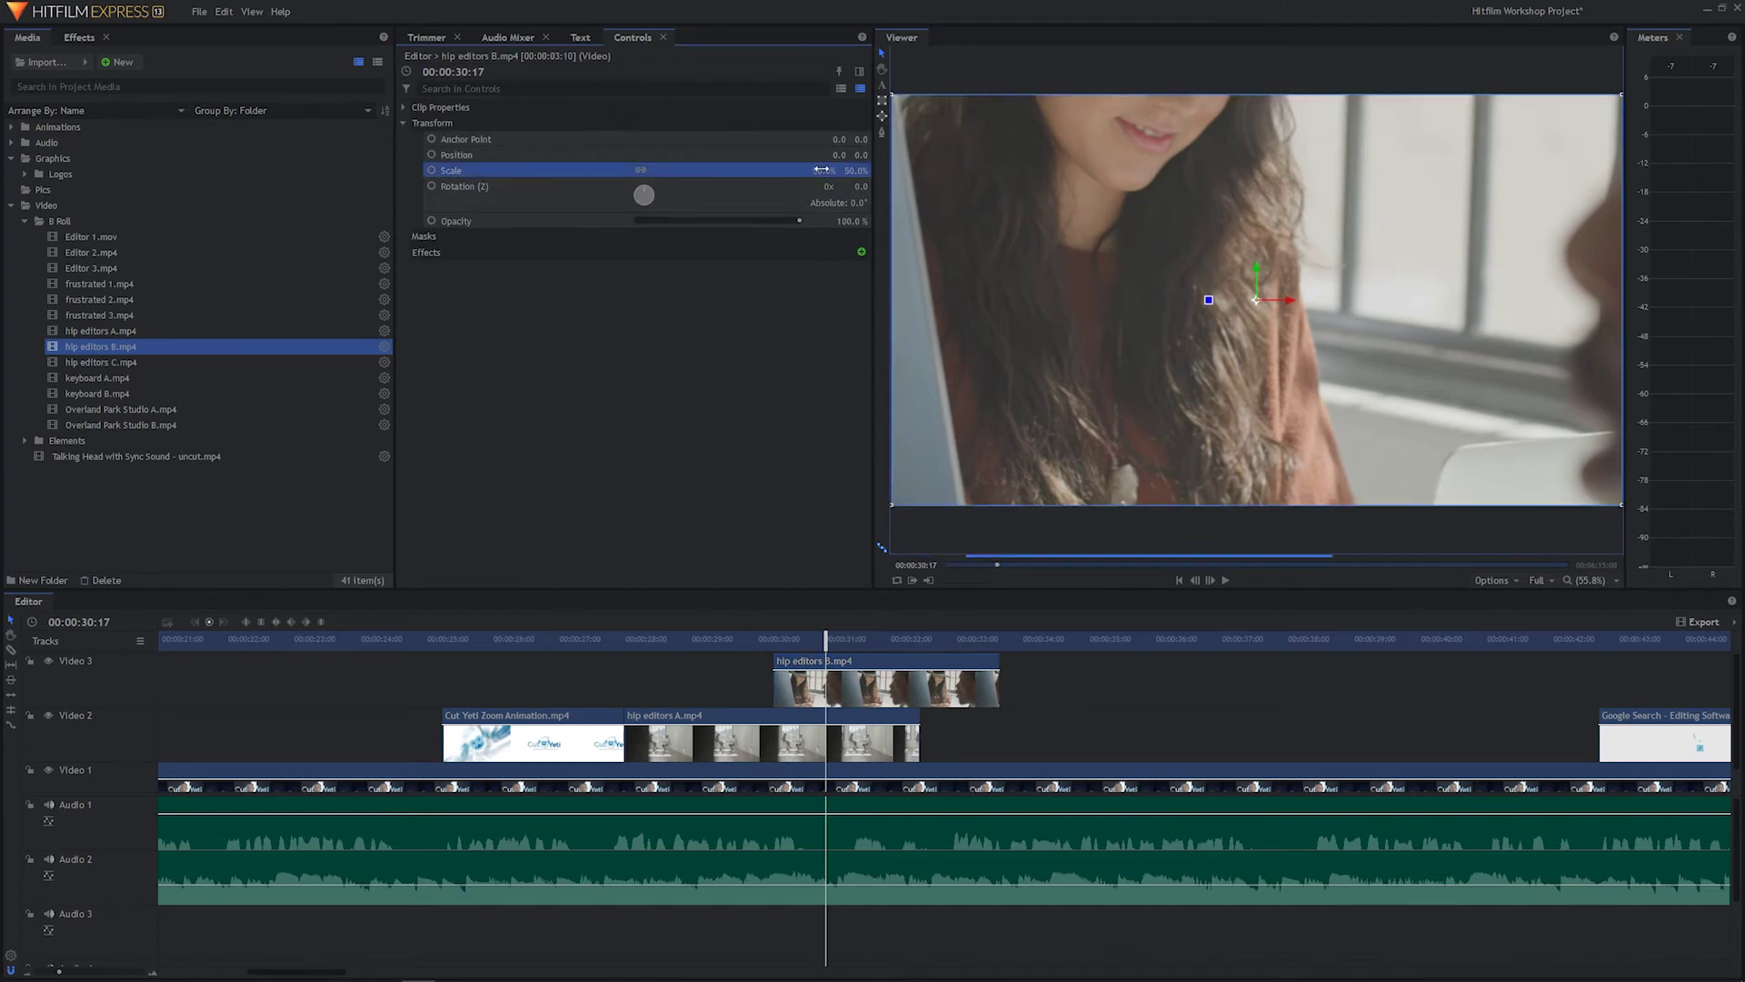
Step: Play the timeline from the B-roll section before hip editors B to check the cut between the two clips
{"action": "left_click_drag", "start_coordinate": [824, 639], "coordinate": [550, 639]}
{"action": "key", "text": "space"}
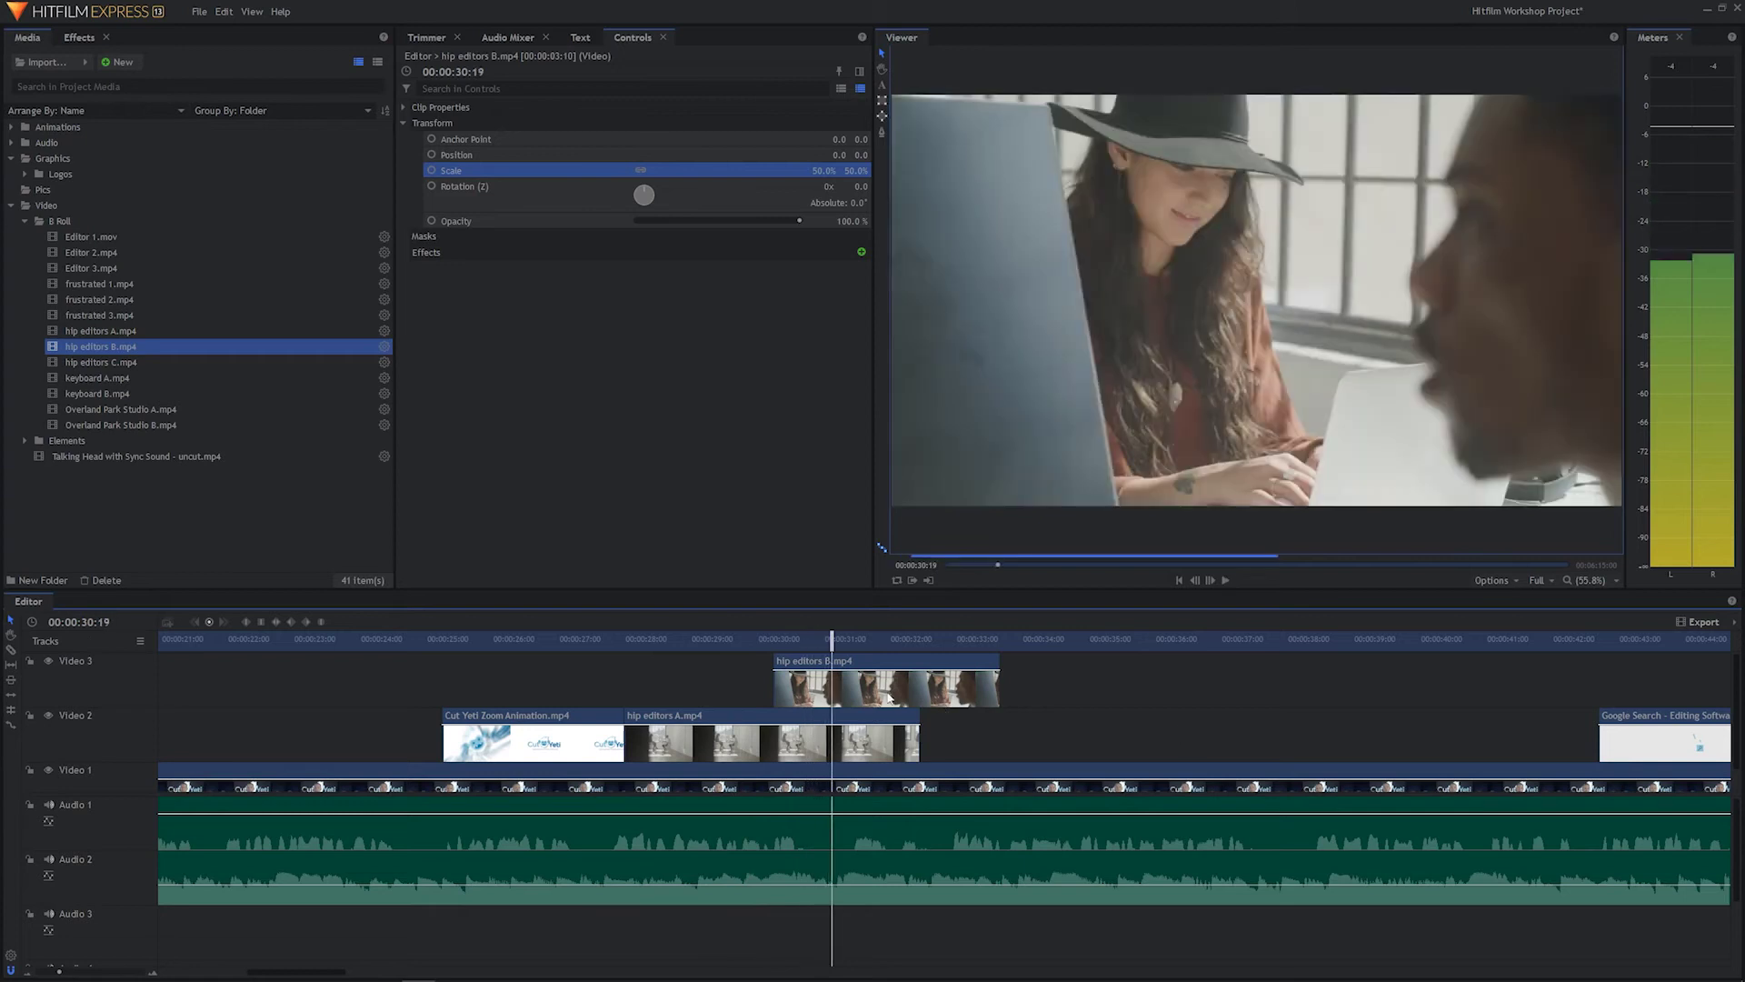
{"action": "left_click", "coordinate": [673, 639]}
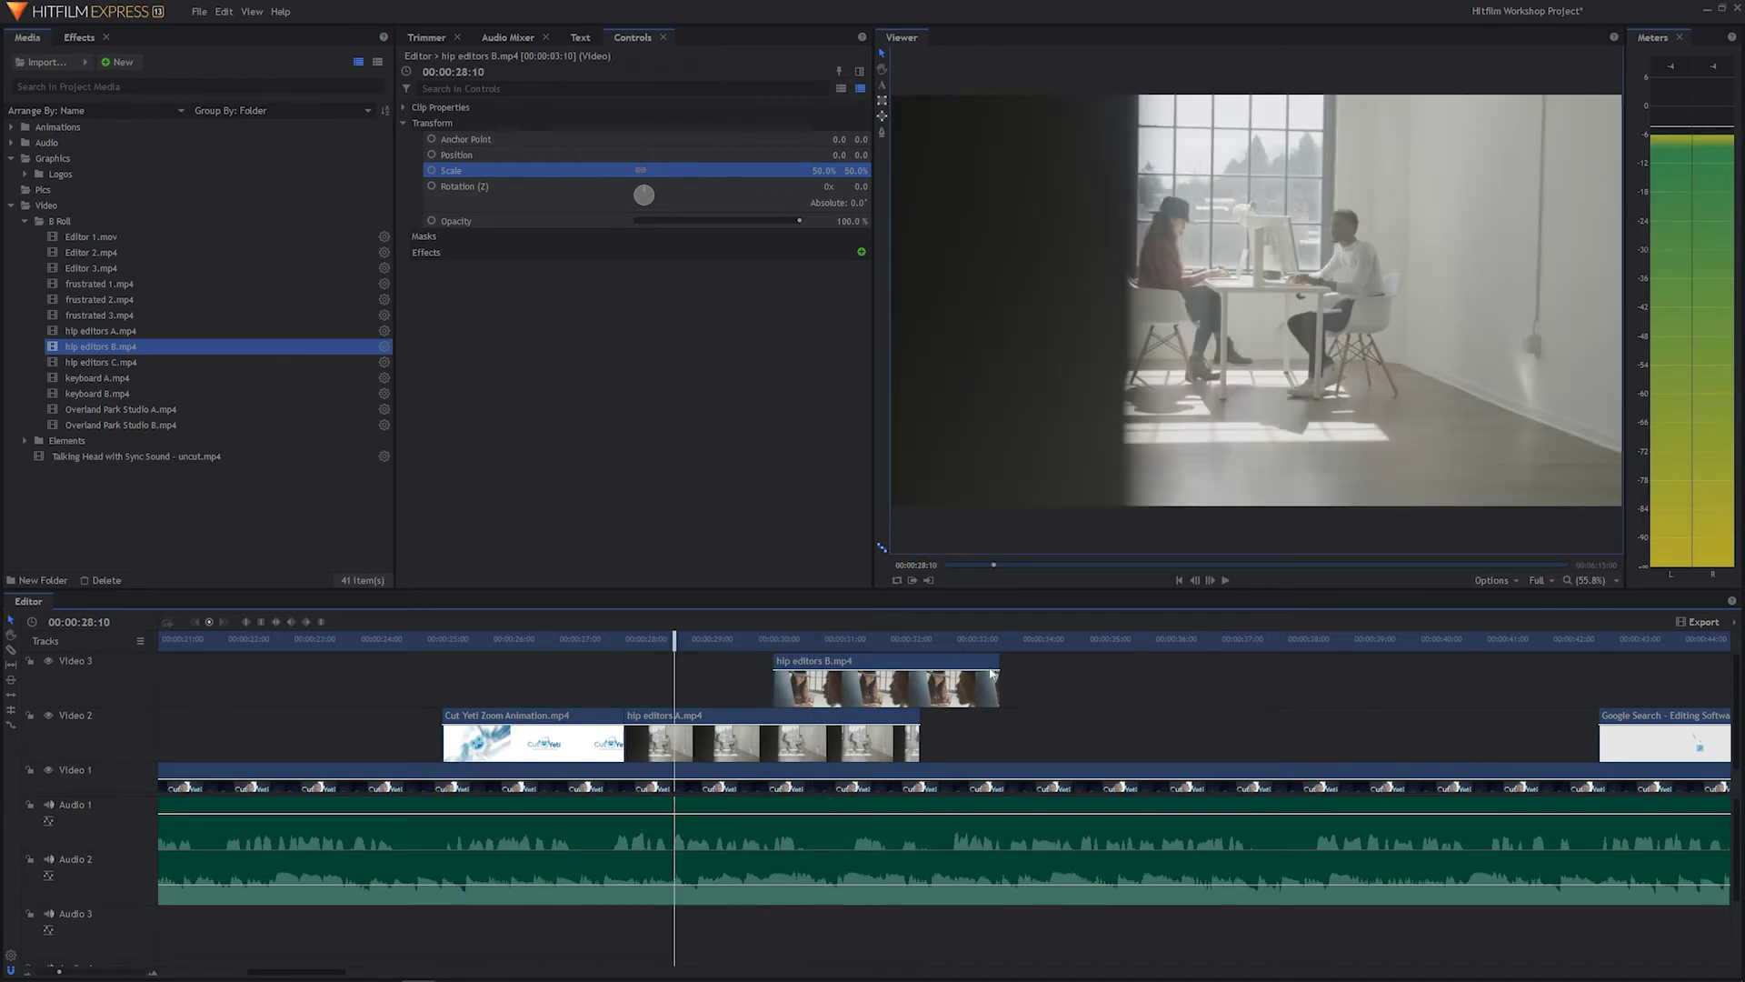
{"action": "key", "text": "space"}
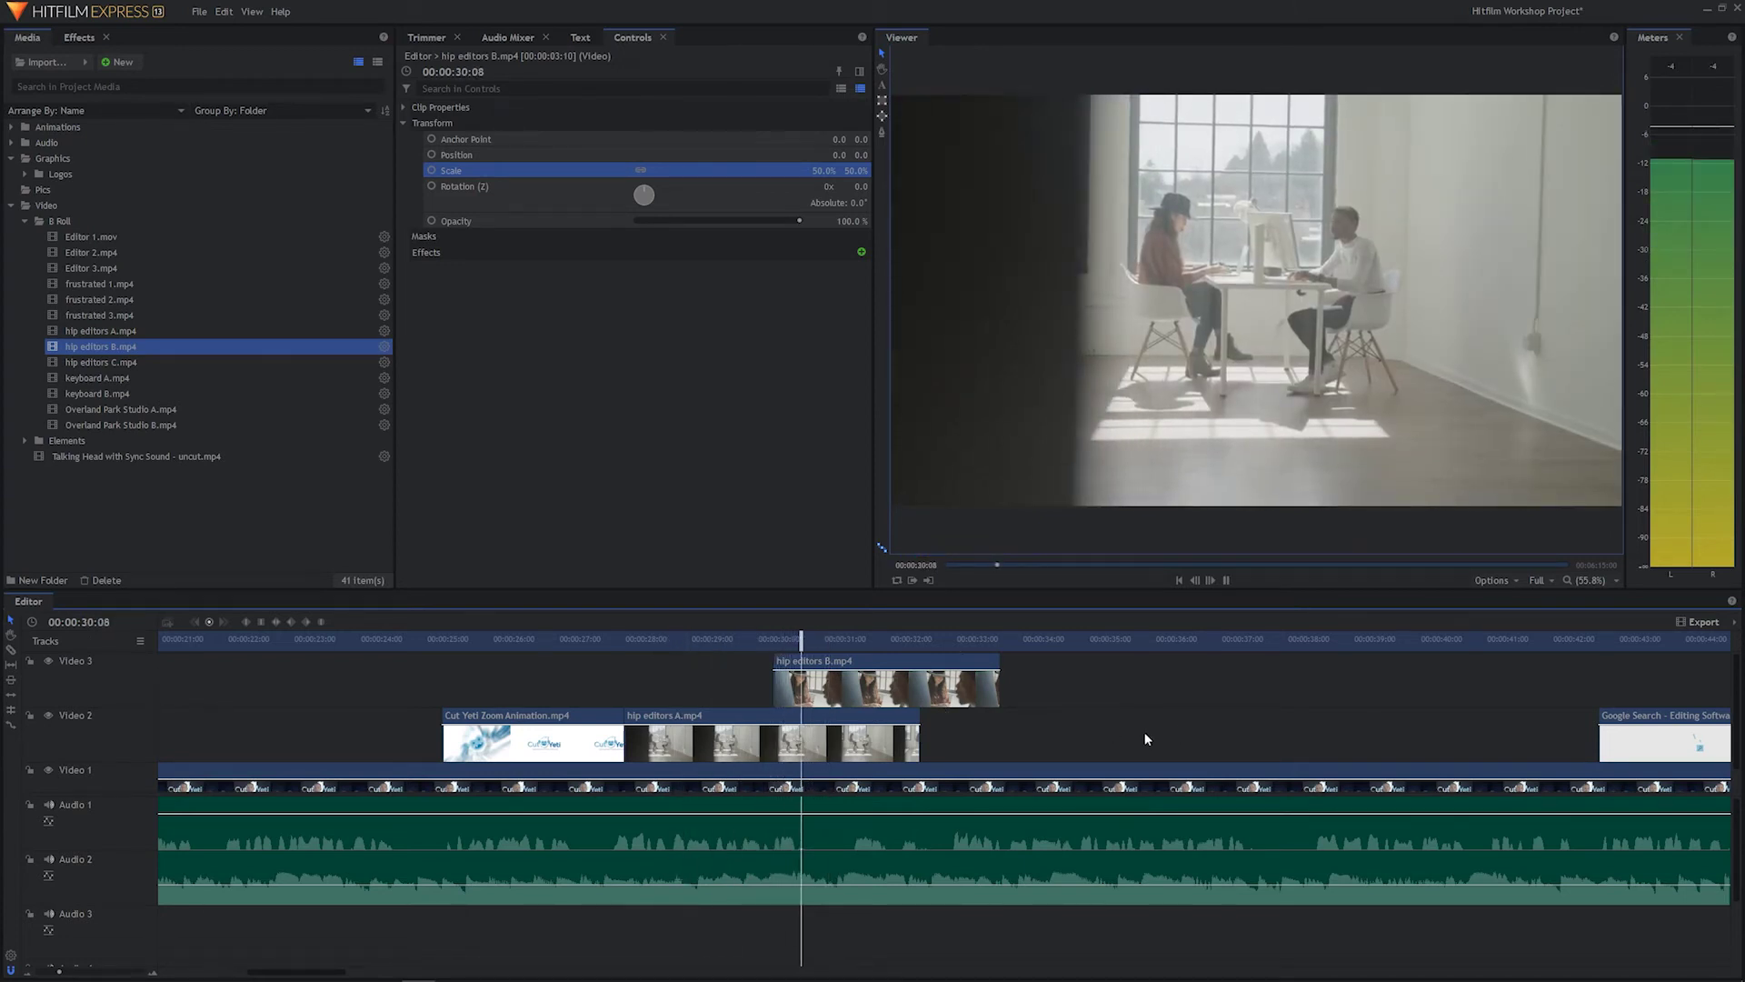
{"action": "key", "text": "space"}
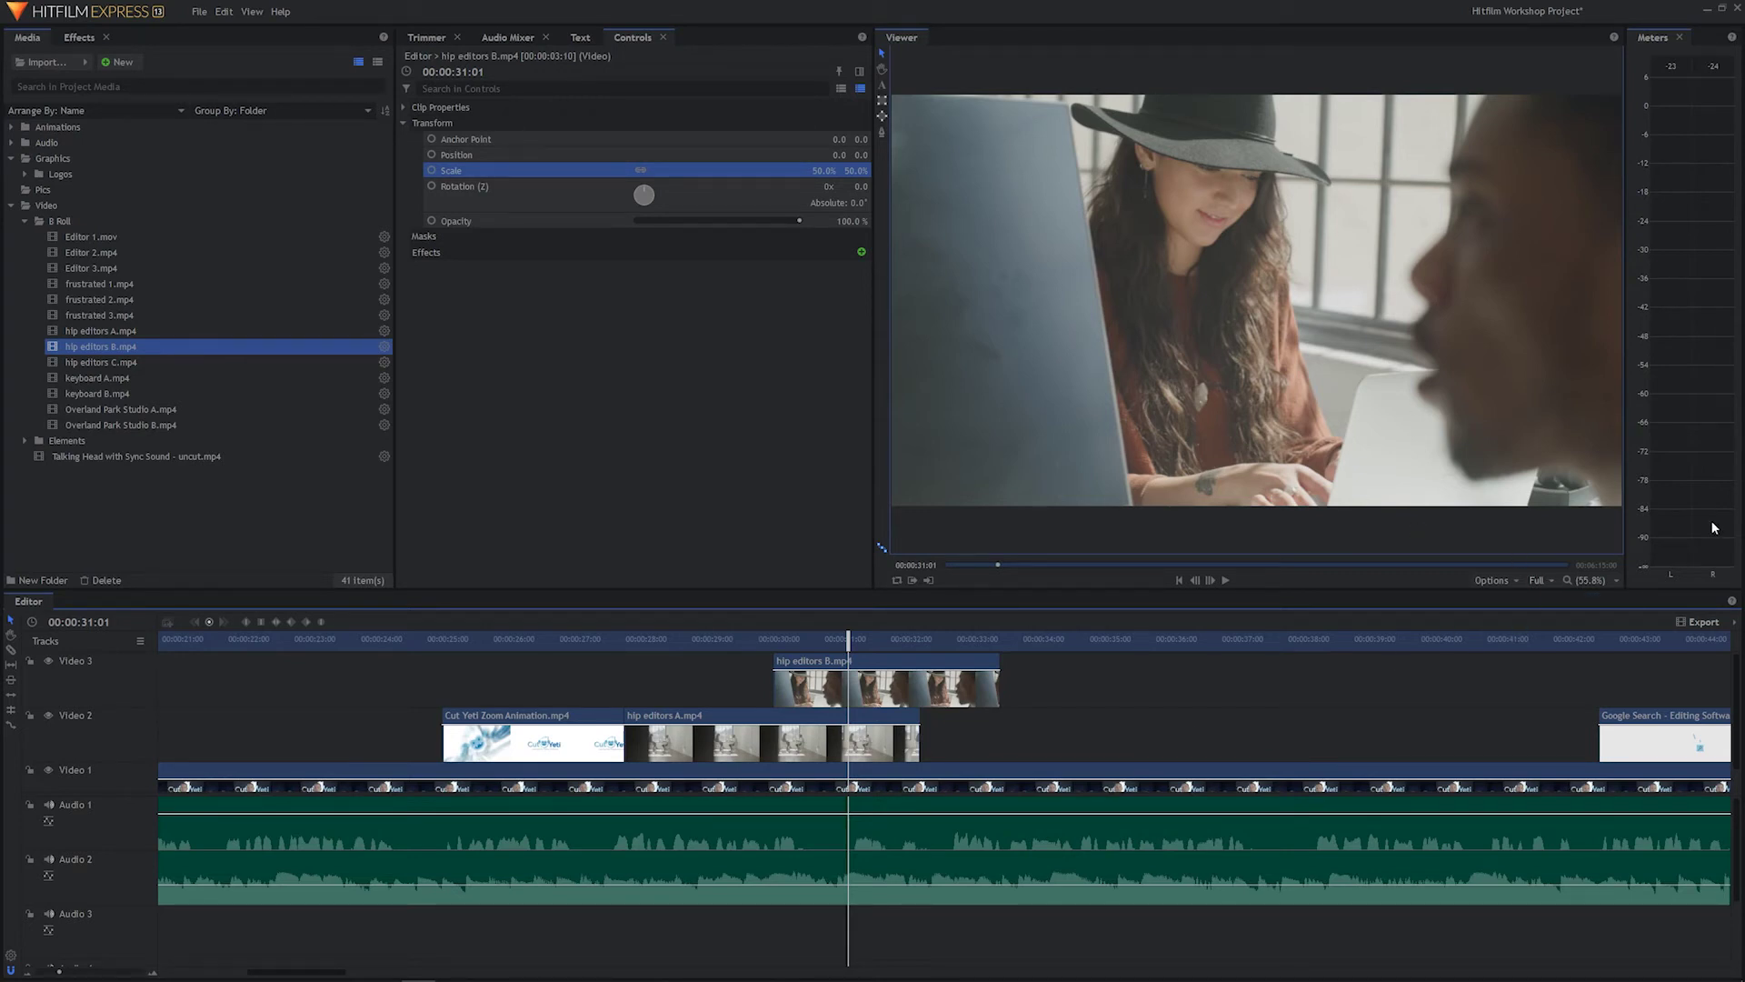
Step: Set the Viewer's playback resolution to 1/4 and replay the sequence from the logo animation
{"action": "left_click", "coordinate": [1549, 580]}
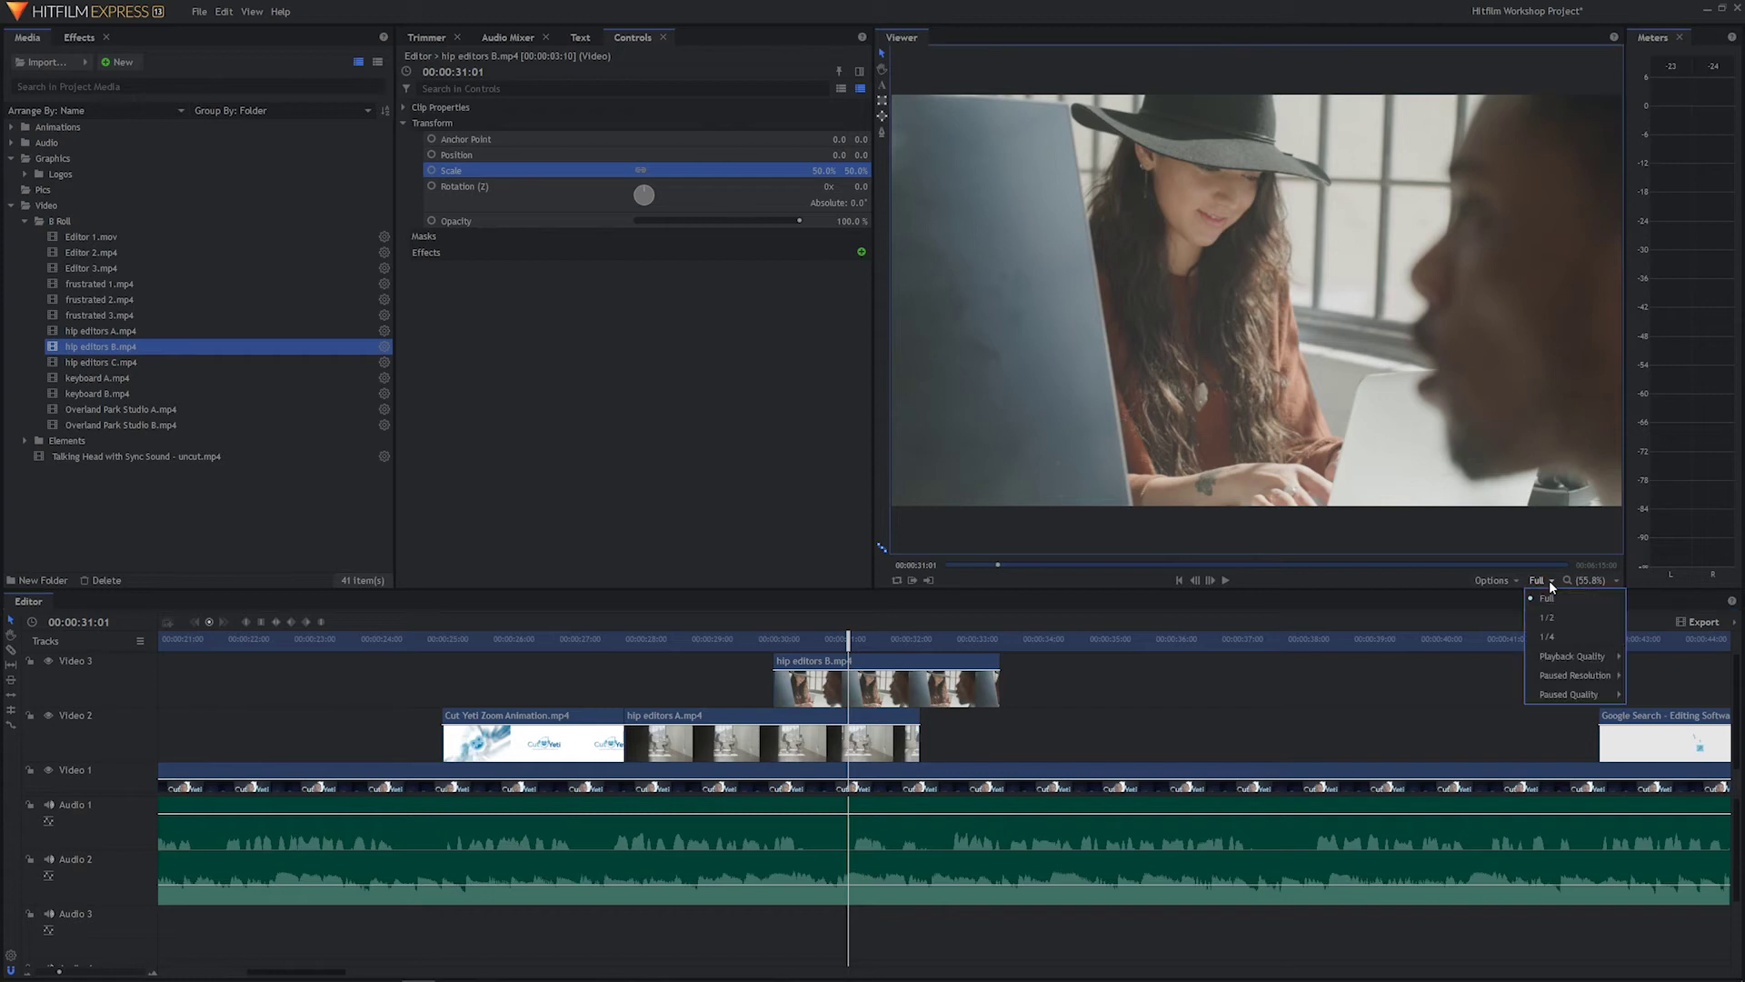
{"action": "left_click", "coordinate": [1547, 638]}
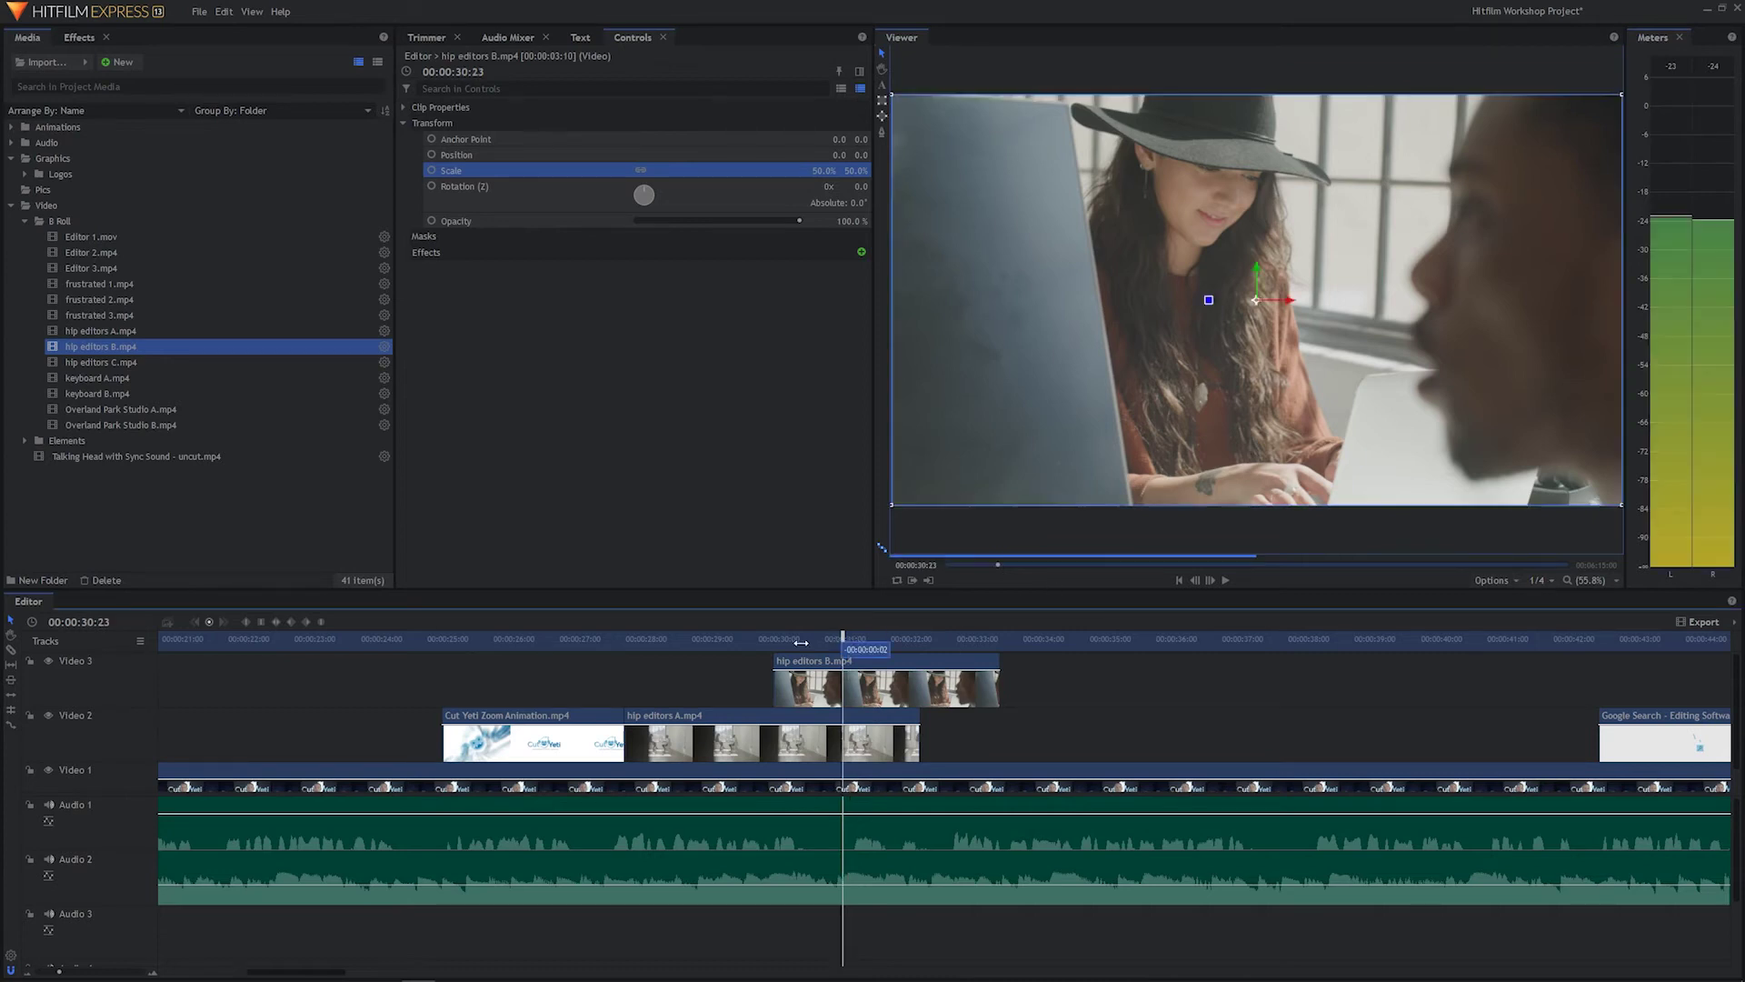
{"action": "left_click_drag", "start_coordinate": [836, 643], "coordinate": [560, 643]}
{"action": "key", "text": "space"}
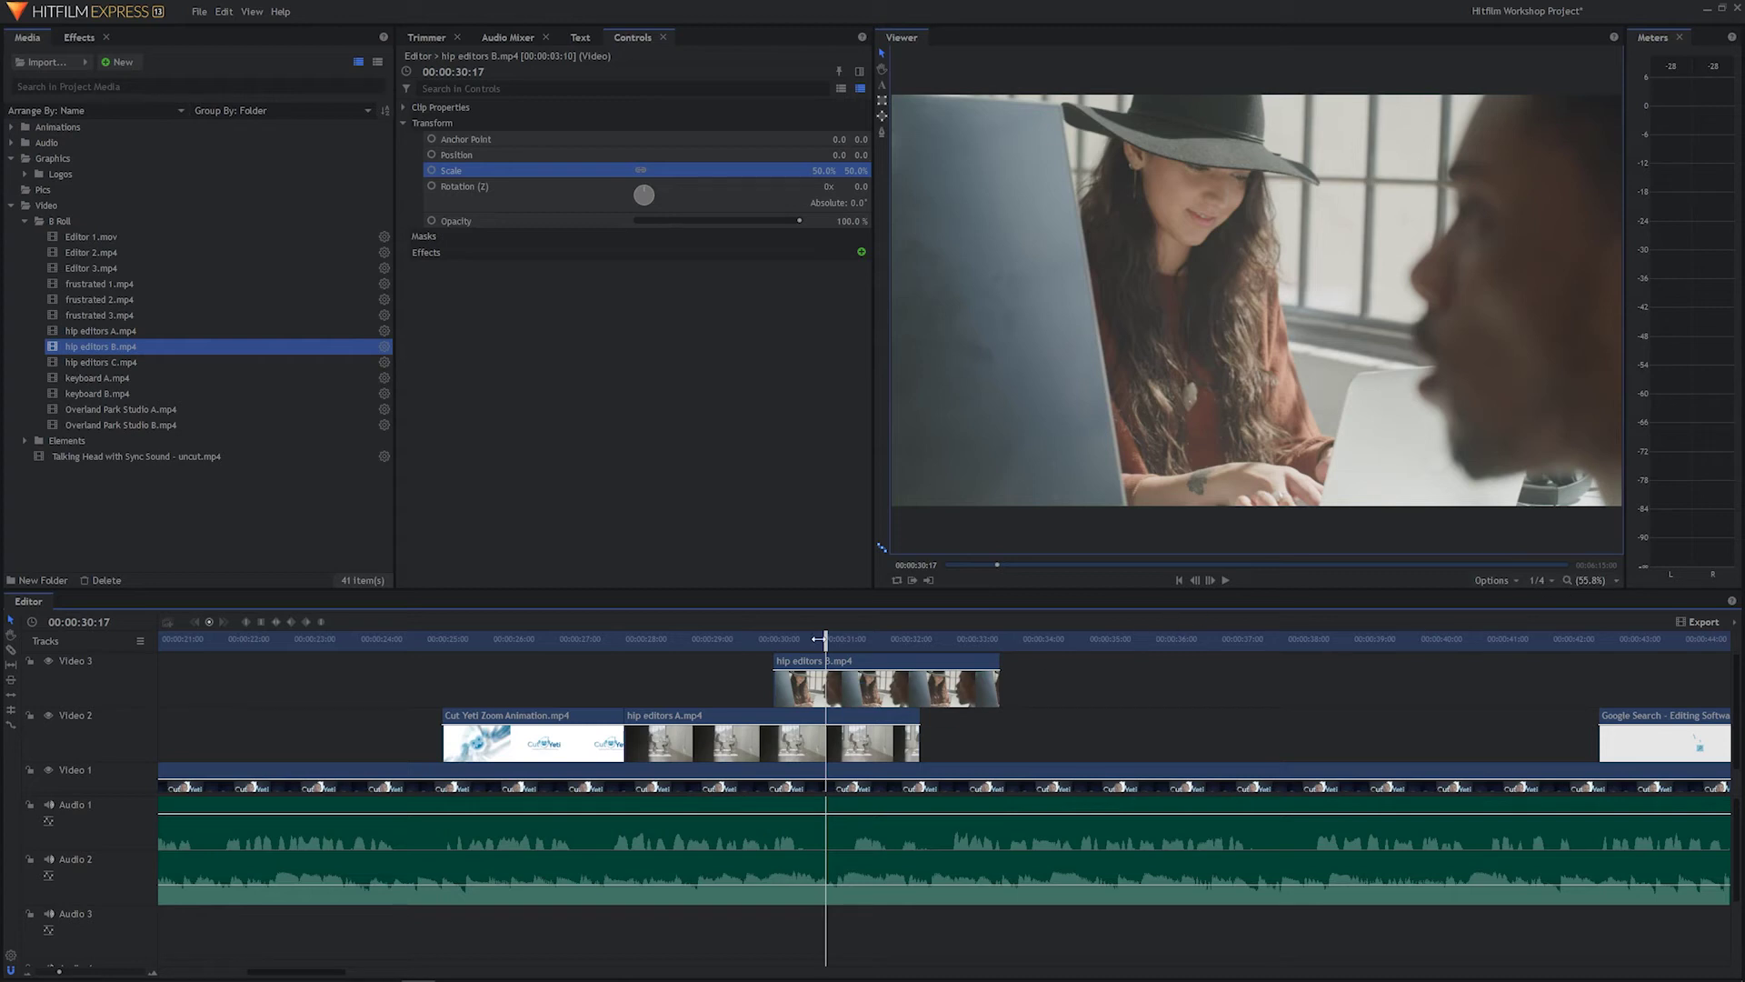
Step: Replay the hip editors B section, including once from 00:00:30:04, to check how smoothly it plays at the reduced resolution
{"action": "left_click", "coordinate": [1148, 382]}
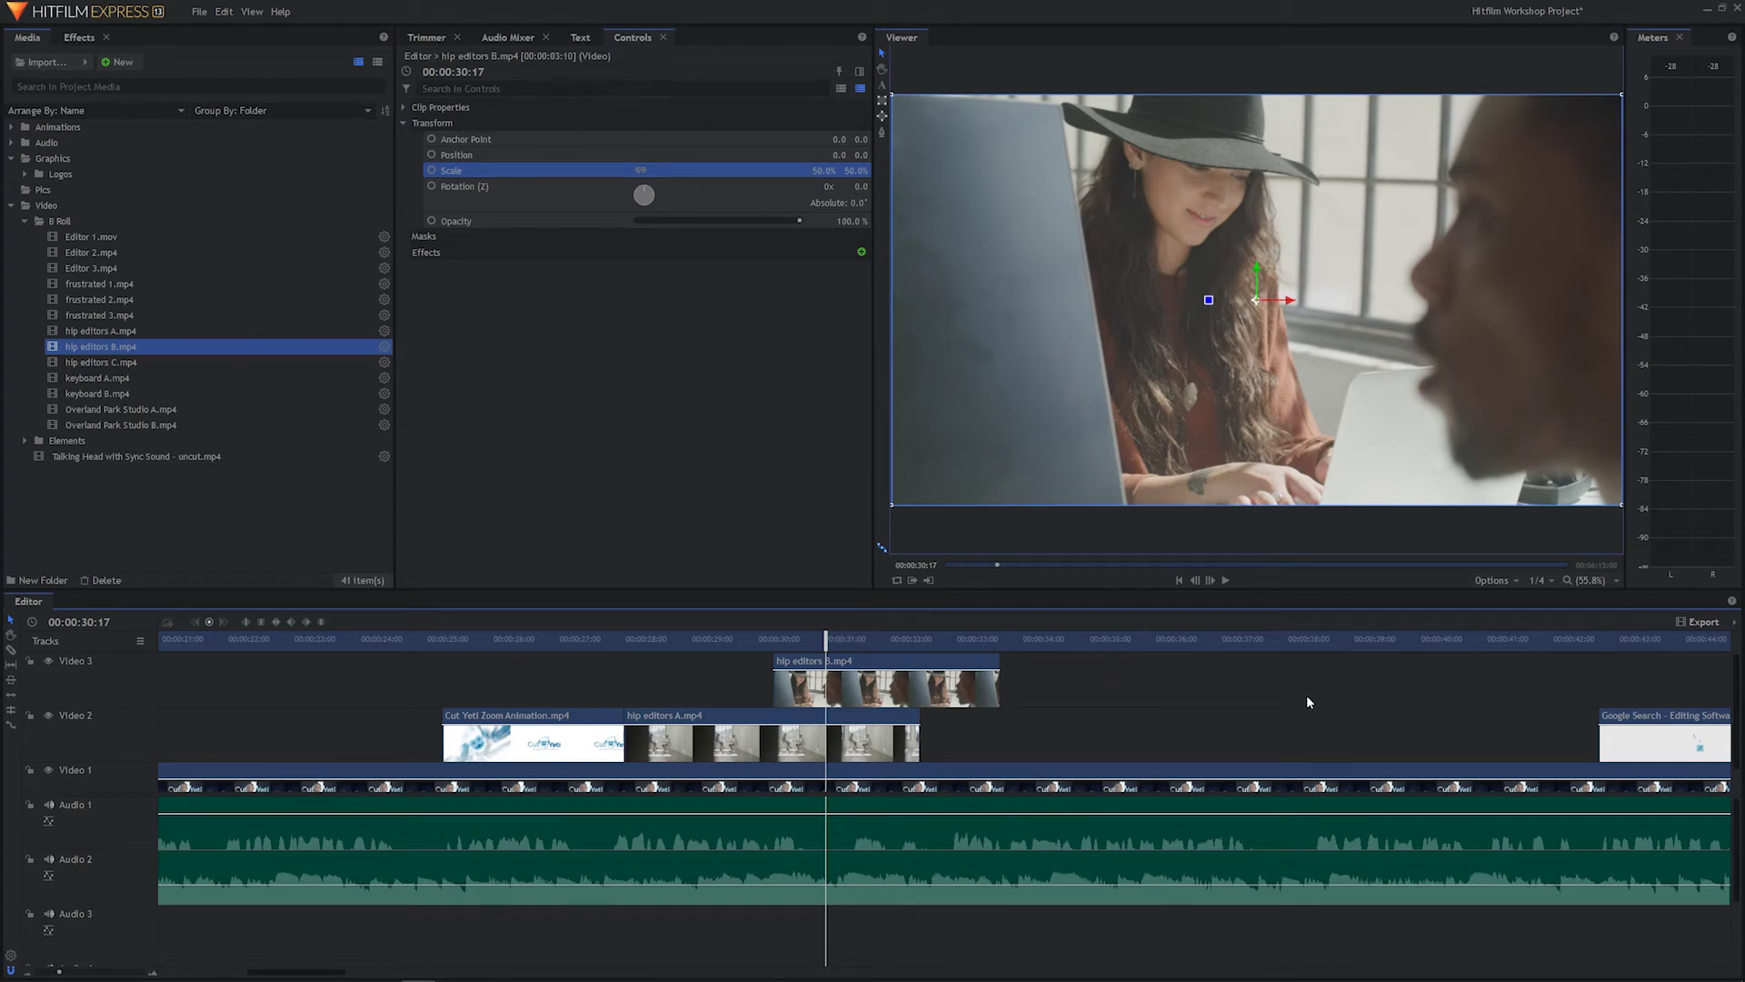
{"action": "key", "text": "space"}
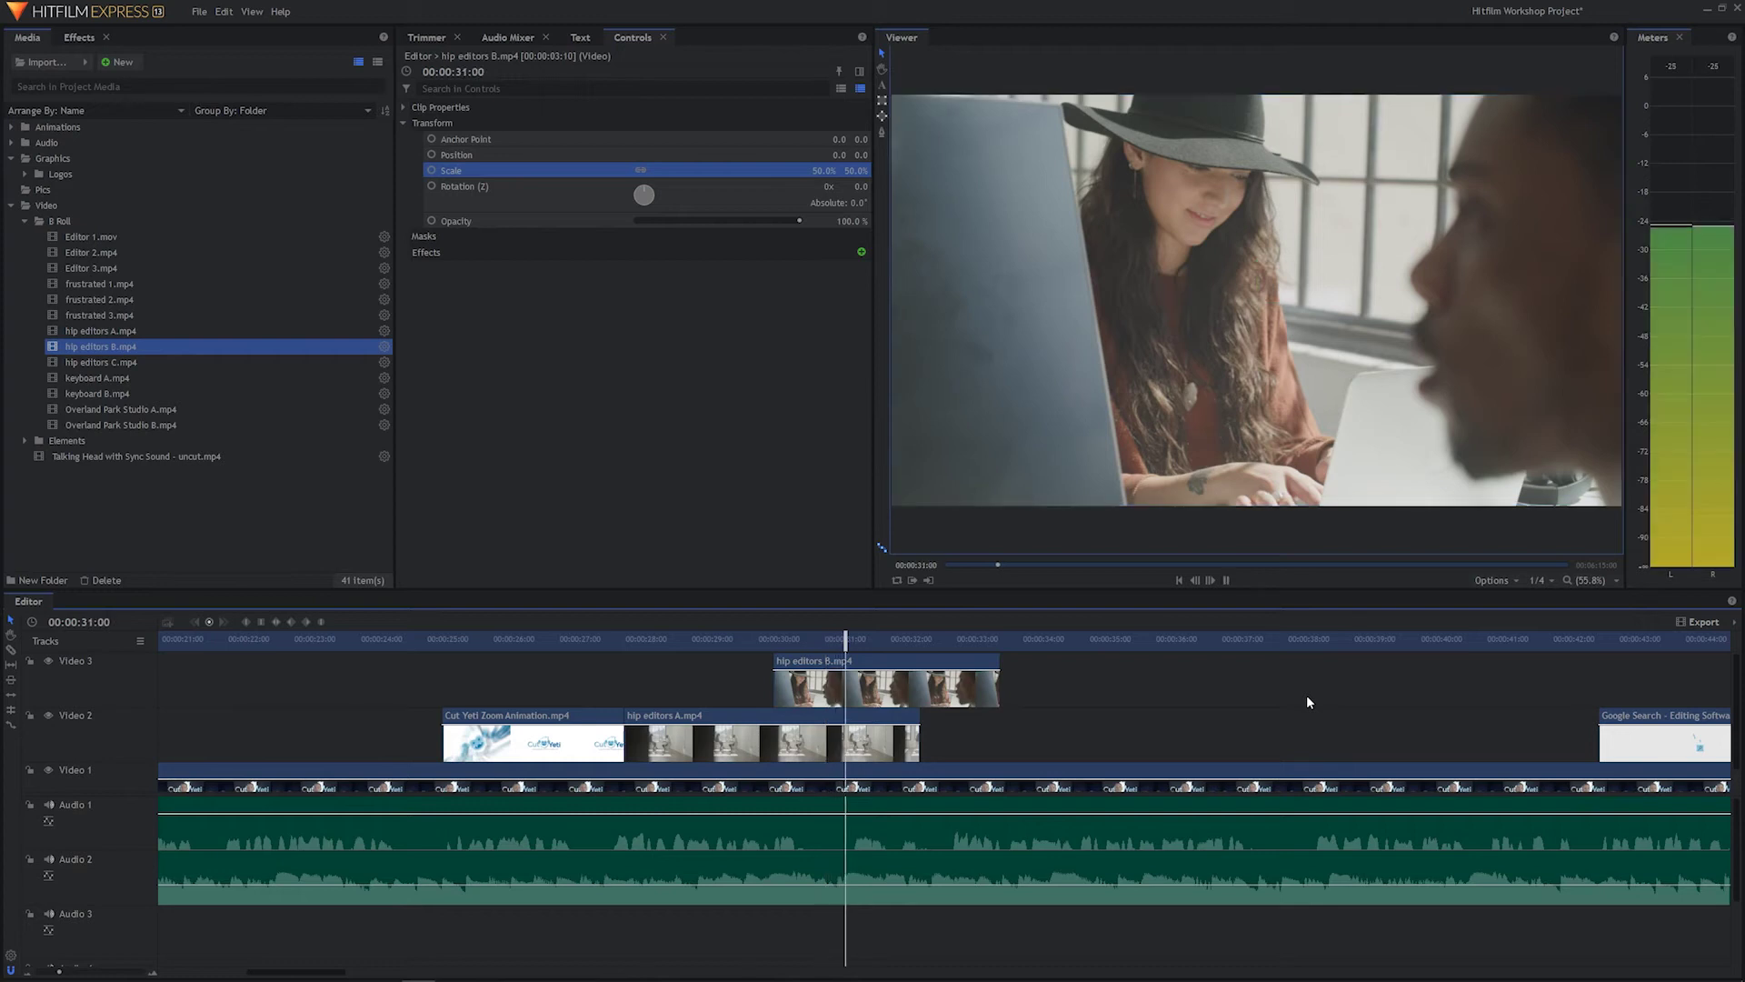
{"action": "key", "text": "space"}
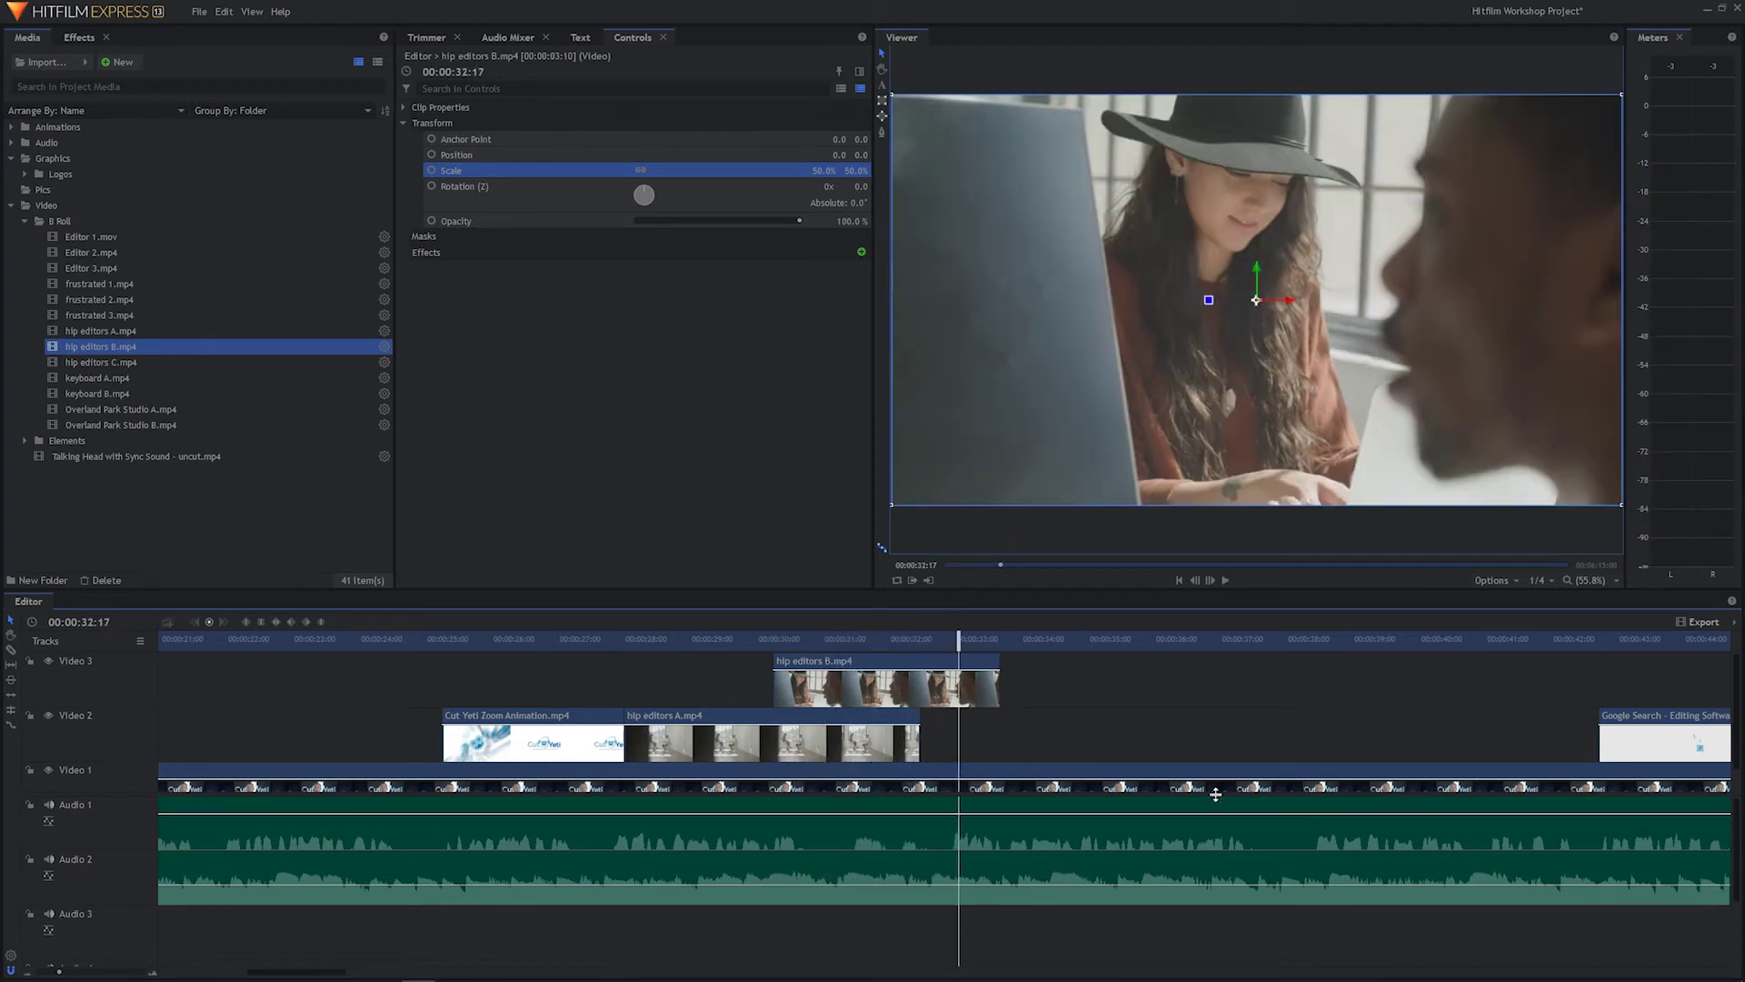
{"action": "left_click_drag", "start_coordinate": [958, 638], "coordinate": [789, 635]}
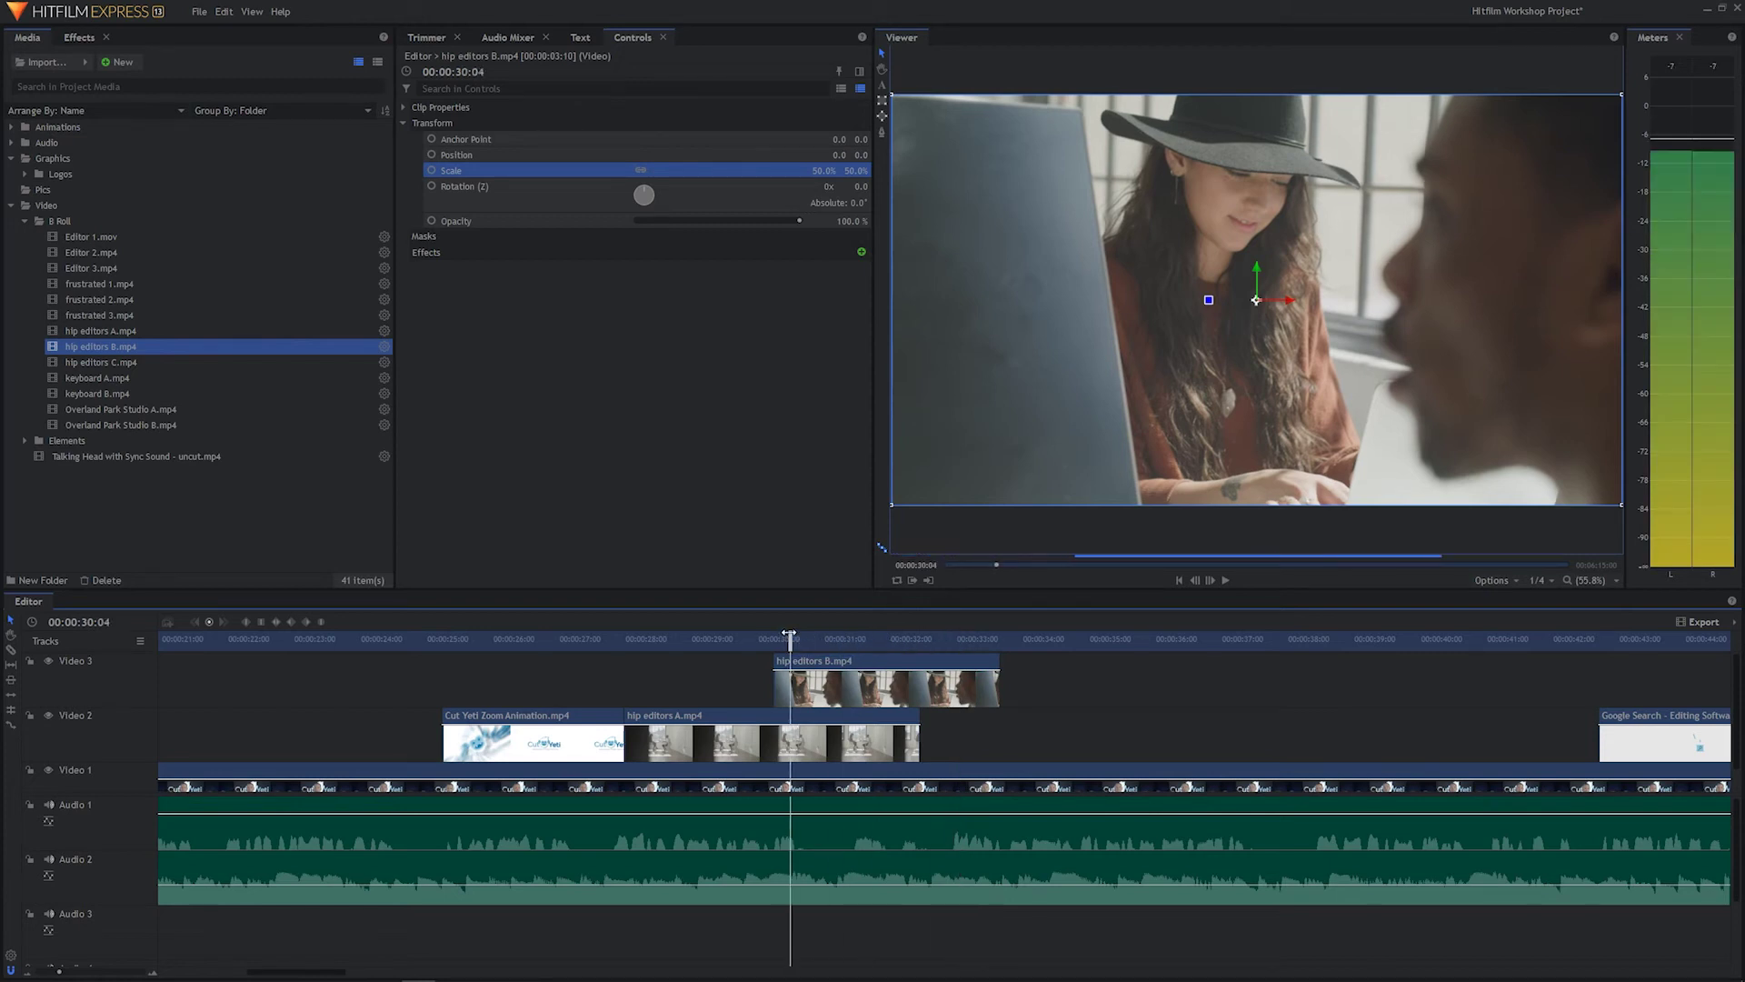
{"action": "key", "text": "space"}
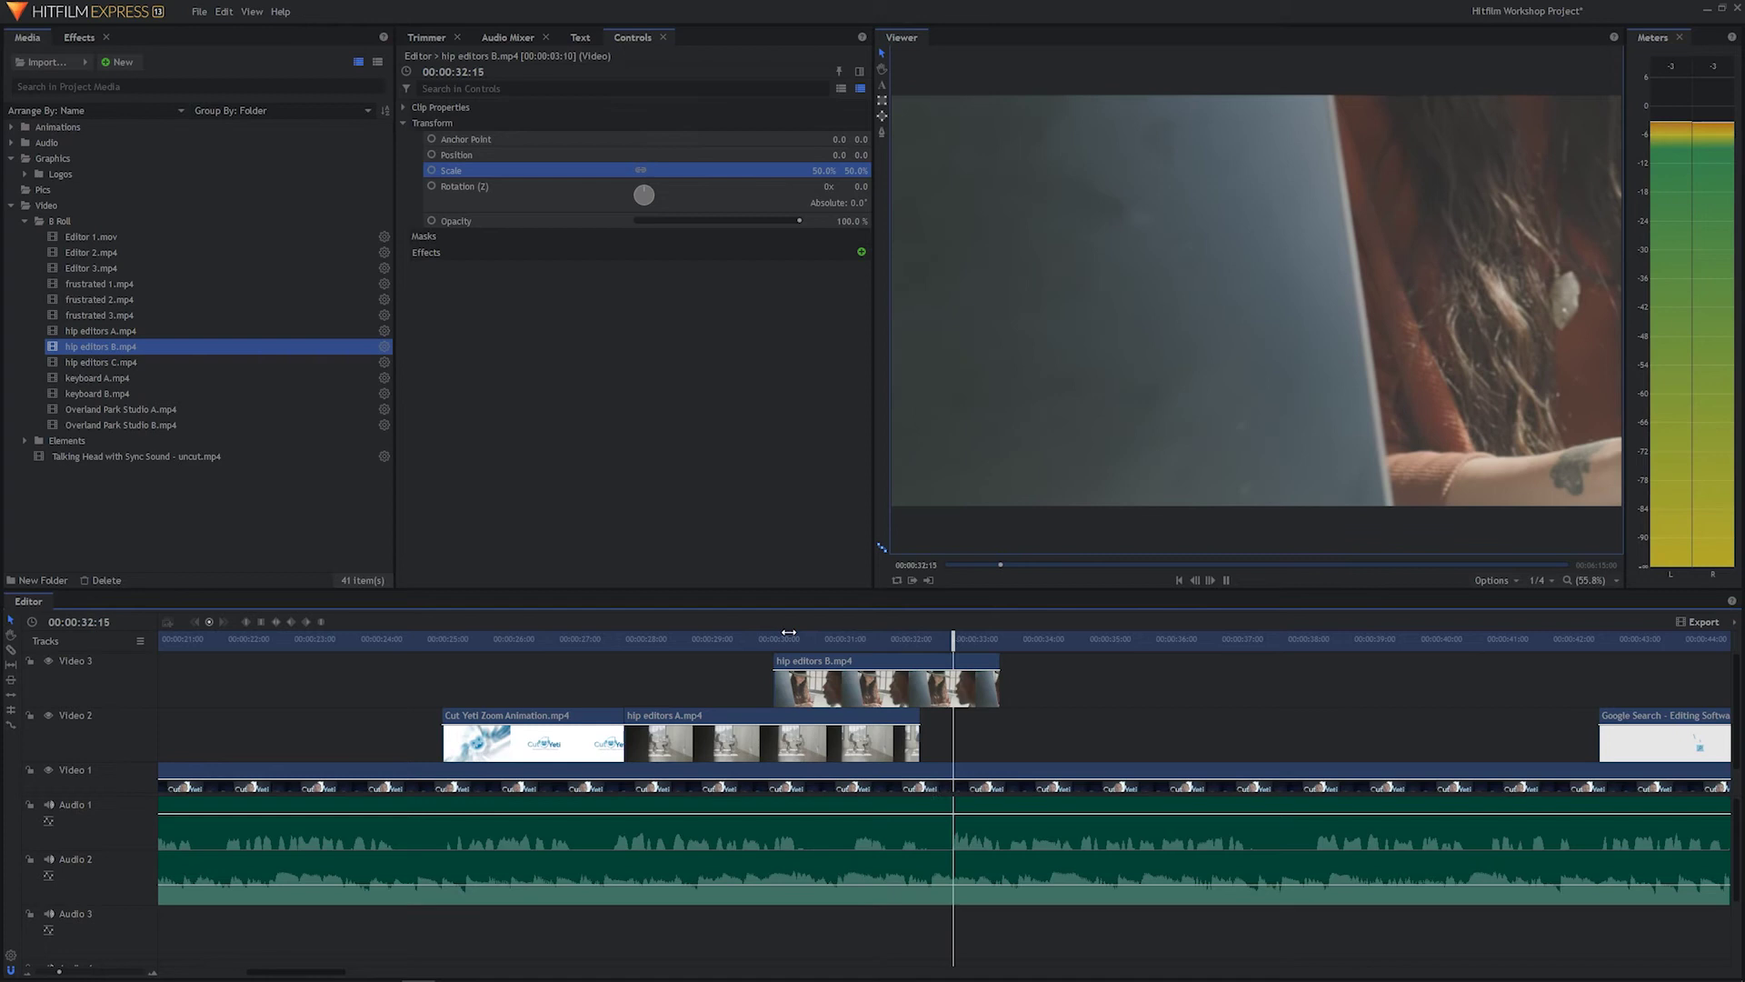
{"action": "key", "text": "space"}
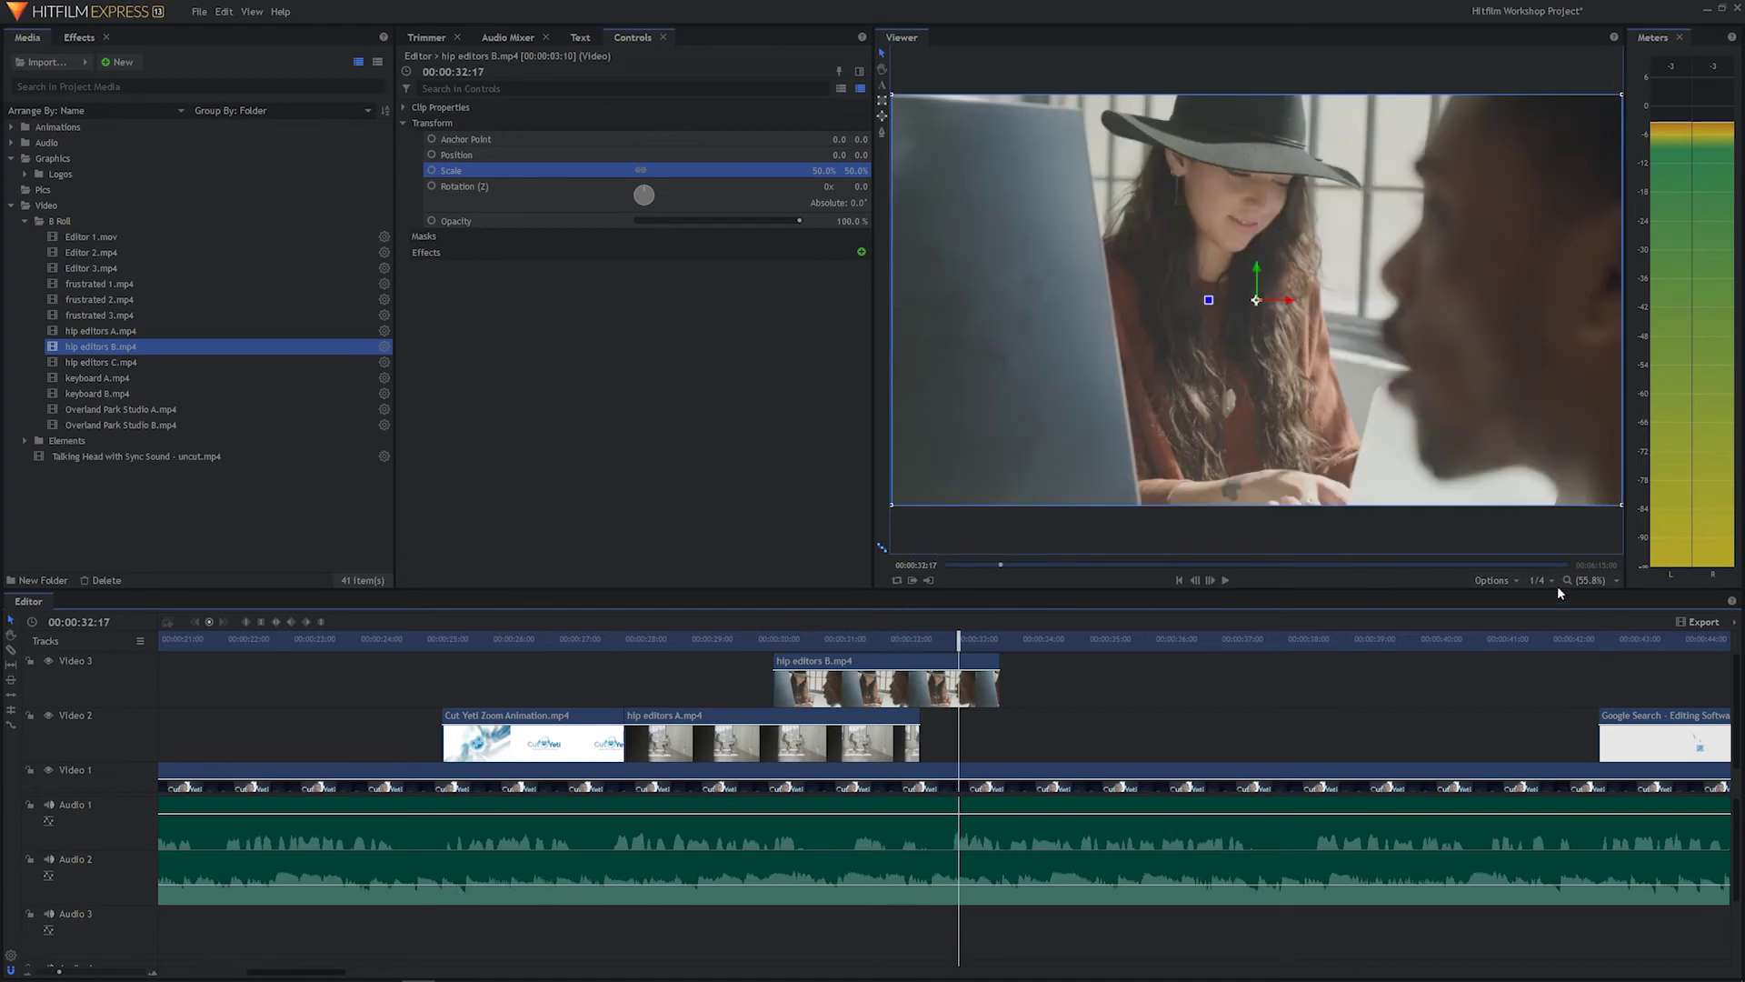
Step: Set the Viewer's playback quality to Quick and return its playback resolution to Full
{"action": "left_click", "coordinate": [1550, 579]}
{"action": "mouse_move", "coordinate": [1577, 664]}
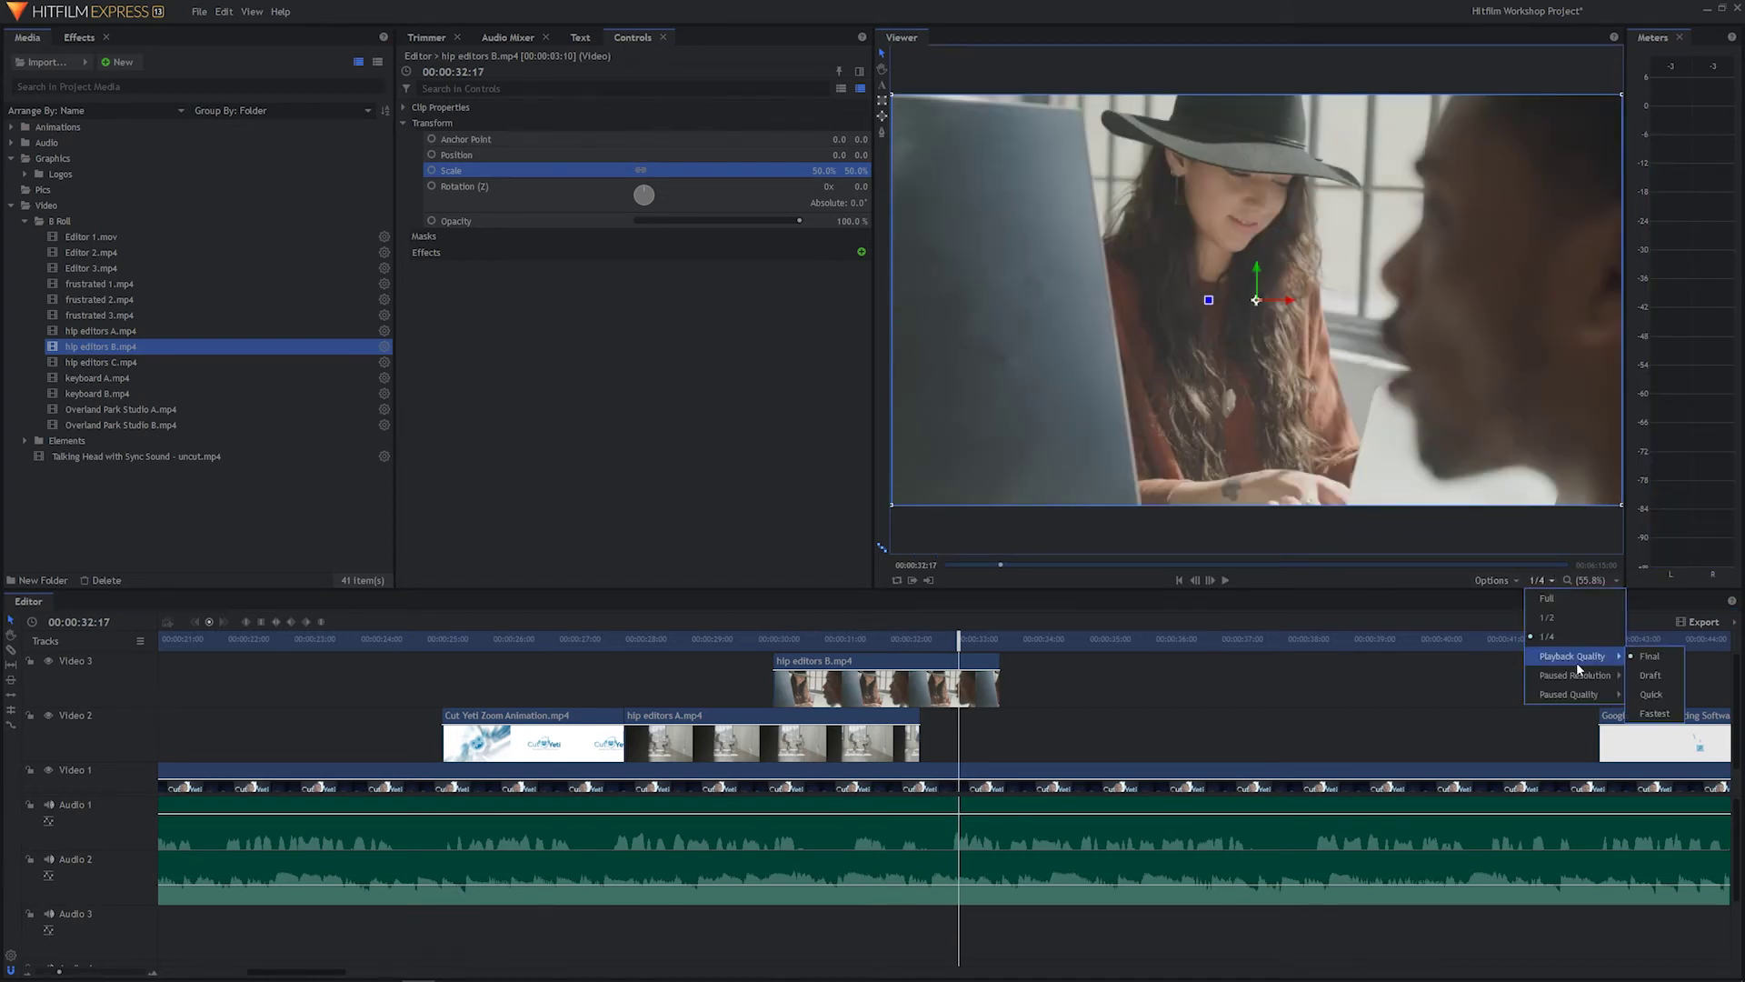
{"action": "left_click", "coordinate": [1652, 694]}
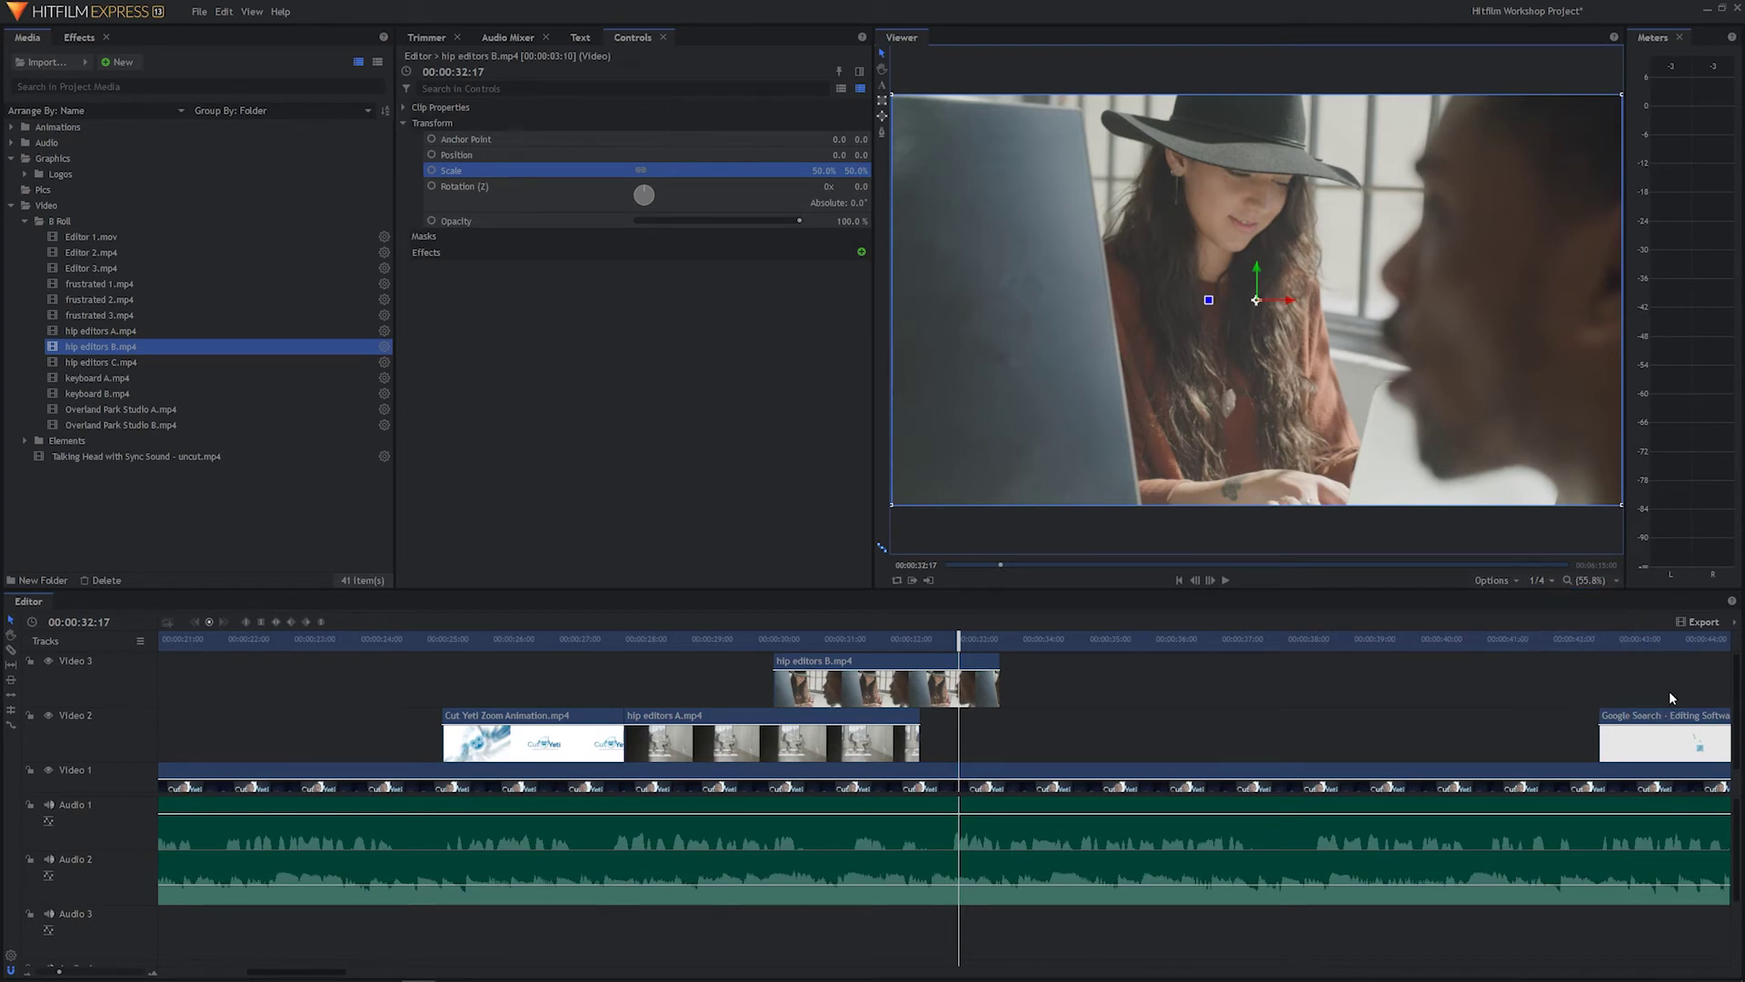
{"action": "left_click", "coordinate": [1543, 578]}
{"action": "left_click", "coordinate": [1567, 601]}
Step: Play the sequence from 00:00:22:15 through the logo animation and both hip editors clips at full resolution
{"action": "left_click_drag", "start_coordinate": [956, 642], "coordinate": [291, 636]}
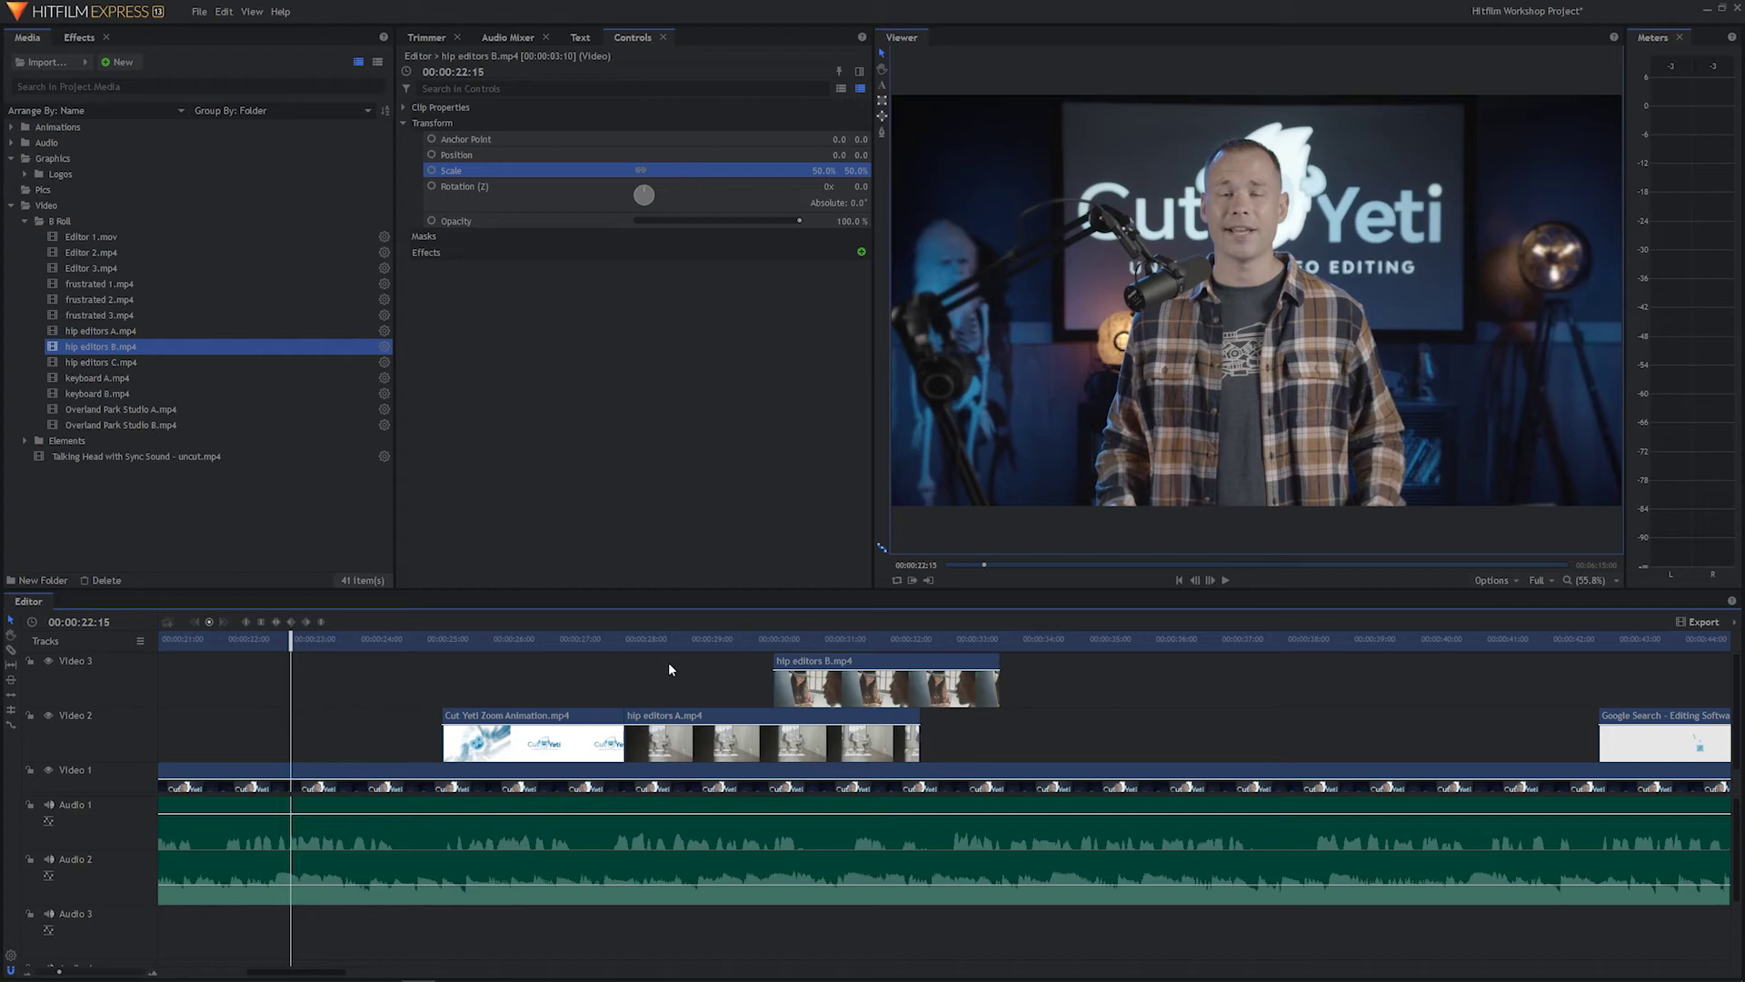
{"action": "key", "text": "space"}
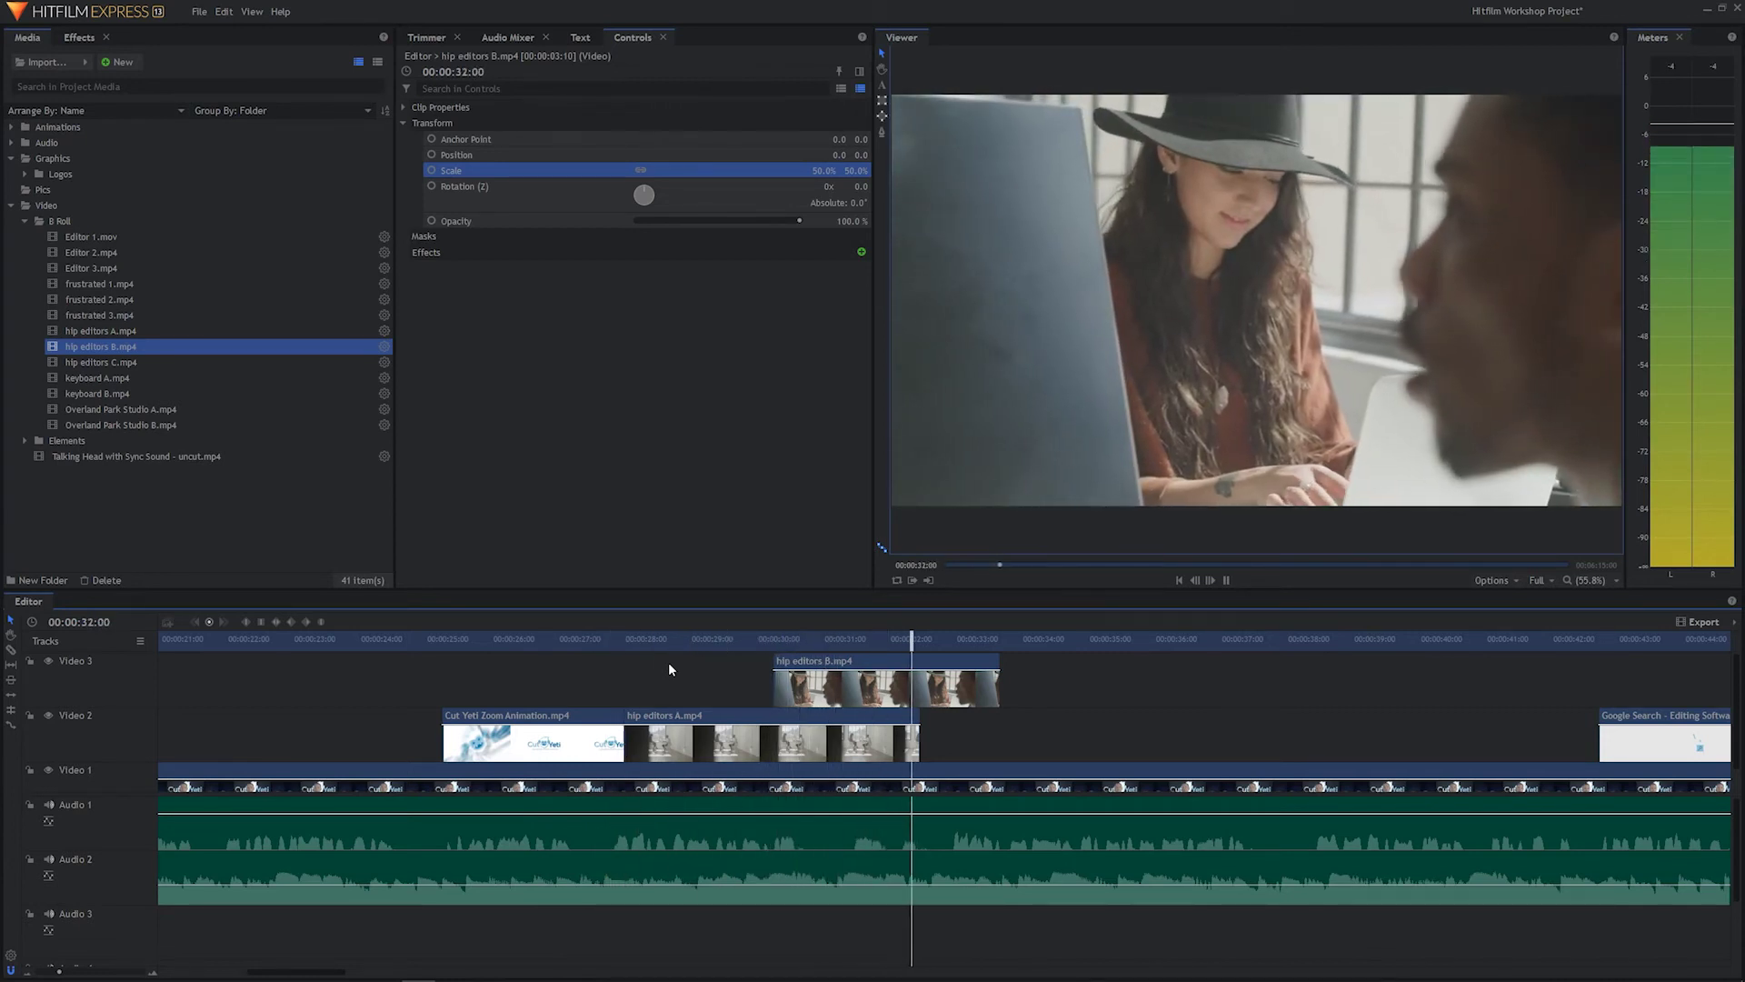
{"action": "key", "text": "space"}
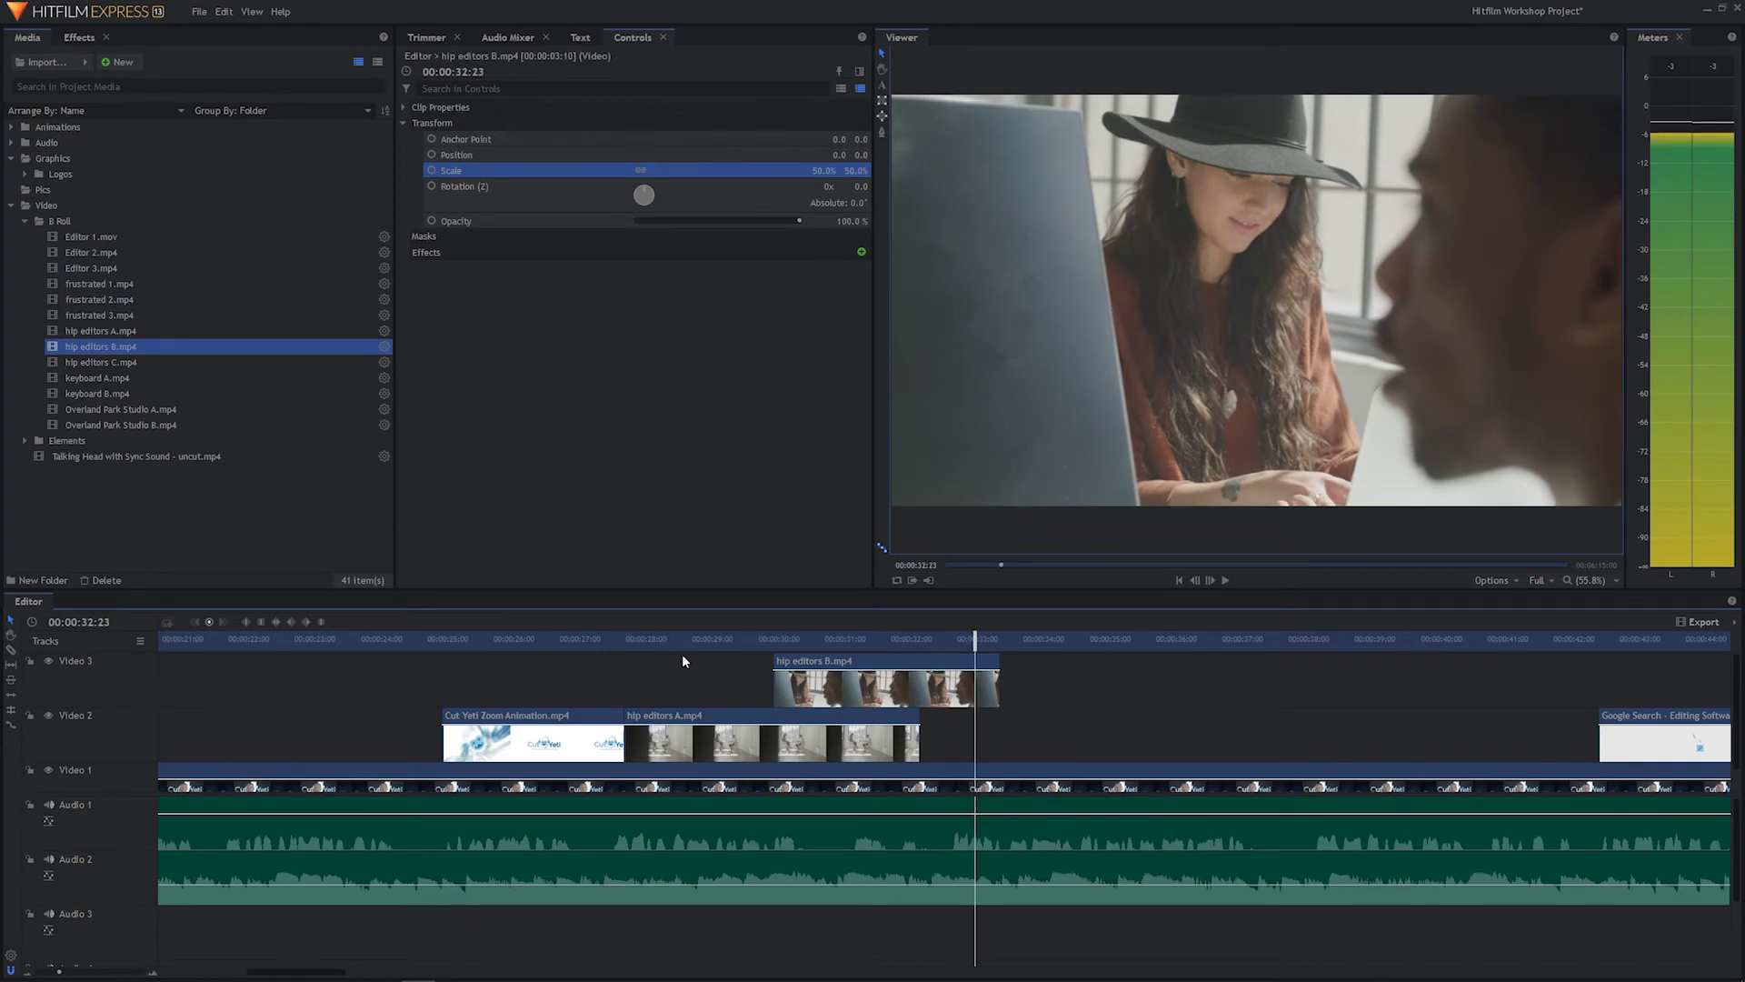
Step: Move the hip editors B clip straight down from Video 3 to Video 2, overwriting the end of hip editors A
{"action": "left_click", "coordinate": [870, 639]}
{"action": "left_click_drag", "start_coordinate": [871, 639], "coordinate": [755, 639]}
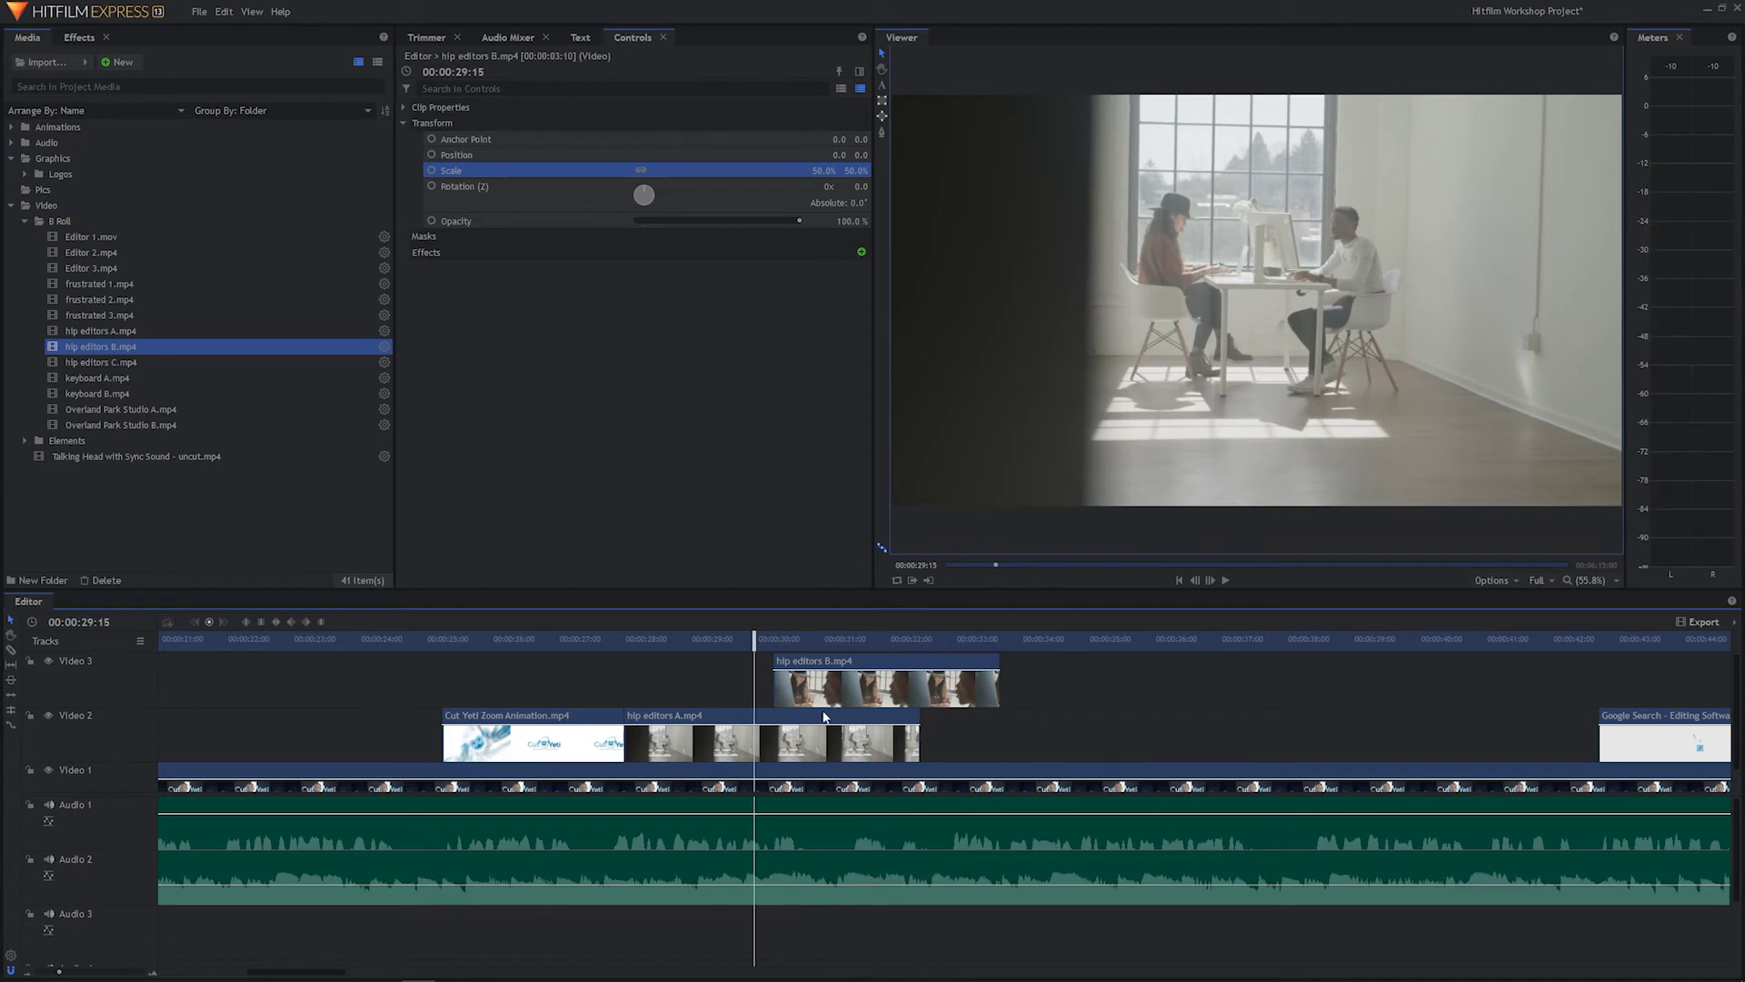
{"action": "left_click", "coordinate": [795, 725]}
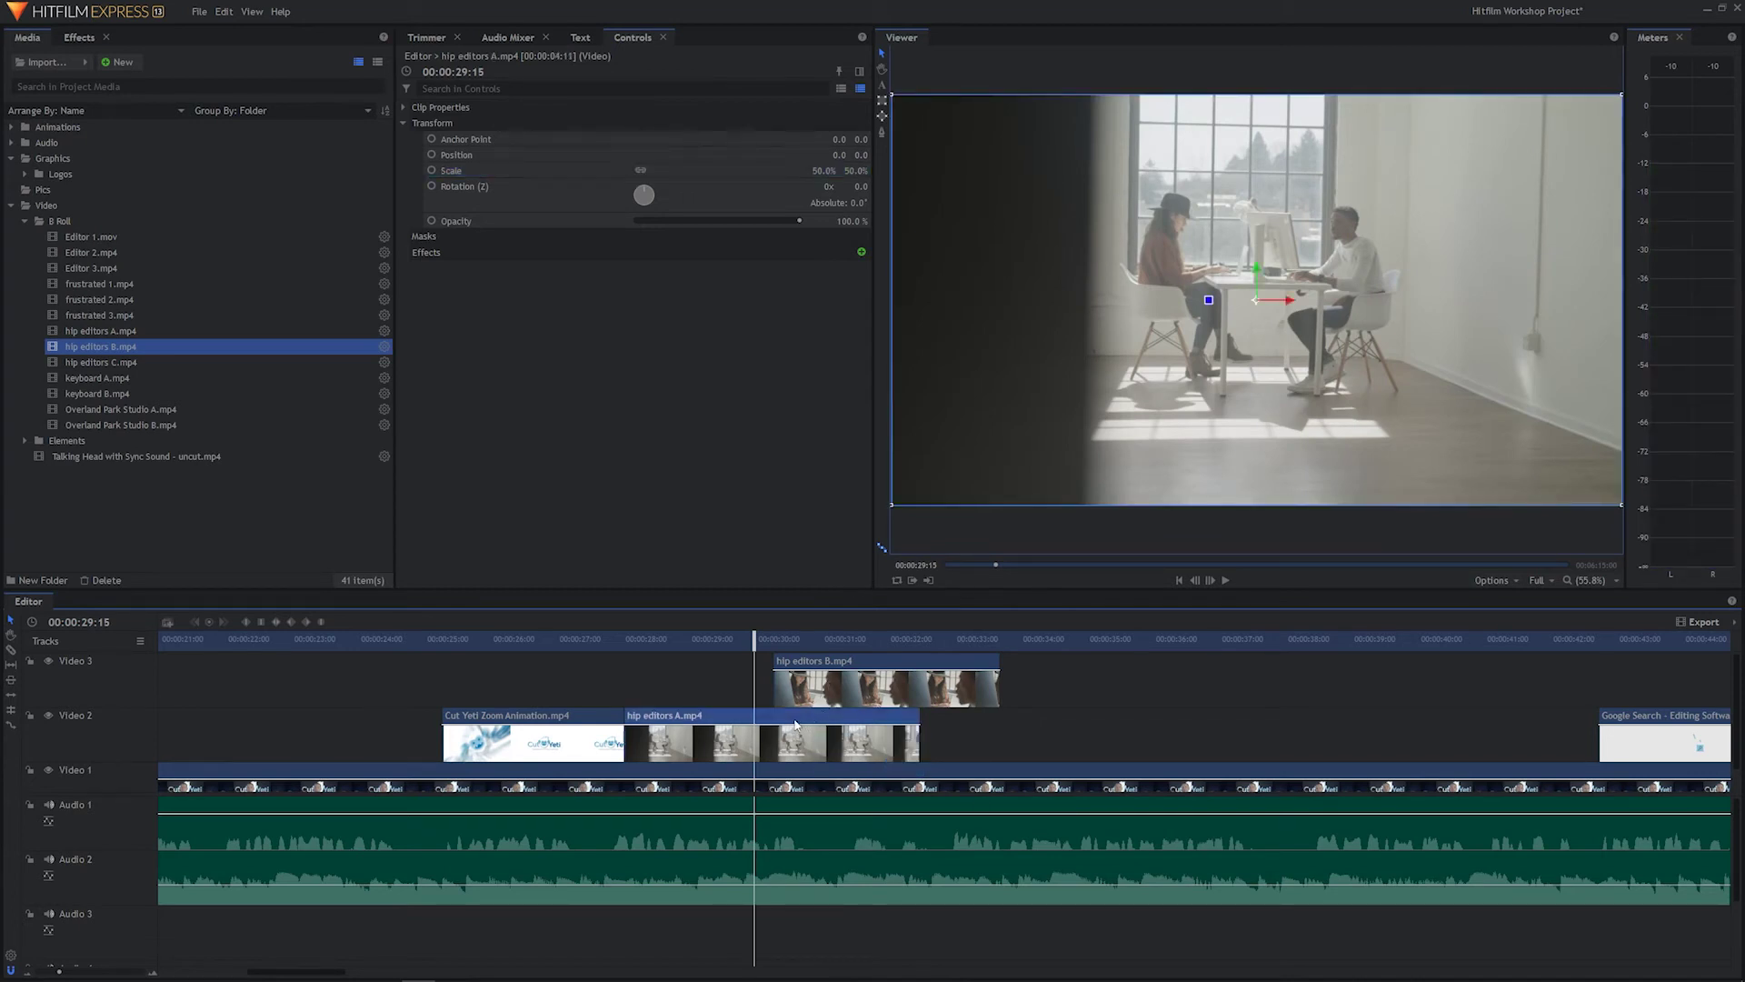
{"action": "left_click", "coordinate": [820, 661]}
{"action": "left_click_drag", "start_coordinate": [776, 640], "coordinate": [802, 641]}
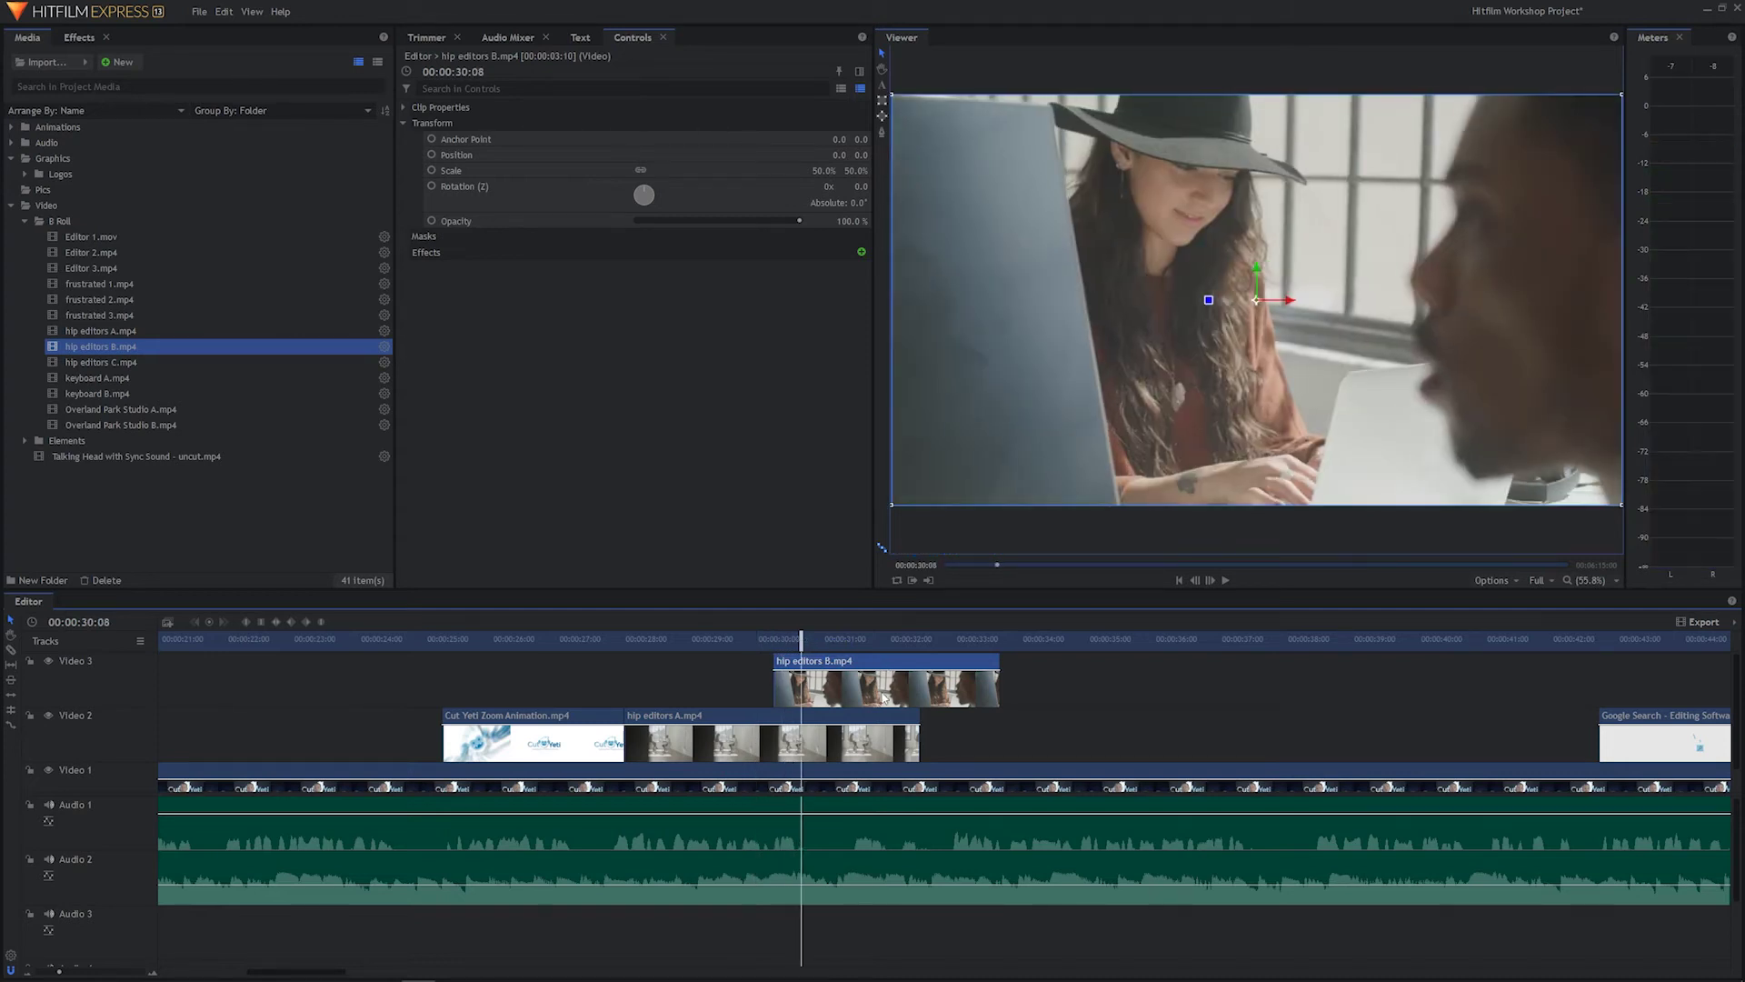
{"action": "left_click_drag", "start_coordinate": [878, 708], "coordinate": [879, 763]}
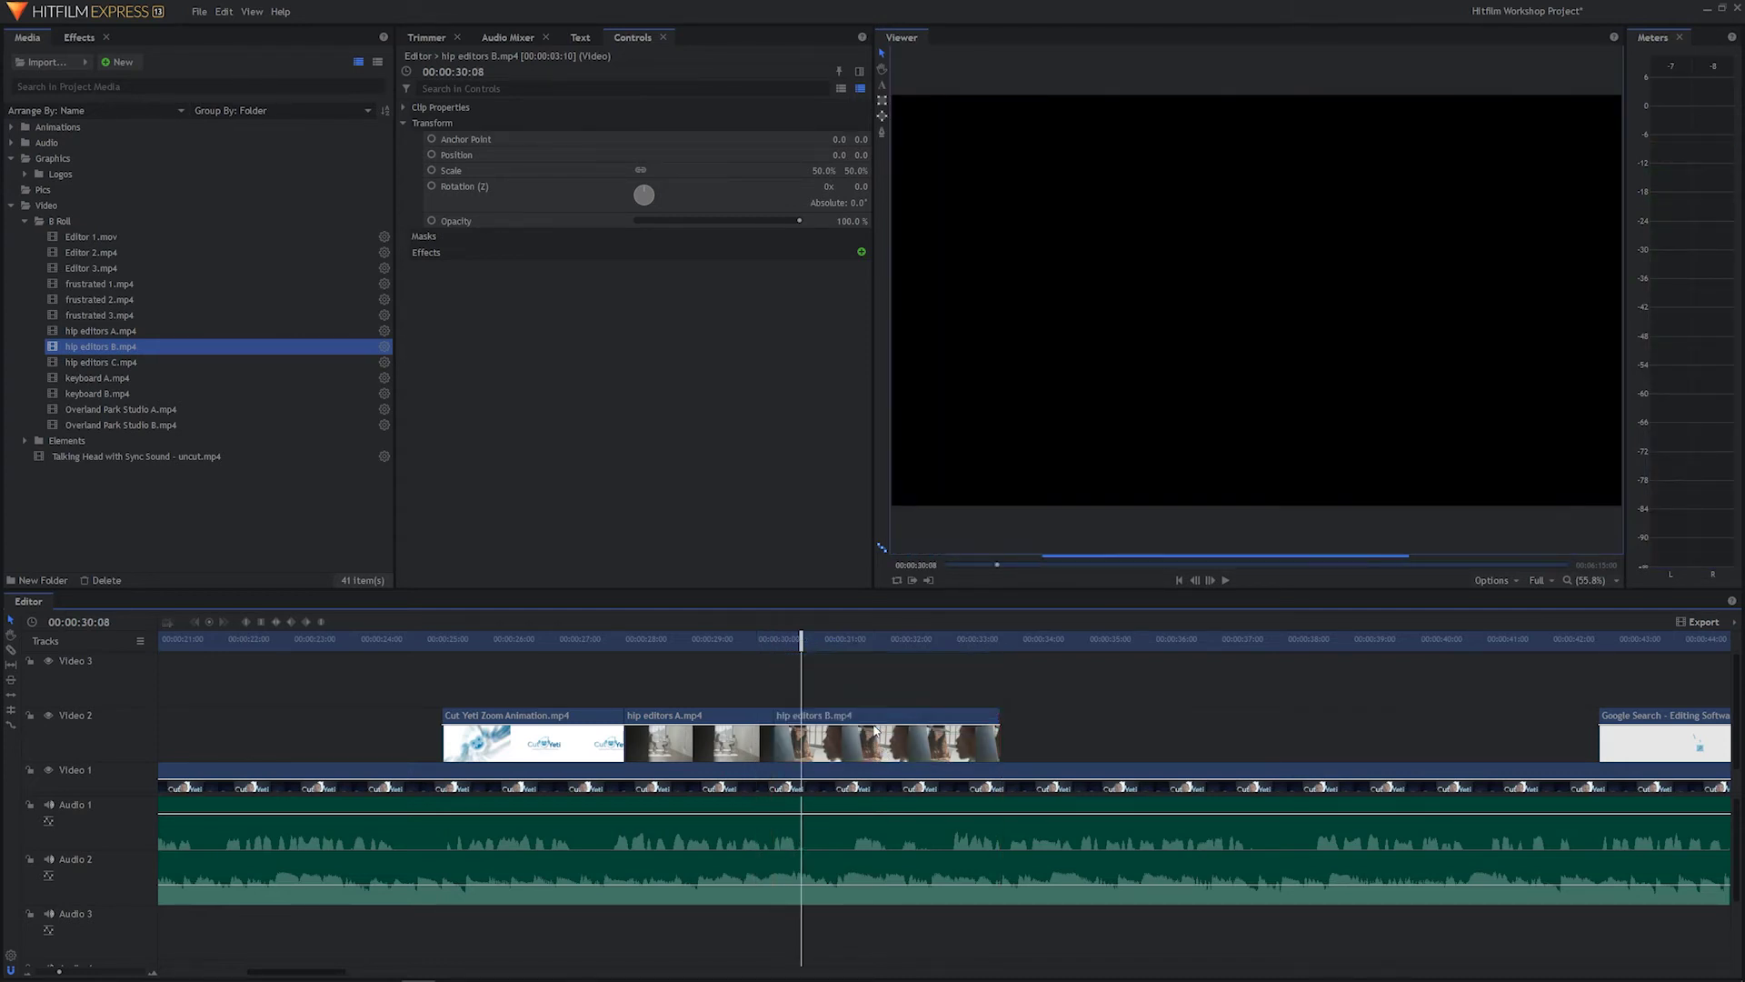
Step: Play the edited Video 2 section from 00:00:24:03 into hip editors B to find where the next shot should begin
{"action": "left_click_drag", "start_coordinate": [786, 642], "coordinate": [380, 641]}
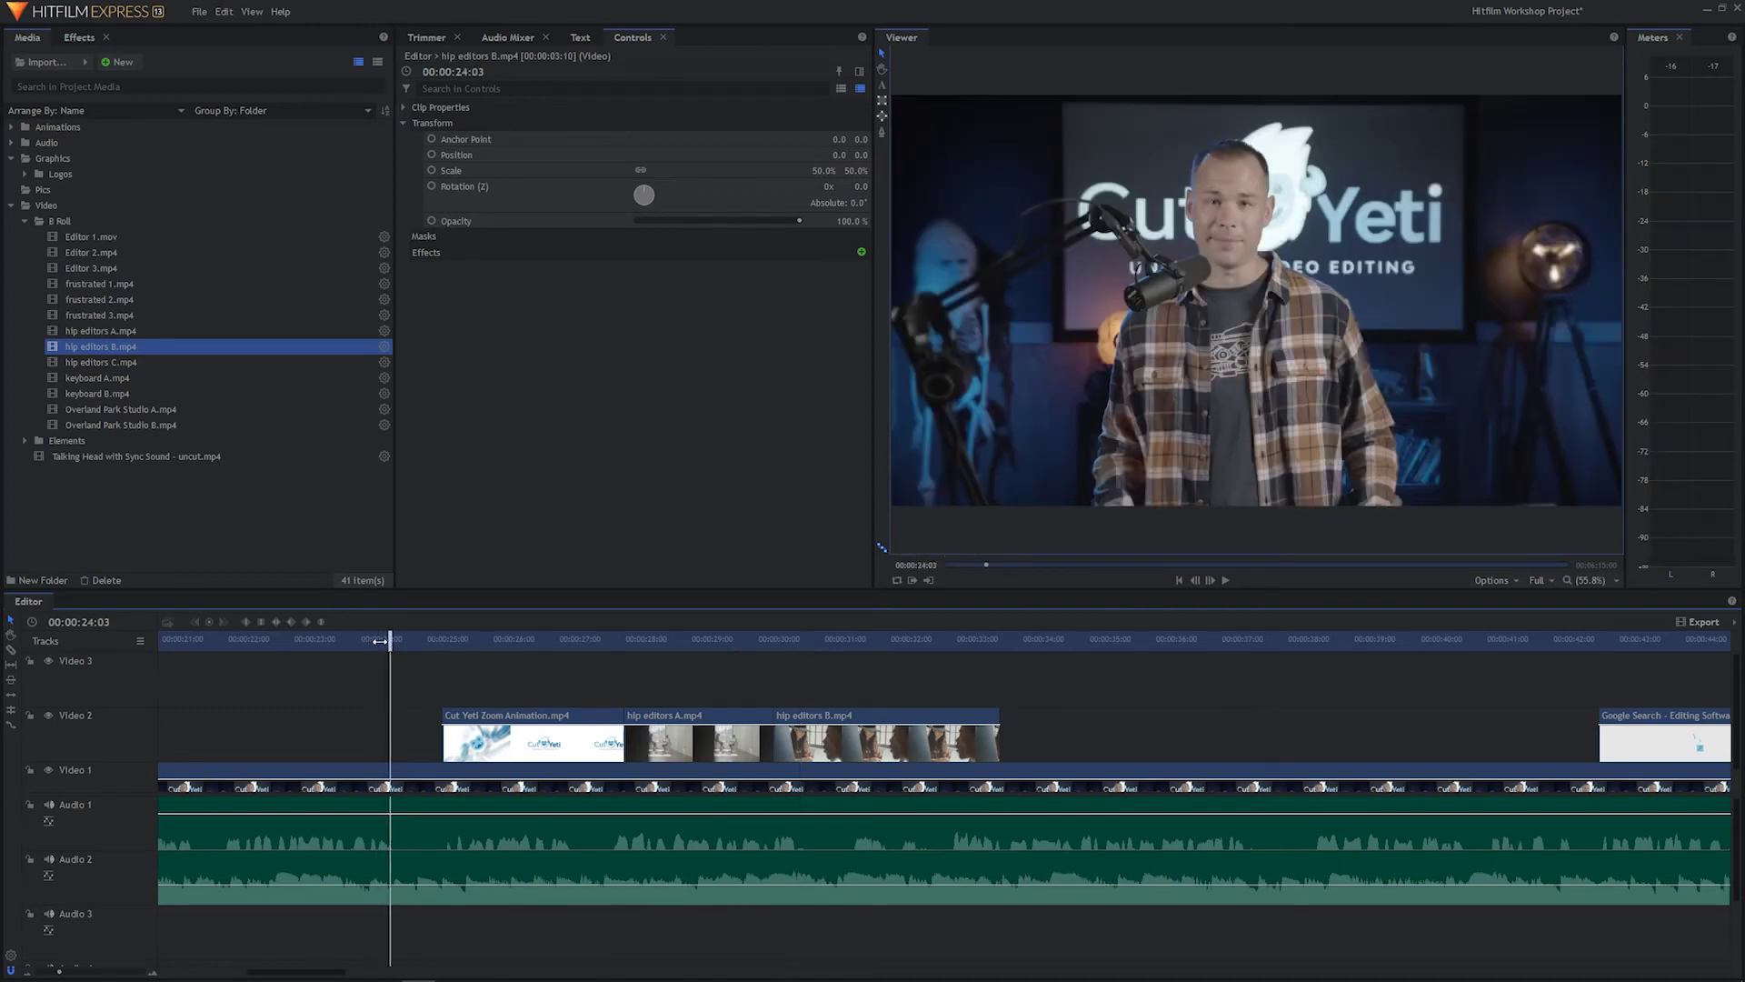
{"action": "key", "text": "space"}
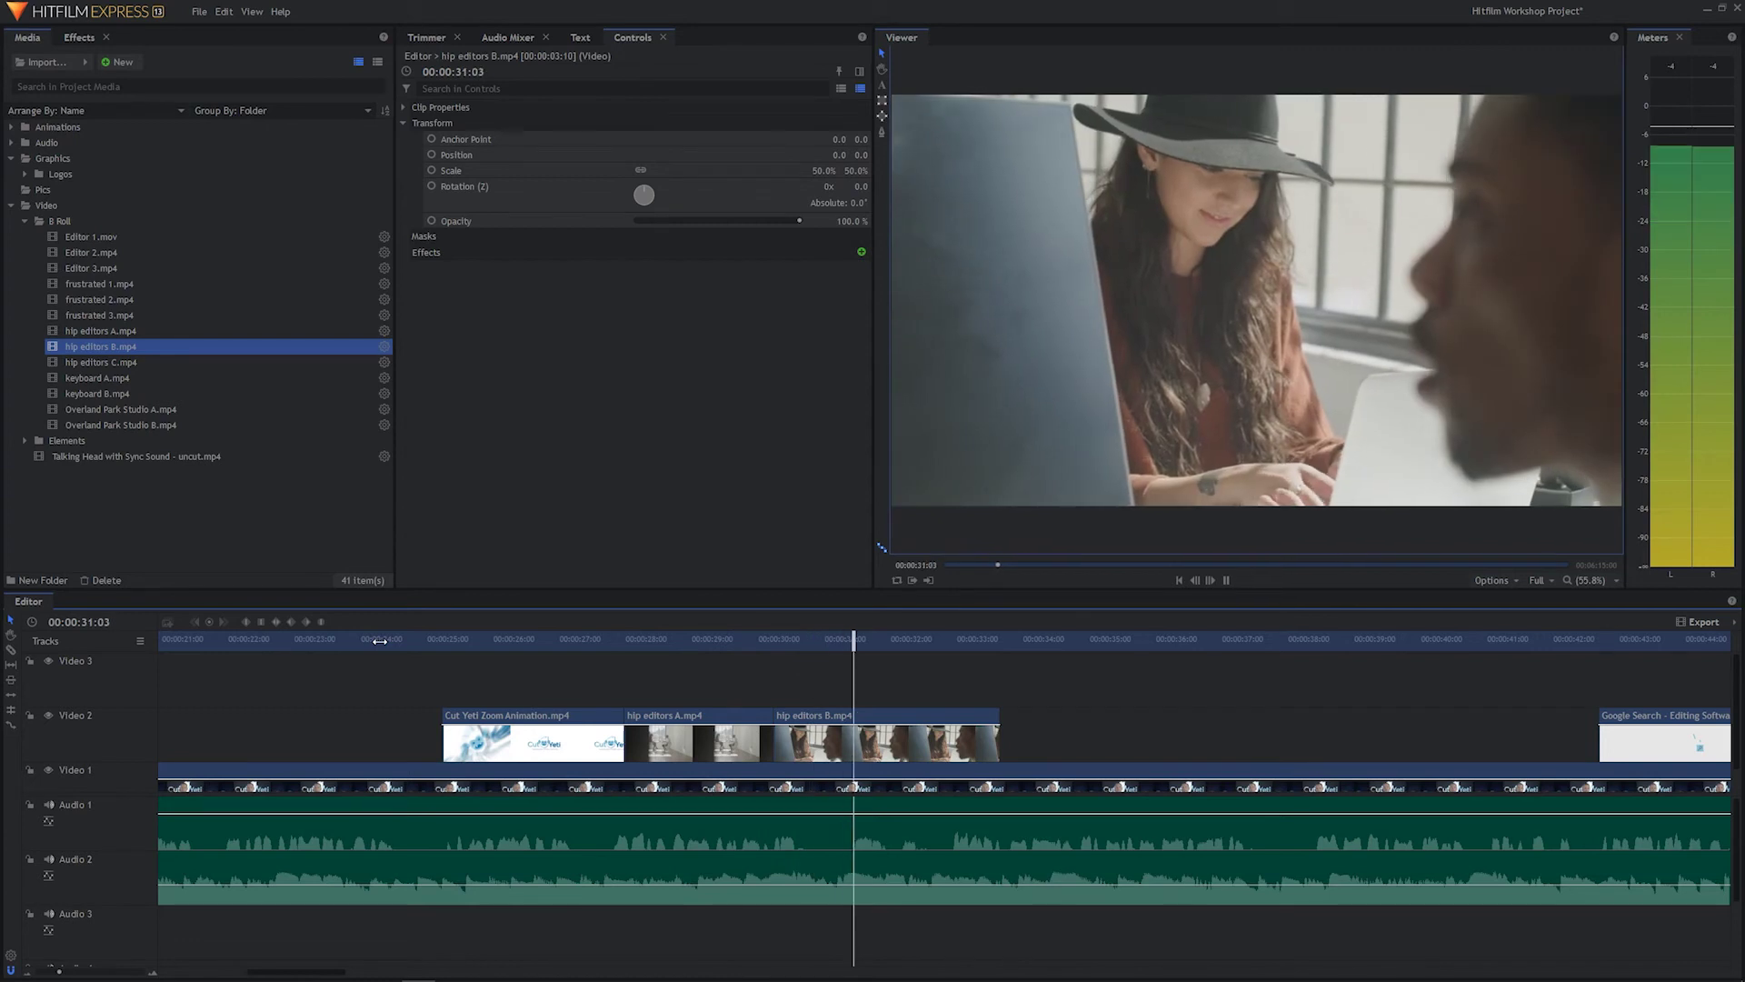
{"action": "key", "text": "space"}
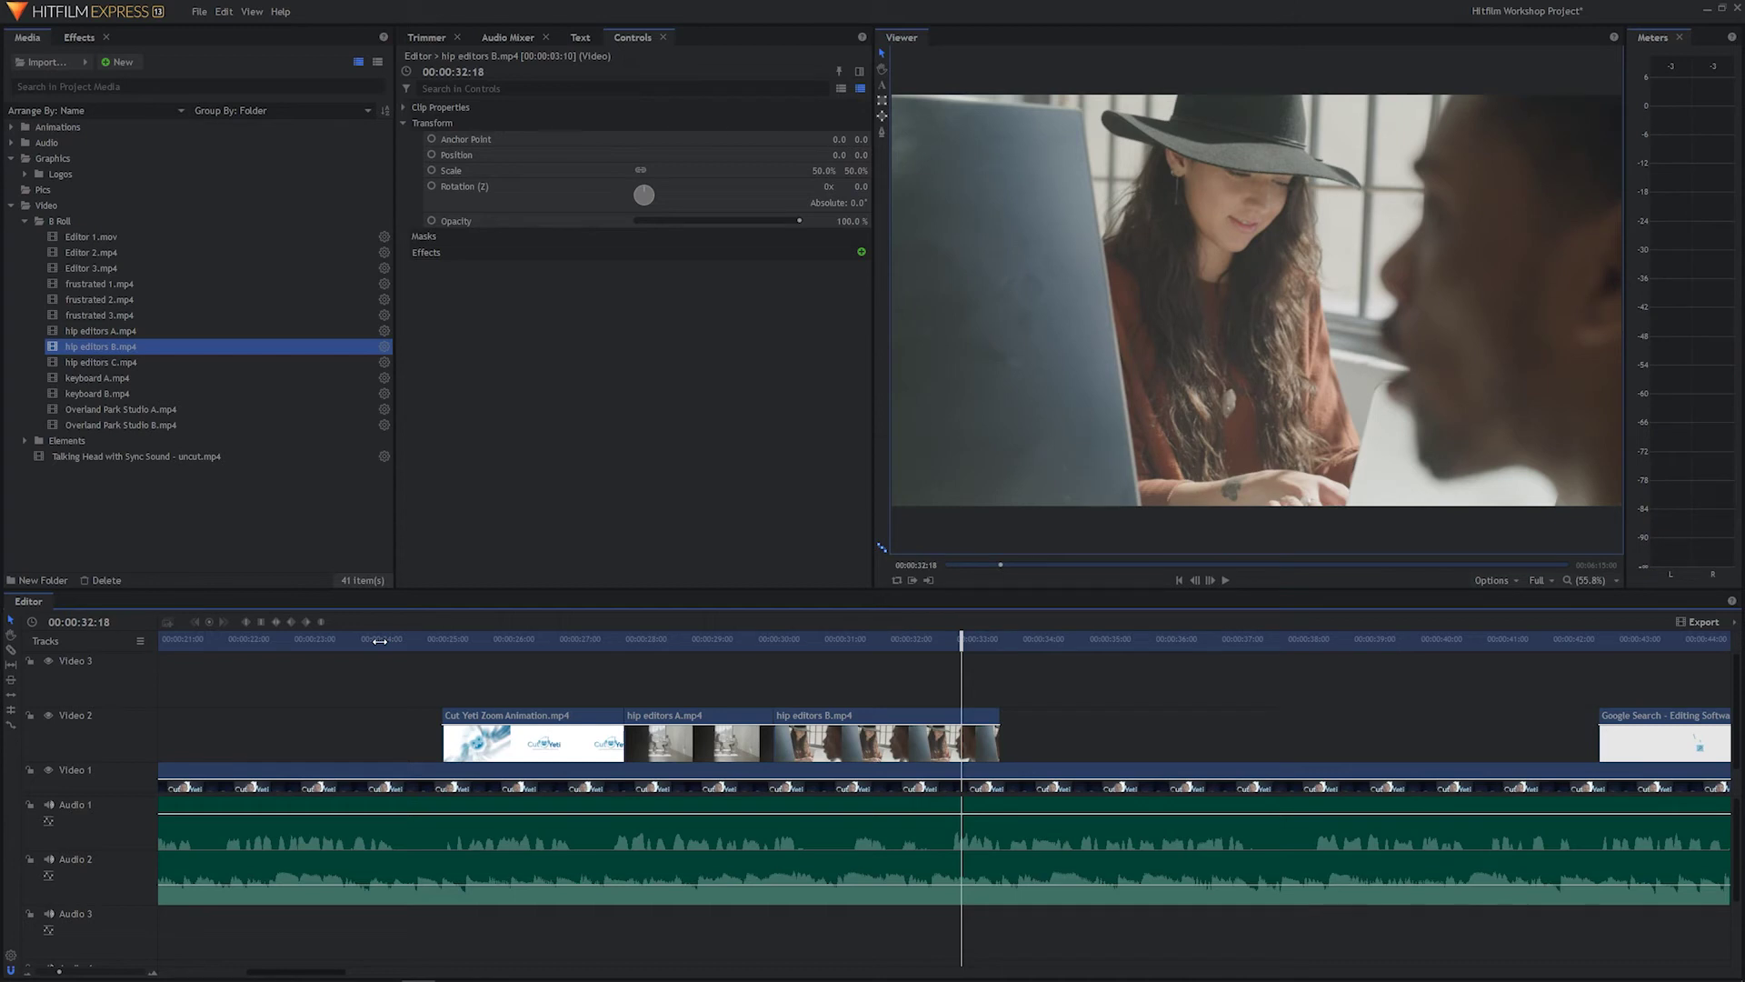
Step: Trim hip editors C in the Trimmer with its out point at 00:00:05:03 and place it on Video 2 at 00:00:32:16
{"action": "left_click", "coordinate": [88, 364]}
{"action": "double_click", "coordinate": [88, 364]}
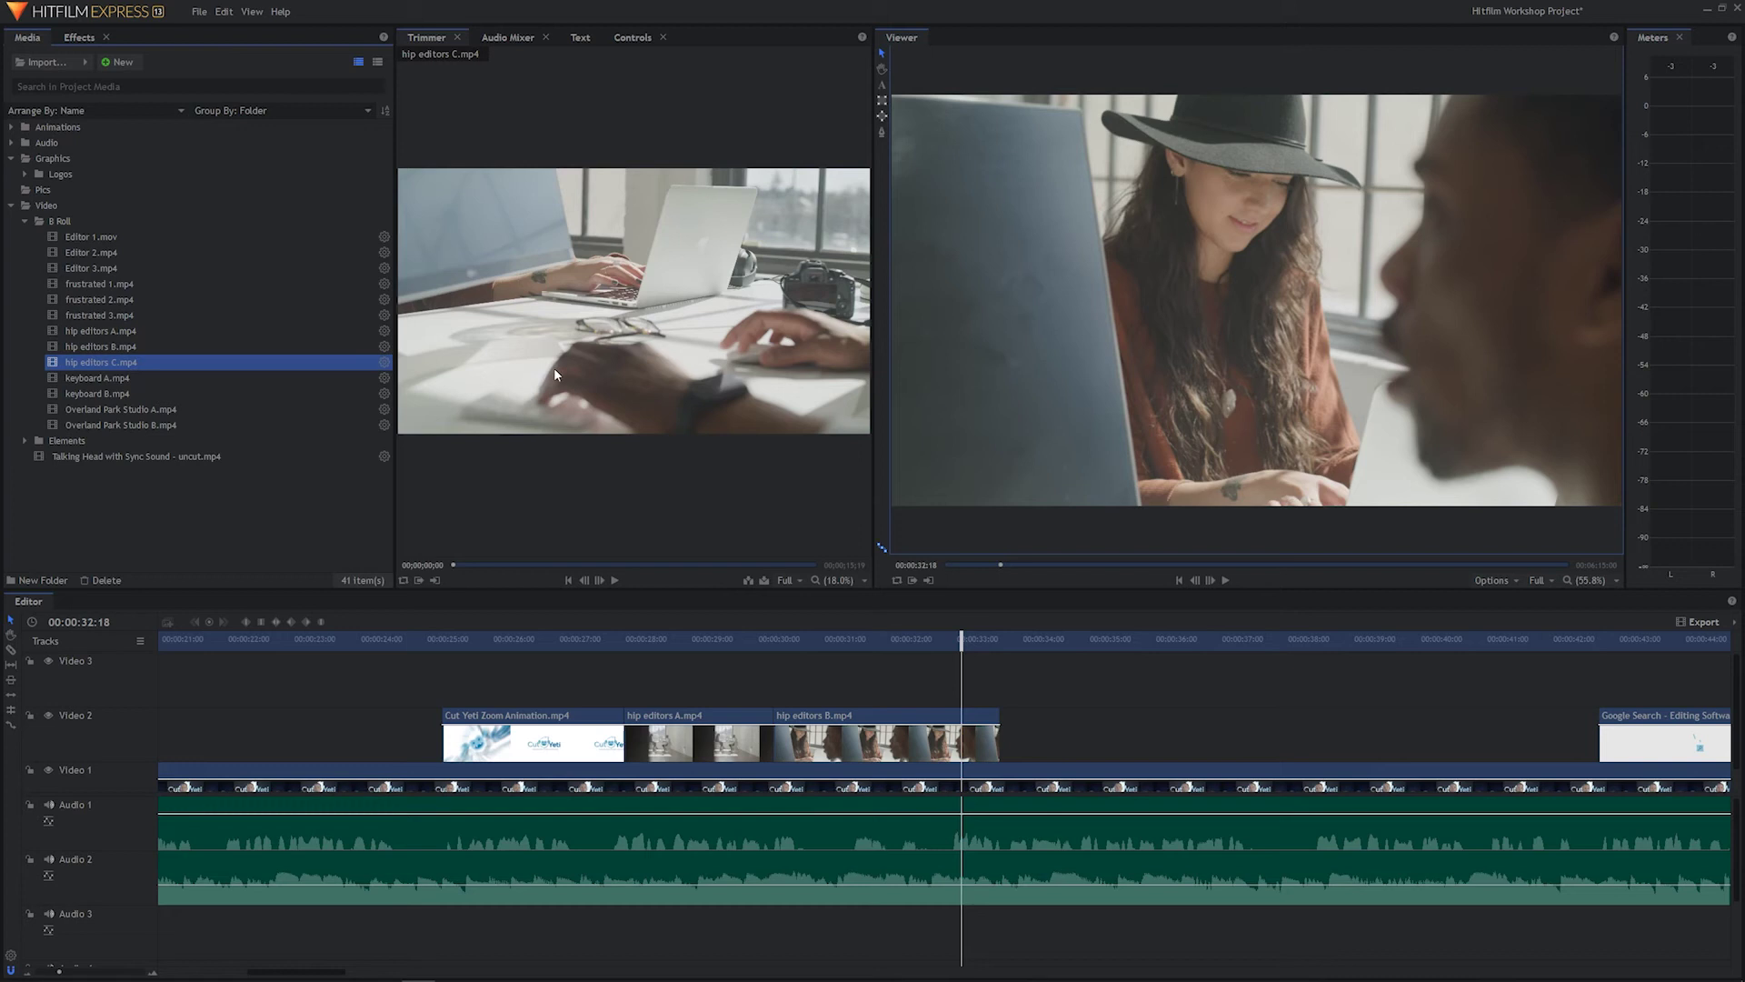
{"action": "left_click", "coordinate": [955, 634]}
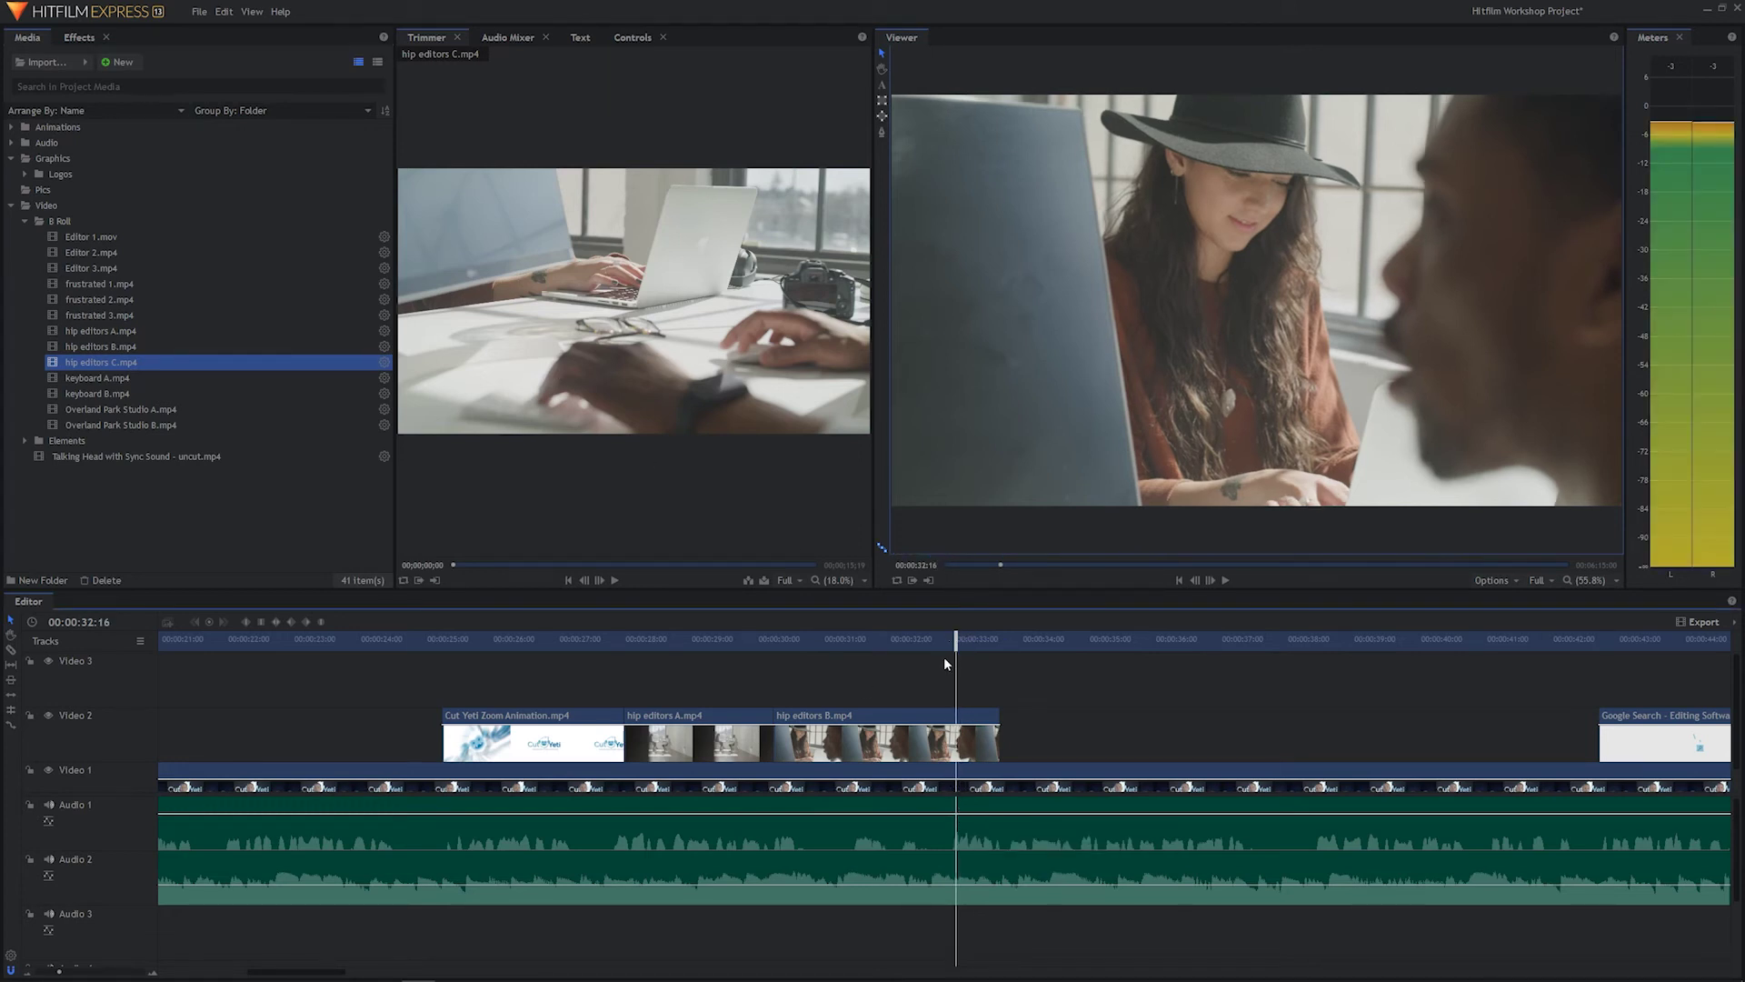
{"action": "left_click", "coordinate": [988, 639]}
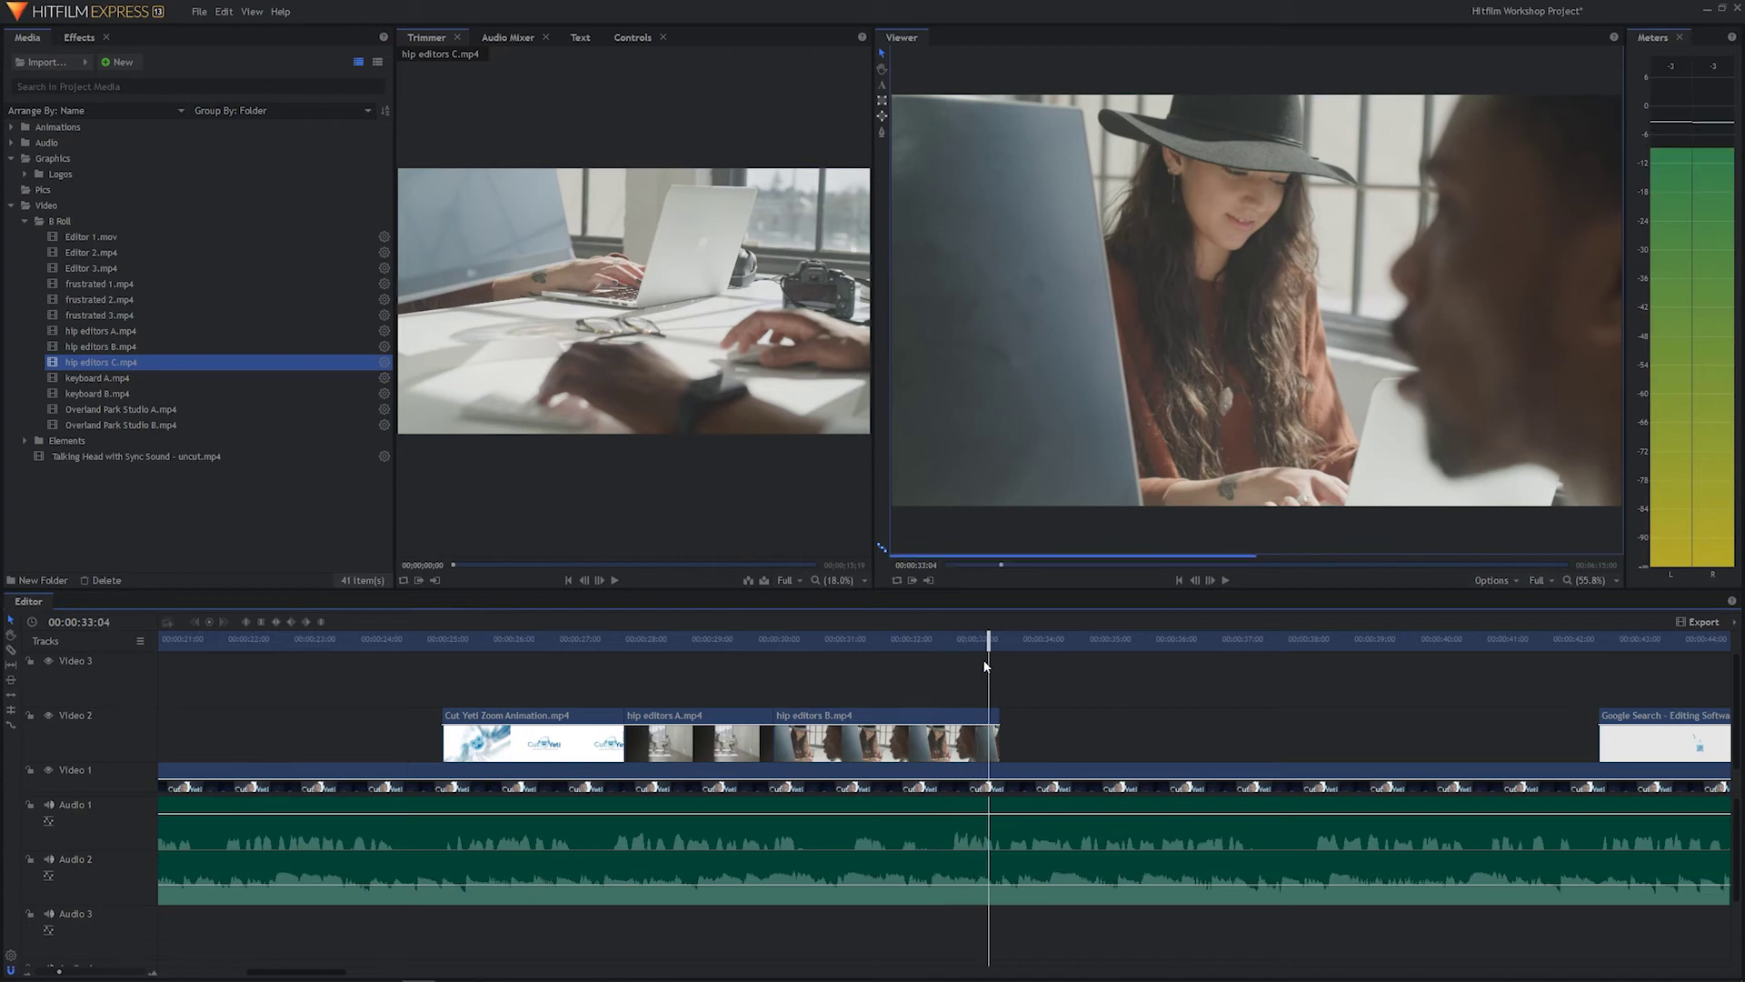
{"action": "left_click", "coordinate": [955, 637]}
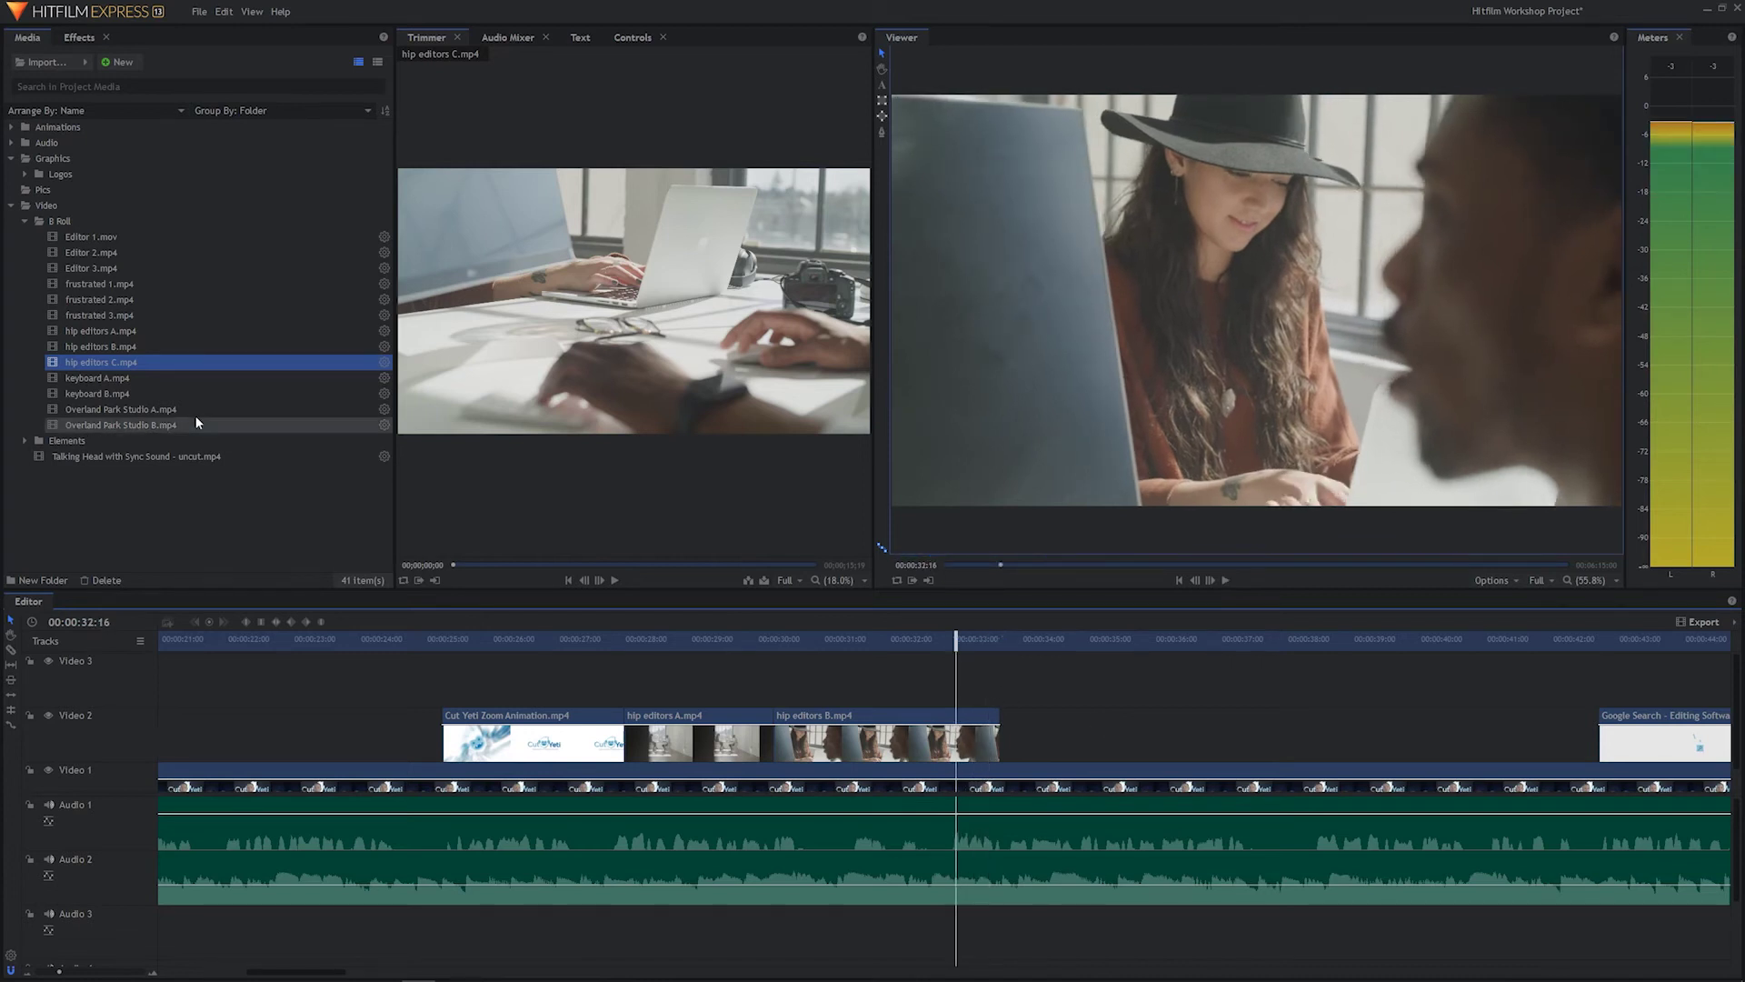
{"action": "left_click", "coordinate": [519, 565]}
{"action": "left_click_drag", "start_coordinate": [518, 570], "coordinate": [570, 565]}
{"action": "left_click_drag", "start_coordinate": [622, 303], "coordinate": [957, 707]}
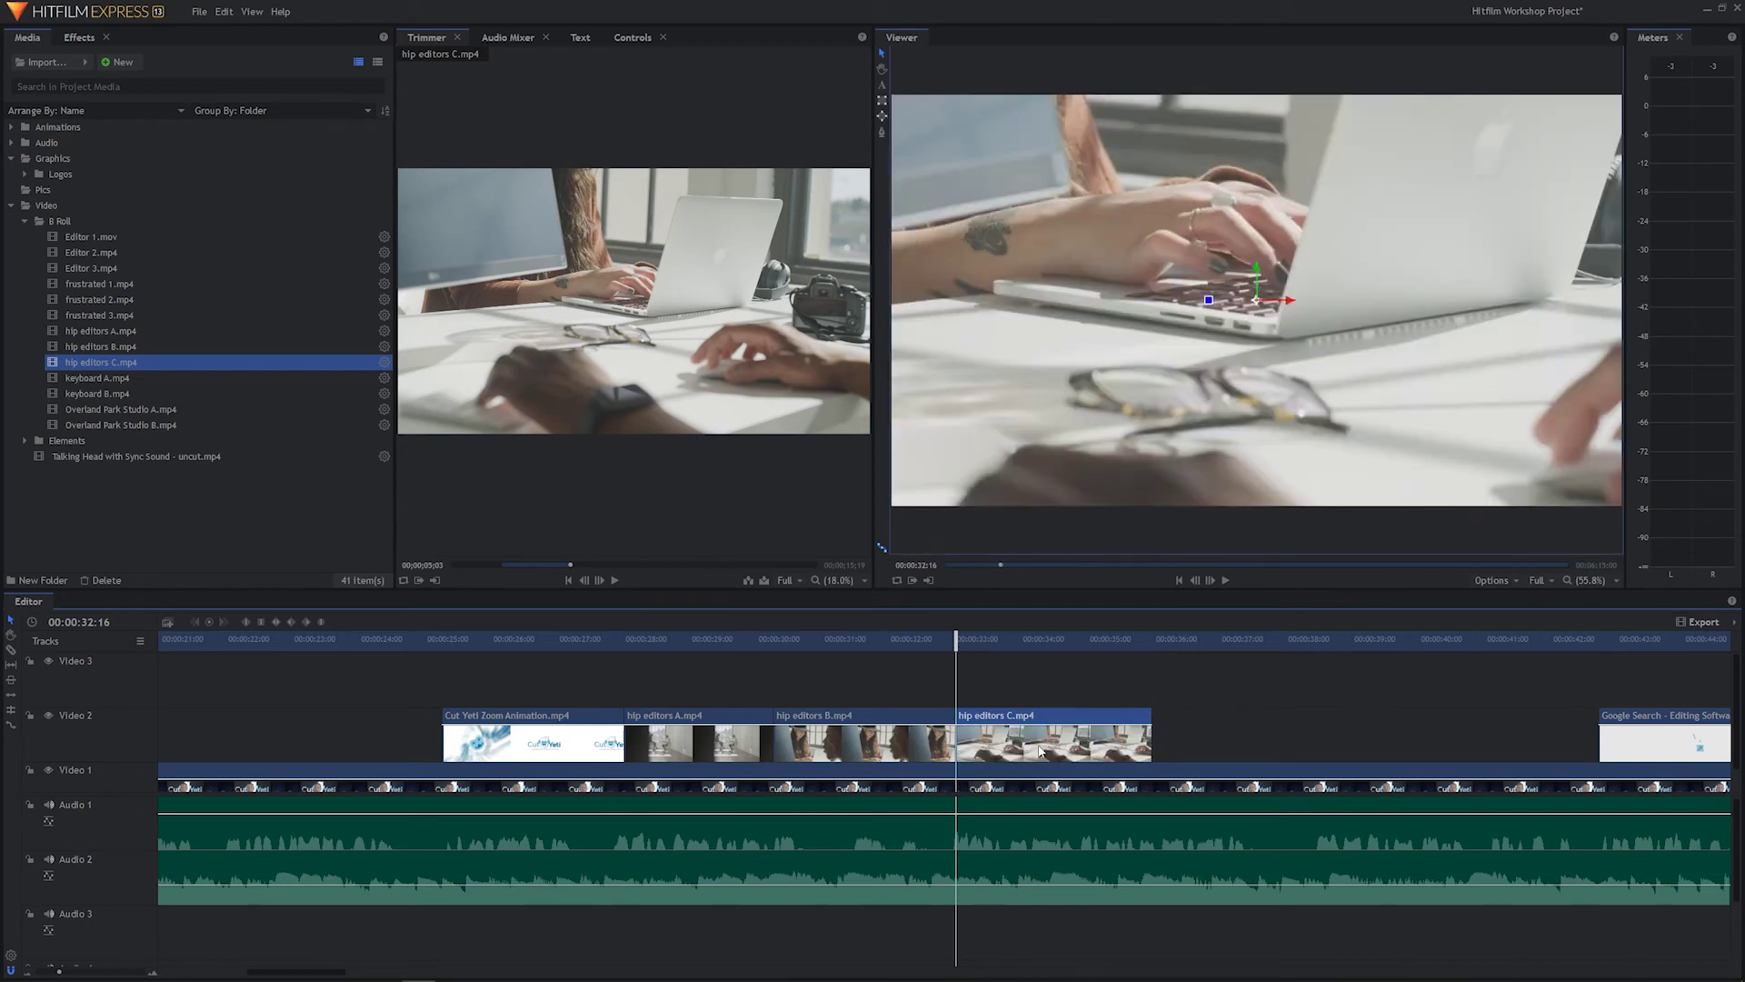
Step: Scale the hip editors C clip to 50%
{"action": "left_click", "coordinate": [639, 47]}
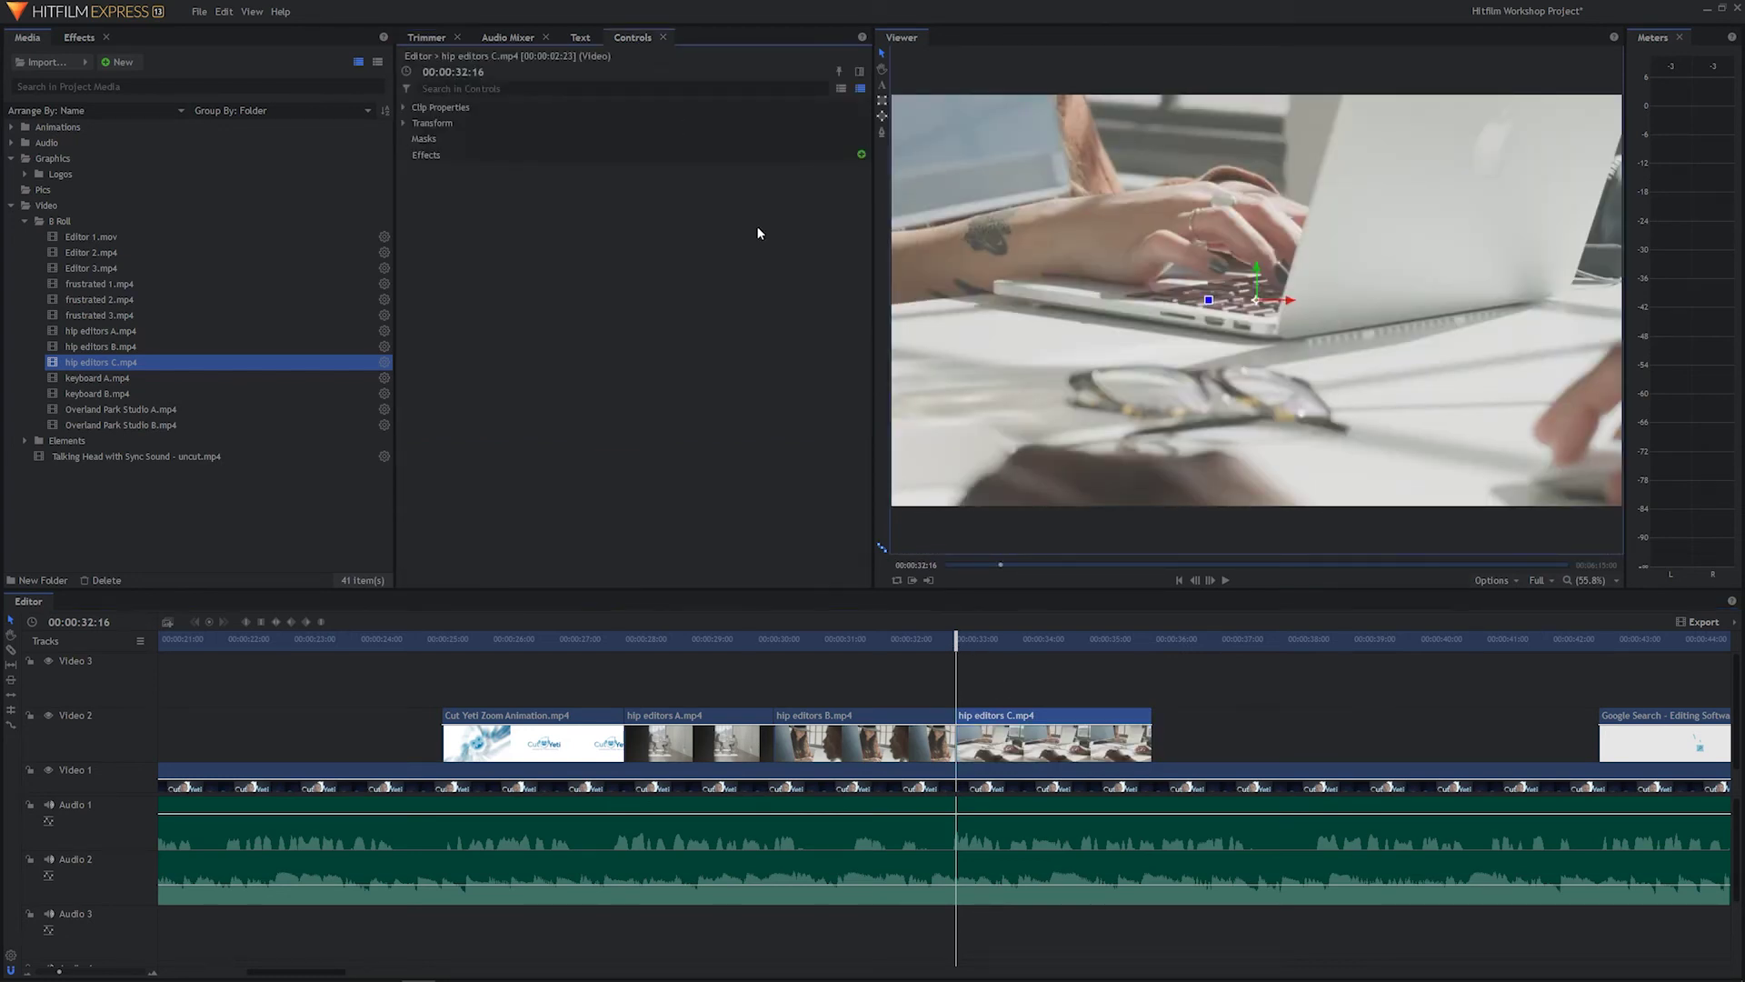
{"action": "left_click", "coordinate": [403, 123]}
{"action": "left_click", "coordinate": [823, 170]}
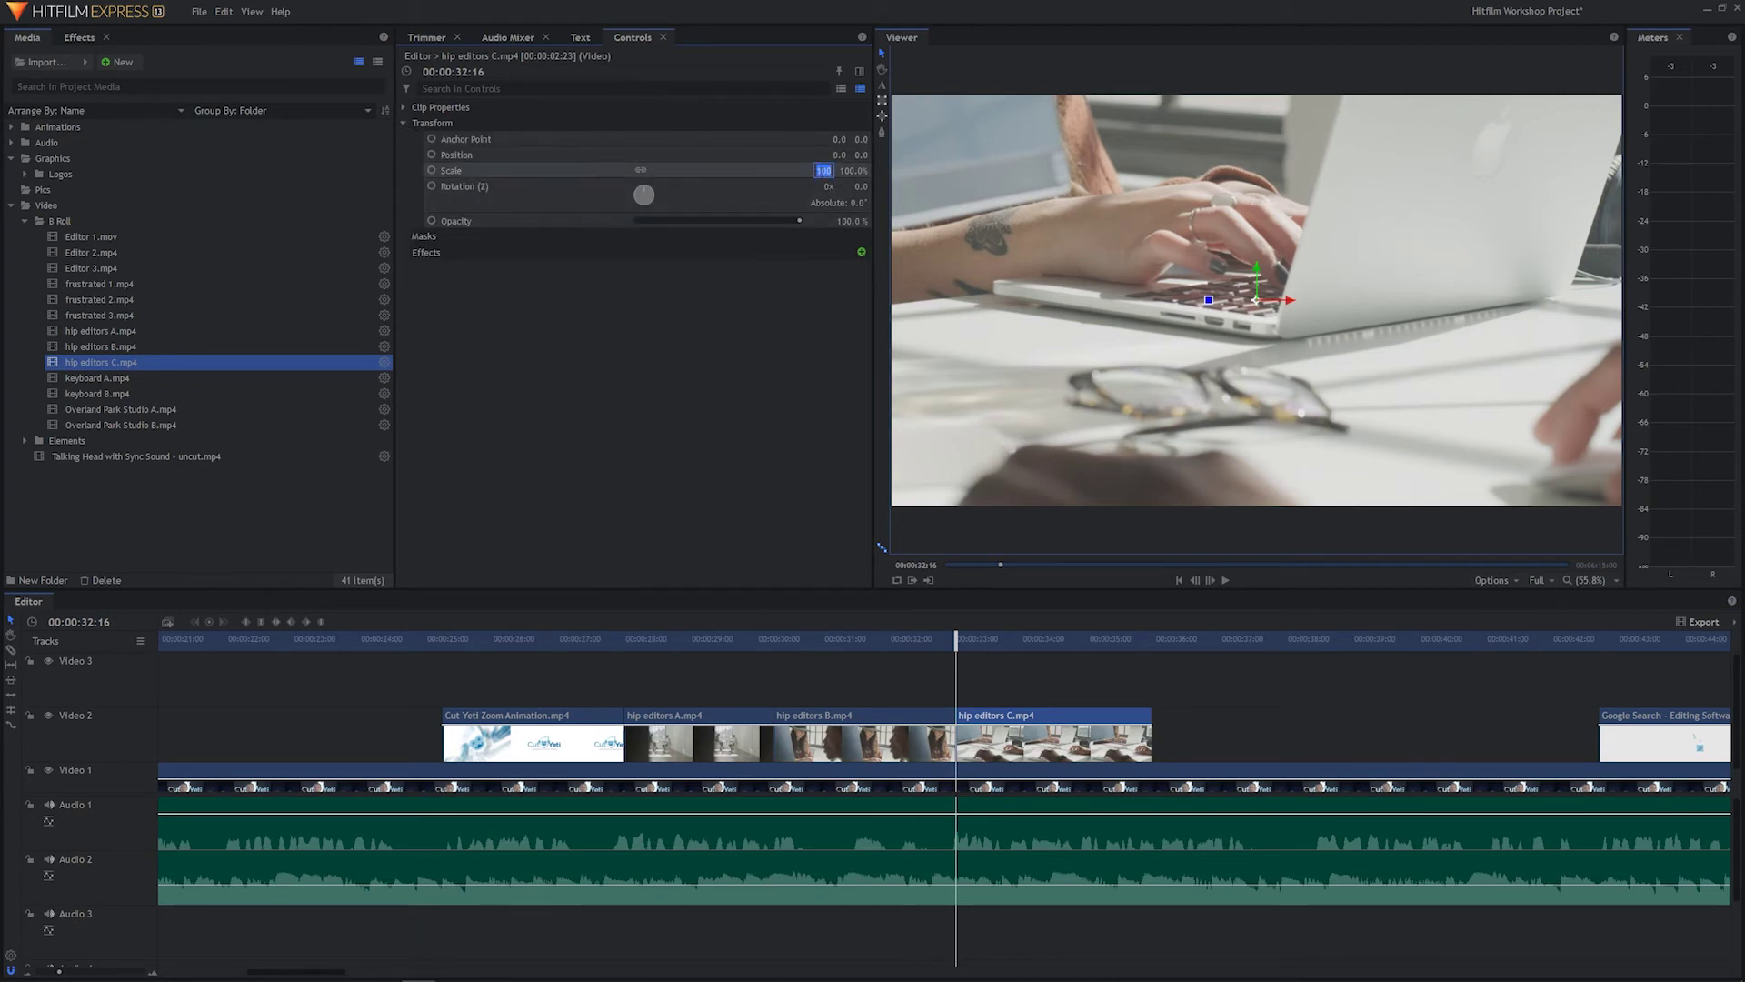
{"action": "type", "text": "50"}
{"action": "key", "text": "Return"}
Step: Play the sequence from 00:00:23:20 to past the end of hip editors C to review its timing against the speech
{"action": "left_click_drag", "start_coordinate": [946, 651], "coordinate": [366, 662]}
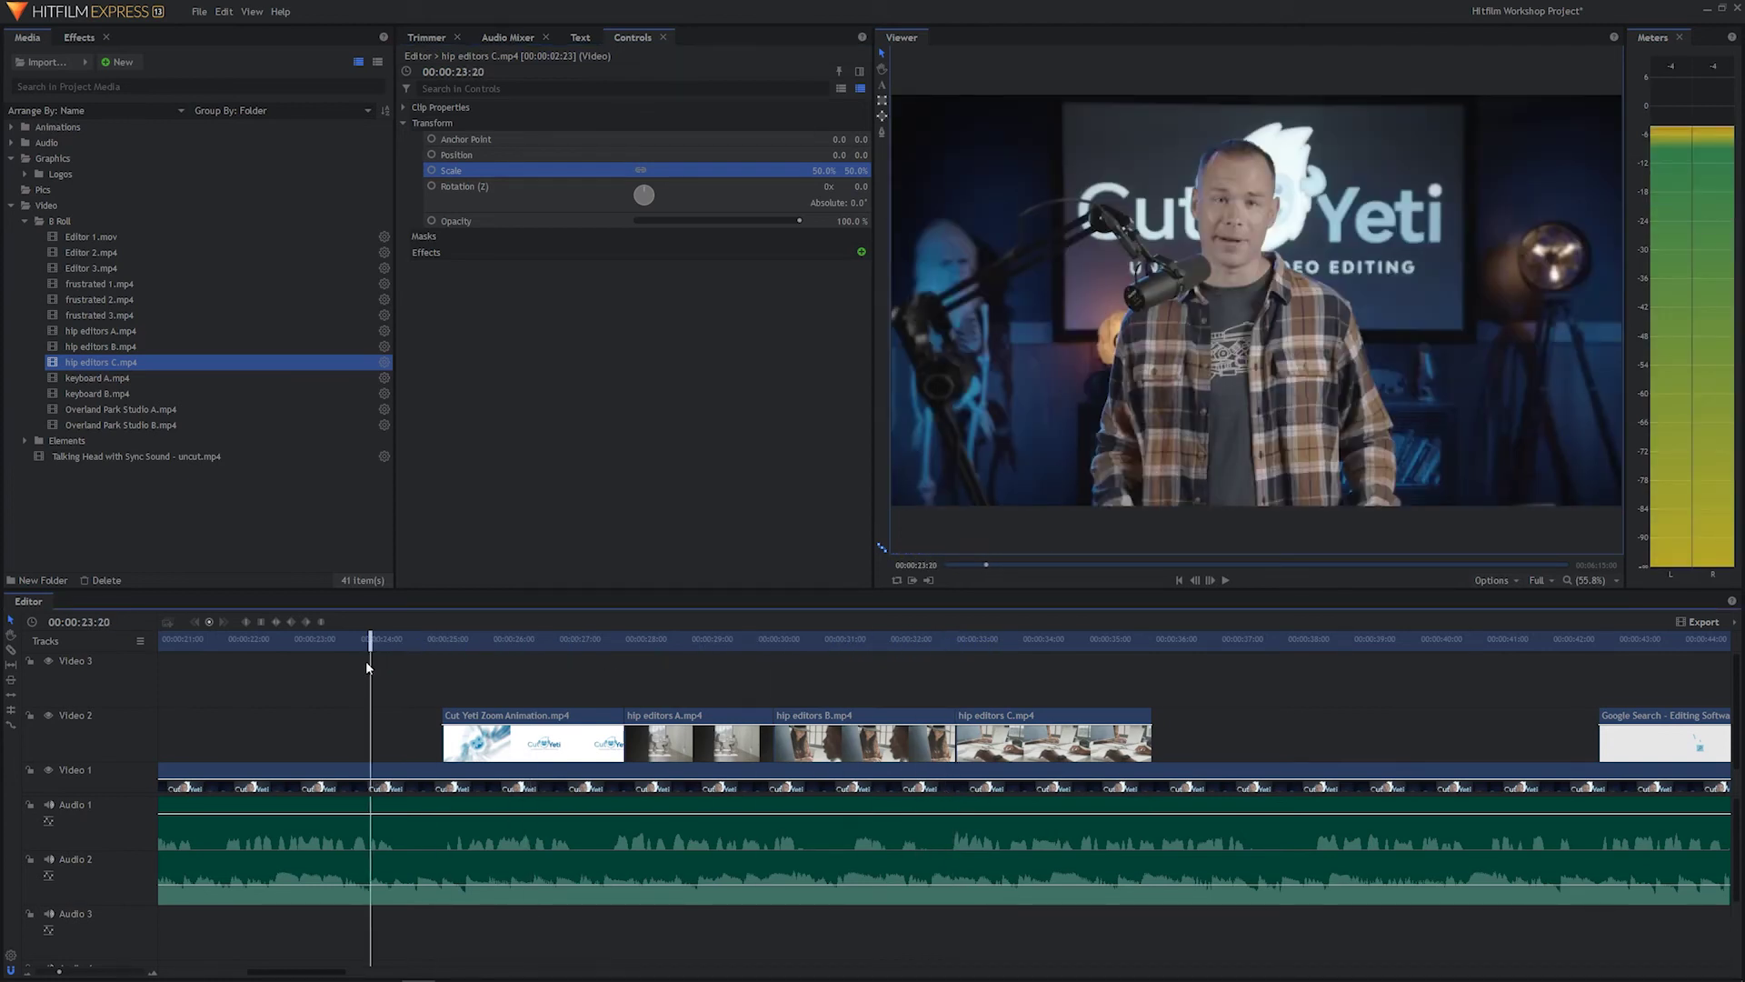
{"action": "key", "text": "space"}
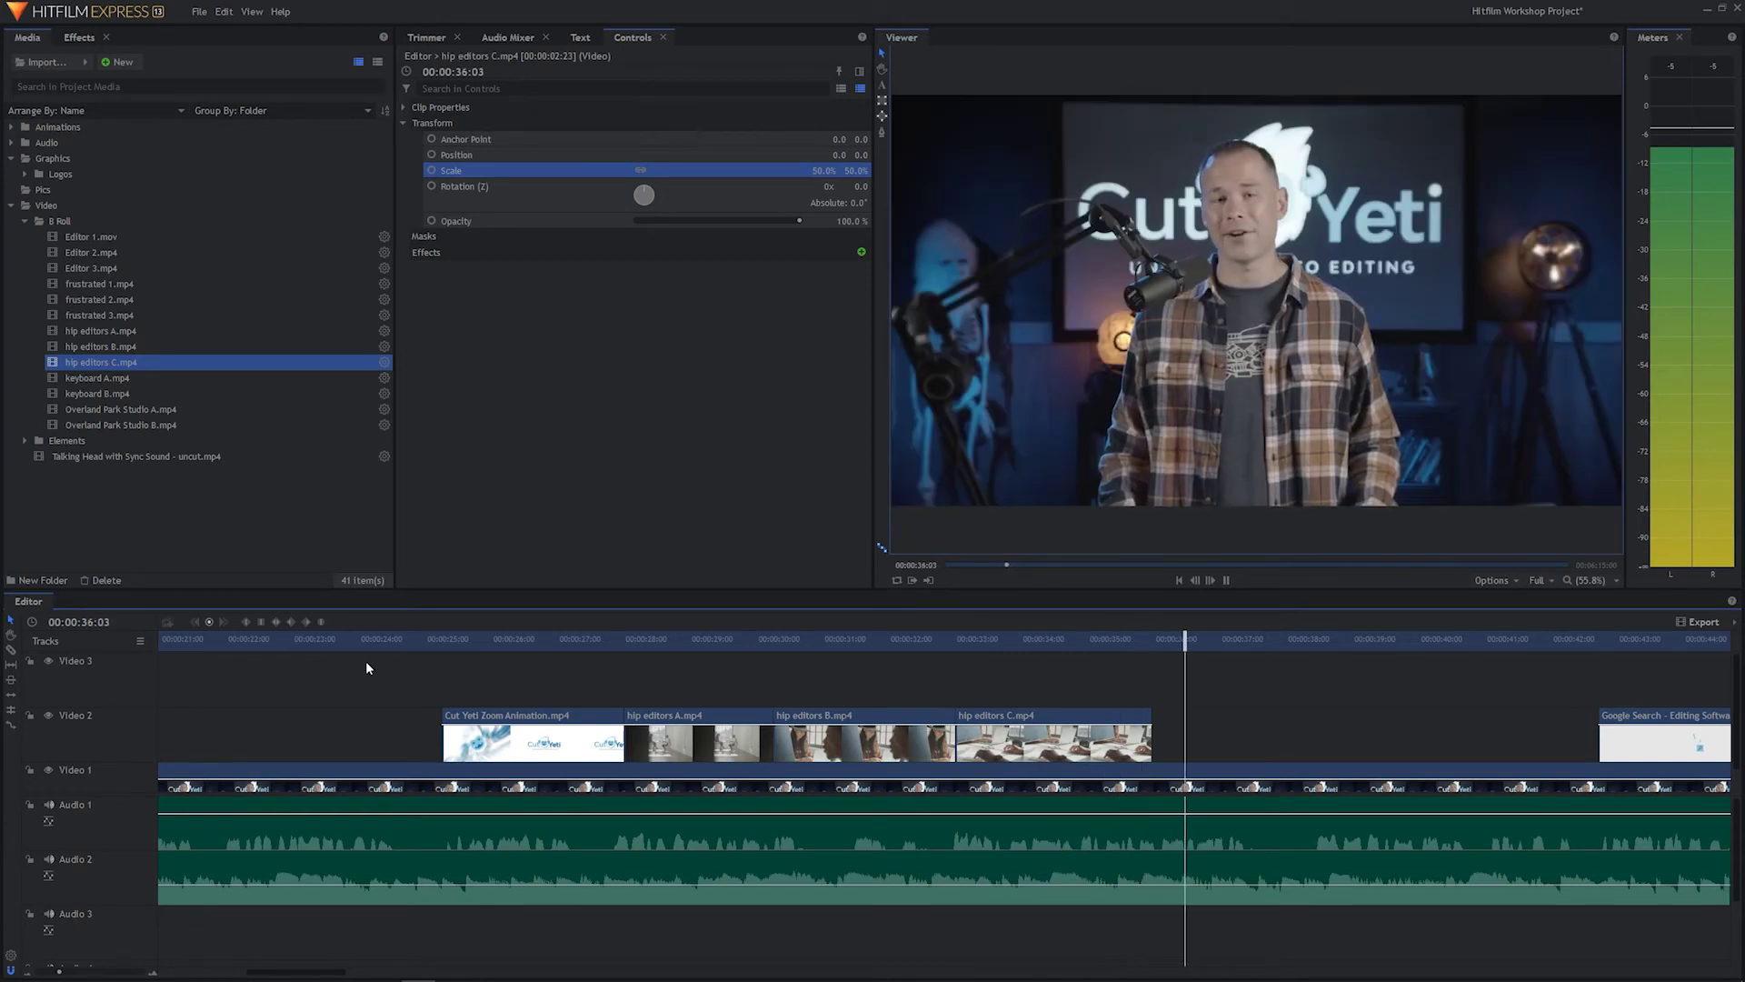
{"action": "key", "text": "space"}
Step: Replay the hip editors C section and trim the end of that clip to 00:00:34:15
{"action": "left_click", "coordinate": [1018, 639]}
{"action": "key", "text": "space"}
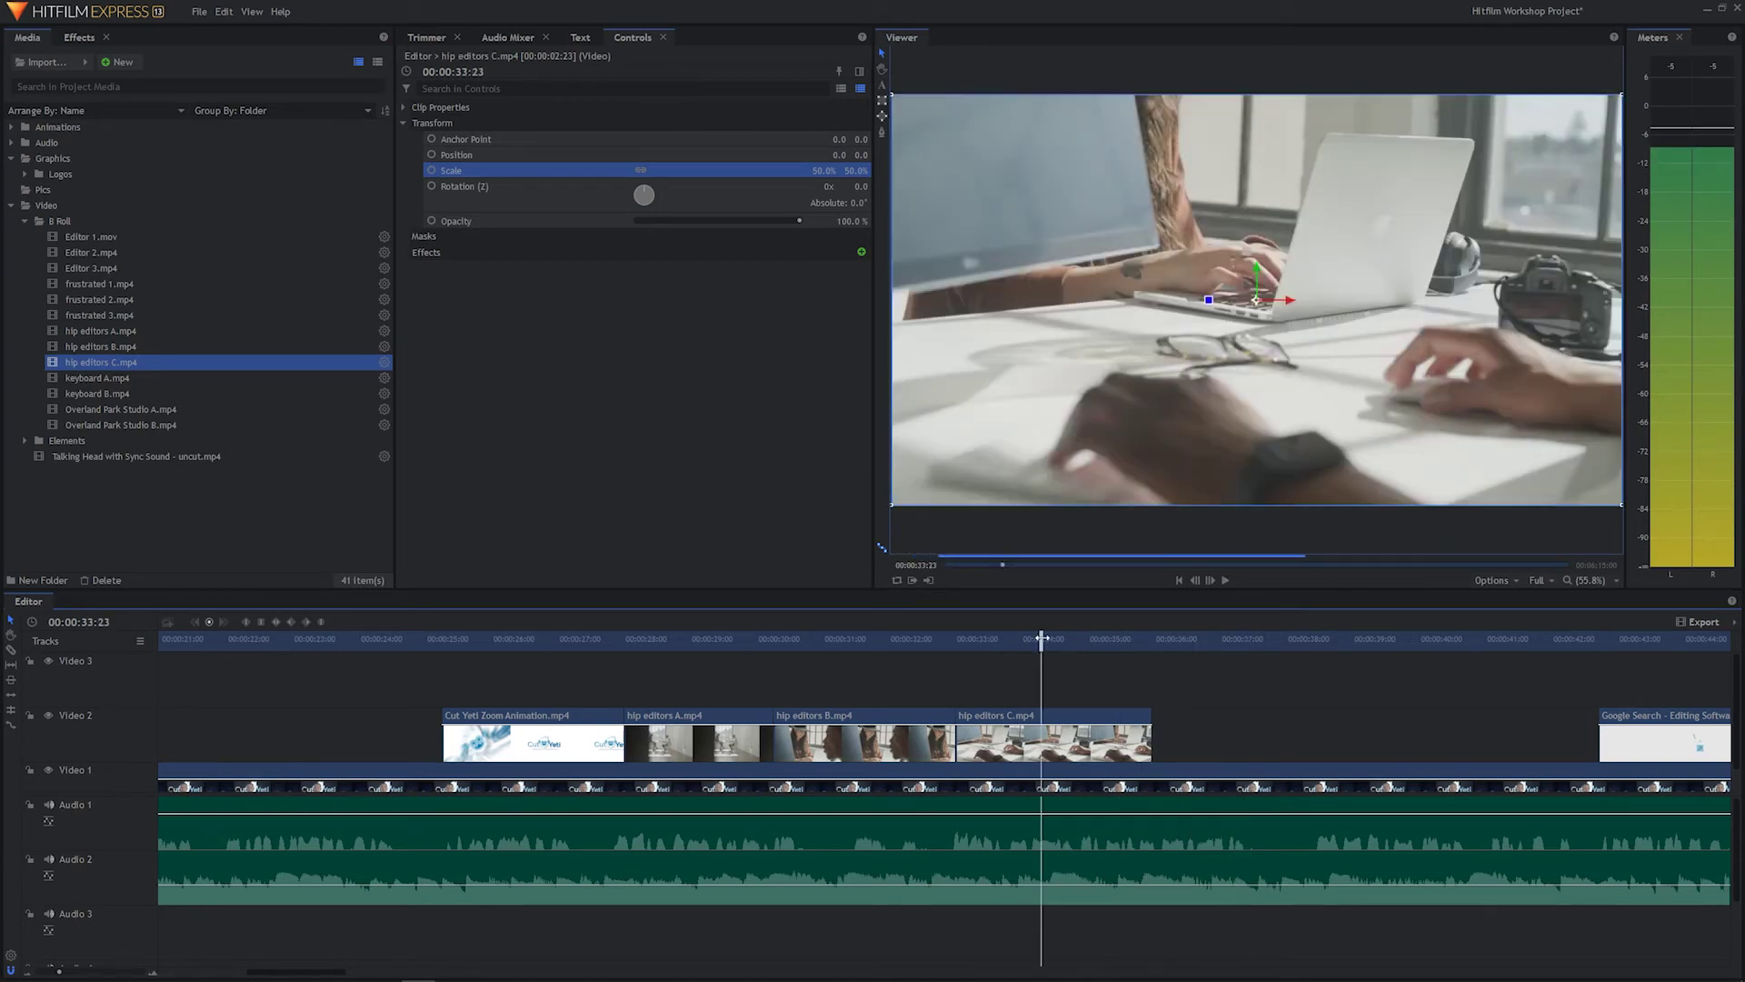
{"action": "key", "text": "space"}
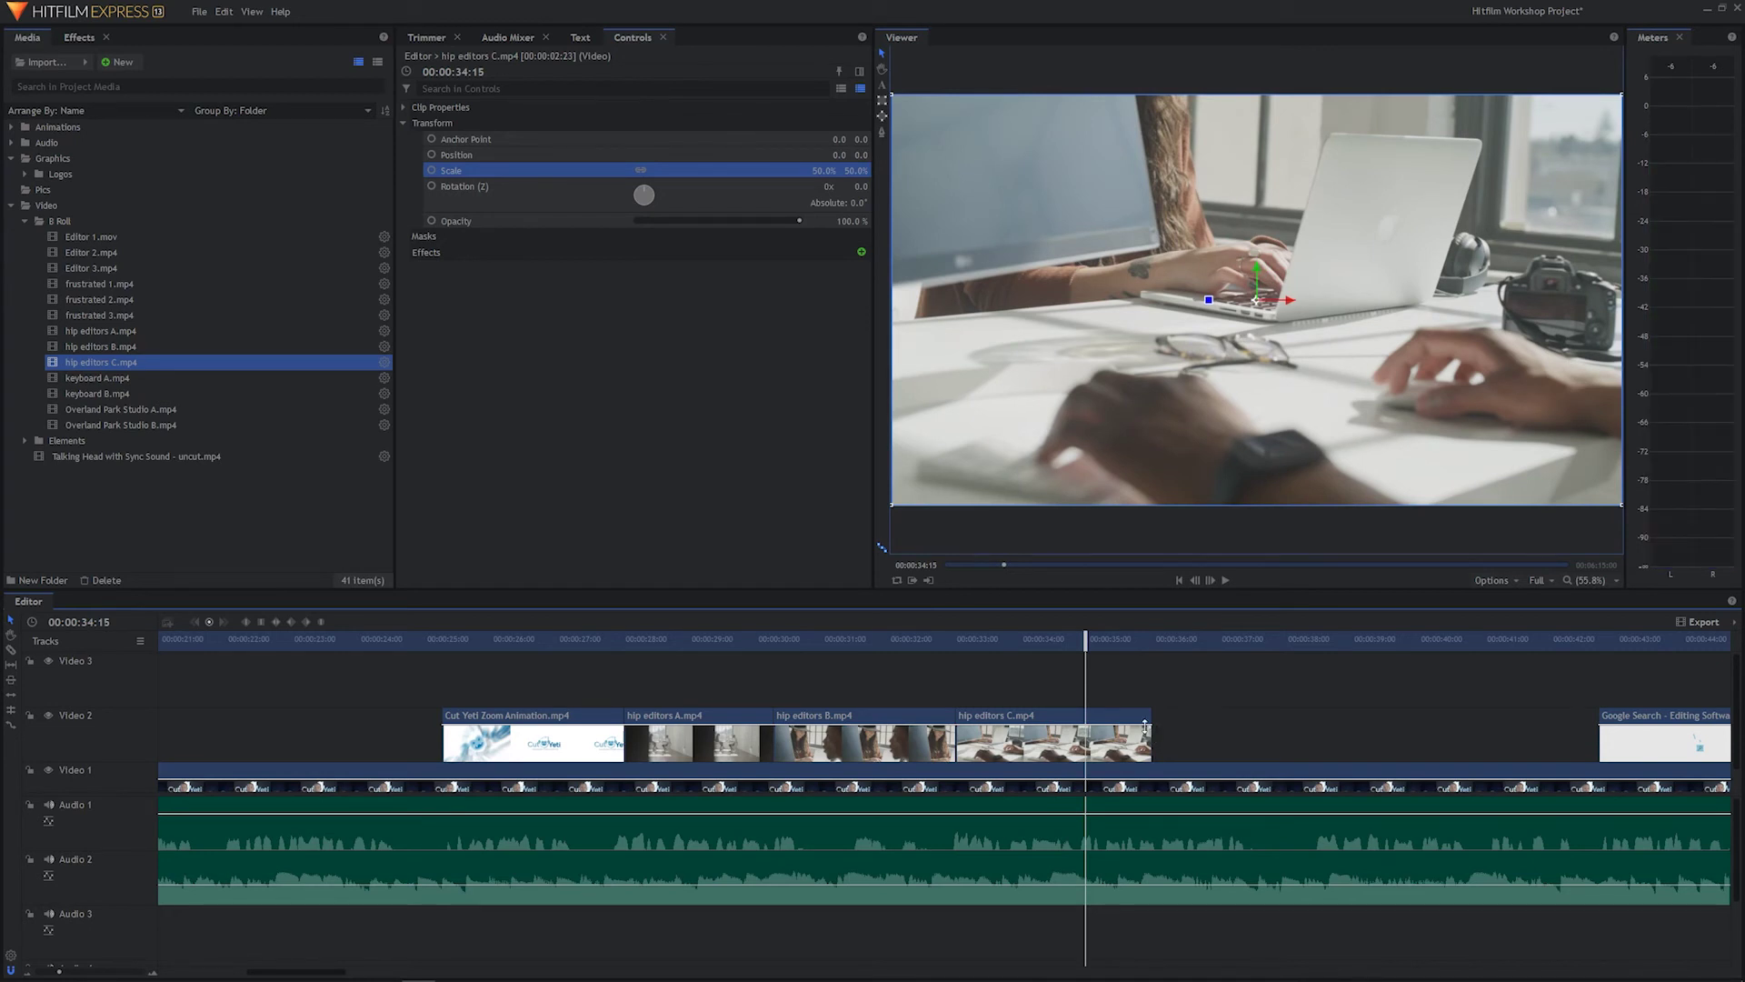
{"action": "left_click_drag", "start_coordinate": [1145, 727], "coordinate": [1085, 727]}
{"action": "left_click", "coordinate": [1453, 689]}
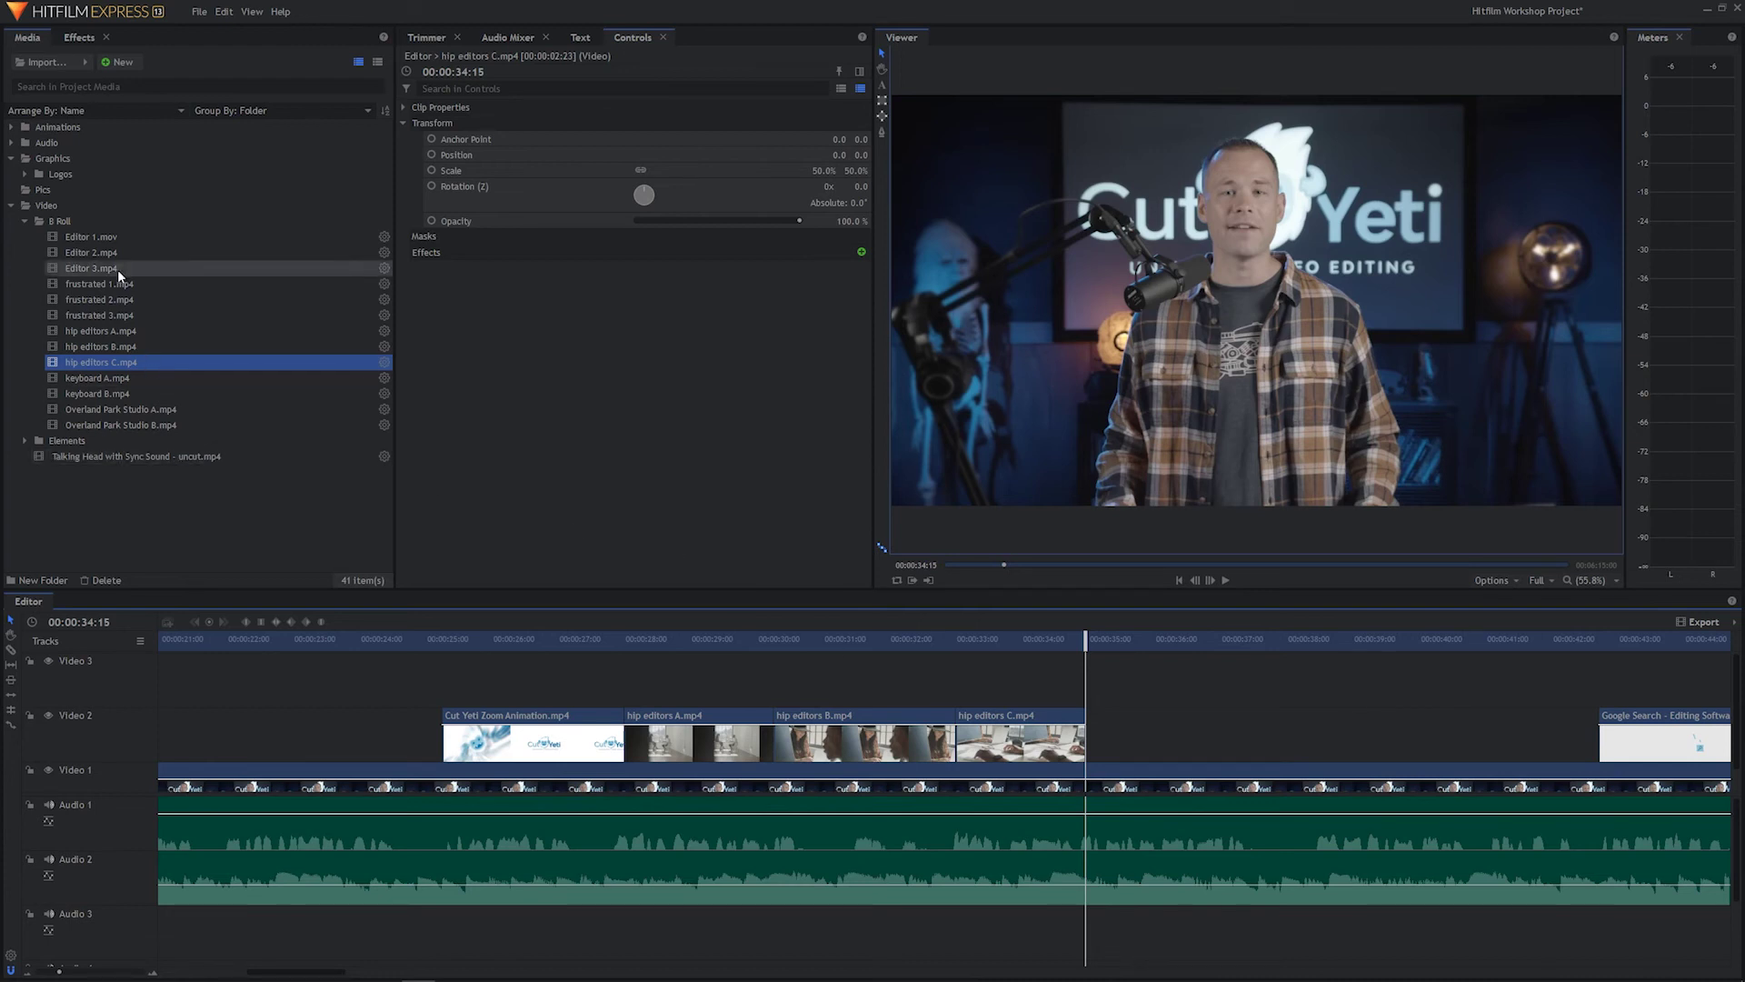
Step: Trim Overland Park Studio B from 00:00:00:20 to 00:00:01:14 and place it on Video 2 directly after hip editors C
{"action": "left_click", "coordinate": [103, 410]}
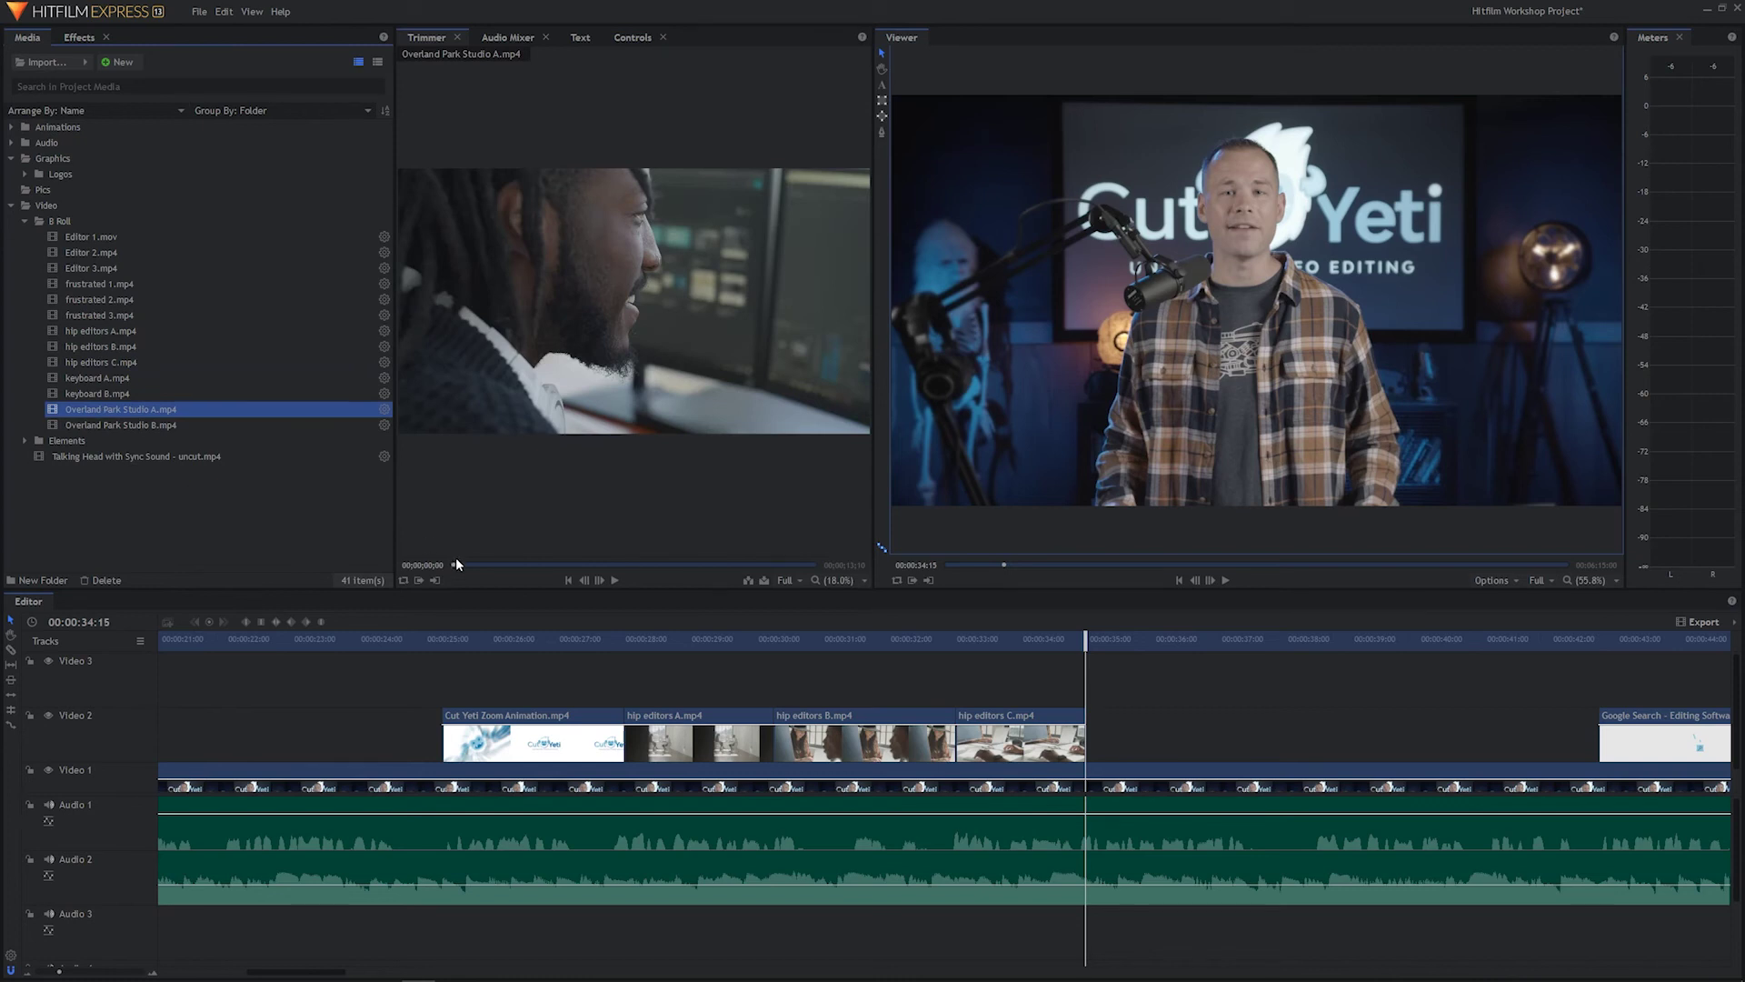
{"action": "left_click", "coordinate": [151, 427]}
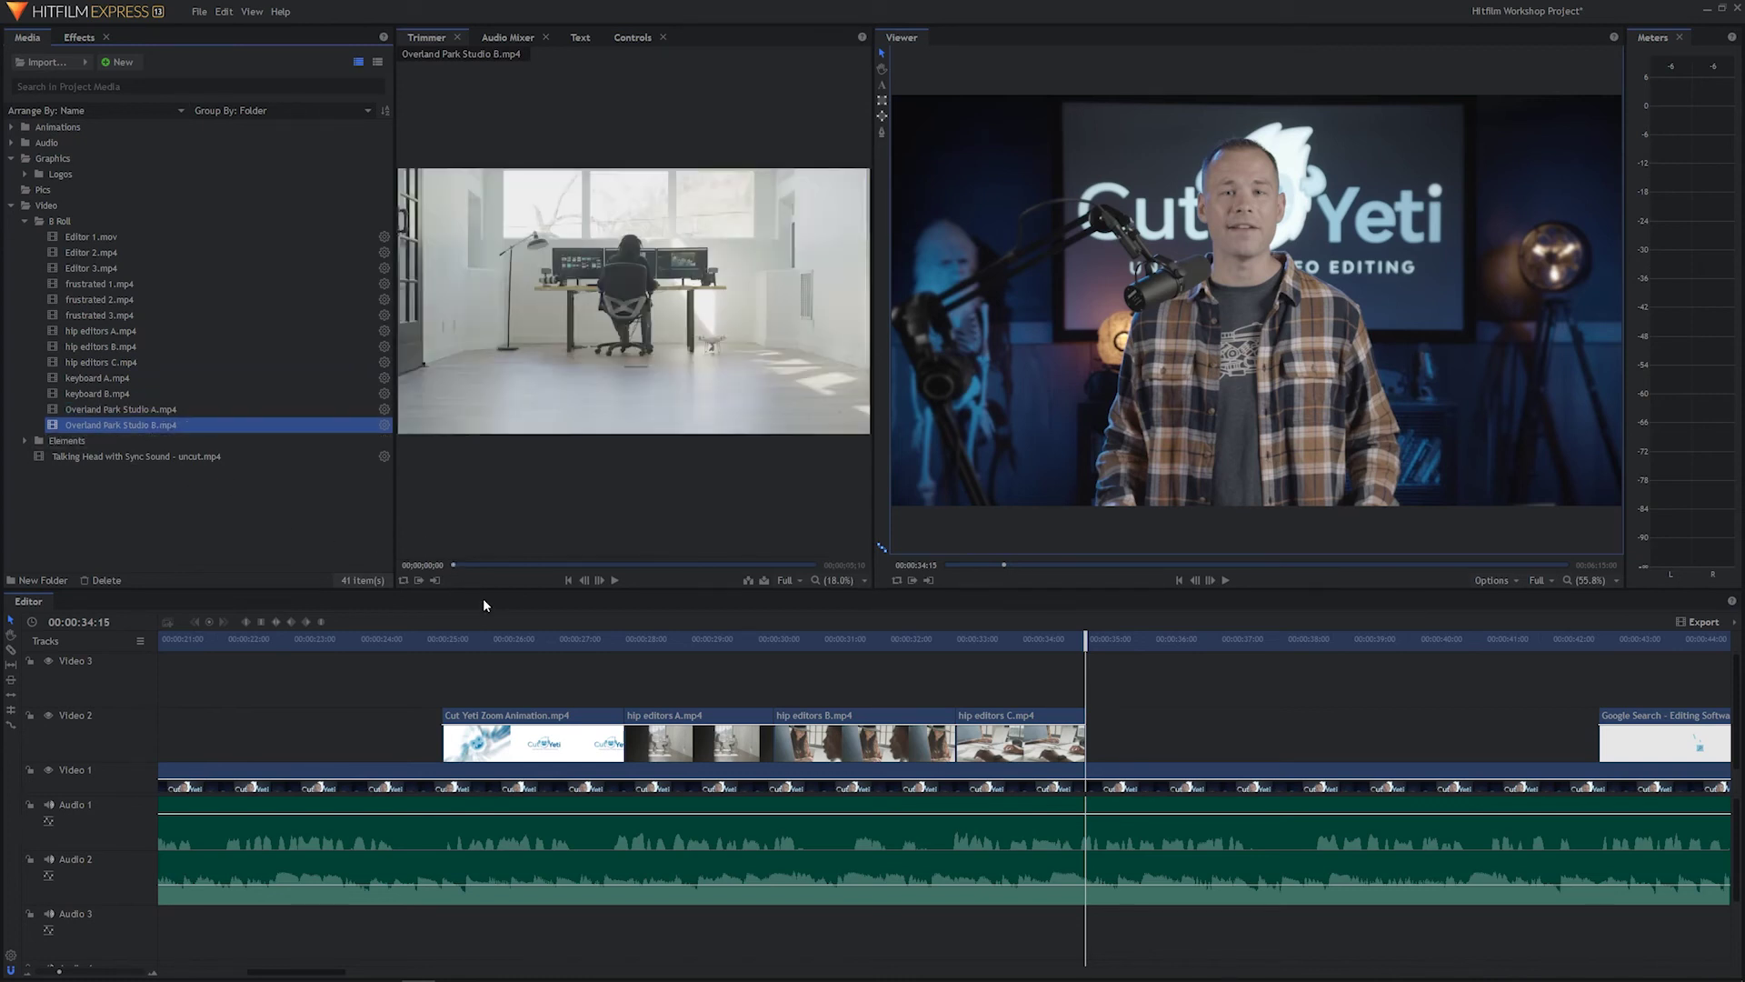
{"action": "mouse_move", "coordinate": [503, 565]}
{"action": "left_mouse_down"}
{"action": "mouse_move", "coordinate": [734, 565]}
{"action": "mouse_move", "coordinate": [506, 569]}
{"action": "left_mouse_up"}
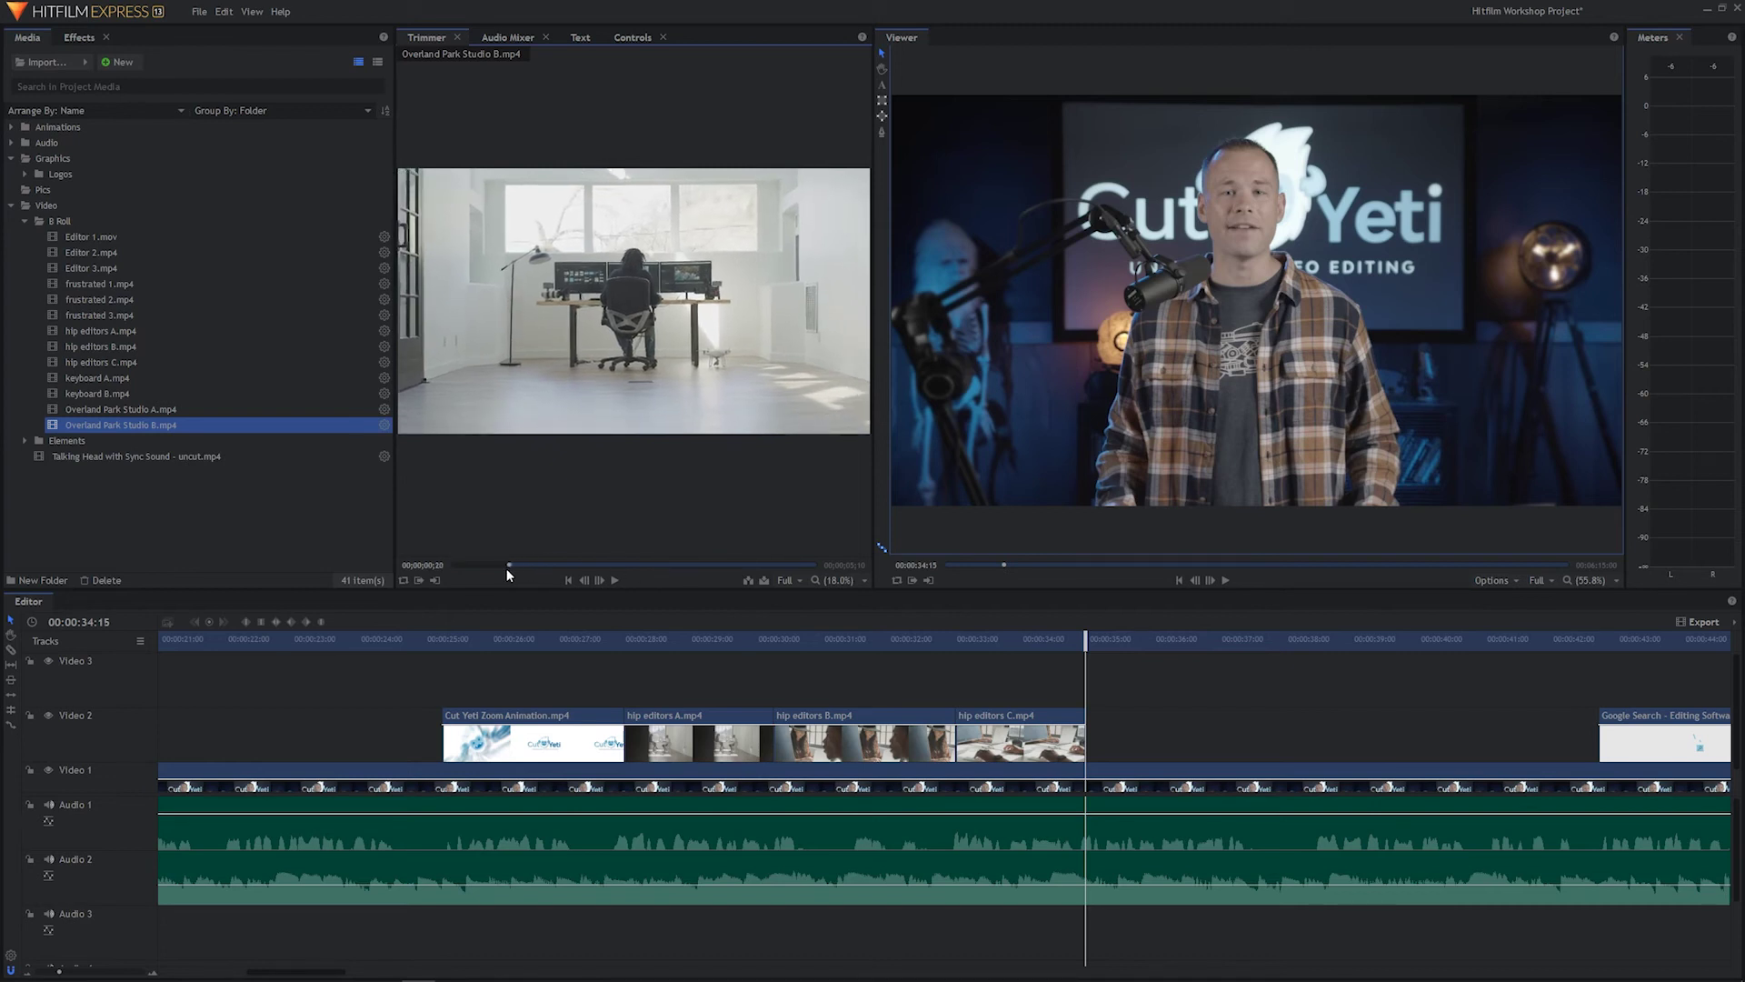
{"action": "left_click_drag", "start_coordinate": [509, 566], "coordinate": [1100, 727]}
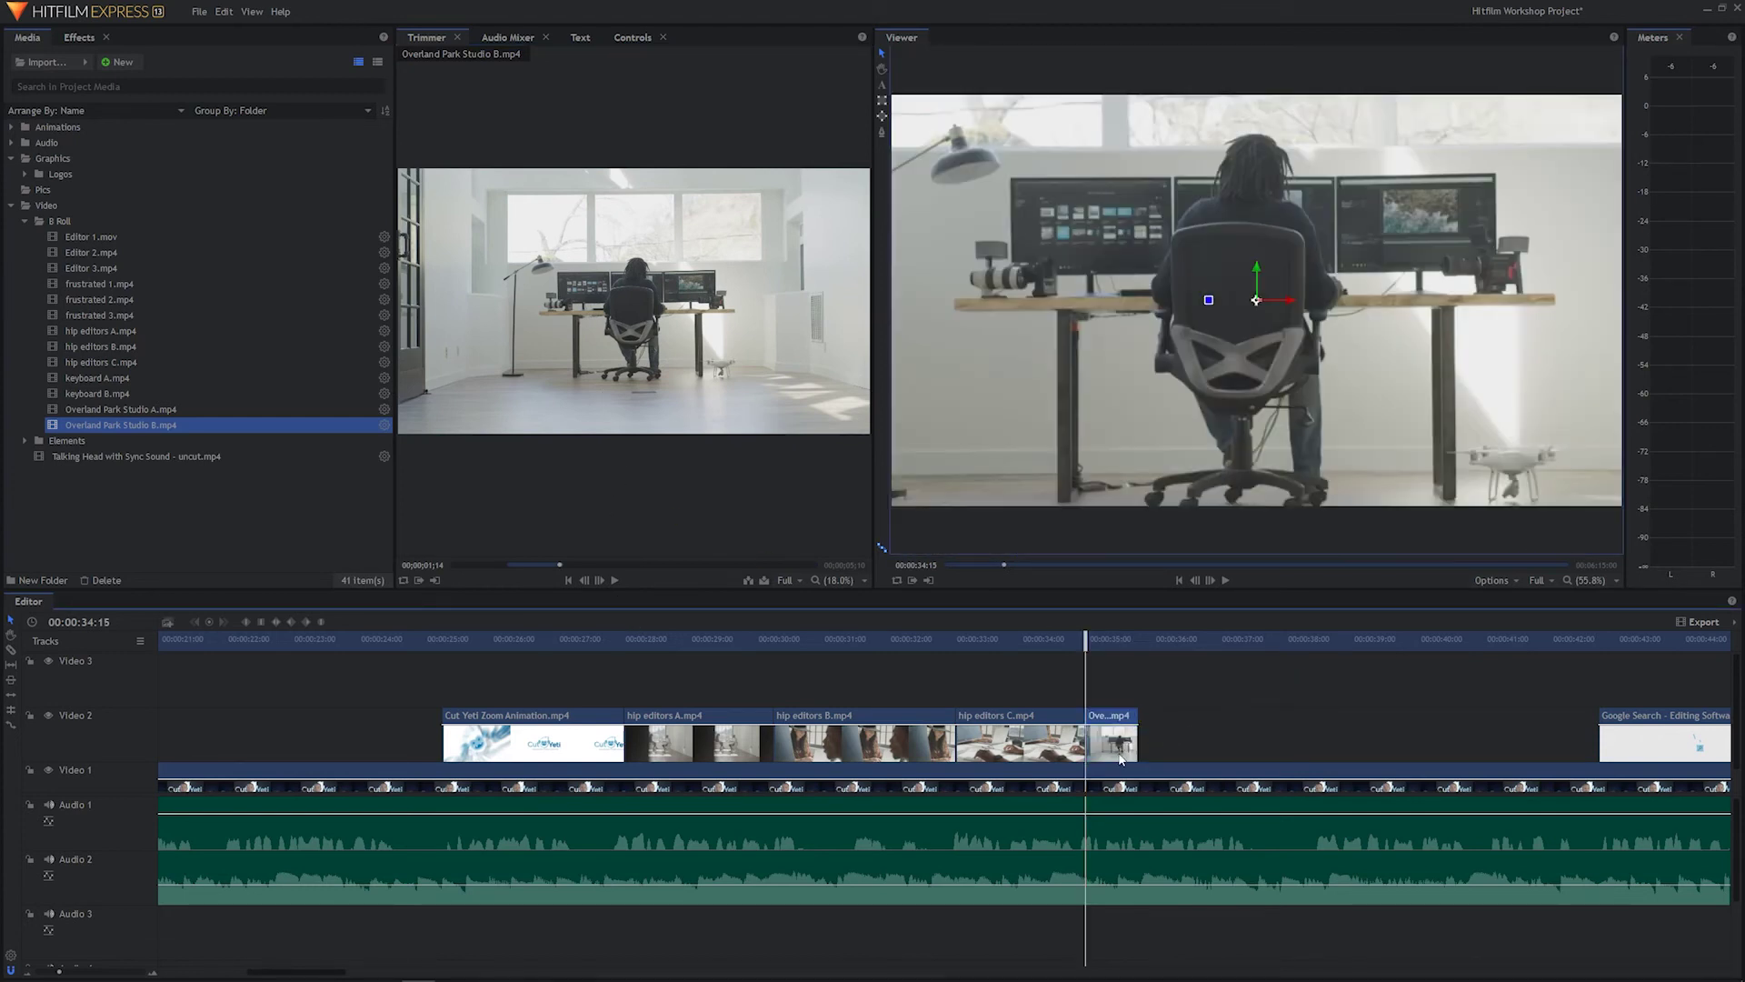
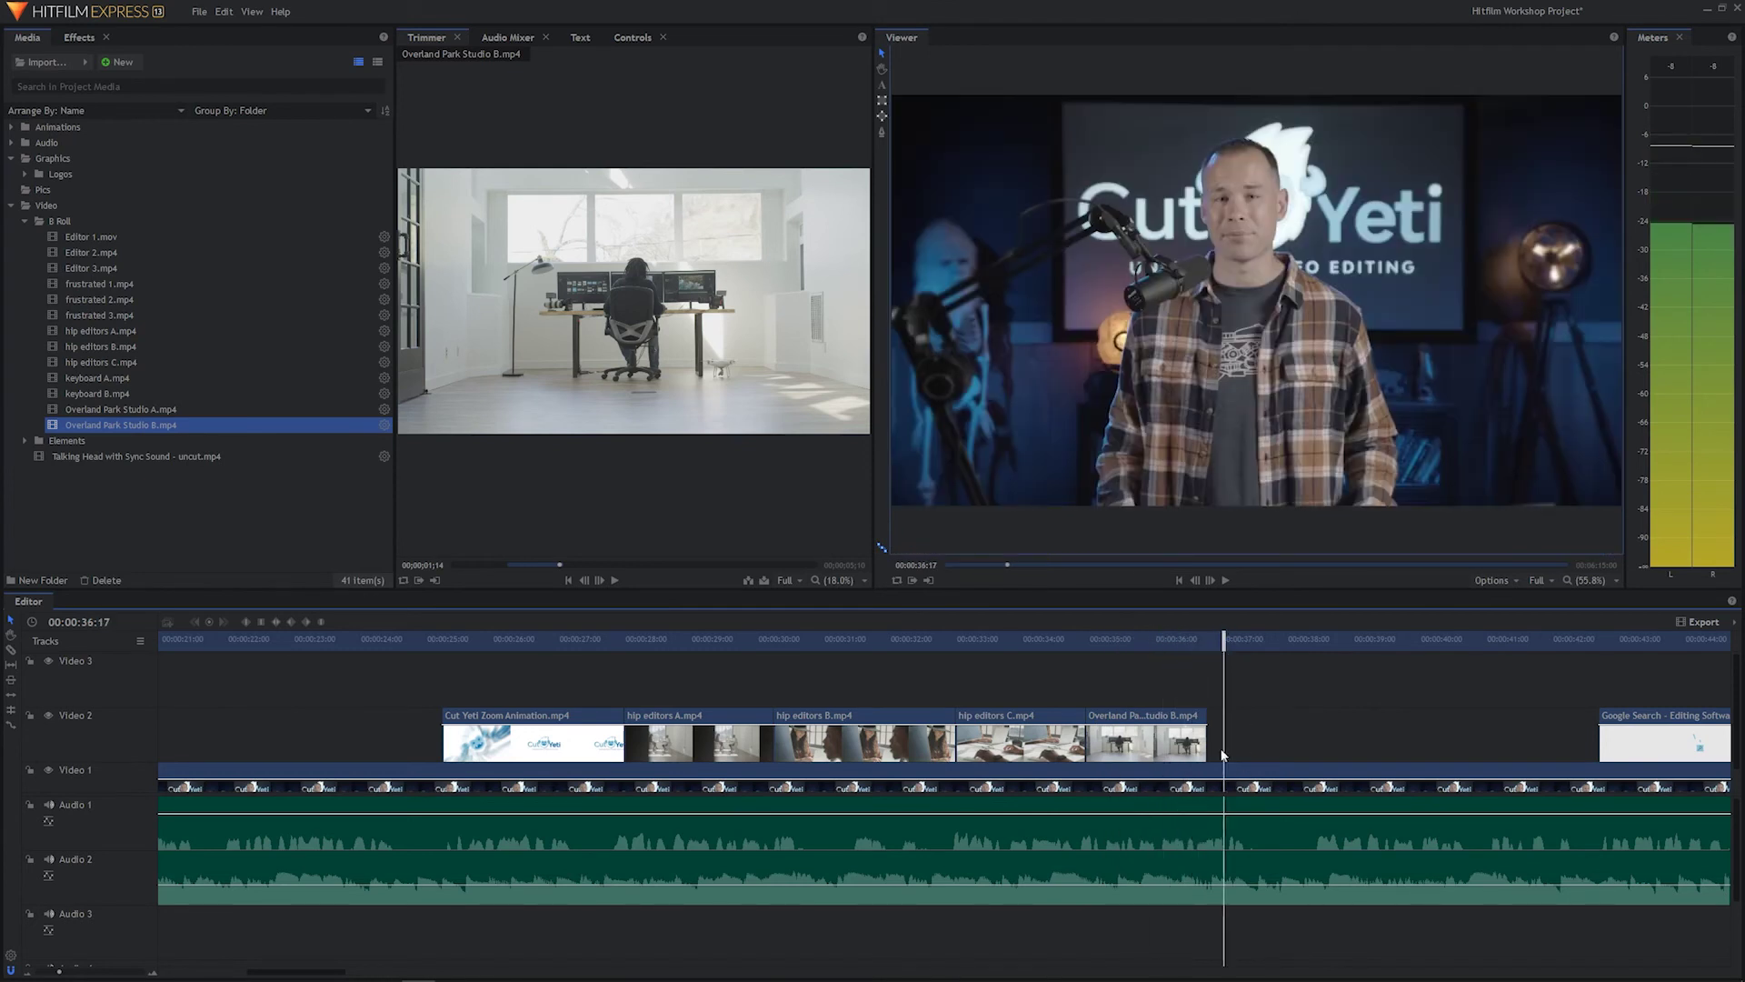
Step: Extend the end of the Overland Park Studio B clip on Video 2 and play through it to check its length
{"action": "left_click_drag", "start_coordinate": [1211, 729], "coordinate": [1451, 720]}
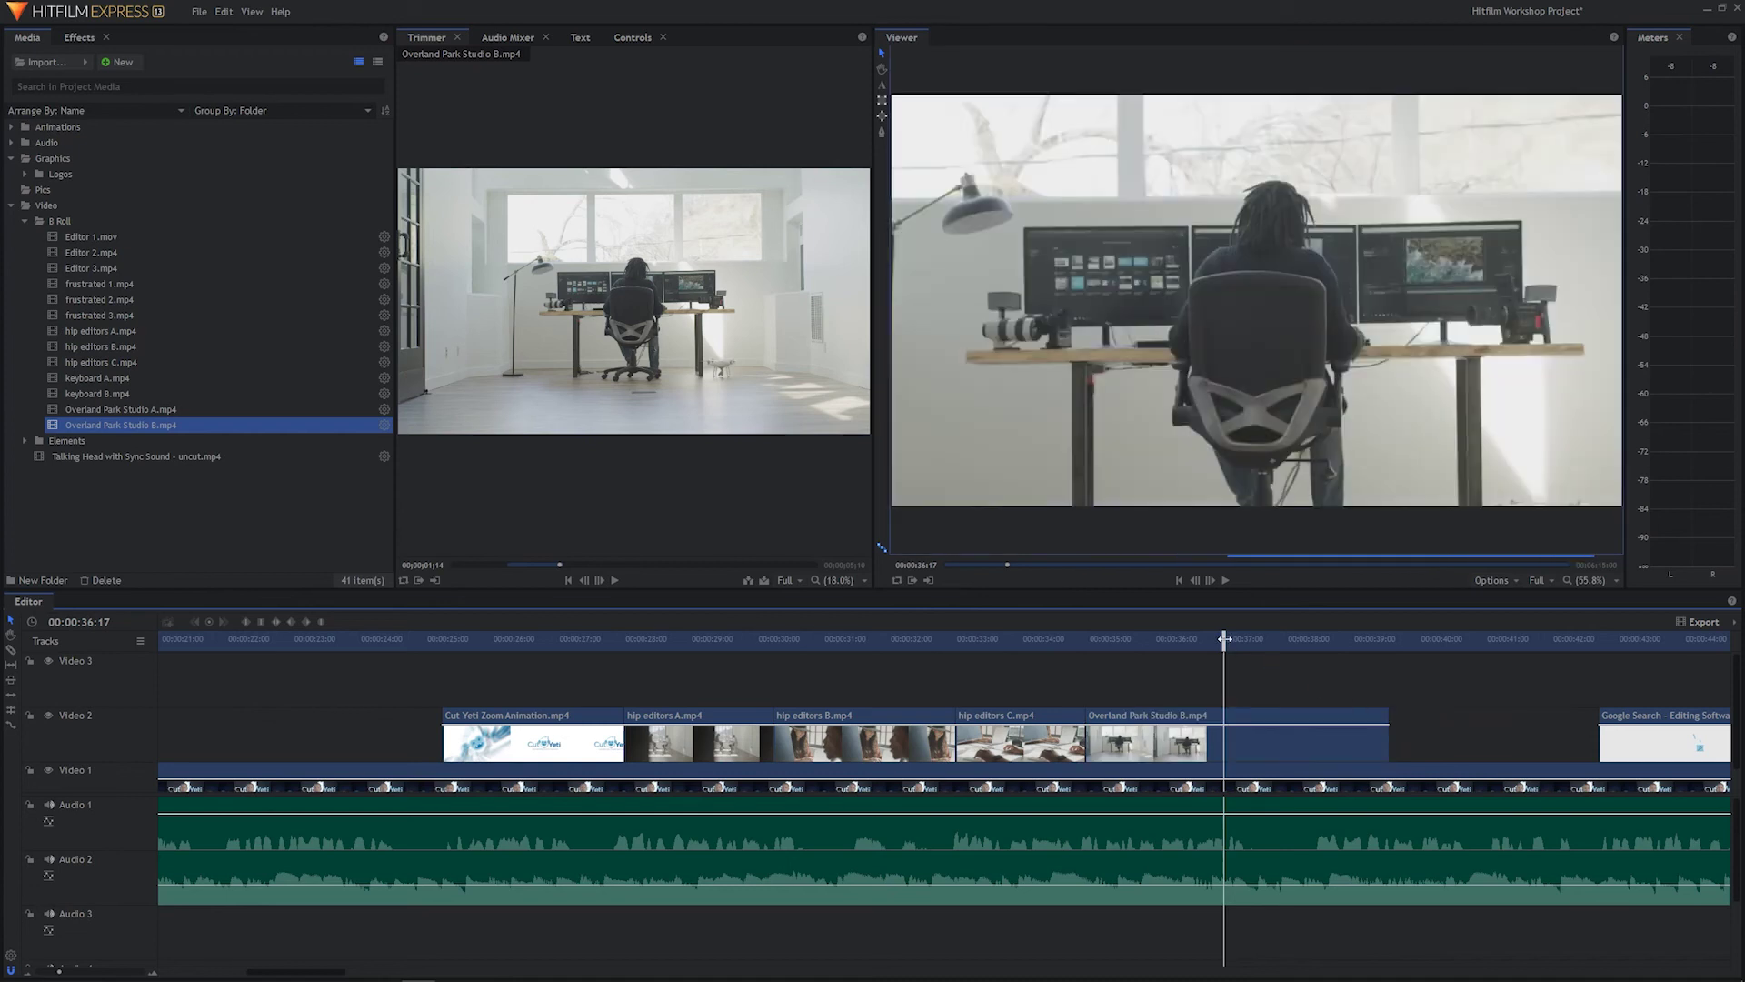
{"action": "left_click_drag", "start_coordinate": [1225, 640], "coordinate": [1218, 642]}
{"action": "key", "text": "space"}
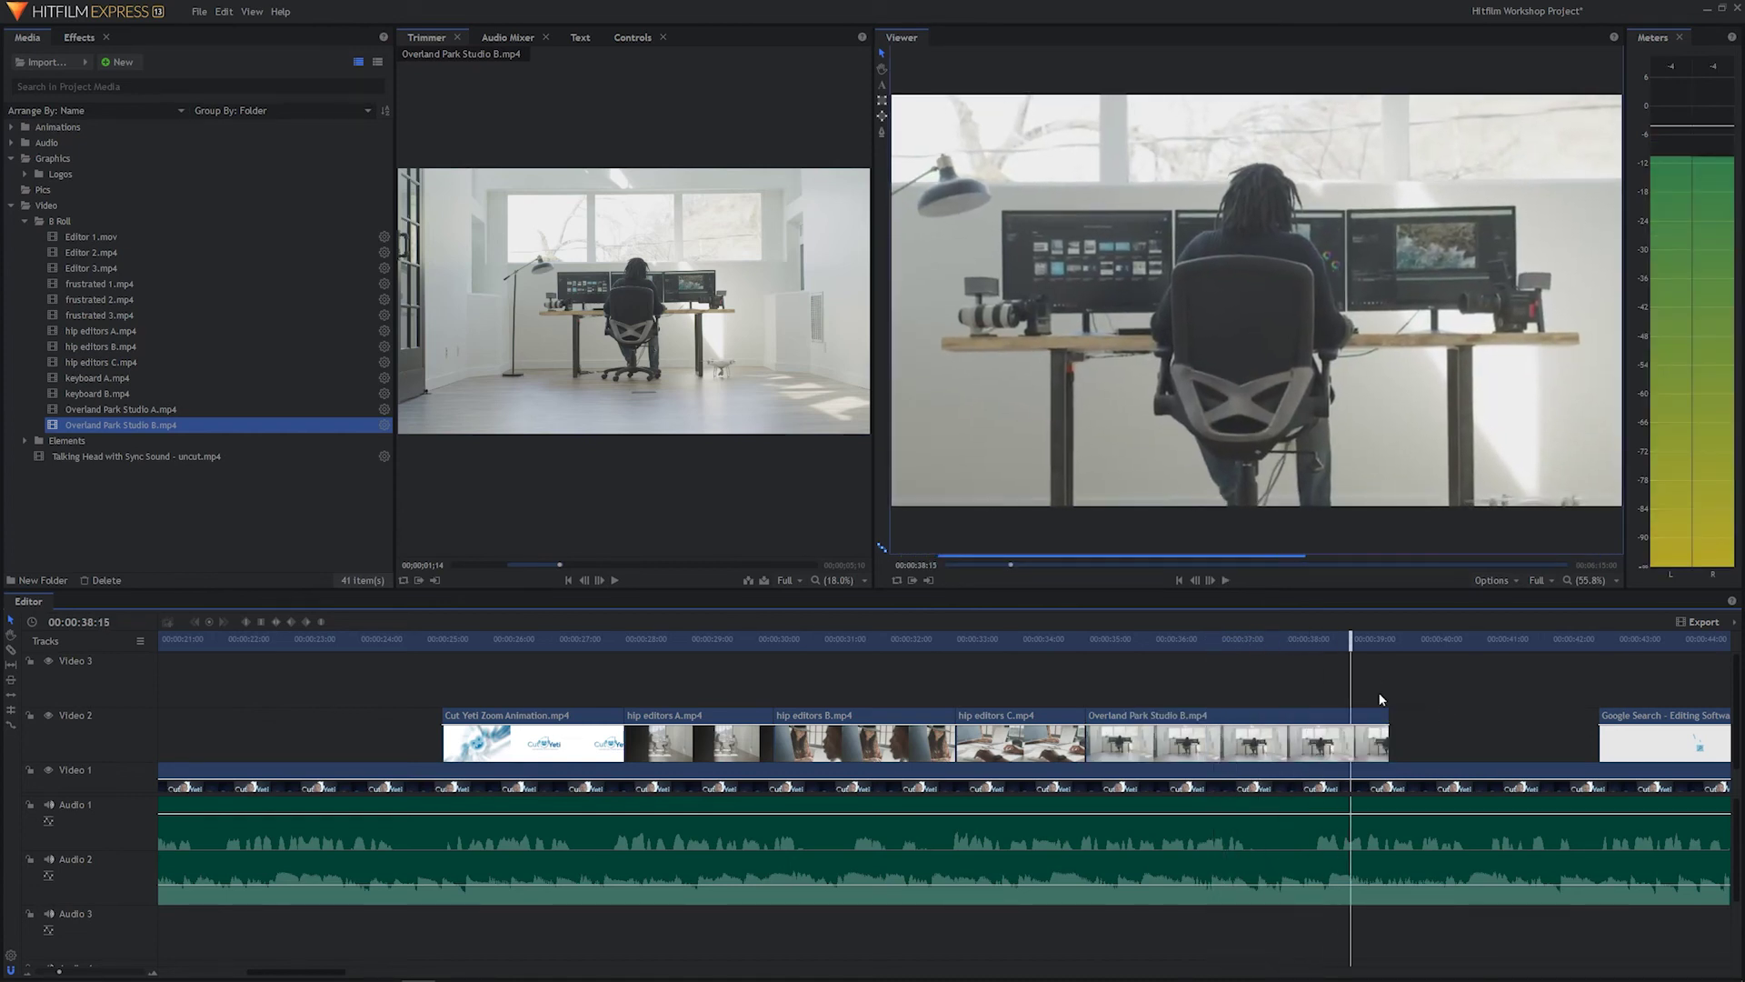
{"action": "left_click_drag", "start_coordinate": [1350, 641], "coordinate": [1102, 678]}
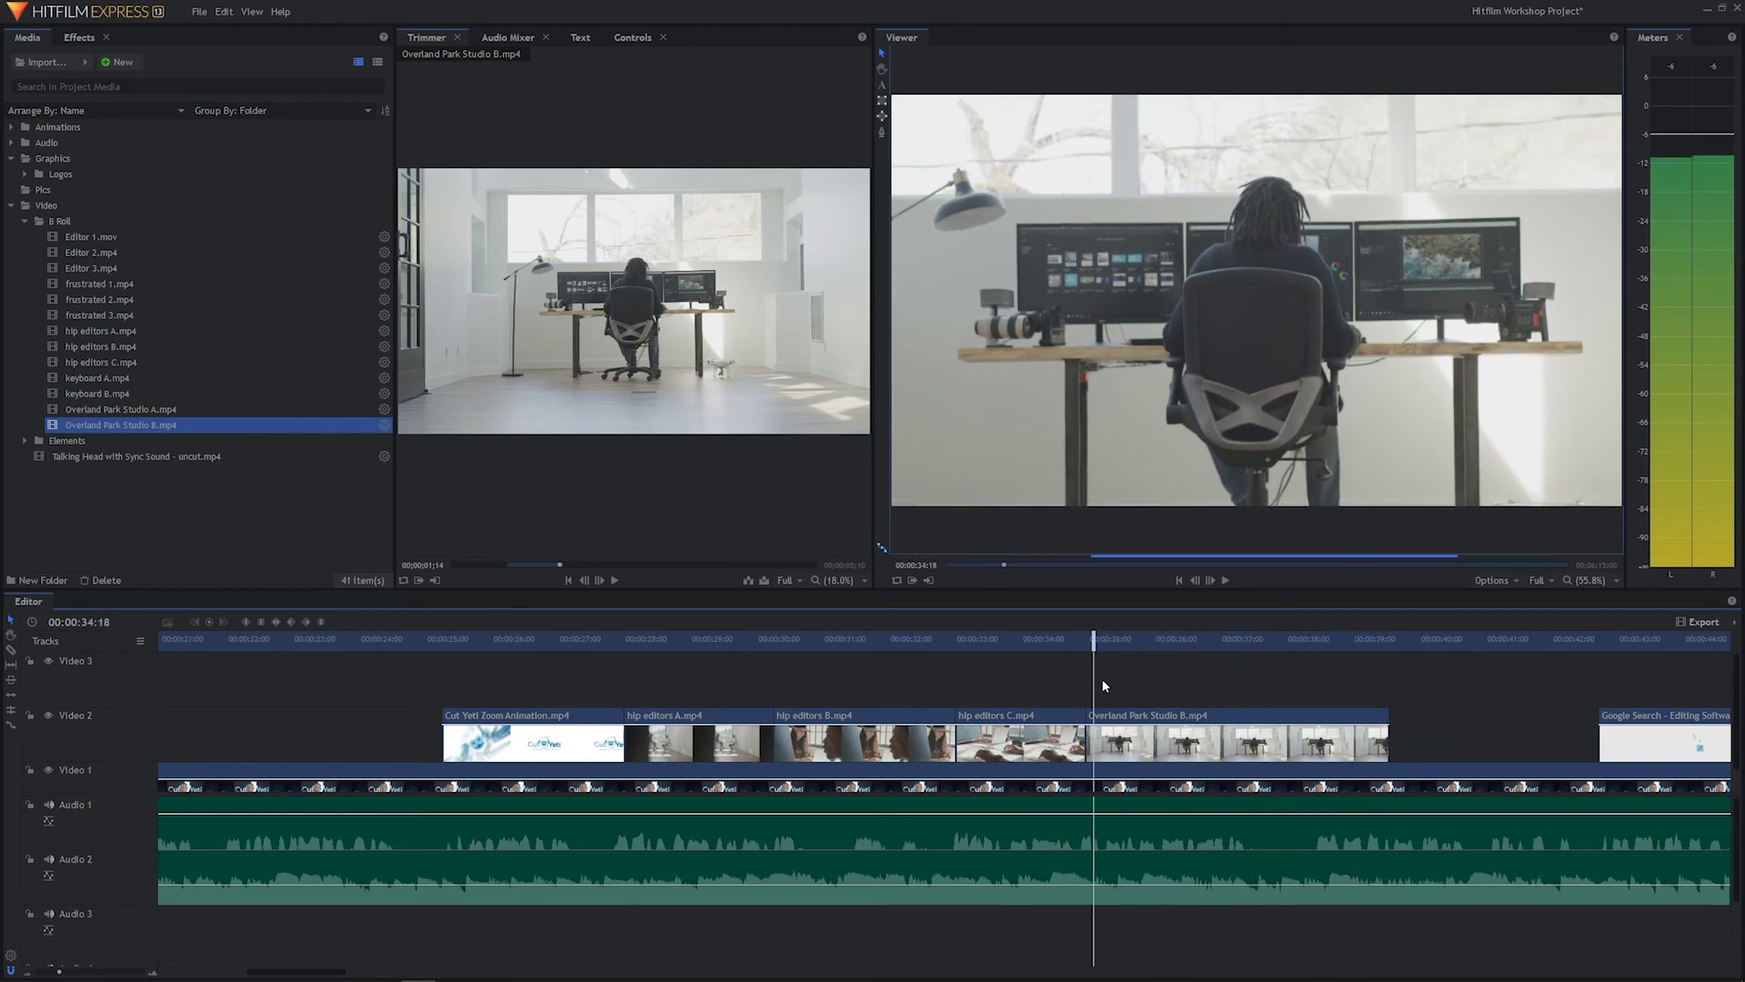
{"action": "key", "text": "space"}
{"action": "key", "text": "space"}
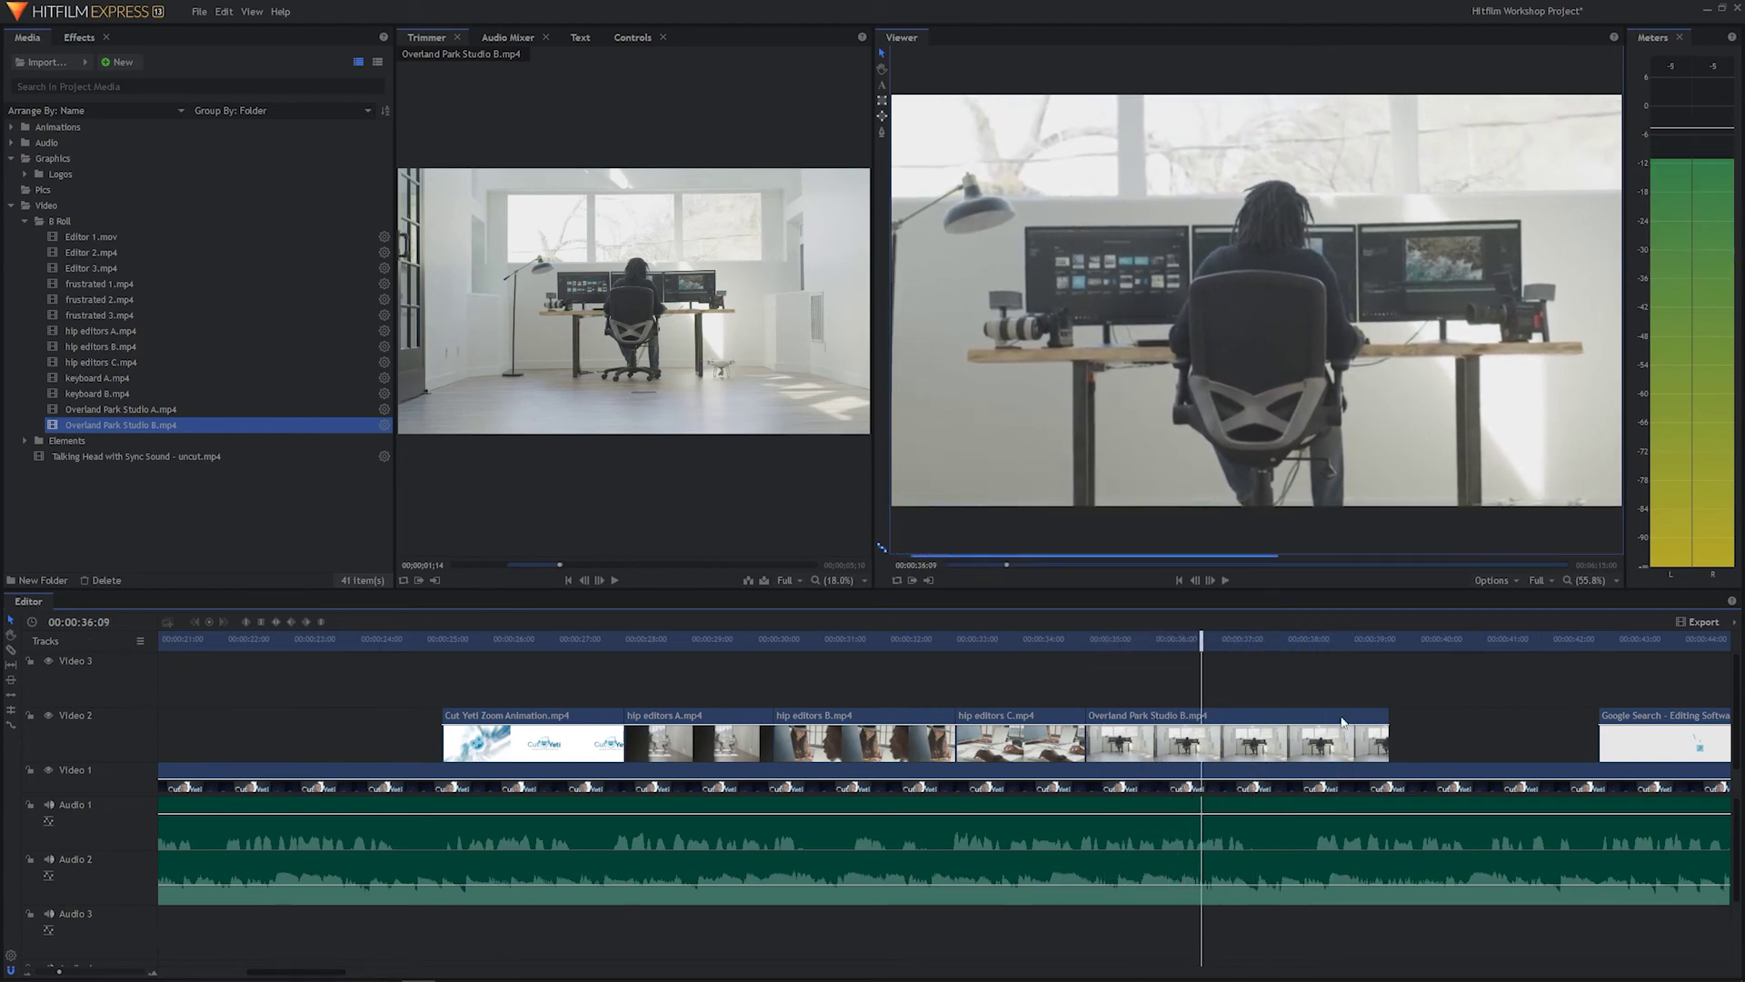
Step: Trim the start of the Overland Park Studio B clip, butt it against hip editors C, and replay the section
{"action": "mouse_move", "coordinate": [1087, 715]}
{"action": "left_mouse_down"}
{"action": "mouse_move", "coordinate": [1223, 721]}
{"action": "mouse_move", "coordinate": [1096, 719]}
{"action": "mouse_move", "coordinate": [1111, 722]}
{"action": "left_mouse_up"}
{"action": "left_click", "coordinate": [912, 639]}
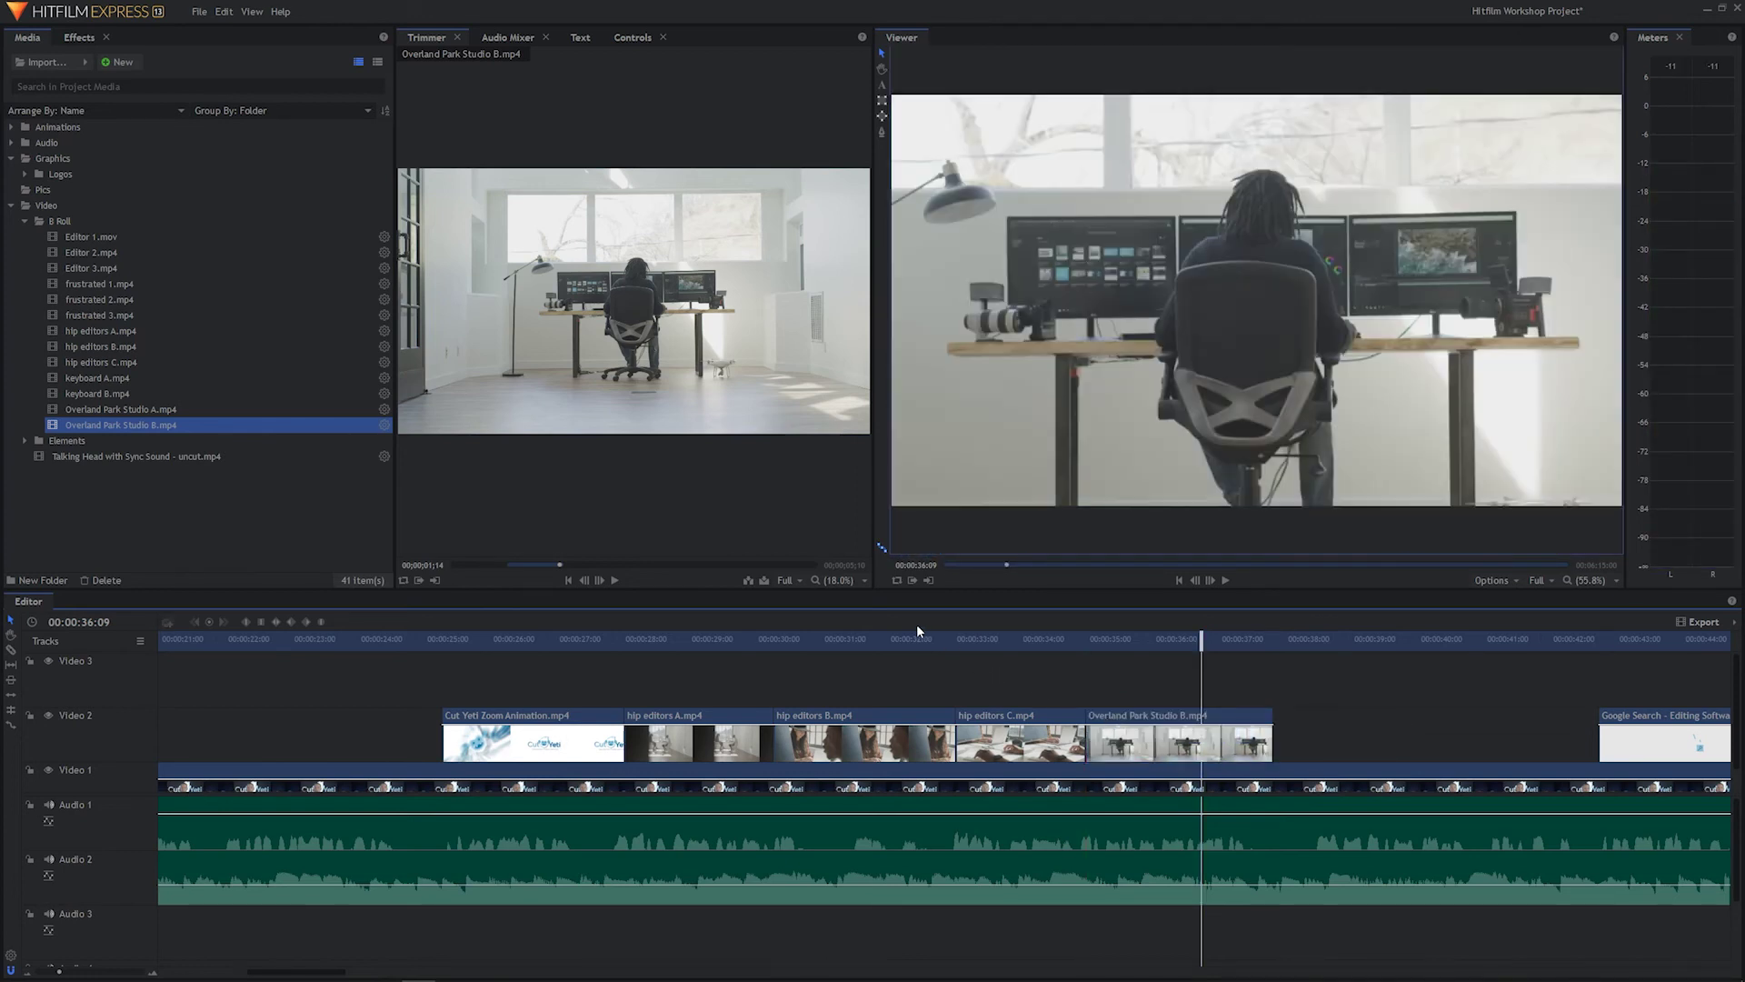
{"action": "key", "text": "space"}
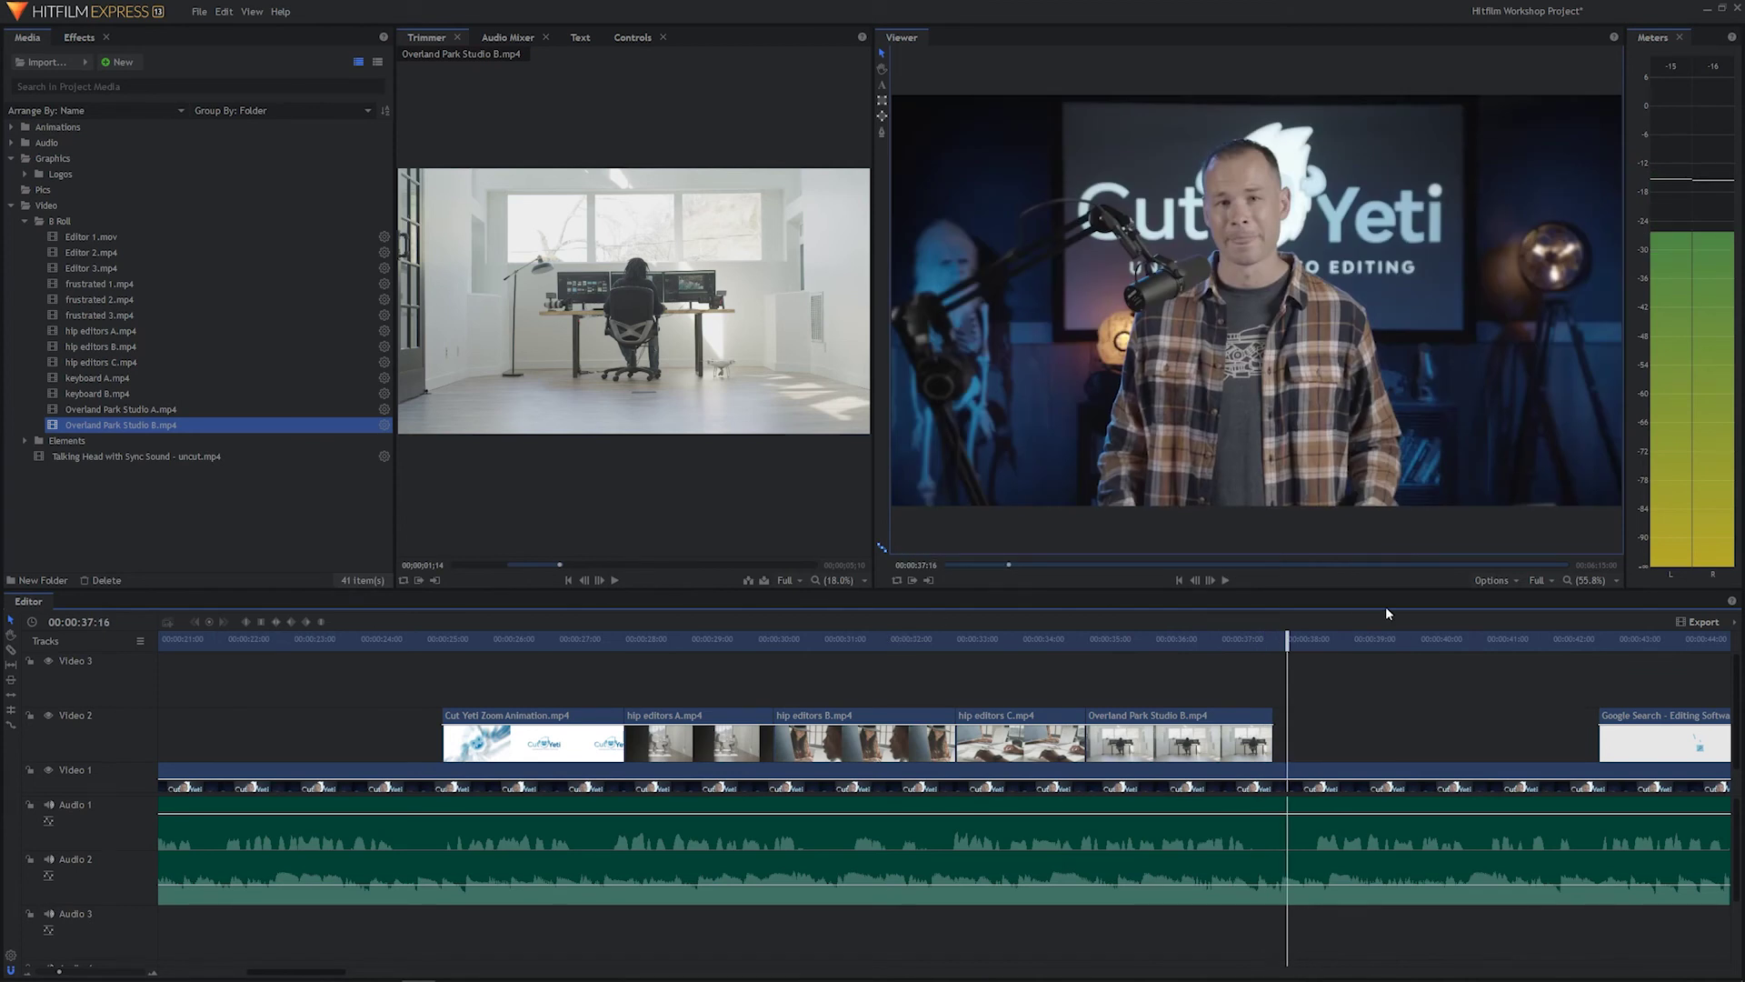
Step: Scale the Overland Park Studio B clip on Video 2 to 50% so the whole shot fits the frame
{"action": "left_click_drag", "start_coordinate": [1171, 639], "coordinate": [1135, 639]}
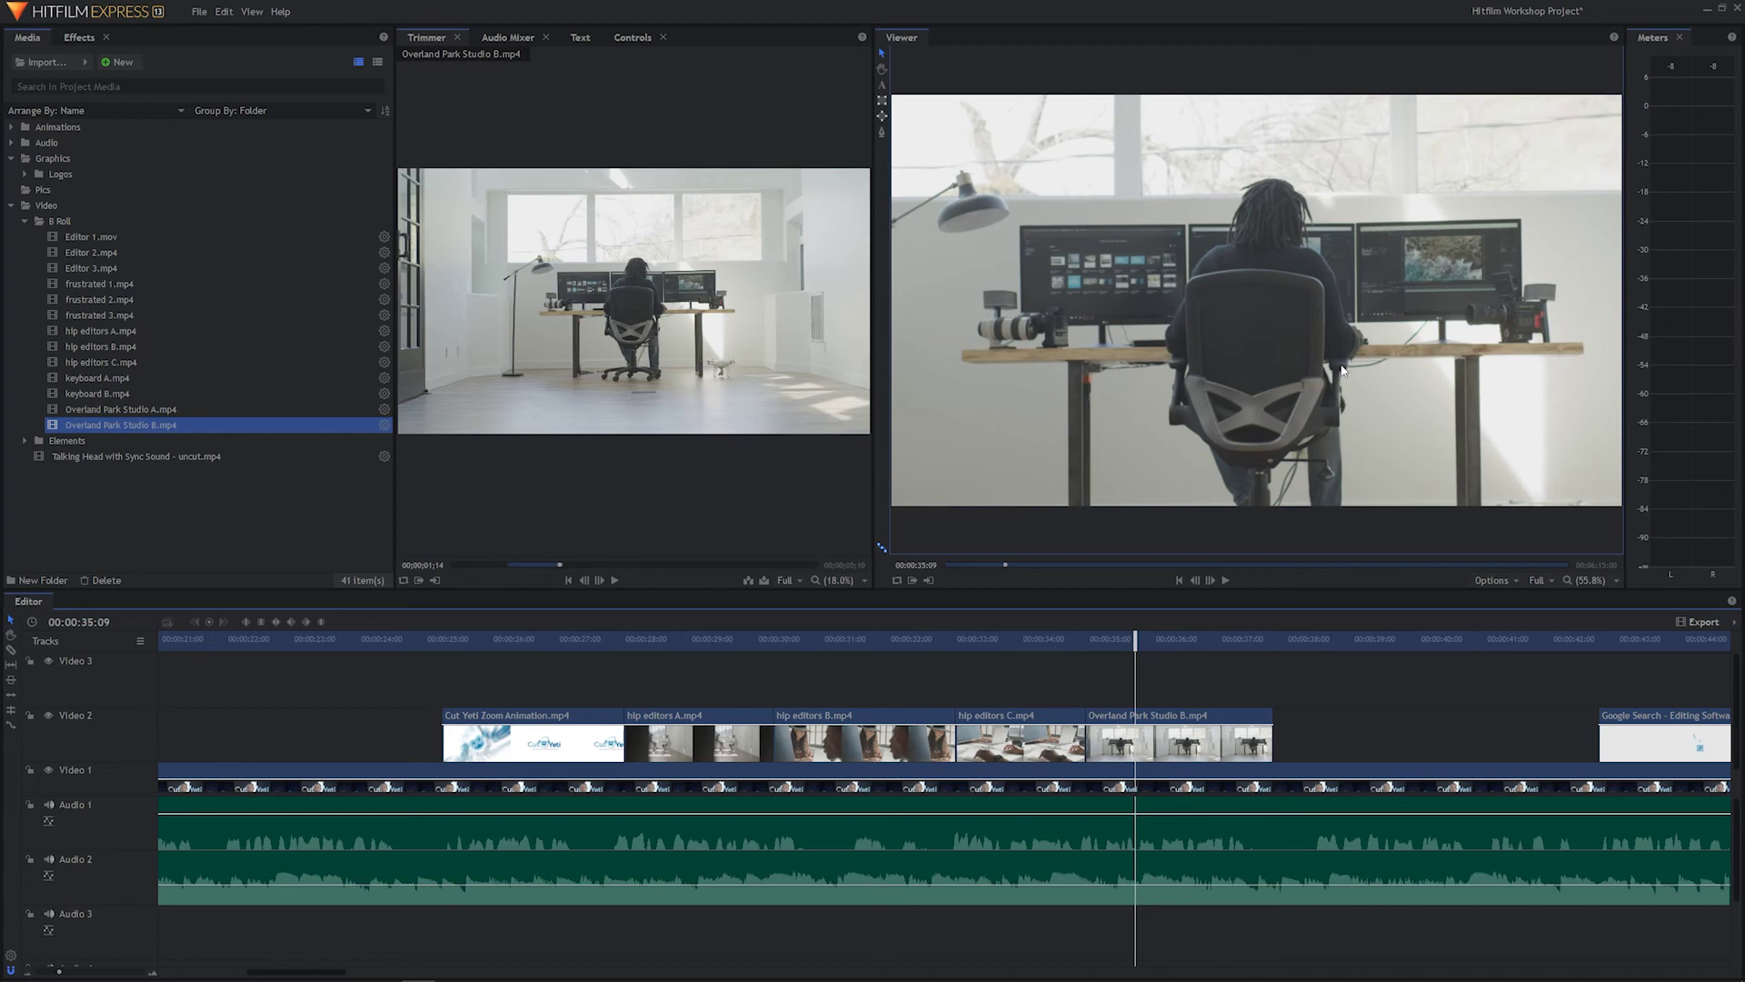
{"action": "left_click", "coordinate": [1211, 751]}
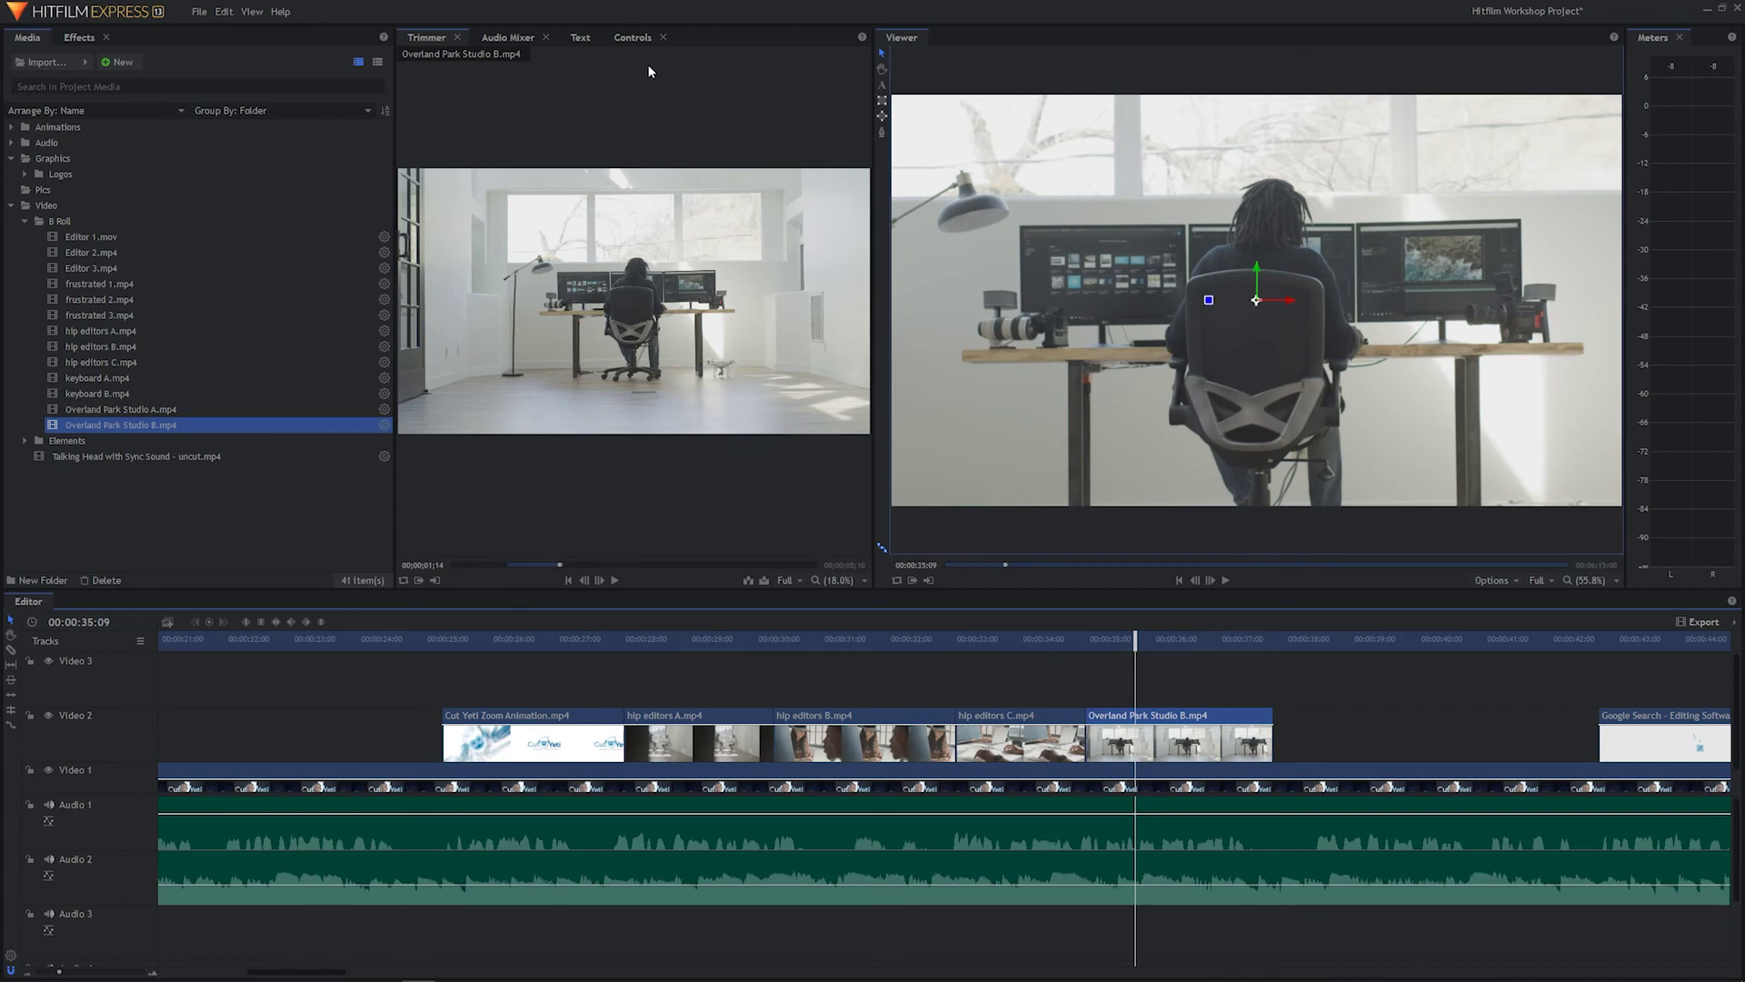
{"action": "left_click", "coordinate": [632, 38]}
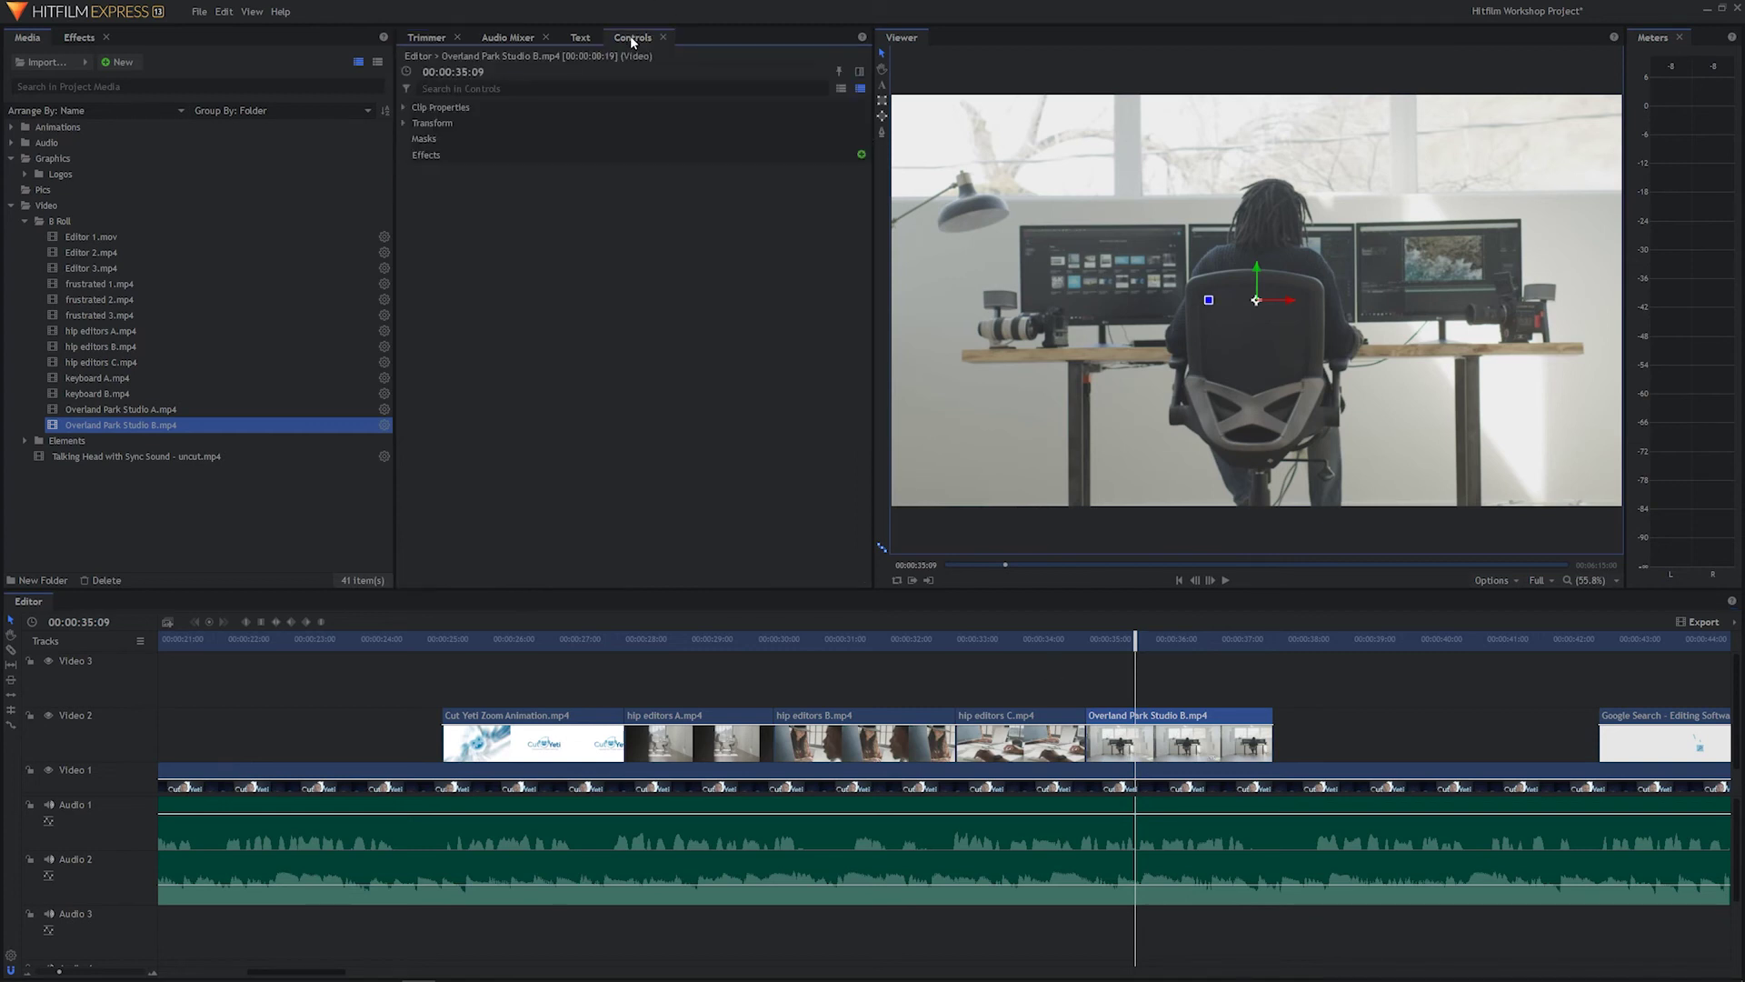
{"action": "left_click", "coordinate": [404, 123]}
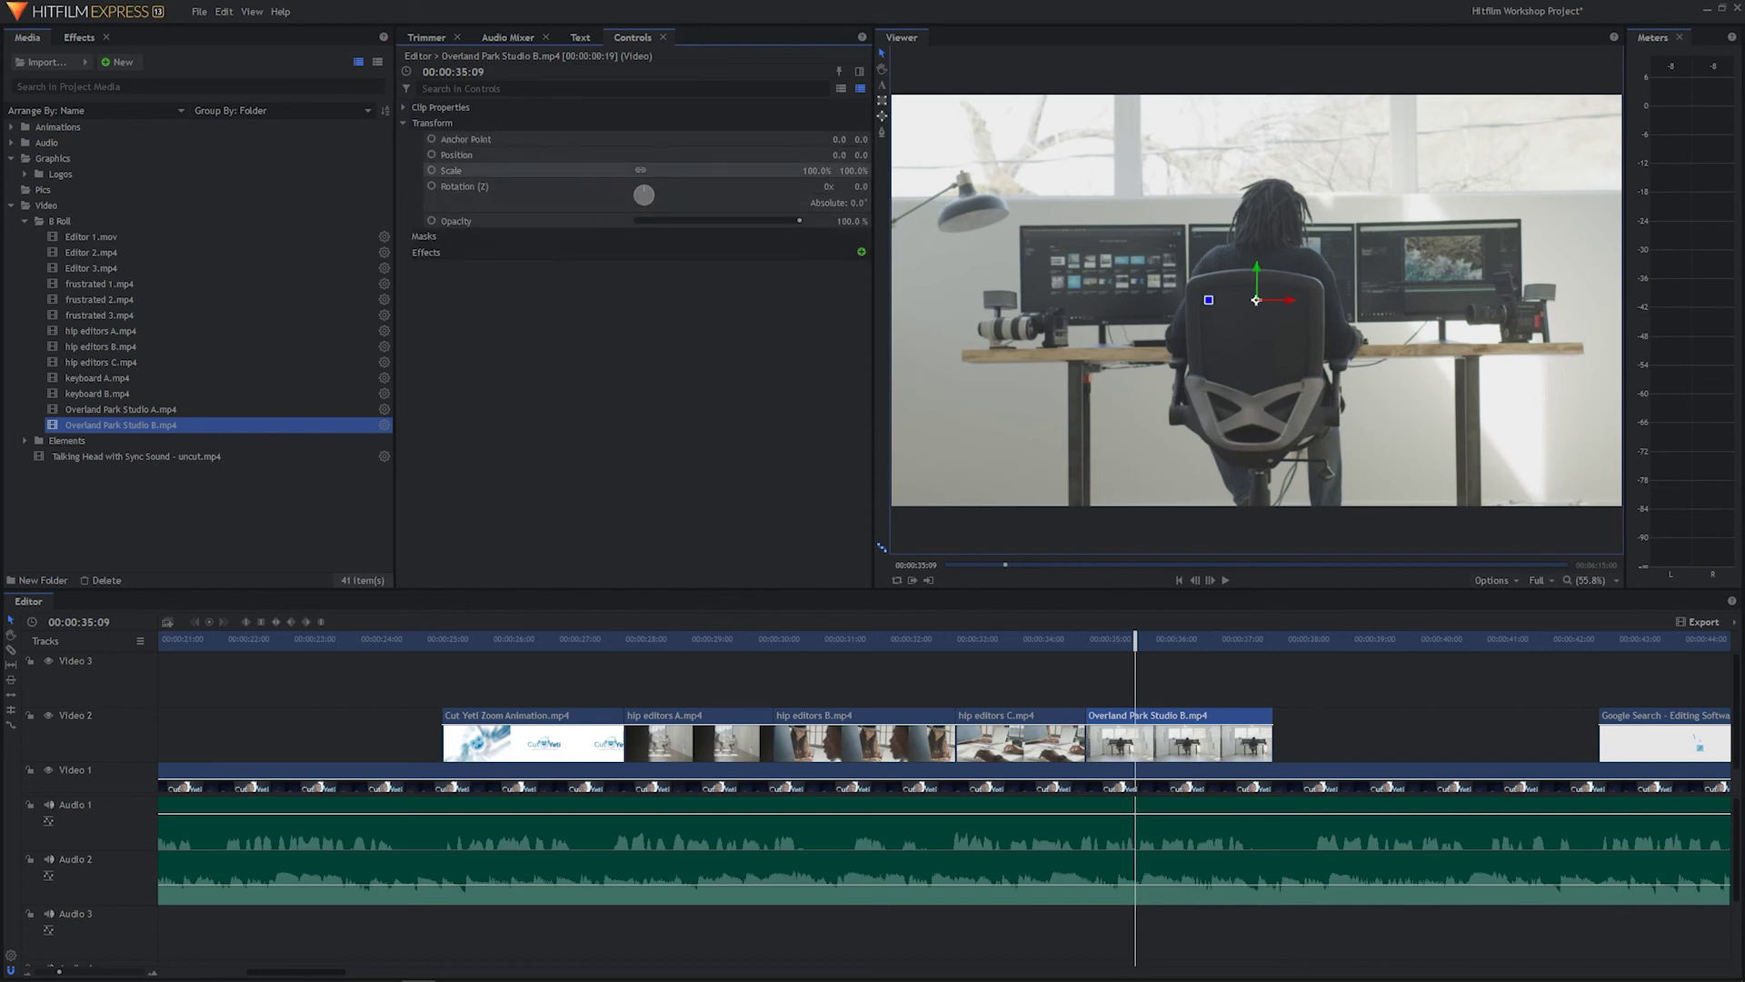
{"action": "left_click", "coordinate": [823, 170]}
{"action": "key", "text": "Return"}
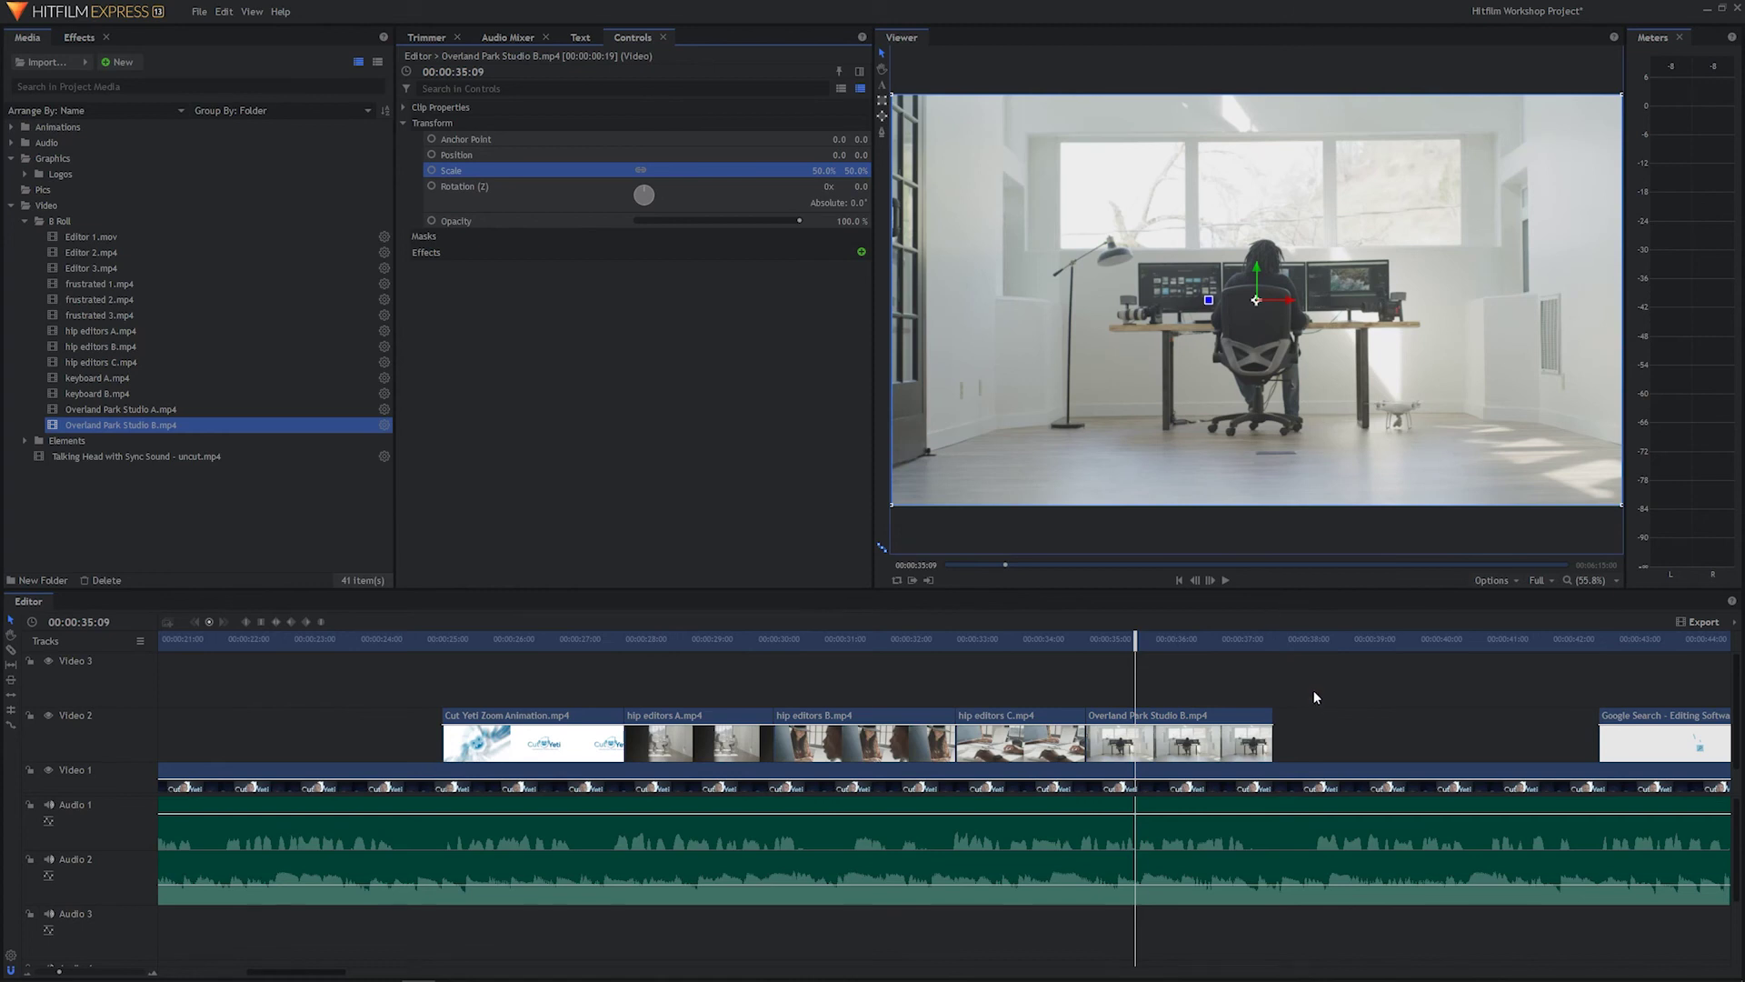
{"action": "left_click", "coordinate": [1316, 697]}
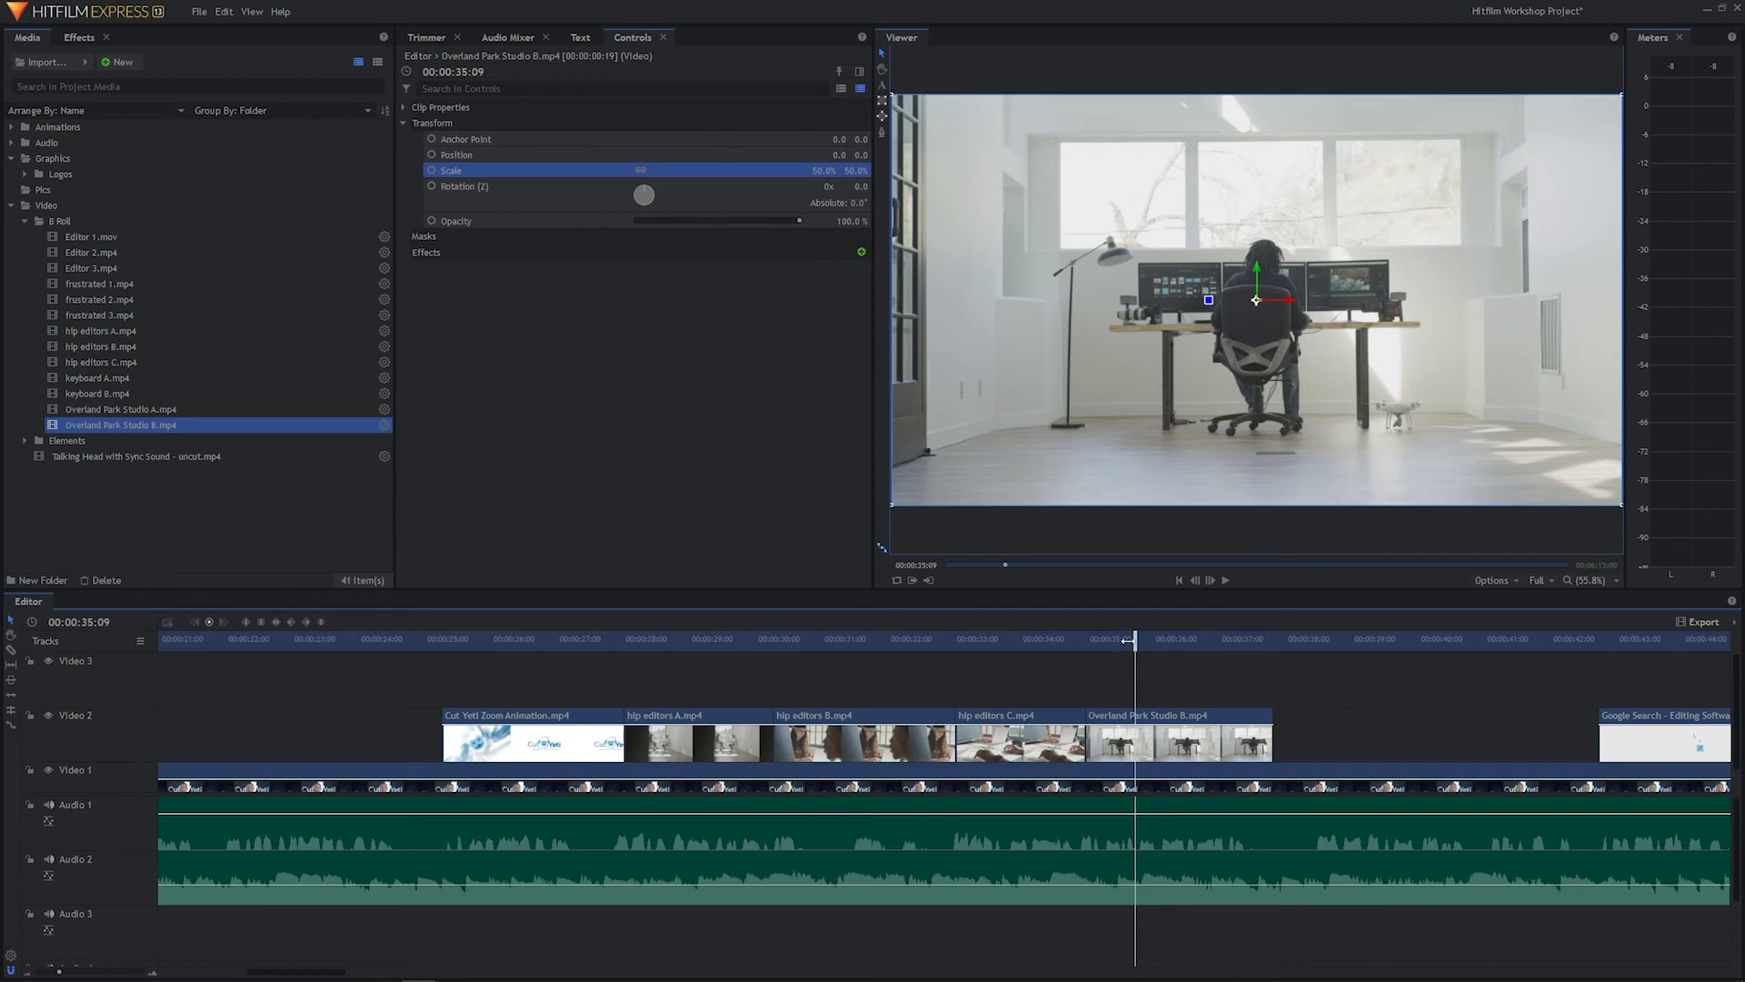
Step: Replay the B-roll sequence from 00:00:23:18 and trim the end of Overland Park Studio B to 00:00:36:12
{"action": "left_click_drag", "start_coordinate": [1127, 640], "coordinate": [360, 625]}
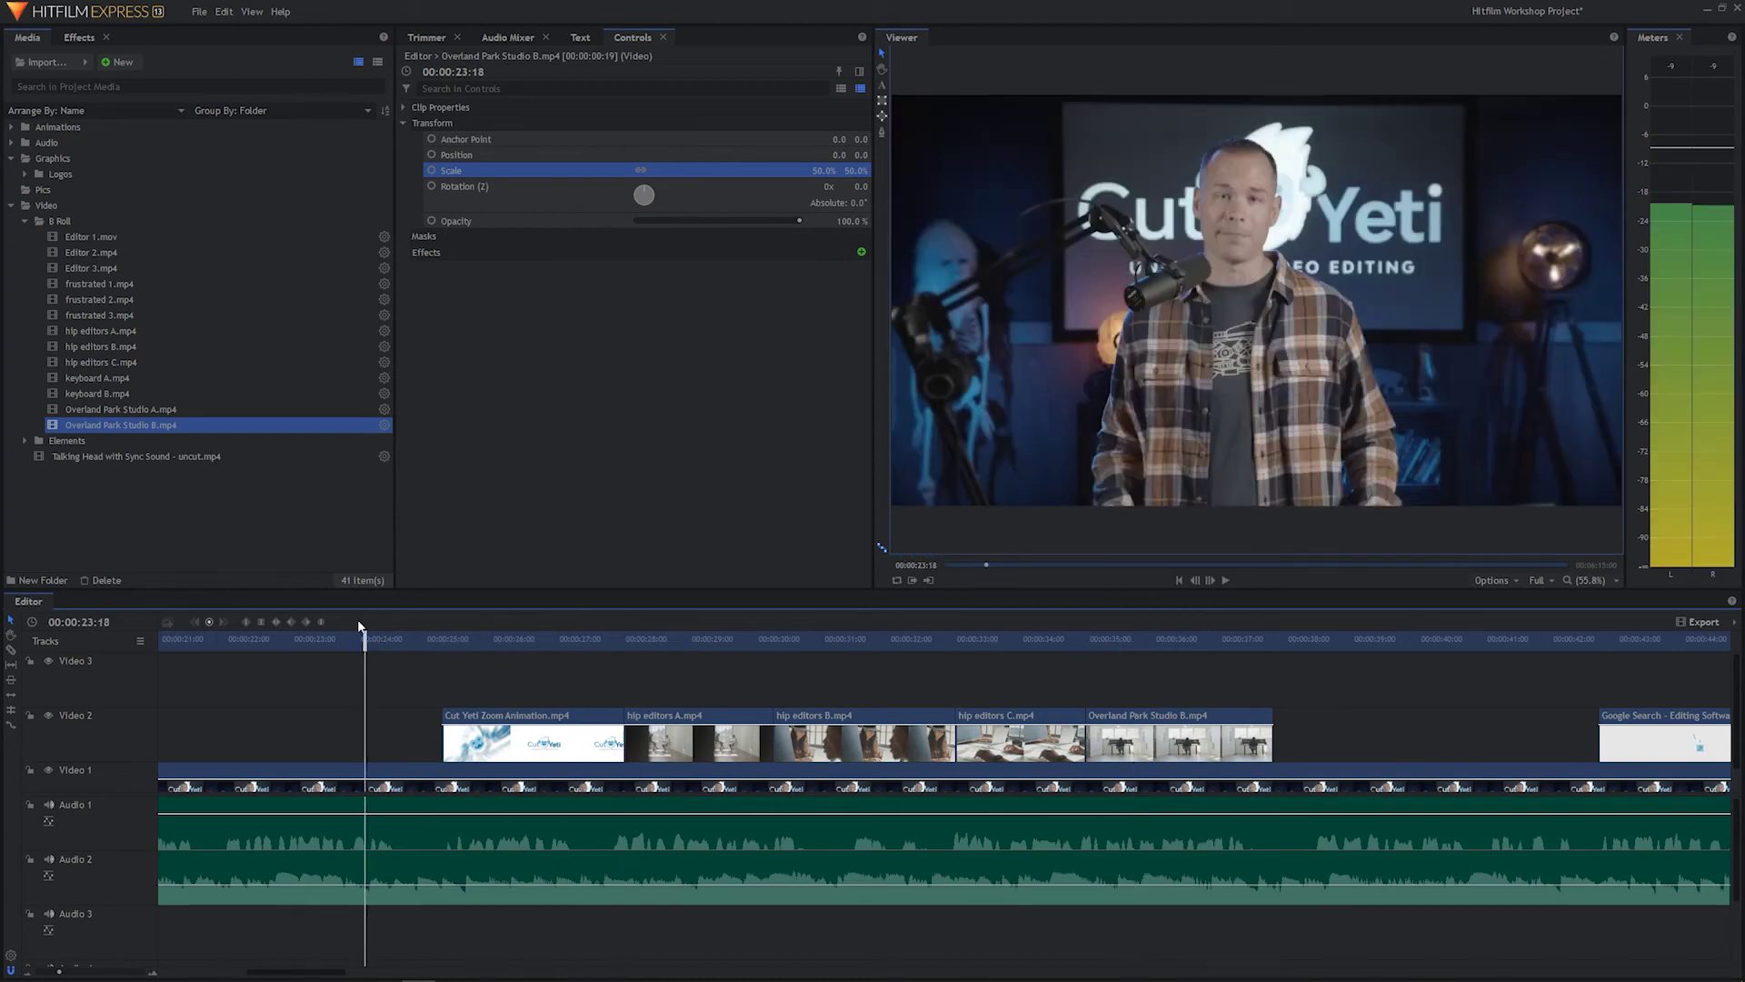
{"action": "key", "text": "space"}
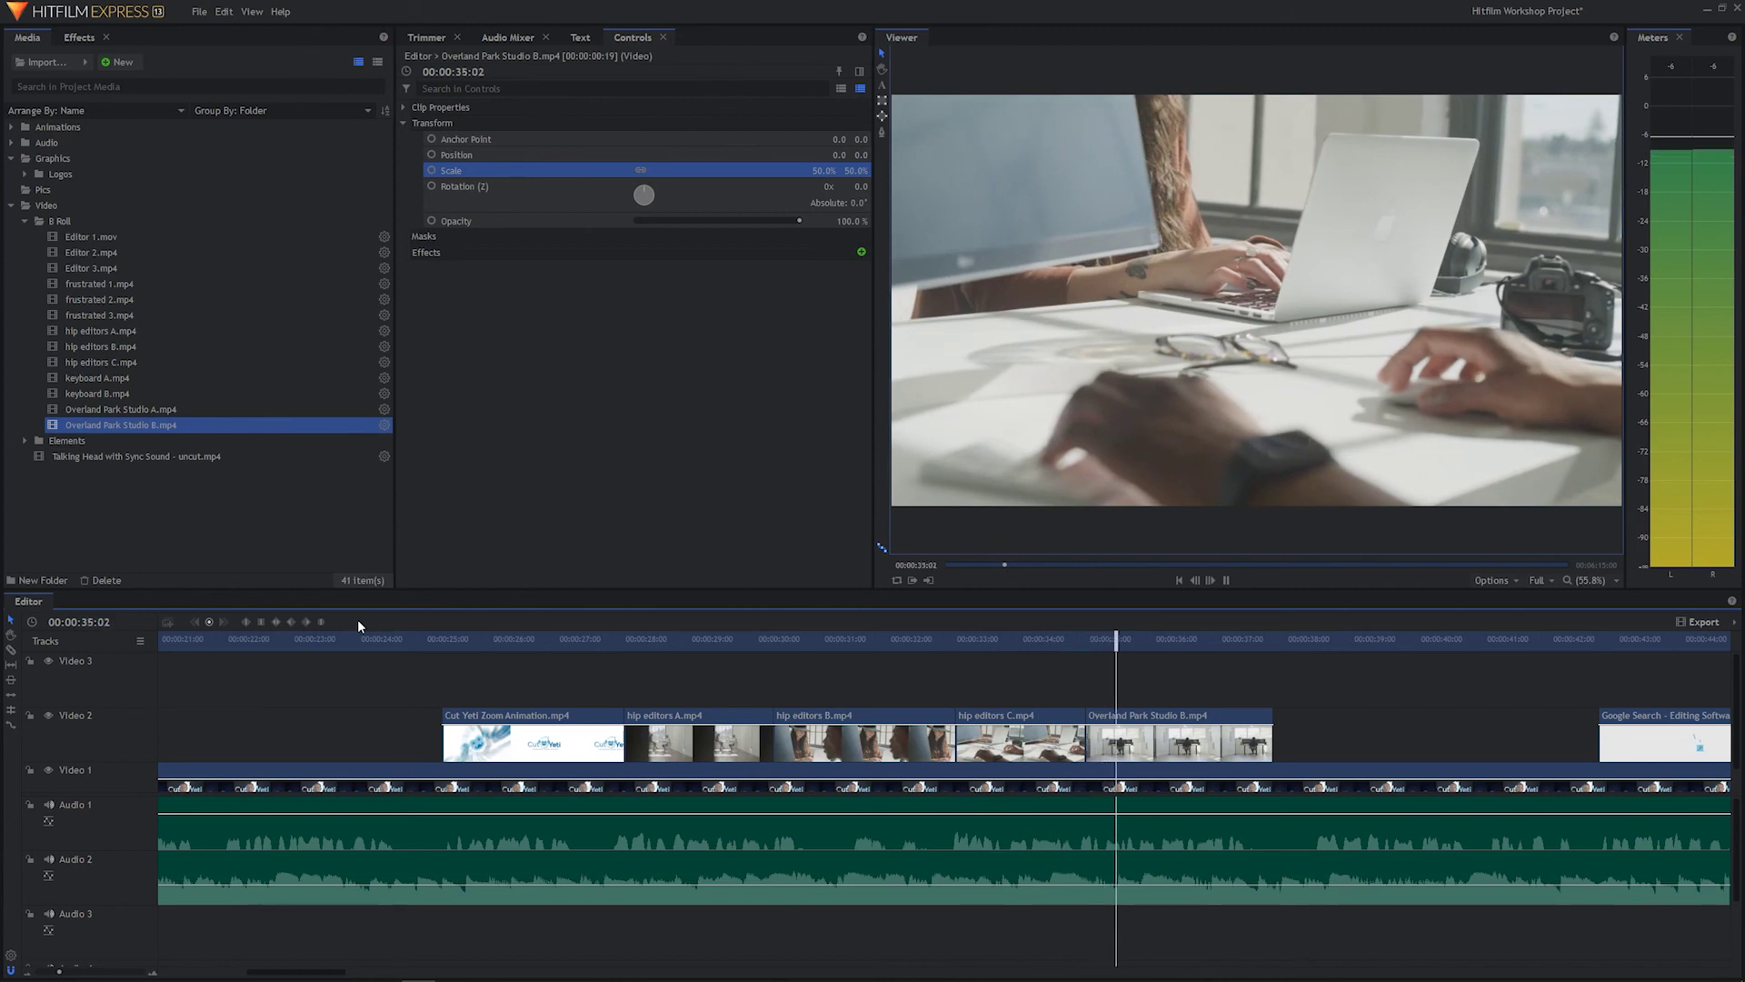
{"action": "key", "text": "space"}
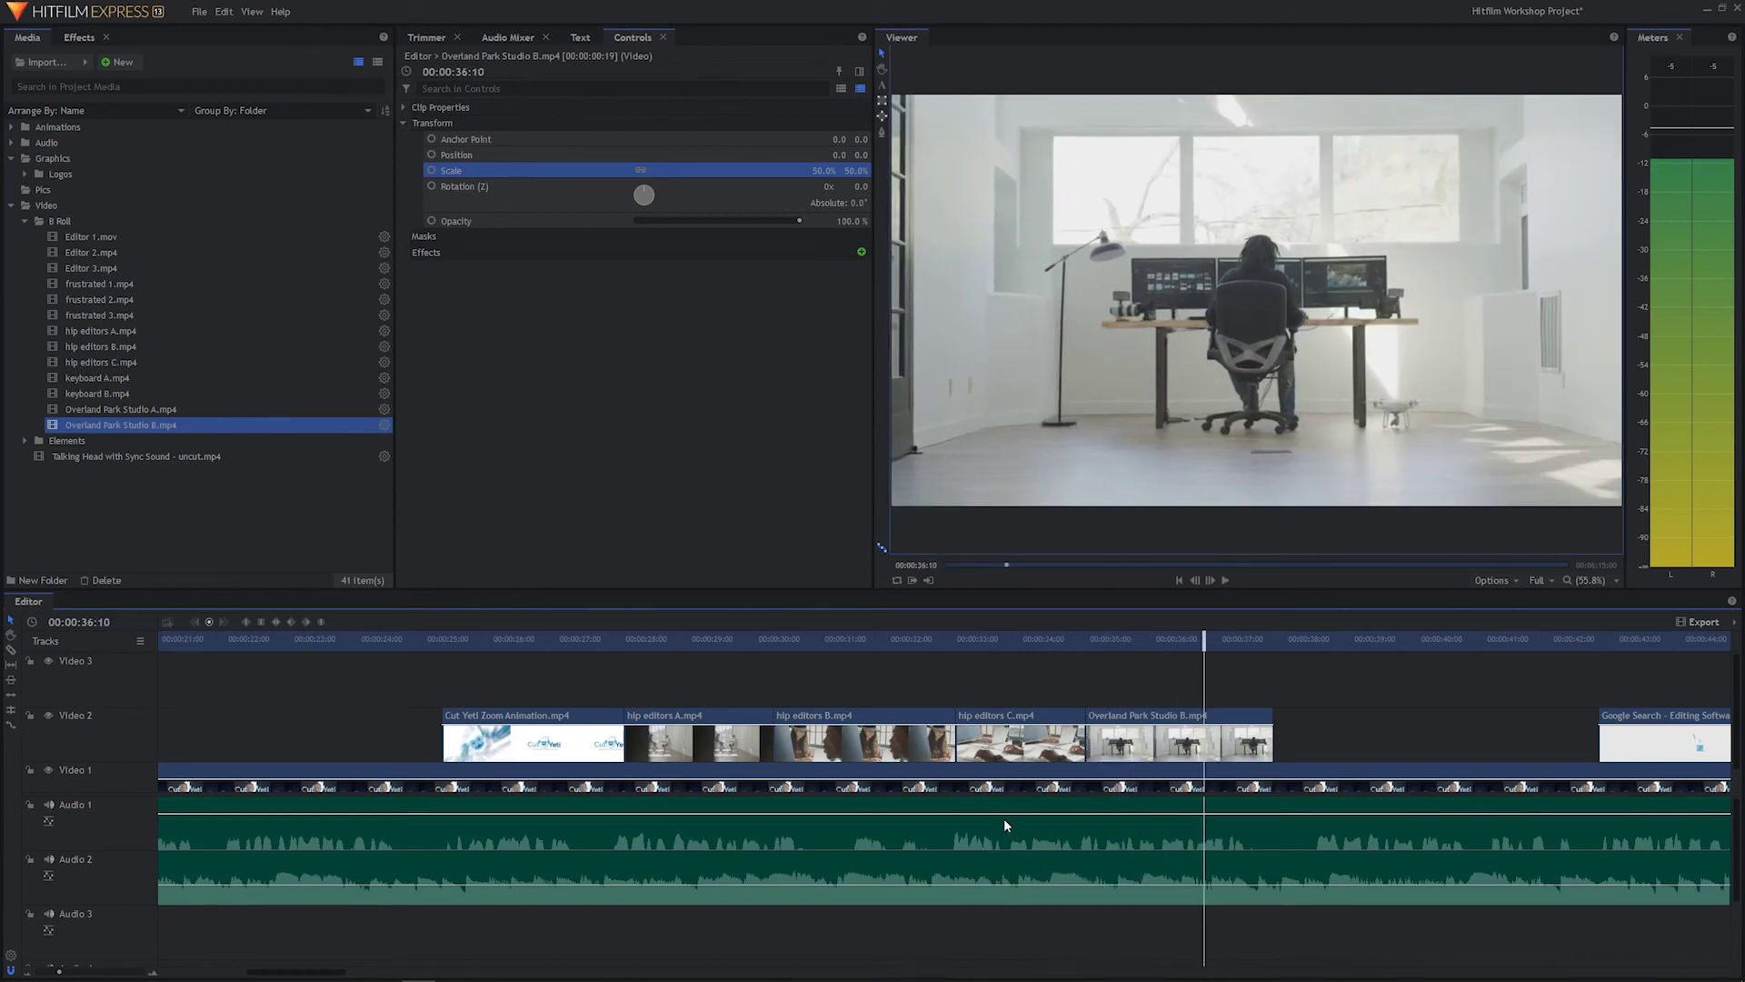
{"action": "left_click_drag", "start_coordinate": [1272, 727], "coordinate": [1210, 728]}
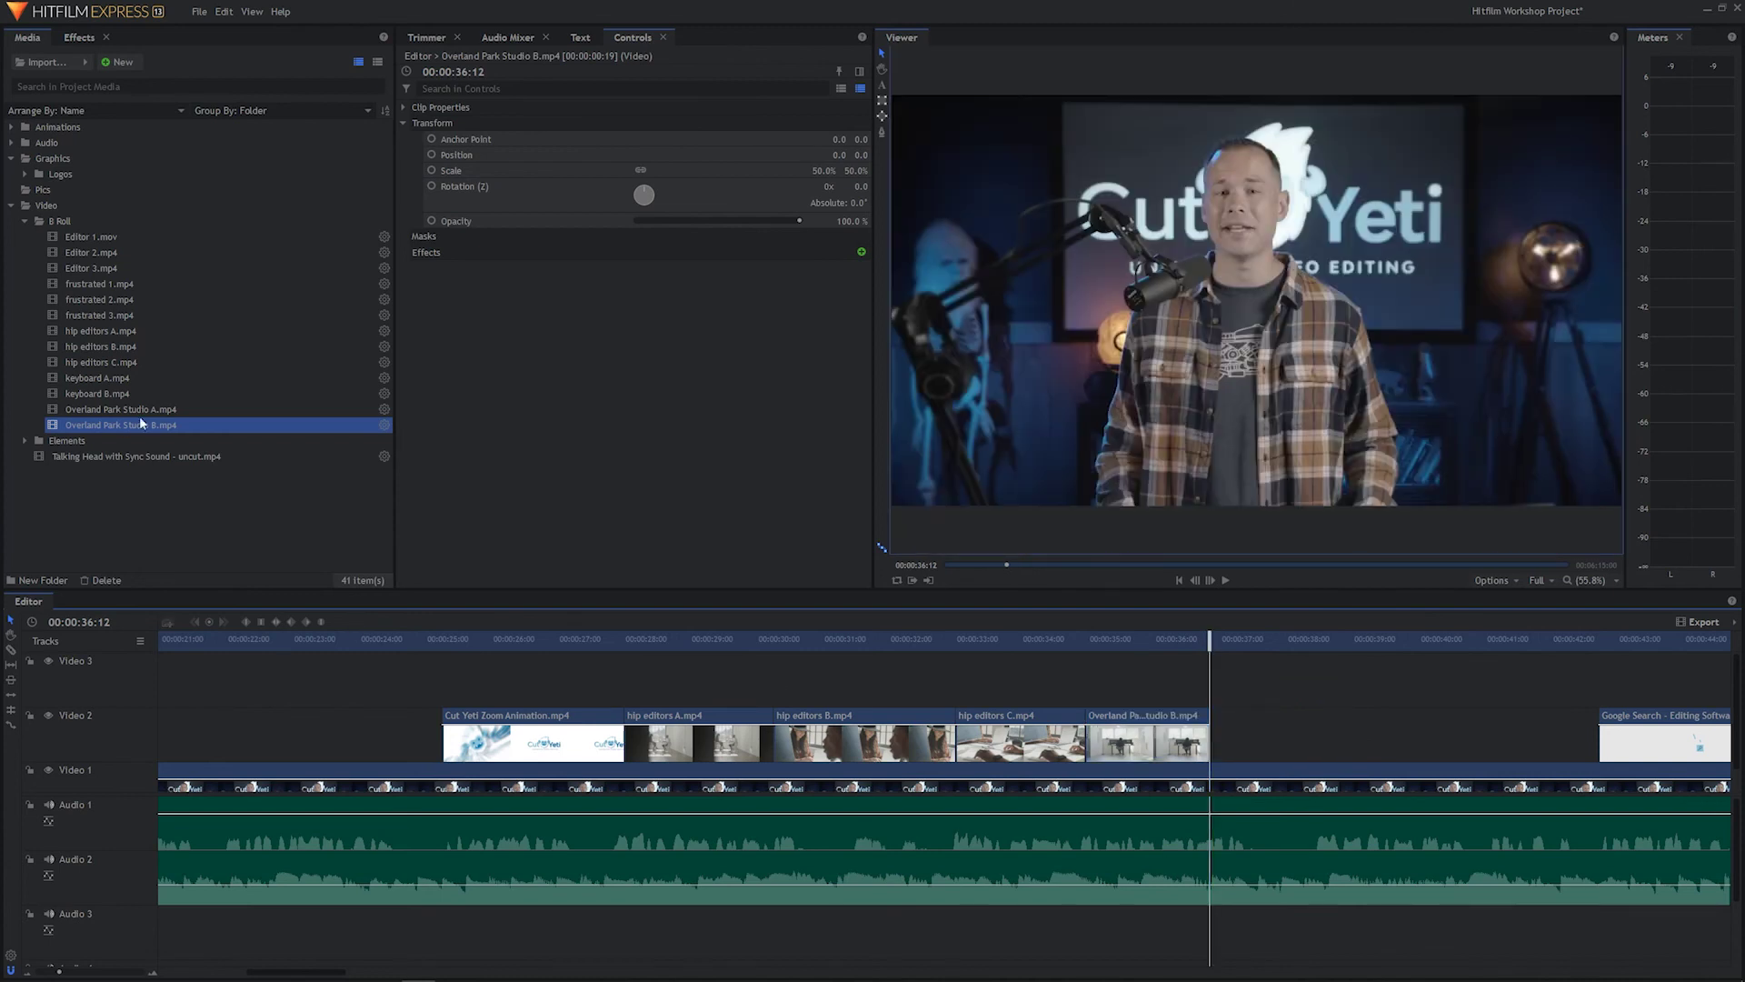
Step: Trim Overland Park Studio A to start at 00:00:00:20 and place it on Video 2 directly after Overland Park Studio B
{"action": "left_click", "coordinate": [198, 412]}
{"action": "double_click", "coordinate": [198, 413]}
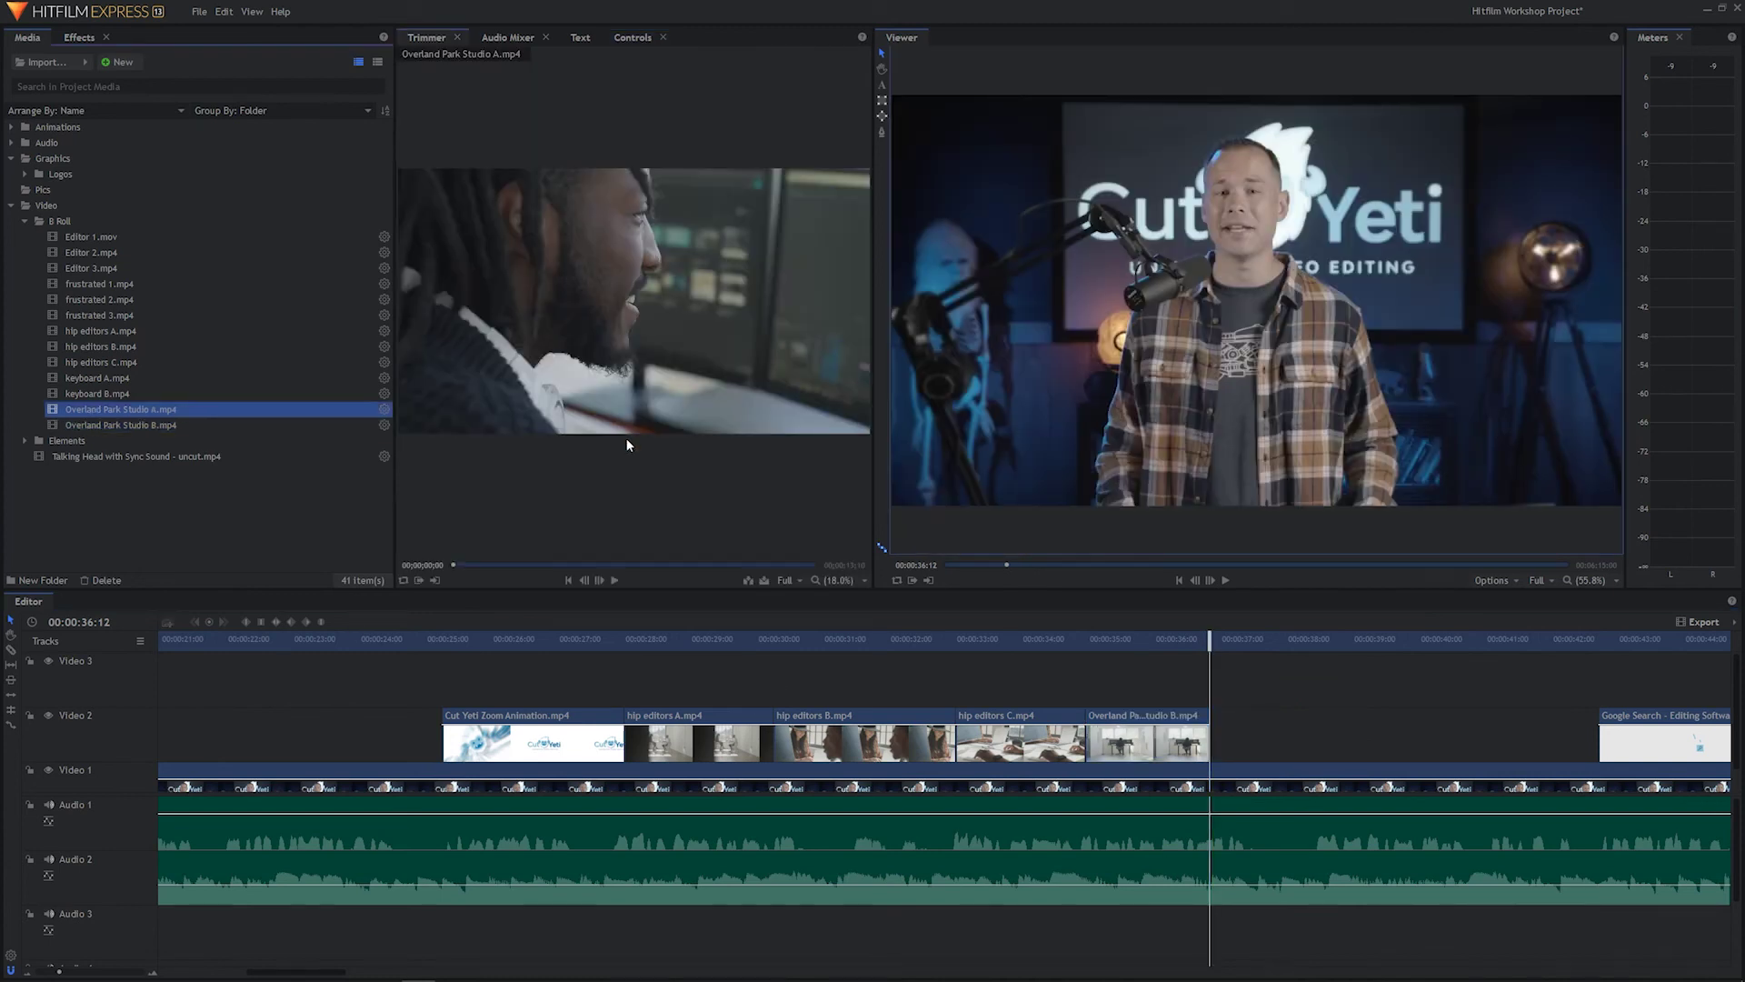
{"action": "mouse_move", "coordinate": [483, 564]}
{"action": "left_mouse_down"}
{"action": "mouse_move", "coordinate": [535, 567]}
{"action": "mouse_move", "coordinate": [474, 566]}
{"action": "left_mouse_up"}
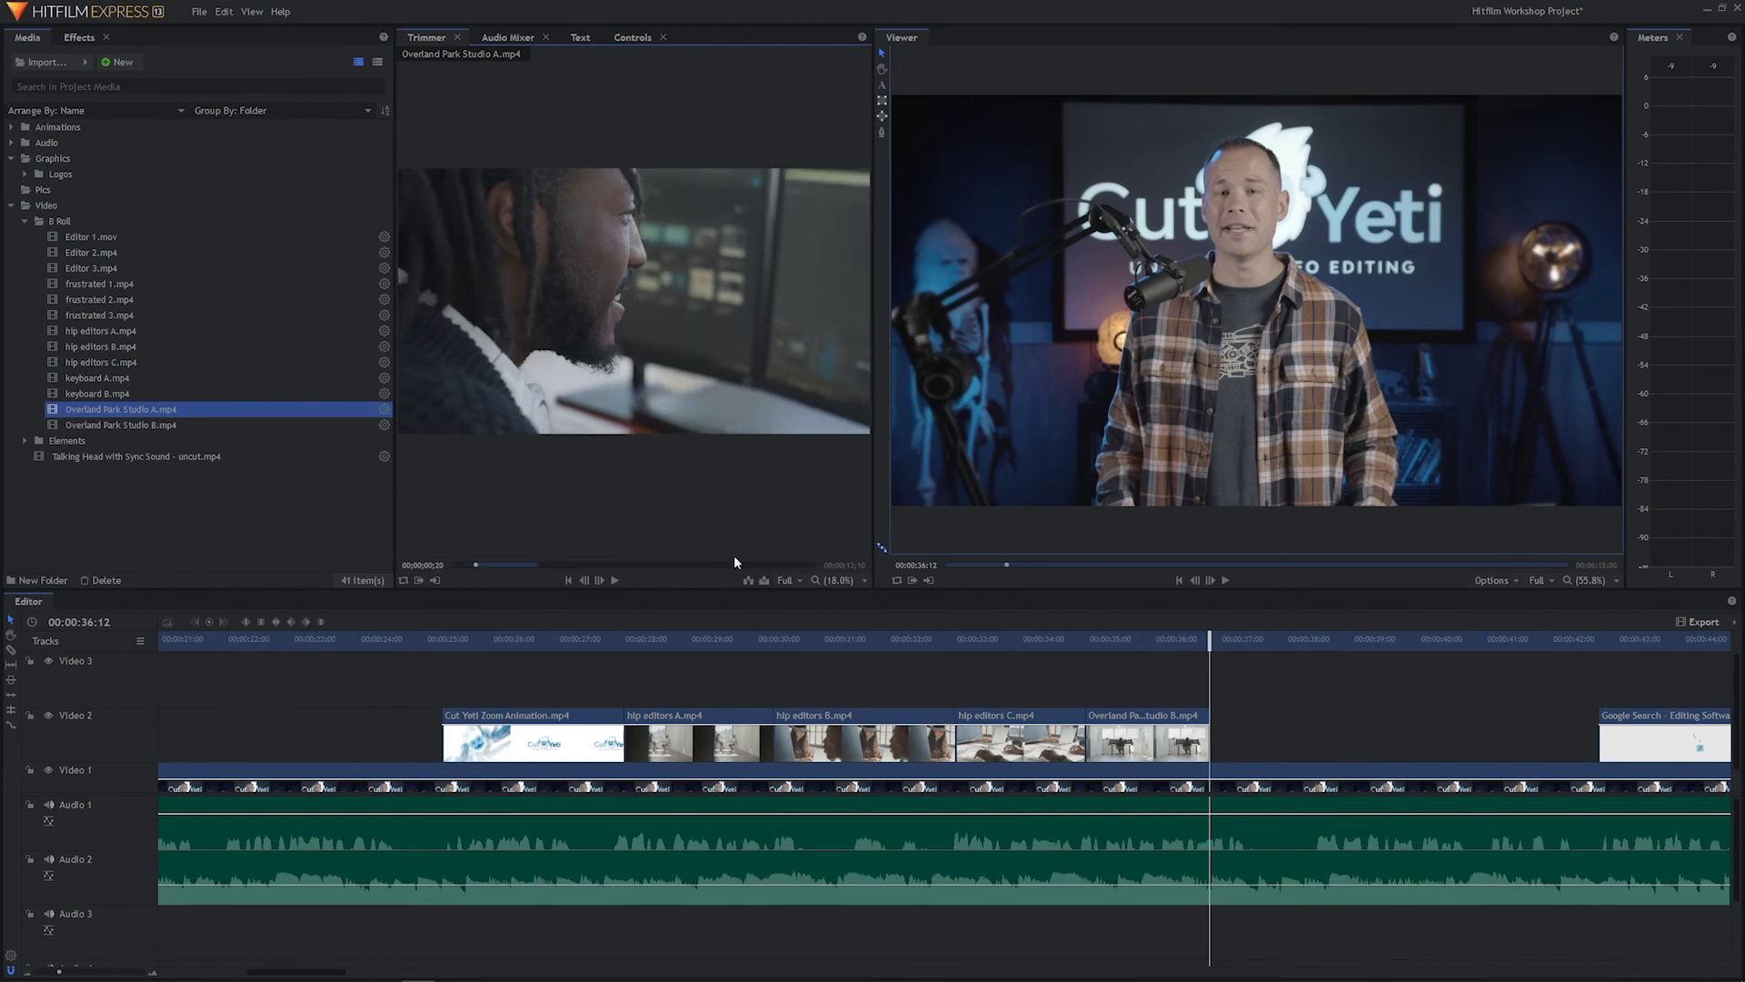
{"action": "left_click_drag", "start_coordinate": [655, 297], "coordinate": [1216, 732]}
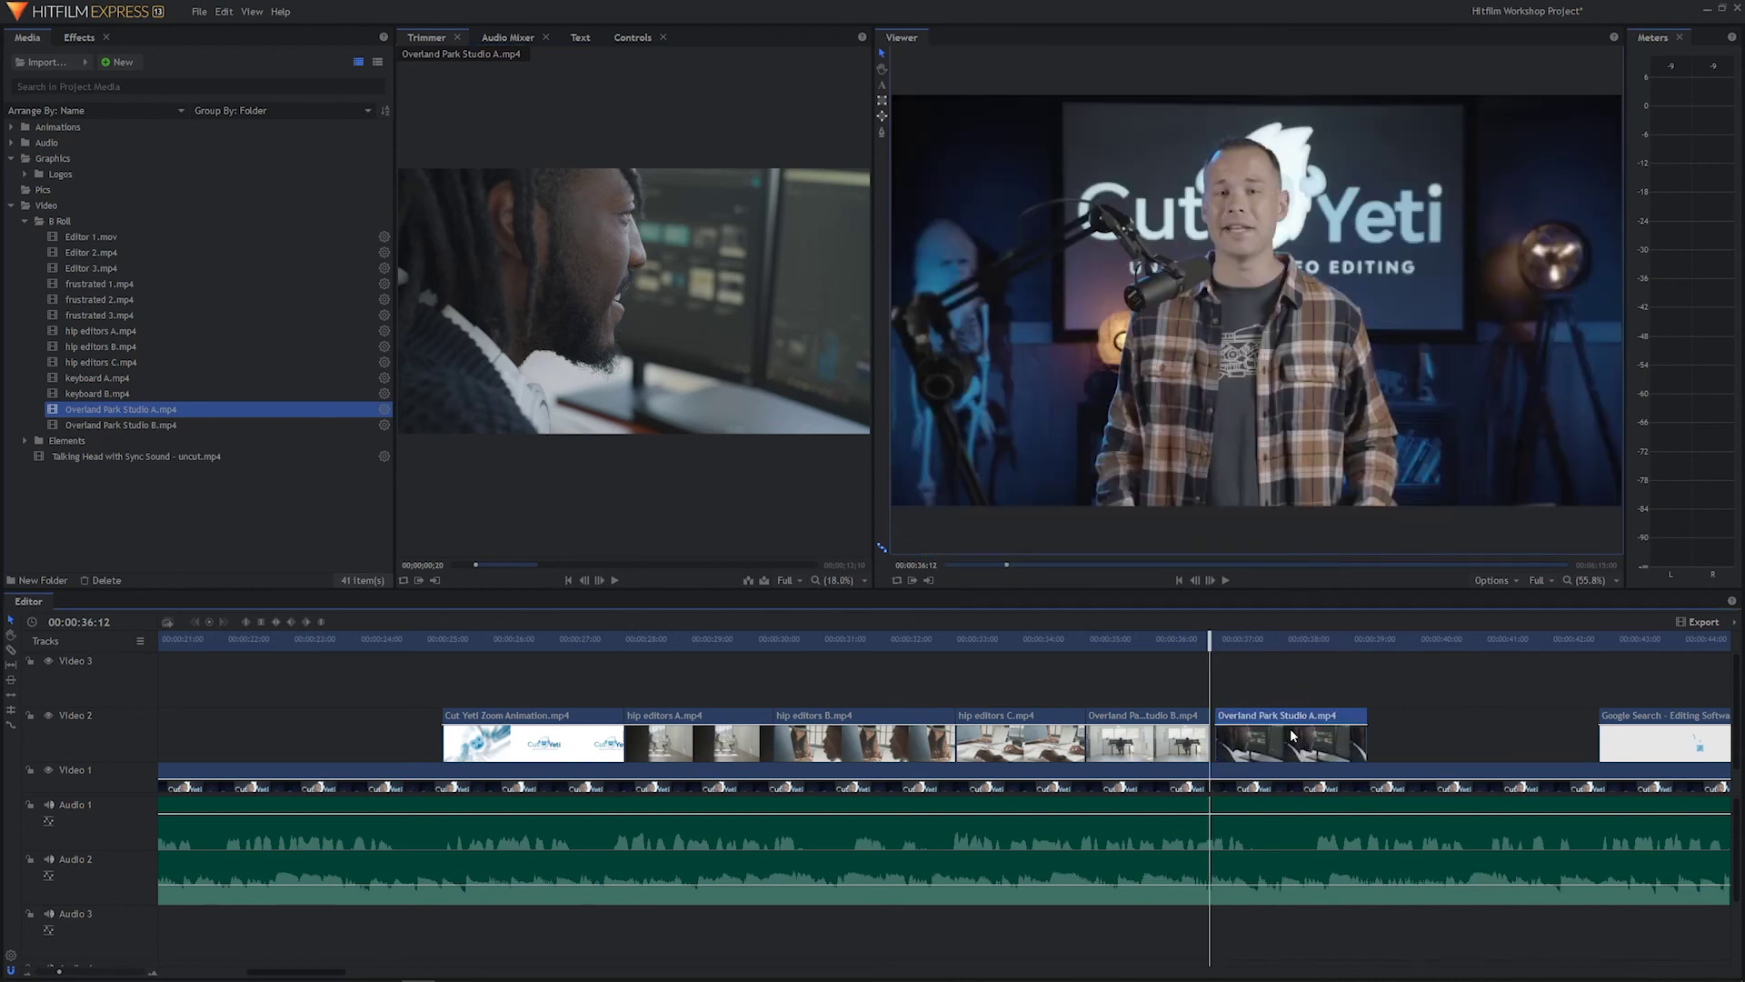
{"action": "left_click", "coordinate": [1284, 756]}
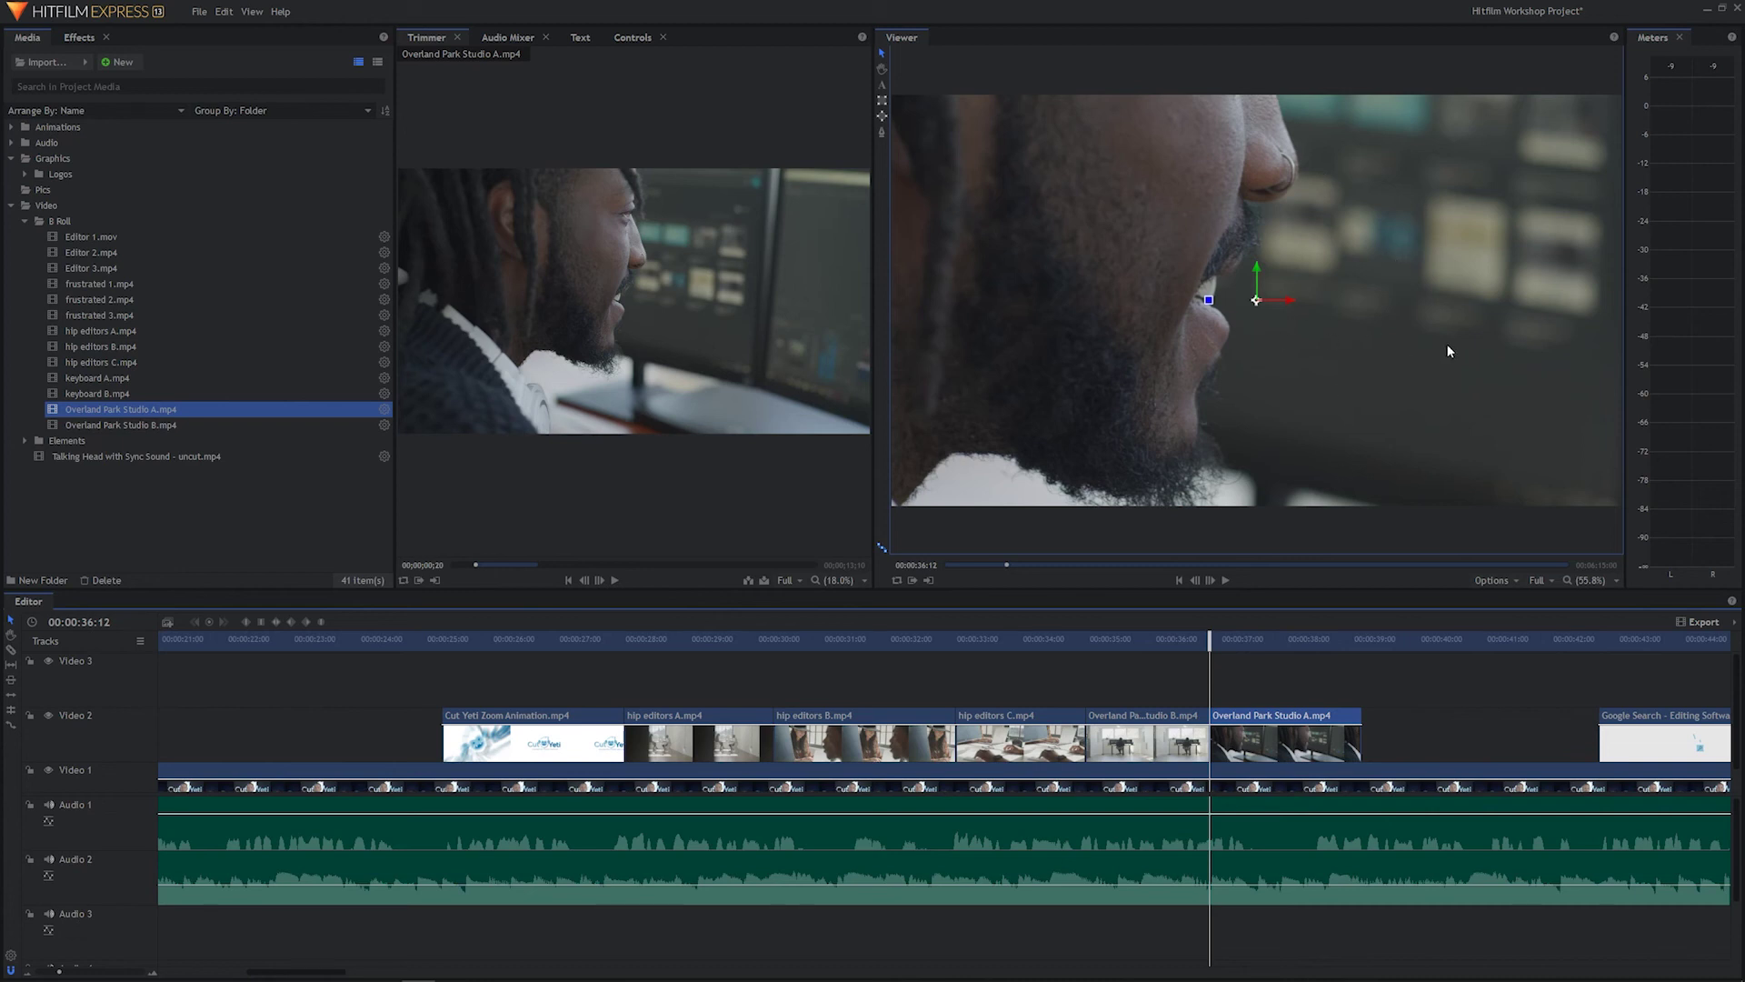
Step: Scale the Overland Park Studio A clip on Video 2 to 50%
{"action": "left_click", "coordinate": [638, 38]}
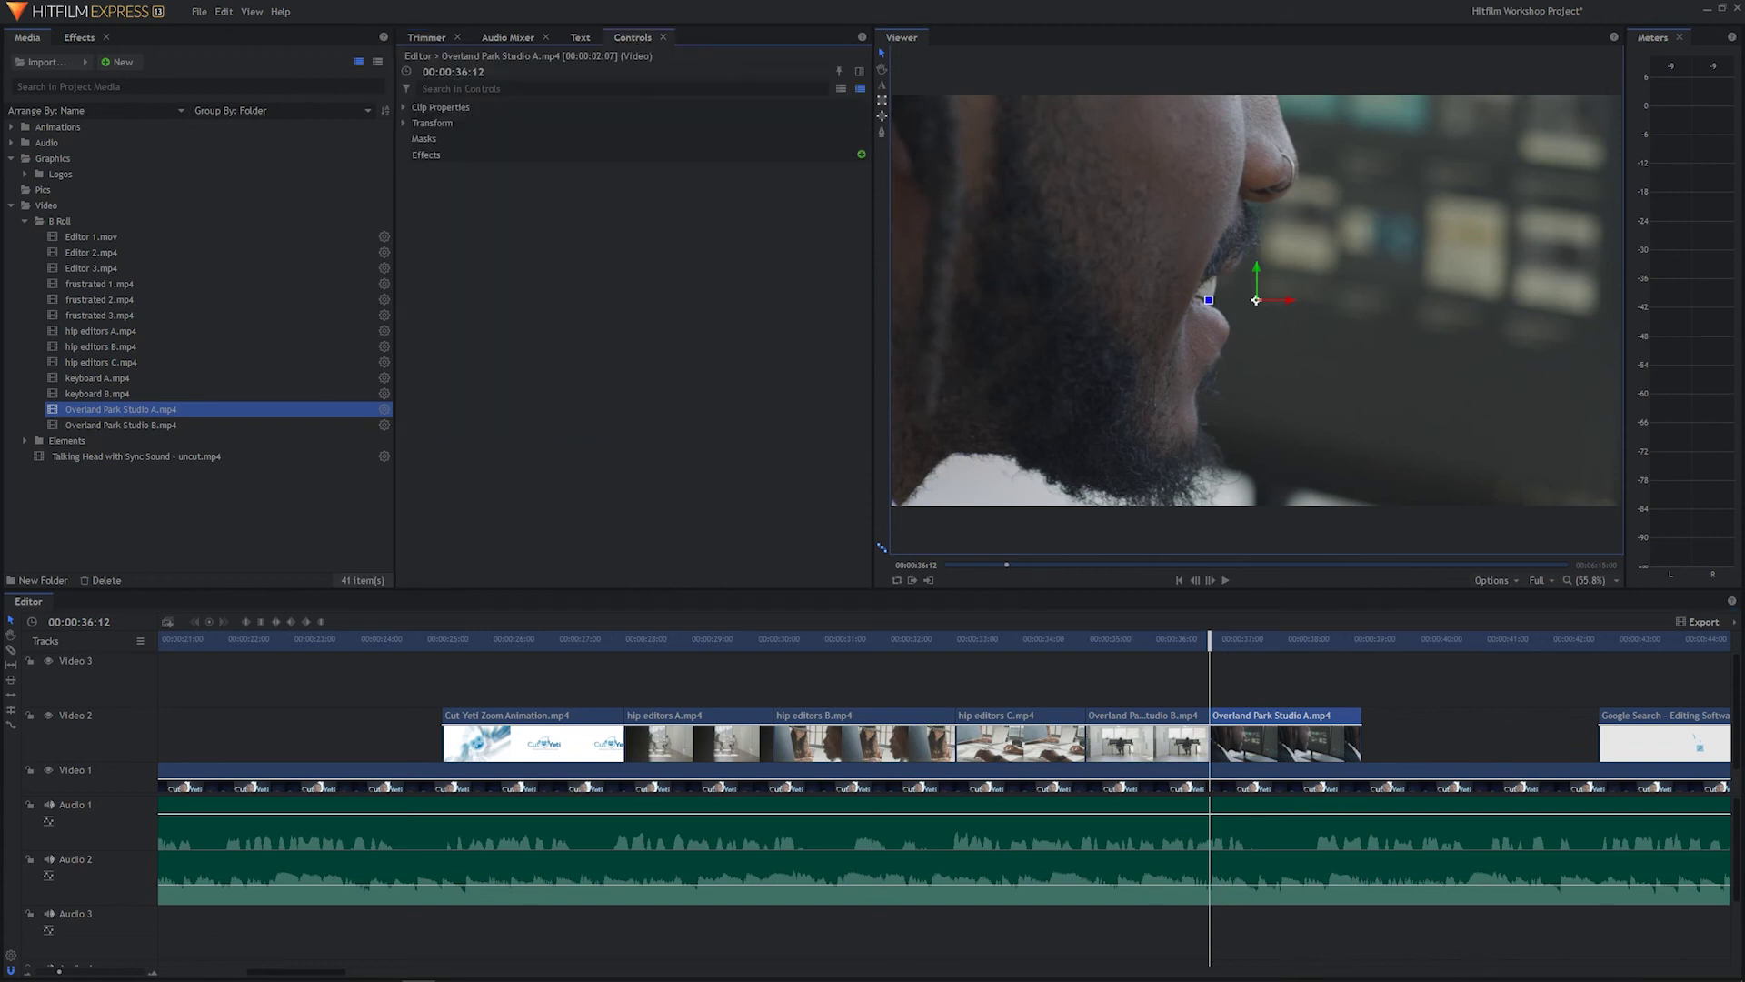
{"action": "left_click", "coordinate": [417, 123]}
{"action": "left_click", "coordinate": [817, 171]}
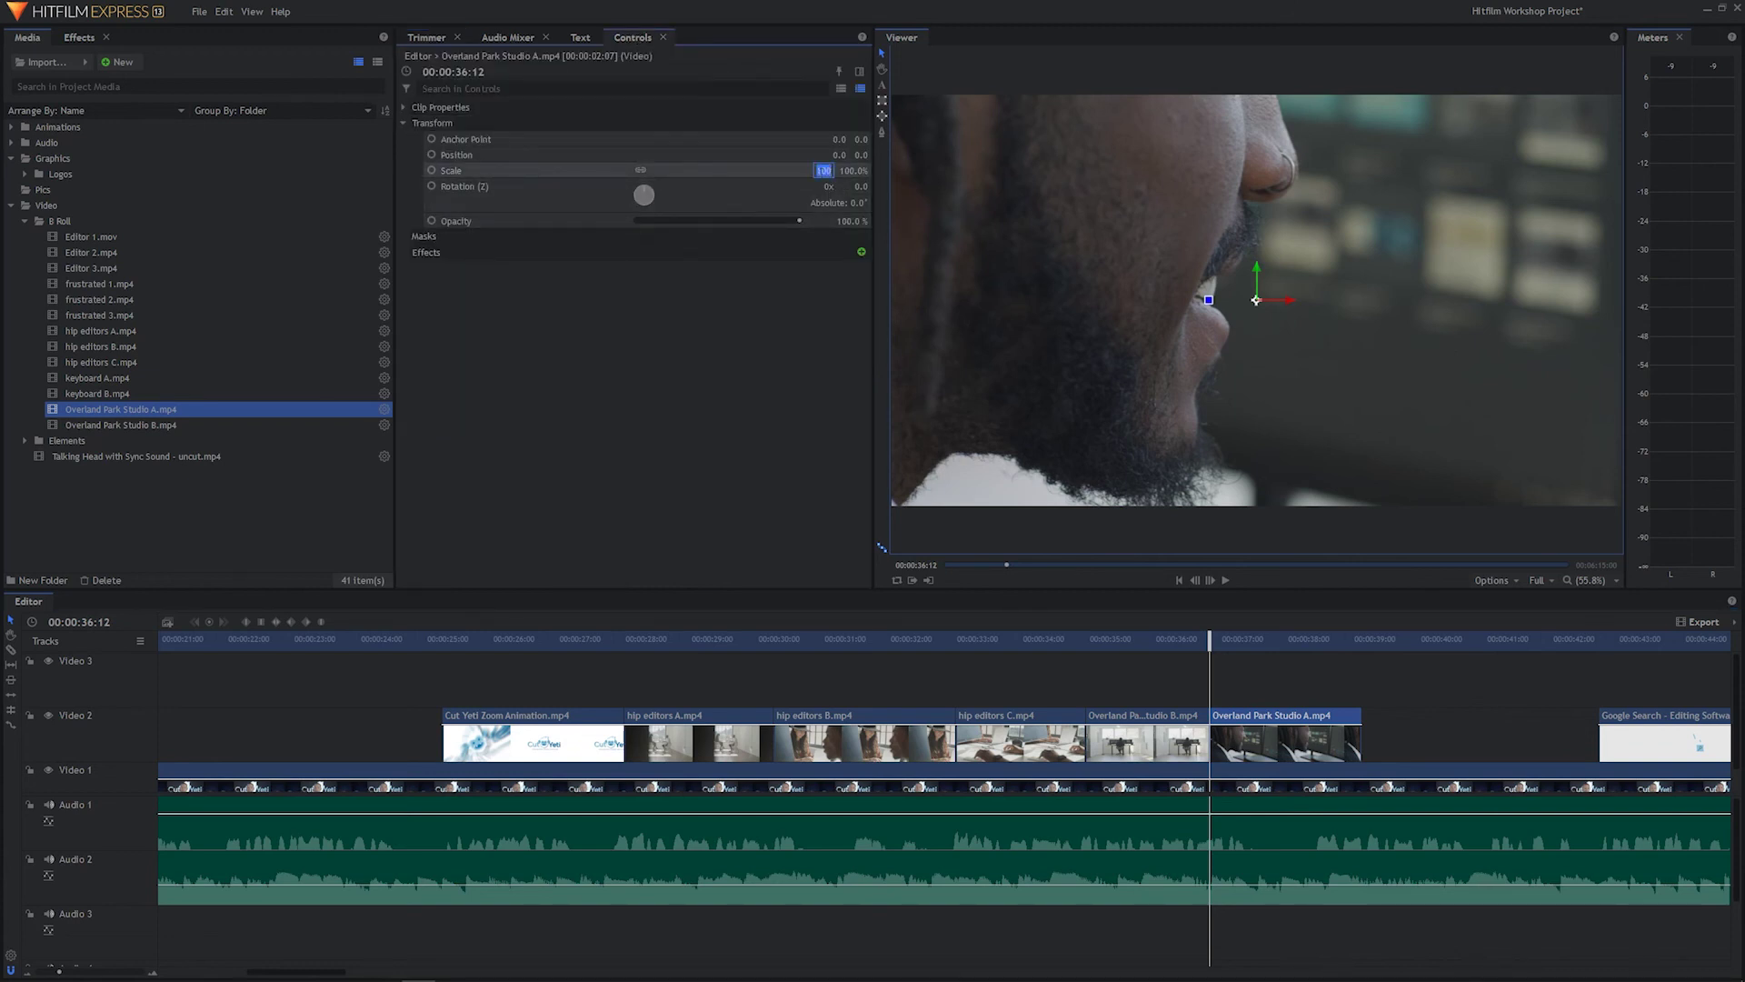
{"action": "key", "text": "Return"}
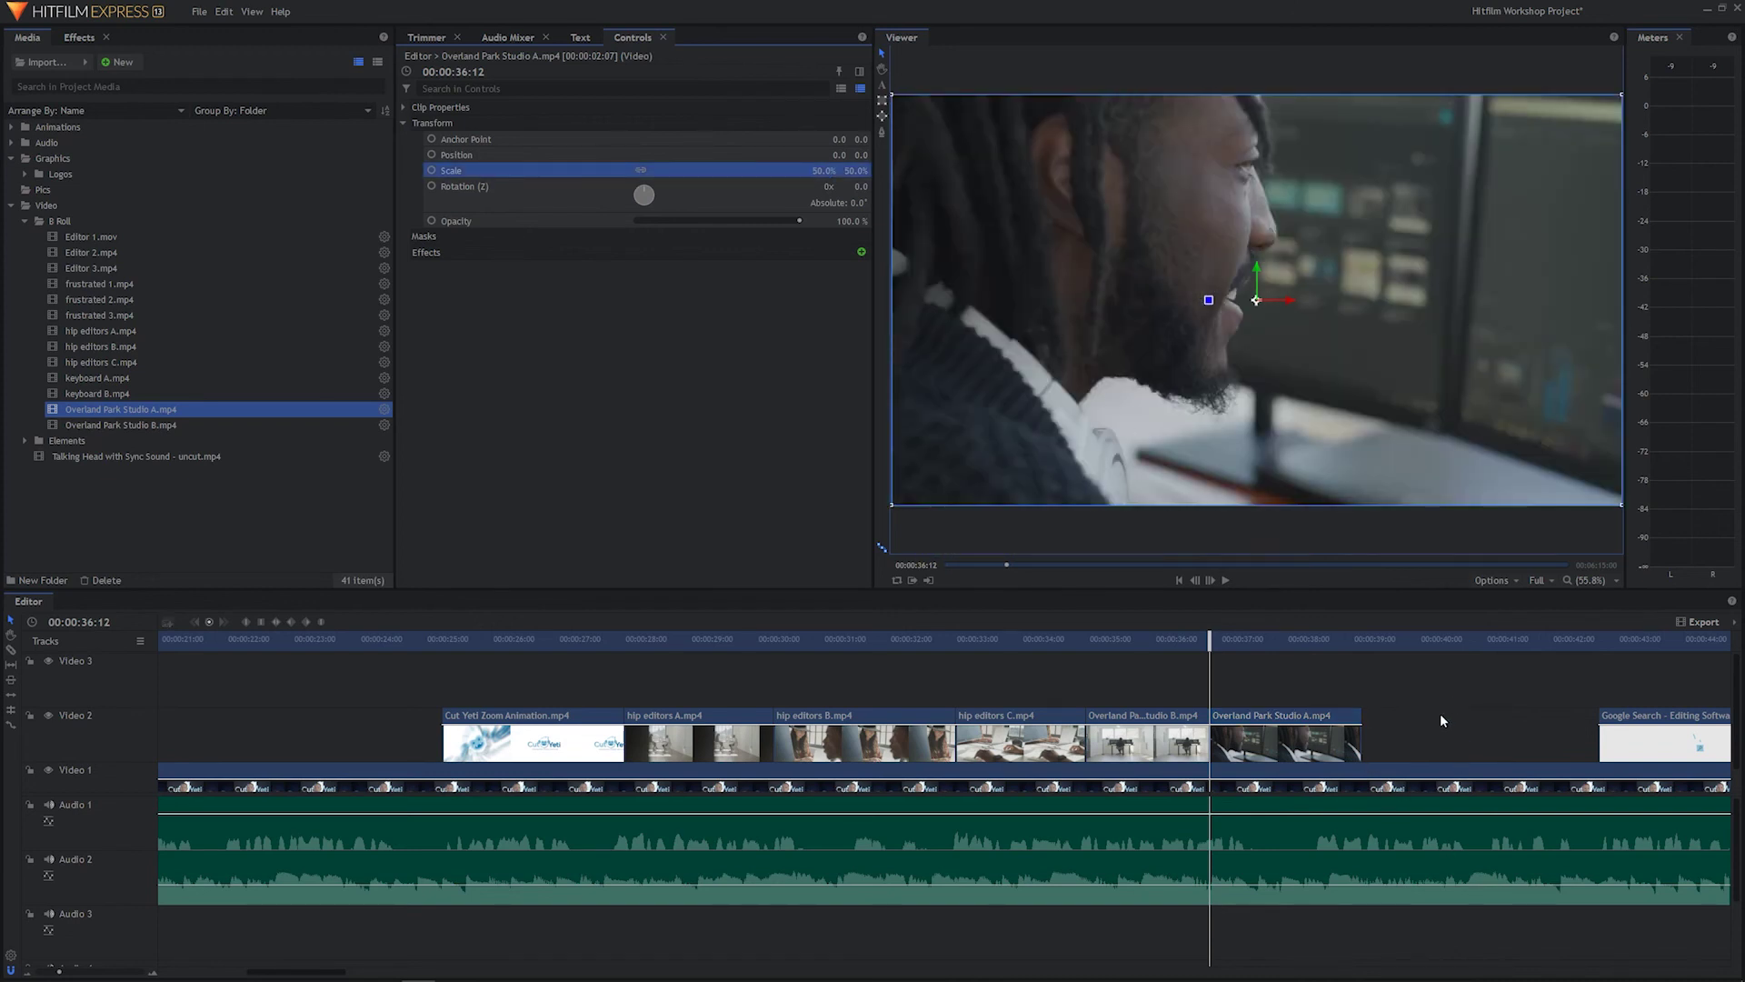
Step: Shorten the end of the Overland Park Studio A clip and replay the whole B-roll sequence
{"action": "left_click_drag", "start_coordinate": [1361, 738], "coordinate": [1309, 741]}
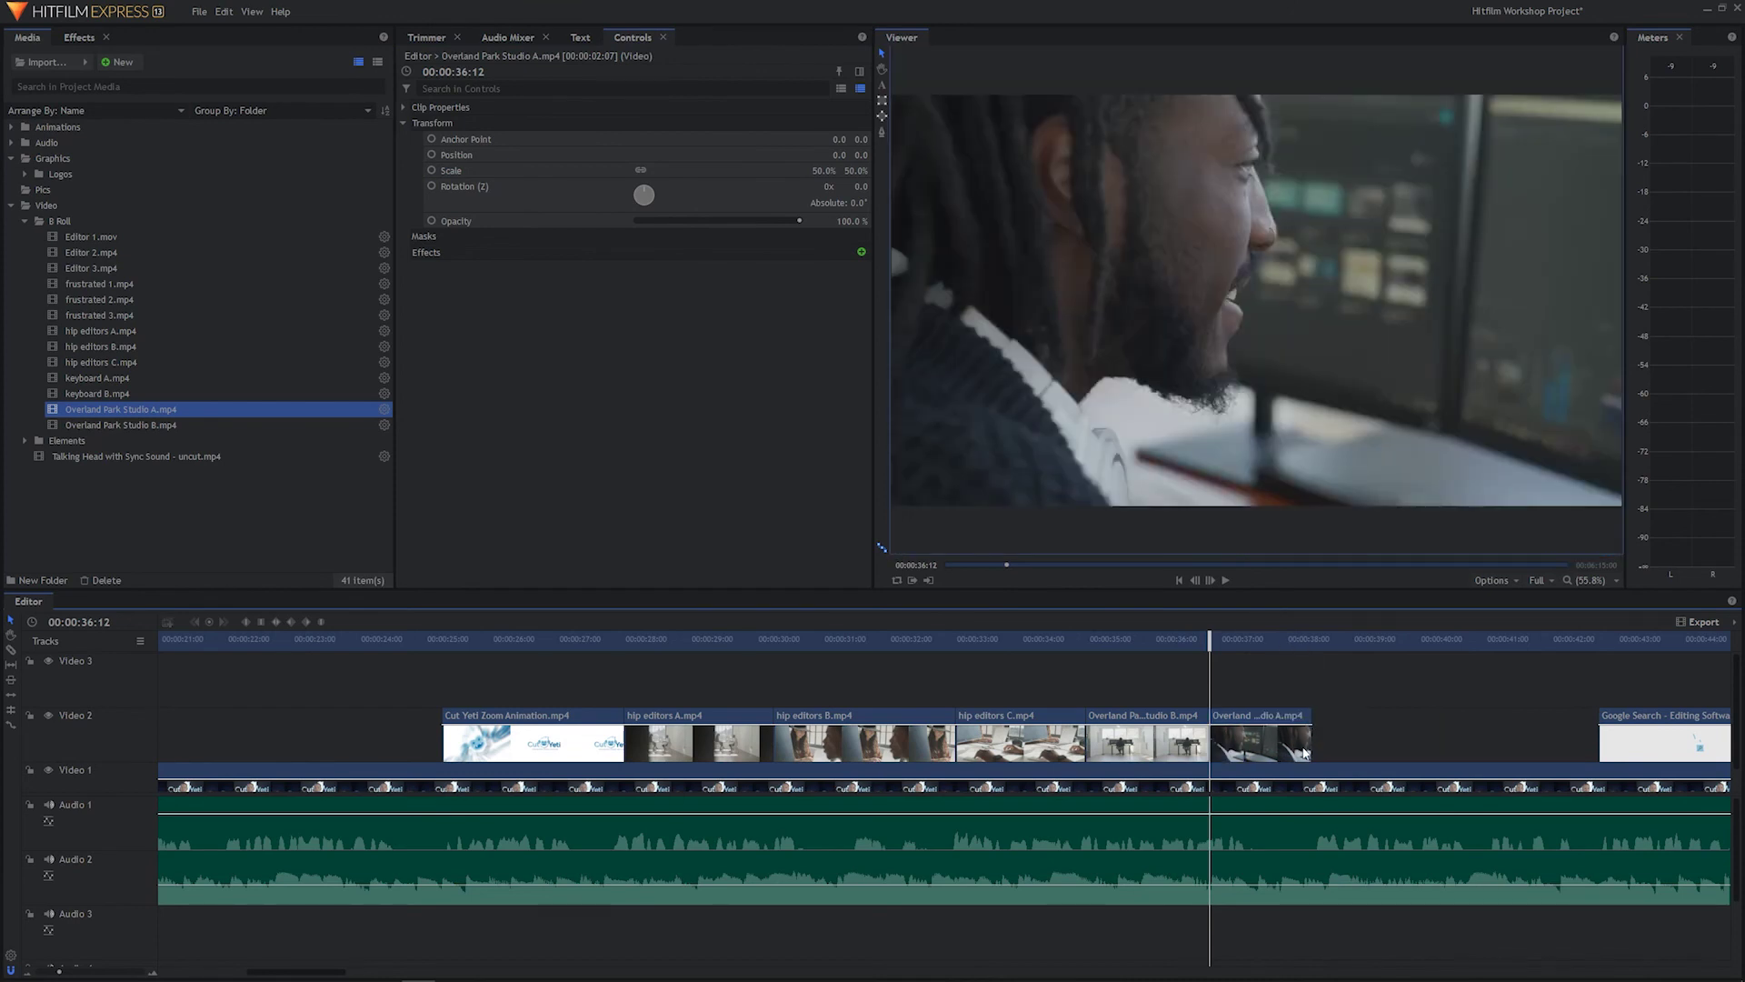
{"action": "left_click_drag", "start_coordinate": [1305, 640], "coordinate": [363, 656]}
{"action": "key", "text": "space"}
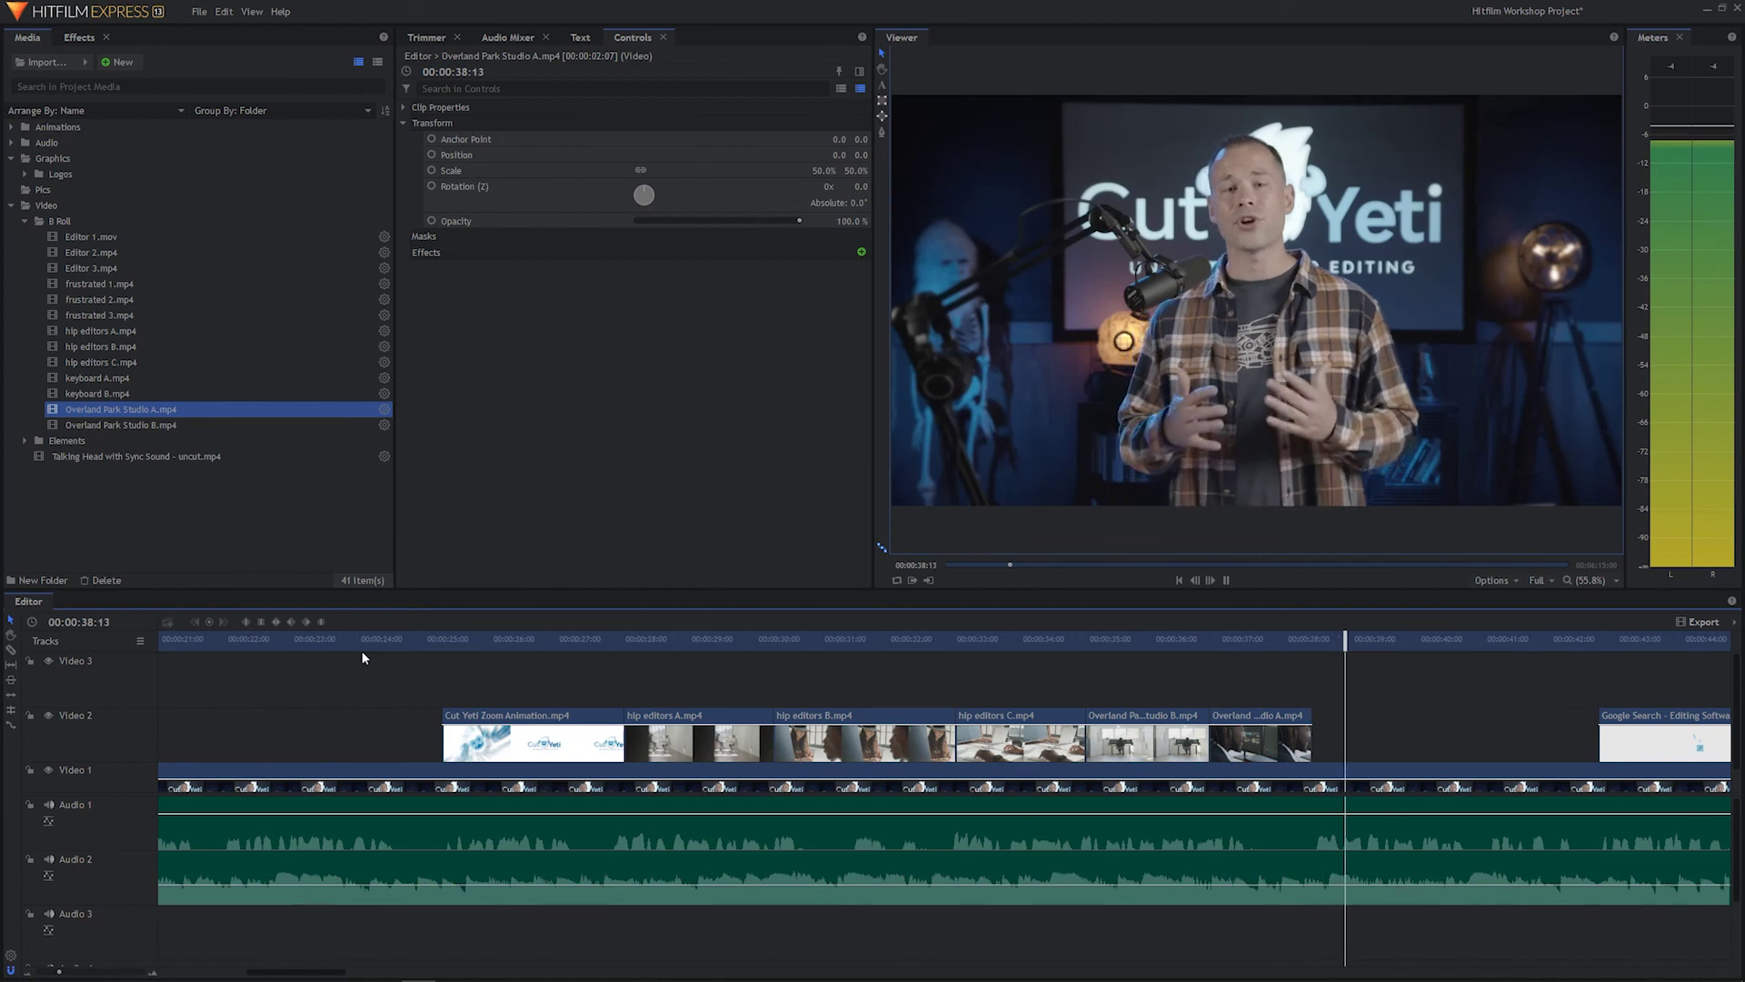
{"action": "key", "text": "space"}
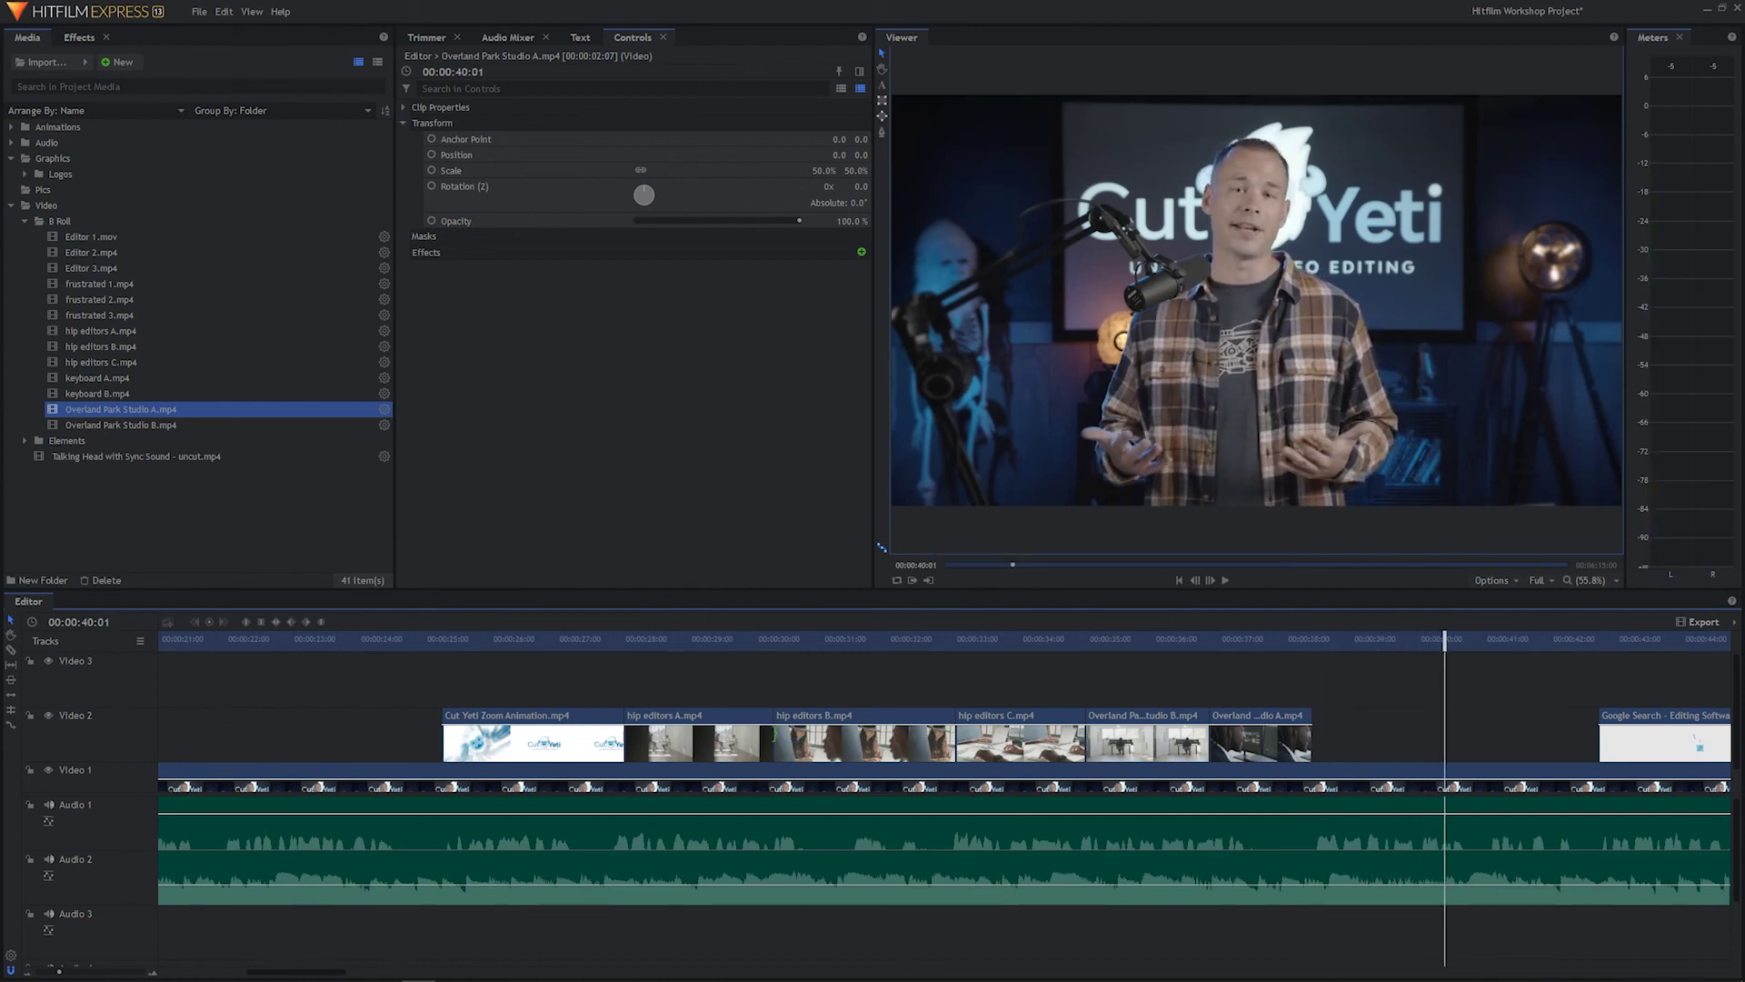
Step: Review the full timeline, playing the uncovered talking-head part and the USER-FRIENDLY and CHEAP OR FREE title sections
{"action": "scroll", "coordinate": [322, 639], "scroll_direction": "down", "scroll_amount": 10}
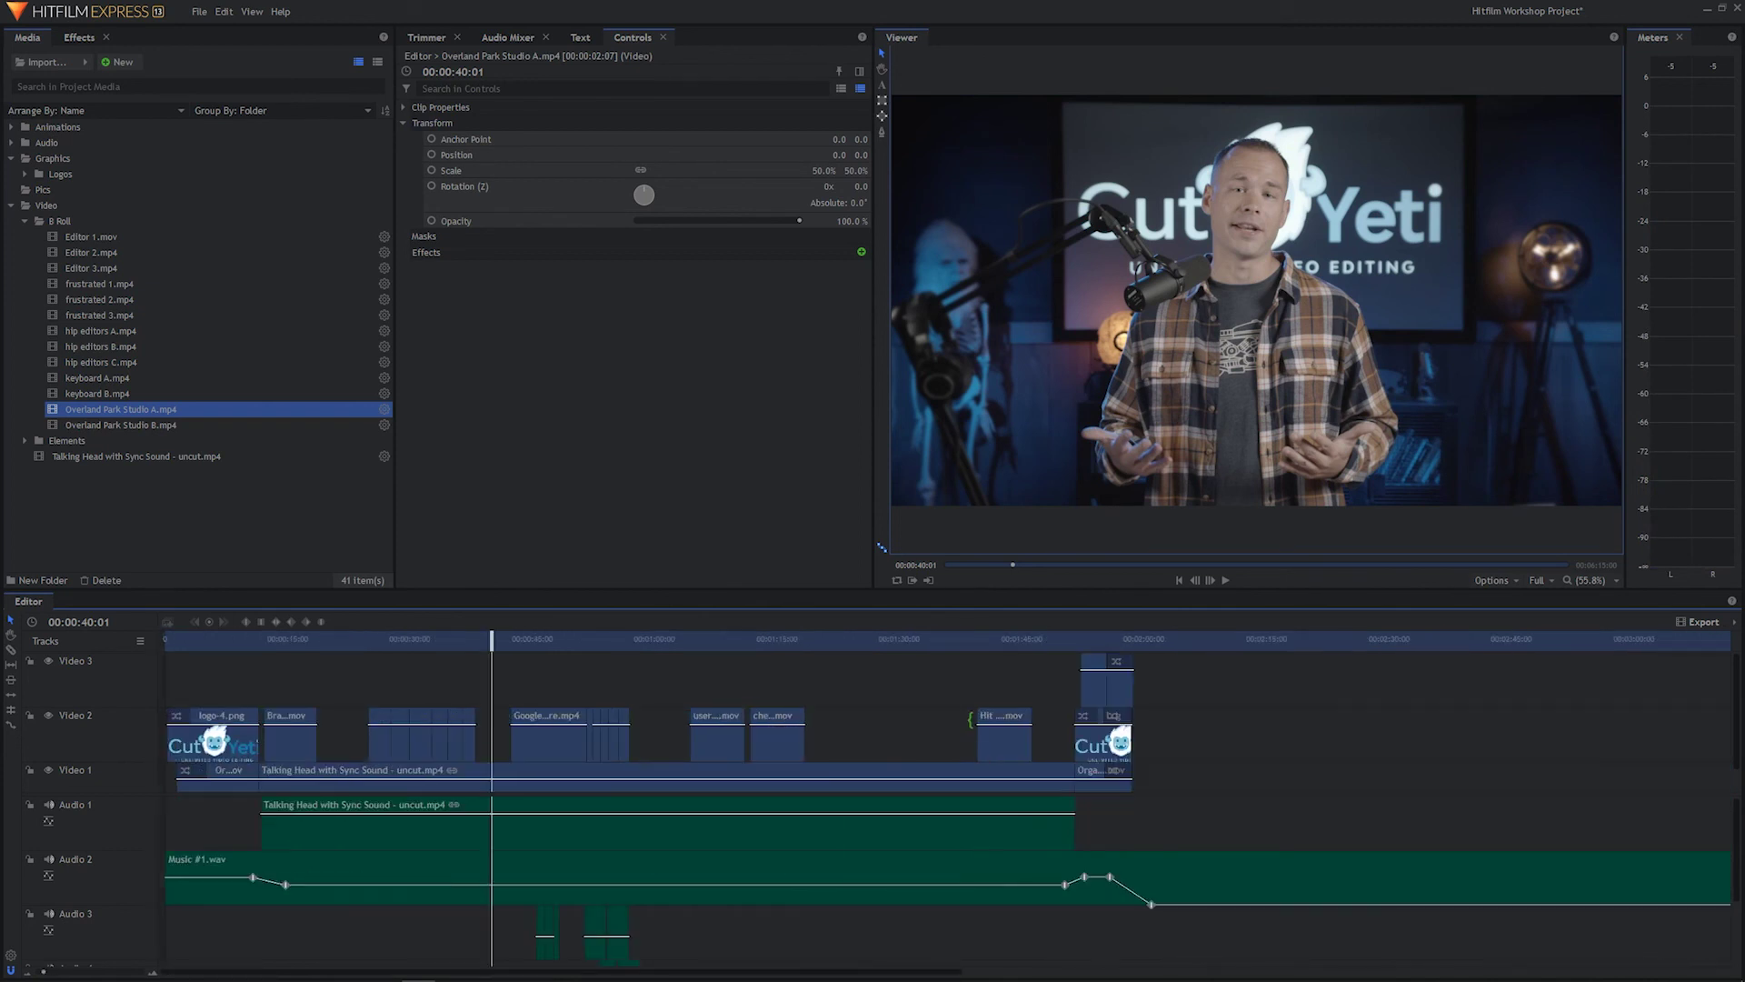
{"action": "left_click_drag", "start_coordinate": [322, 639], "coordinate": [287, 641]}
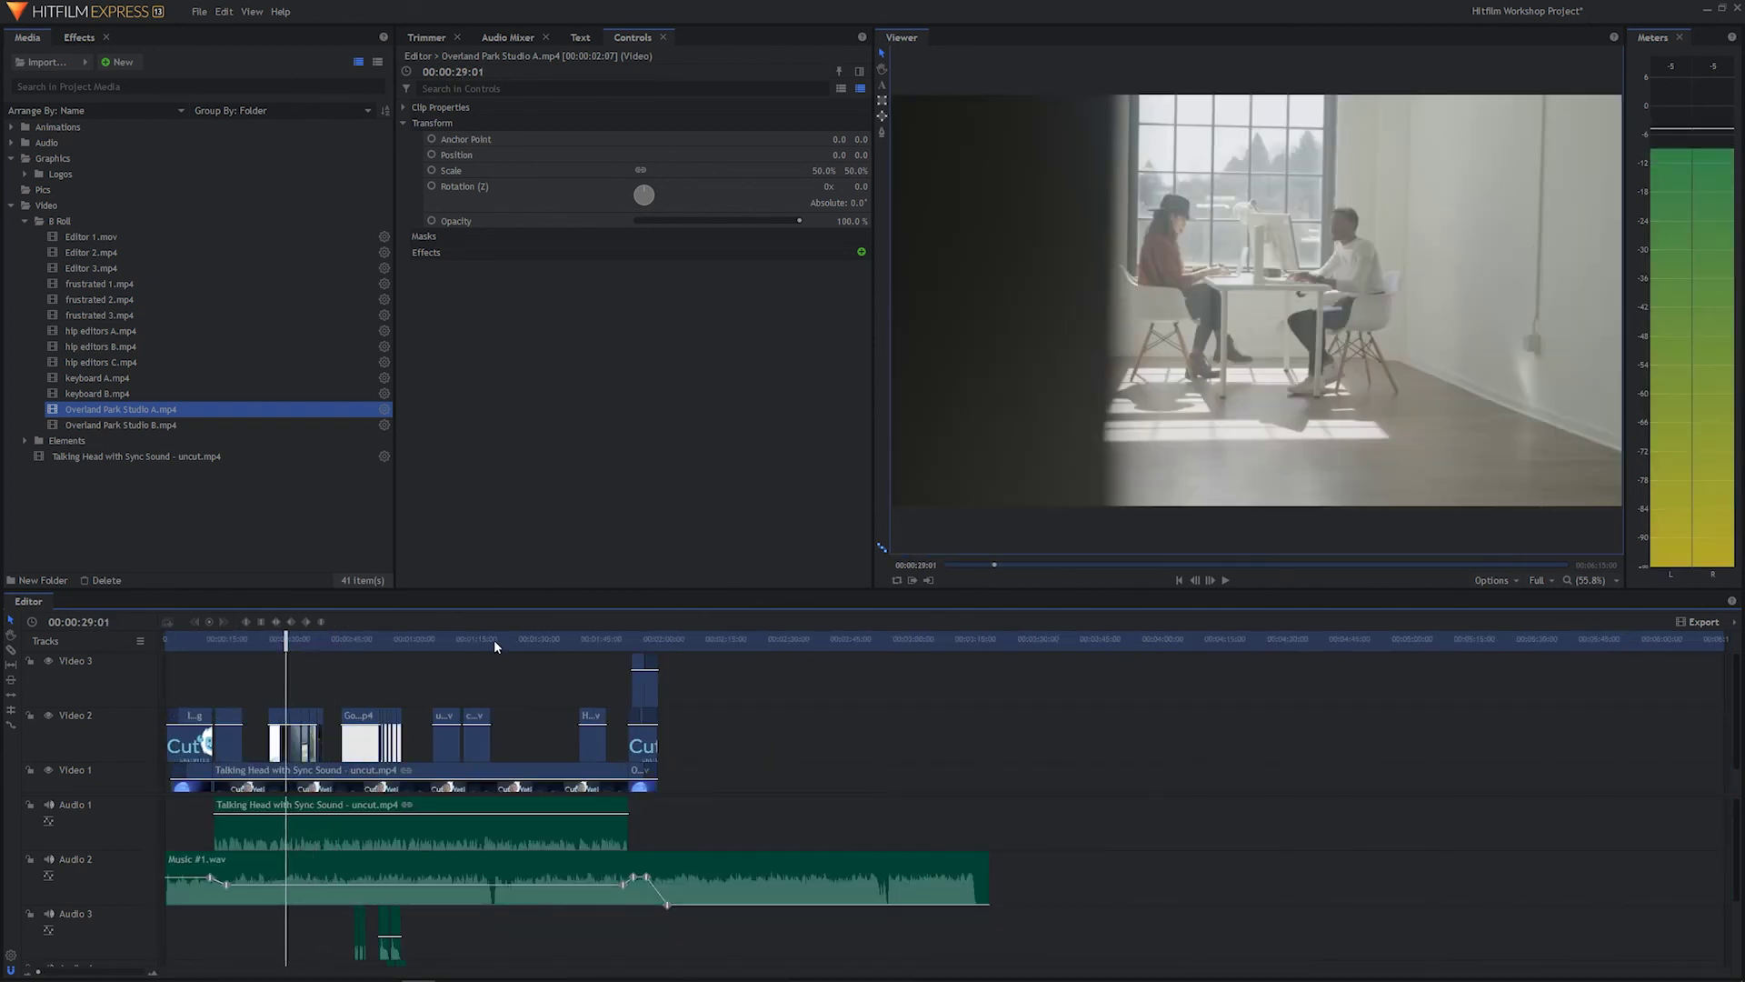
{"action": "left_click_drag", "start_coordinate": [493, 641], "coordinate": [511, 639]}
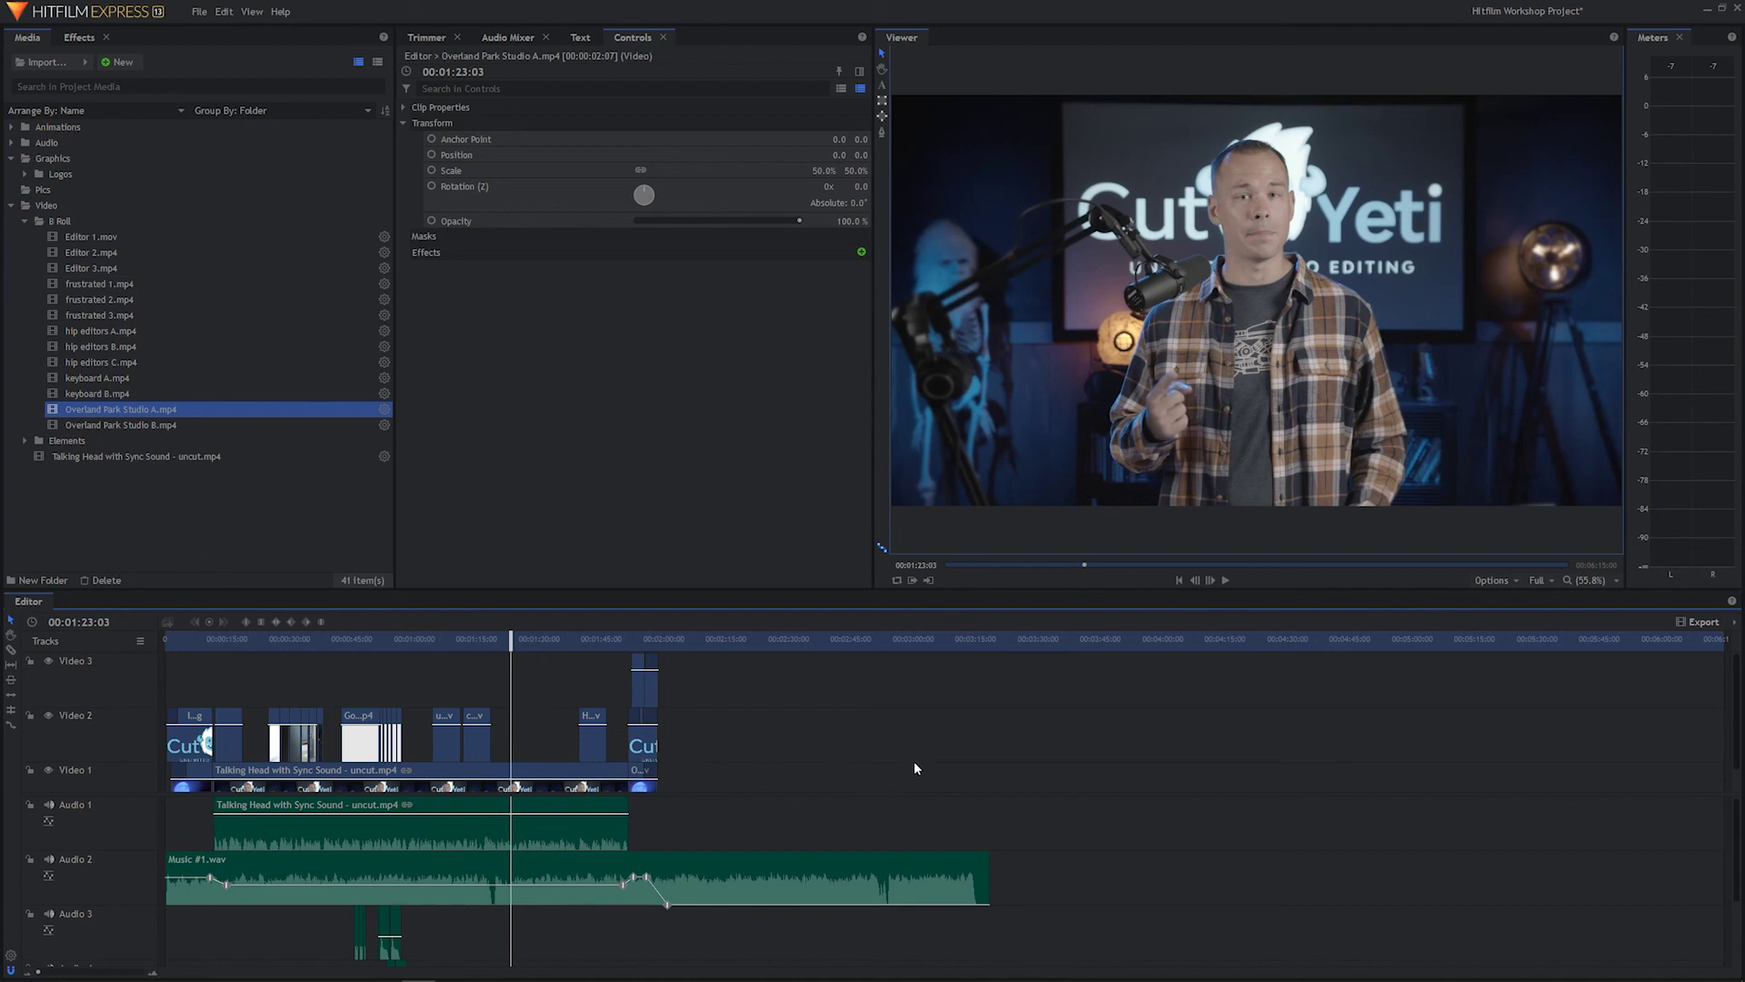
{"action": "key", "text": "space"}
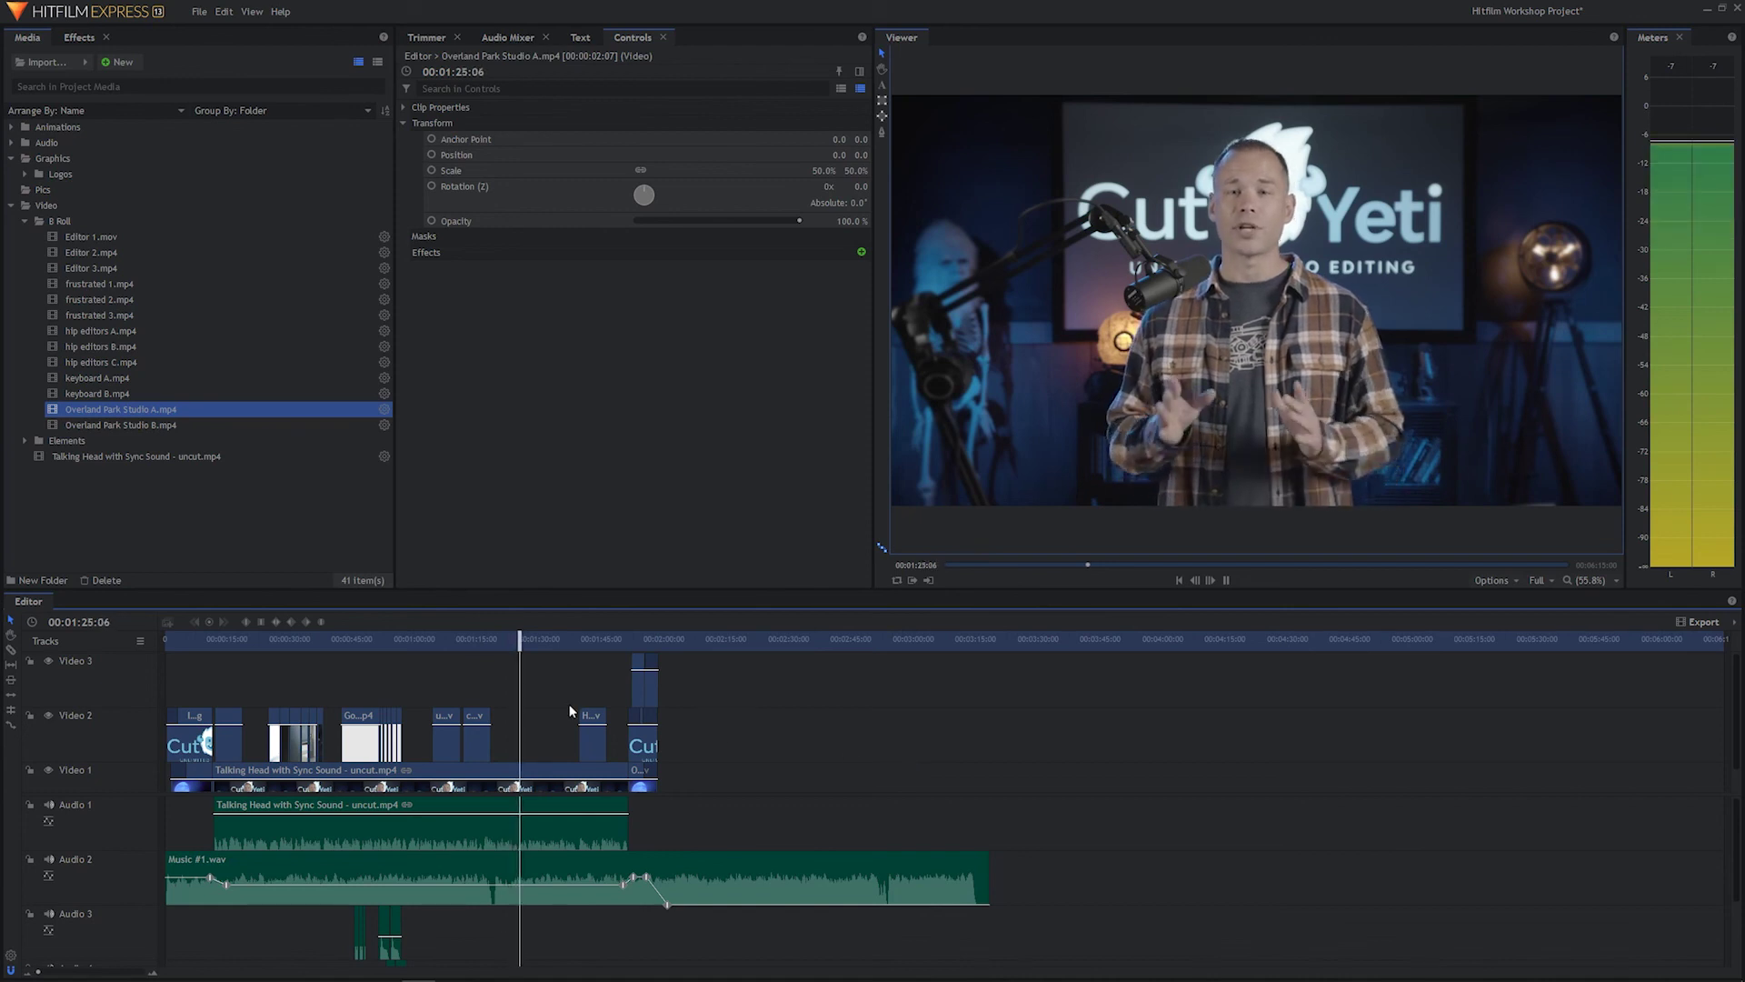
{"action": "left_click", "coordinate": [433, 641]}
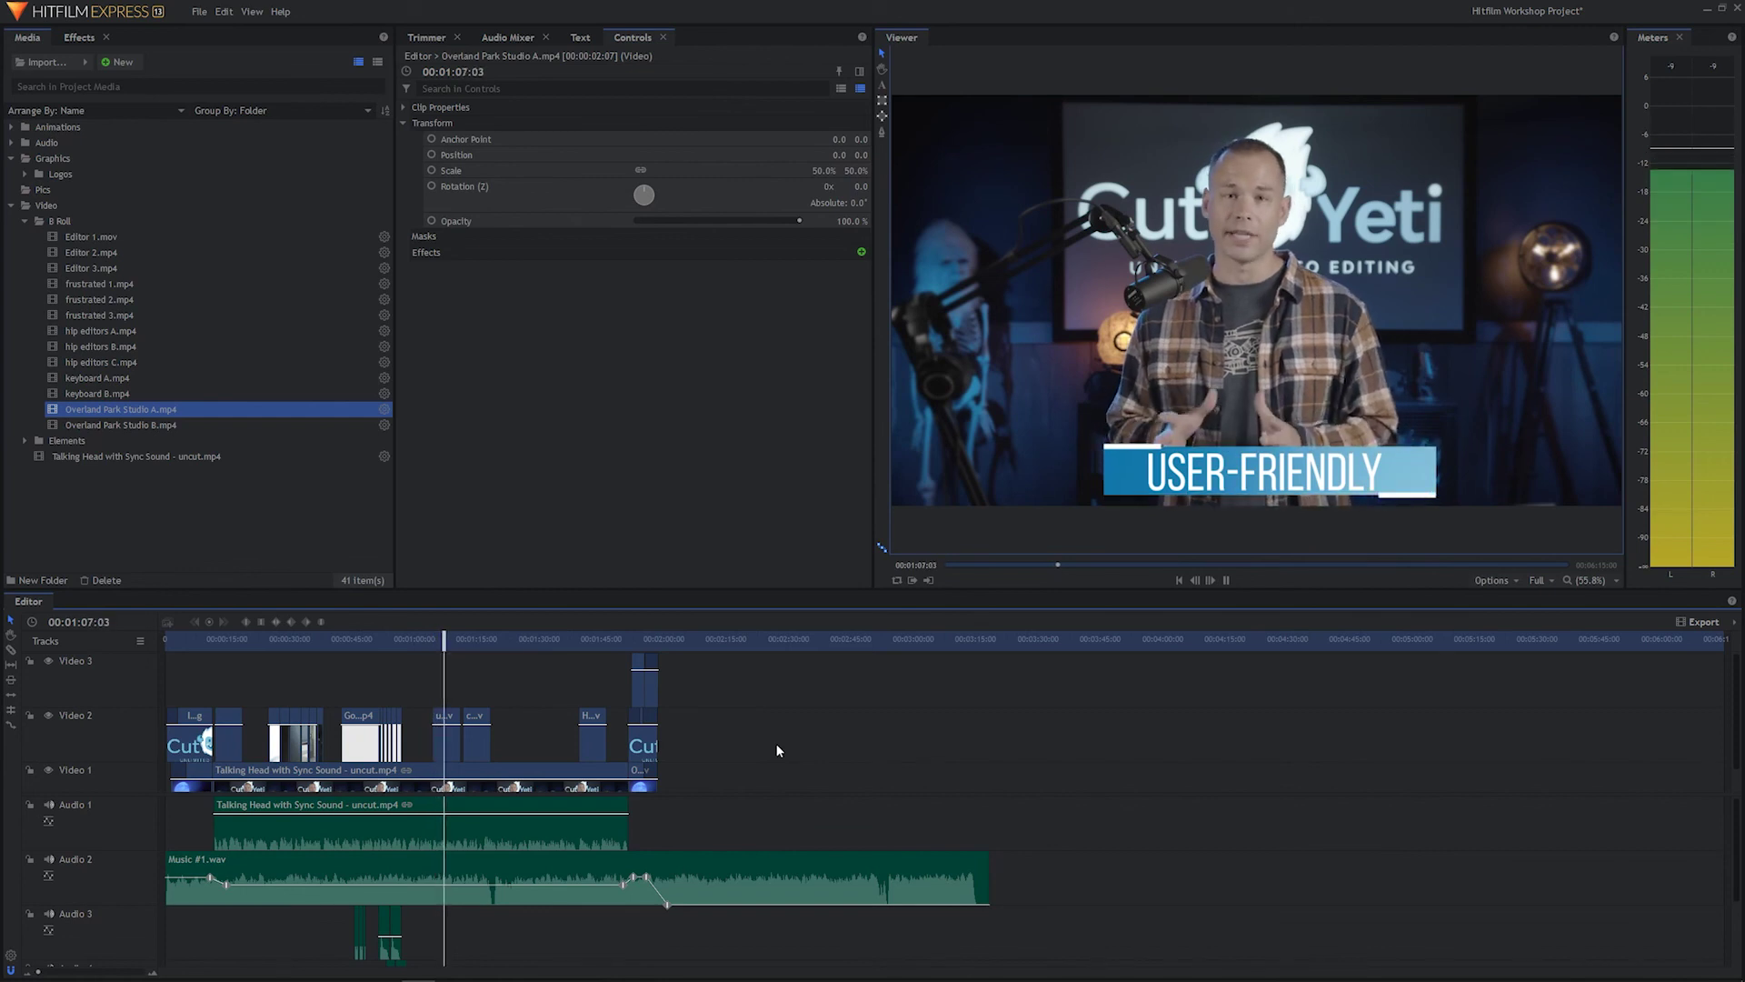
{"action": "key", "text": "space"}
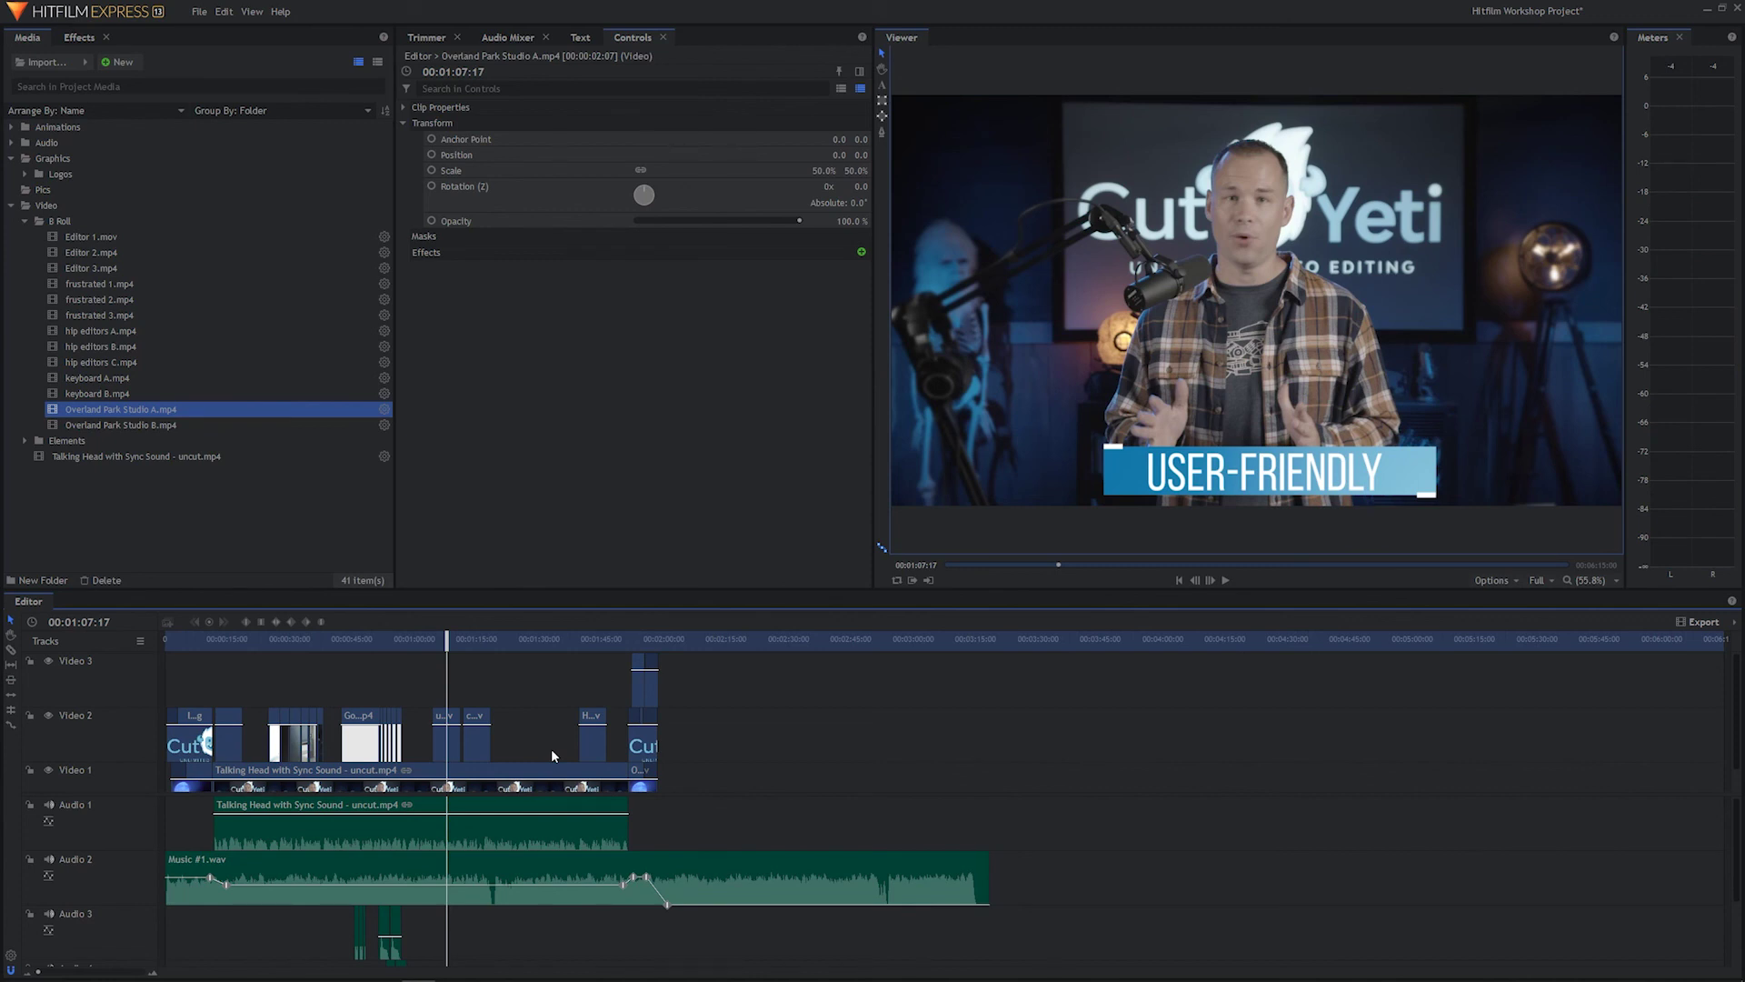
{"action": "key", "text": "space"}
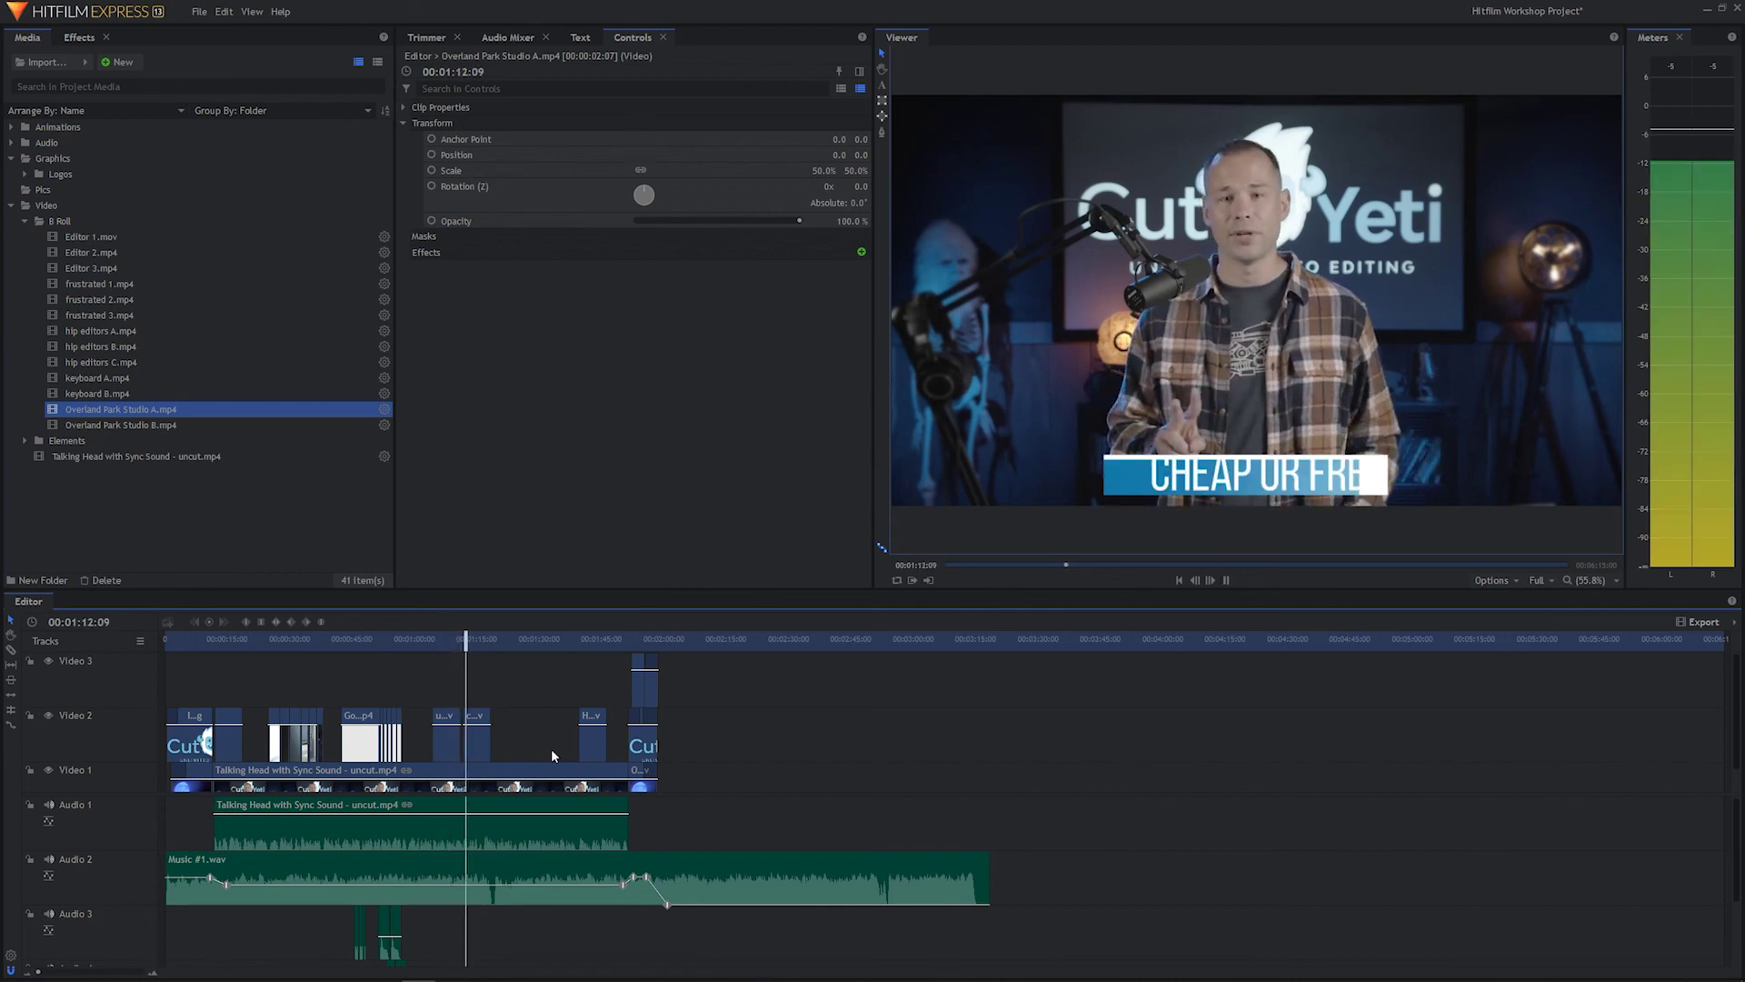
{"action": "key", "text": "space"}
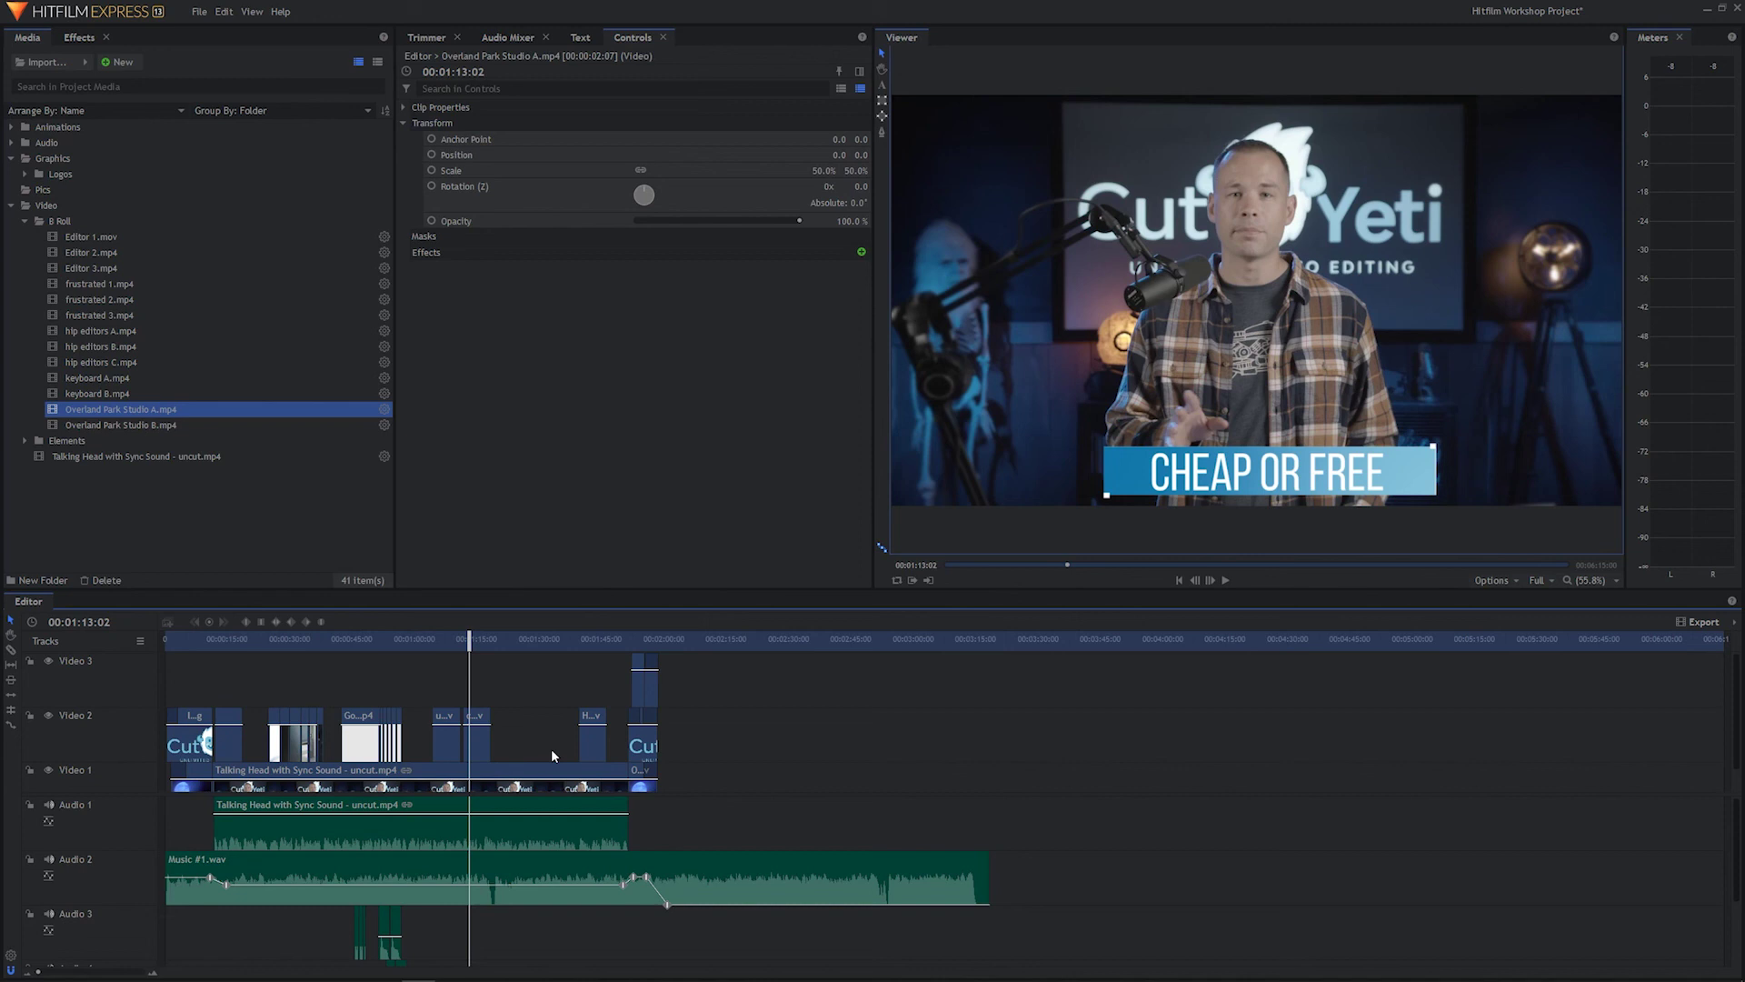
Step: Preview the frustrated 1, frustrated 2 and frustrated 3 B-roll clips by scrubbing through each one
{"action": "double_click", "coordinate": [127, 290]}
{"action": "left_click", "coordinate": [483, 564]}
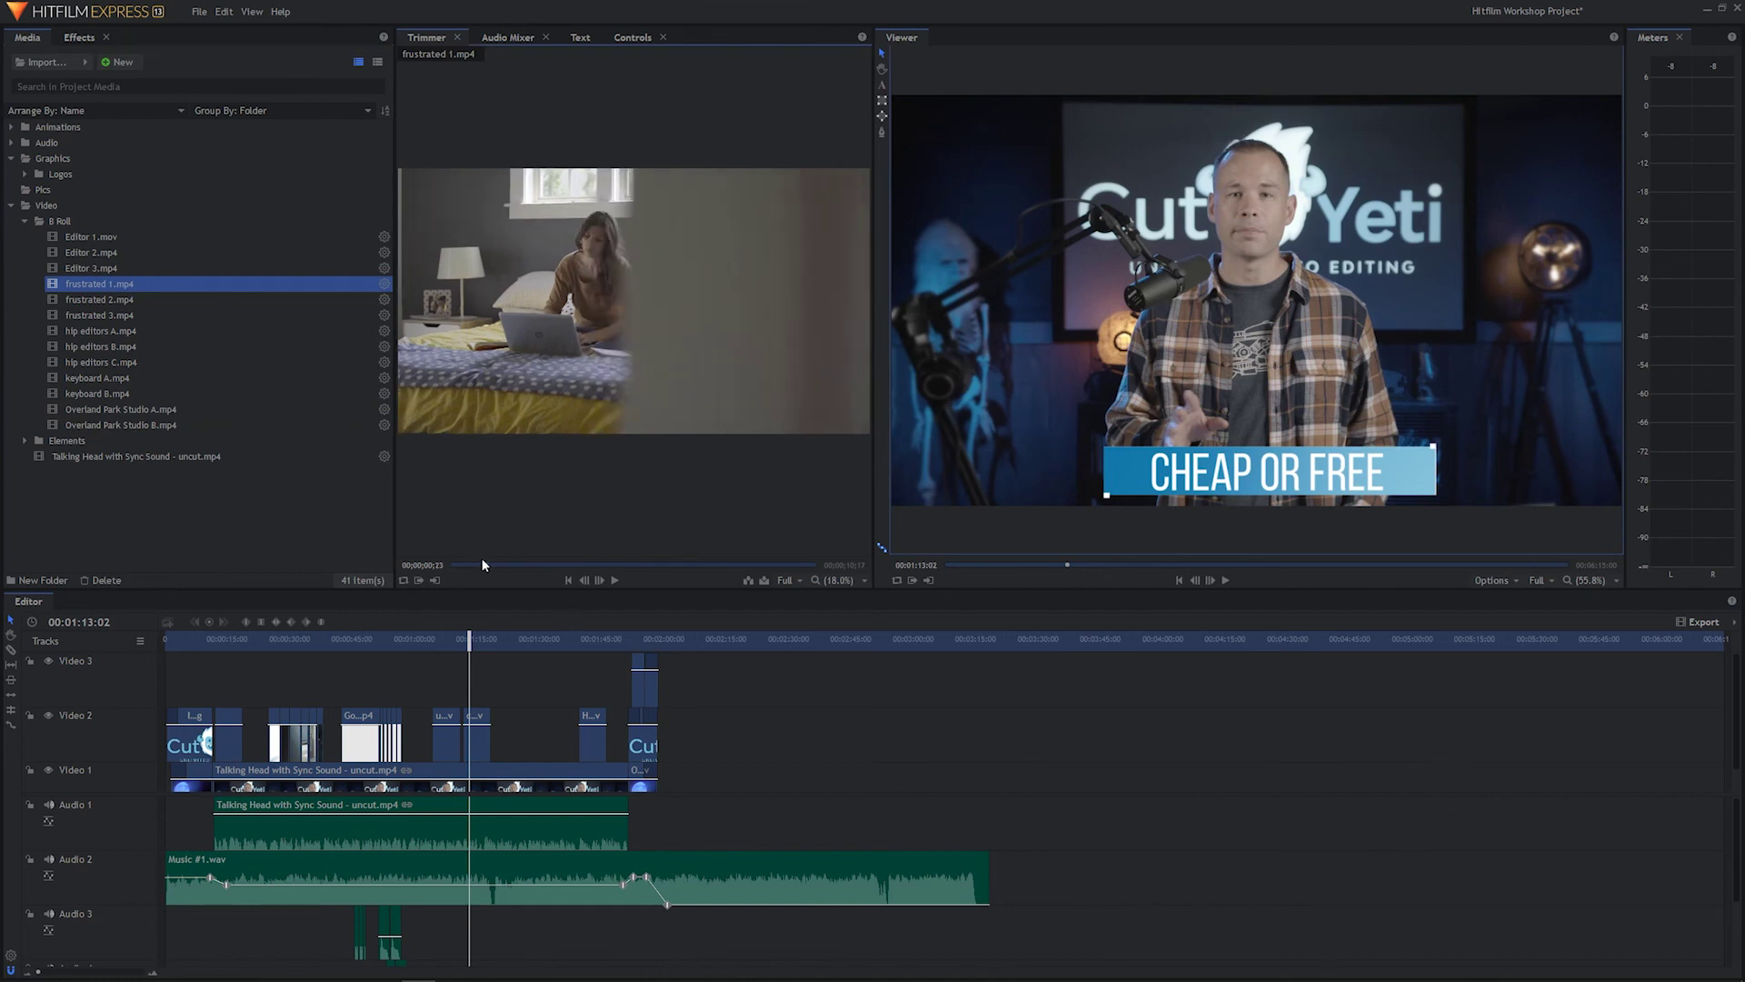
{"action": "left_click_drag", "start_coordinate": [483, 564], "coordinate": [576, 565]}
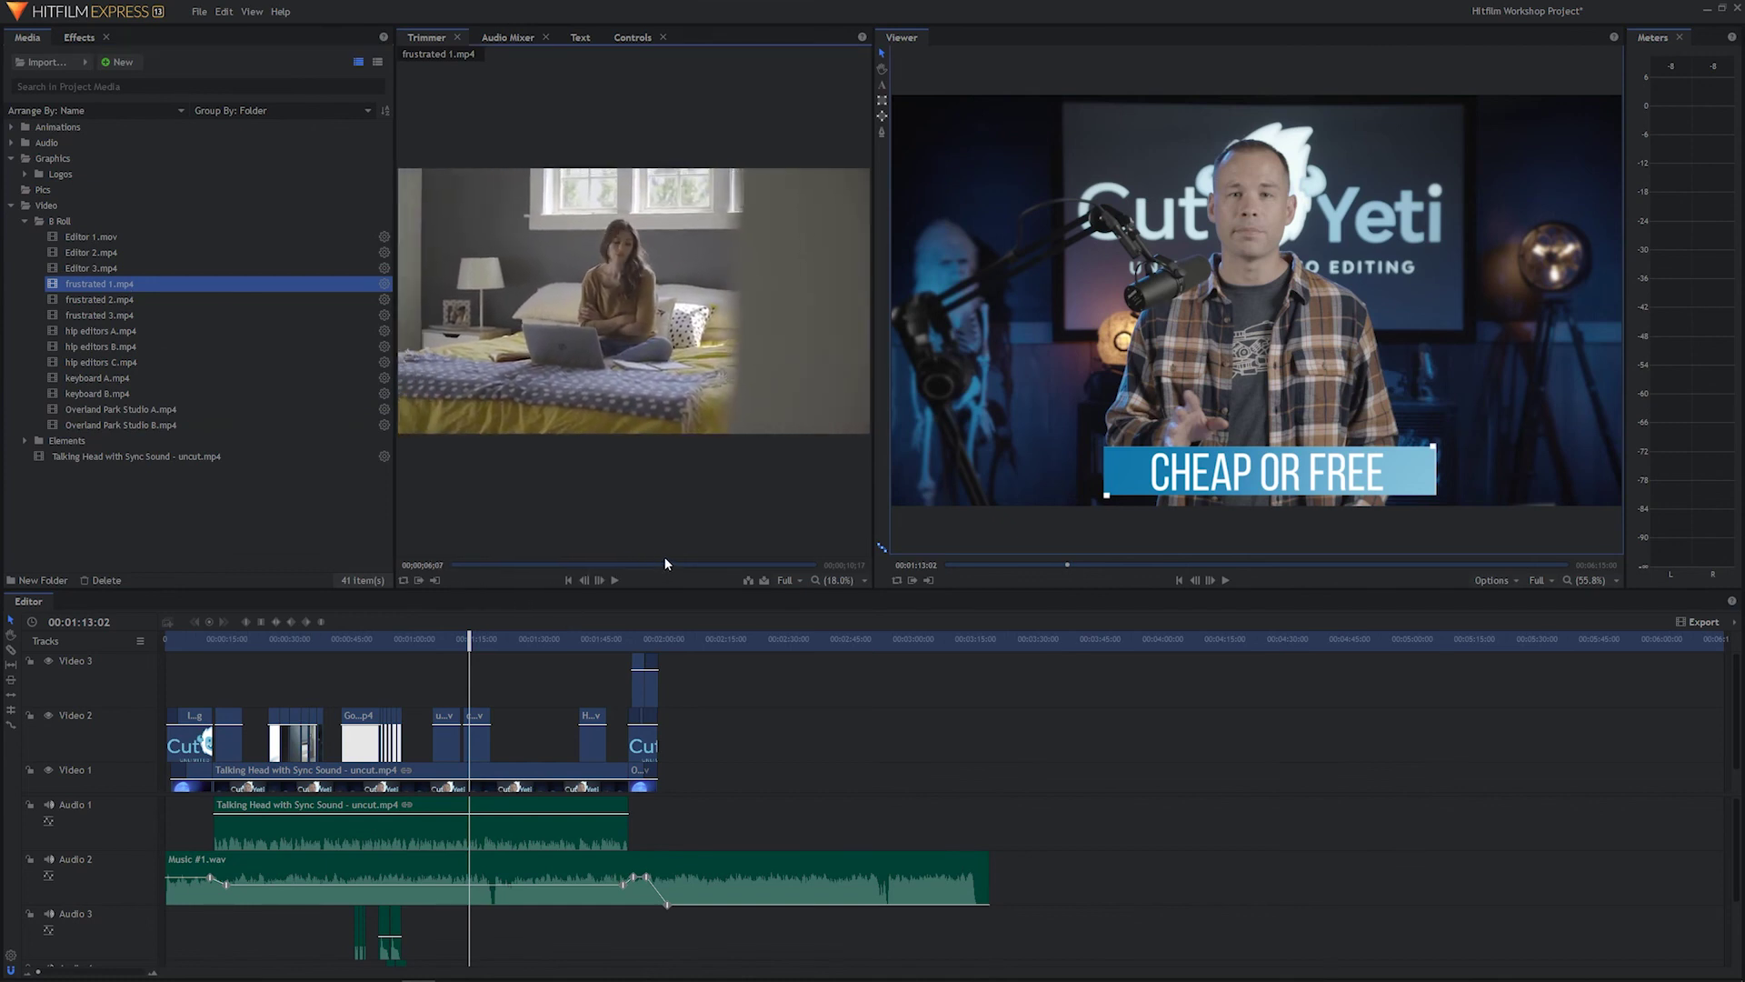
{"action": "left_click", "coordinate": [122, 299]}
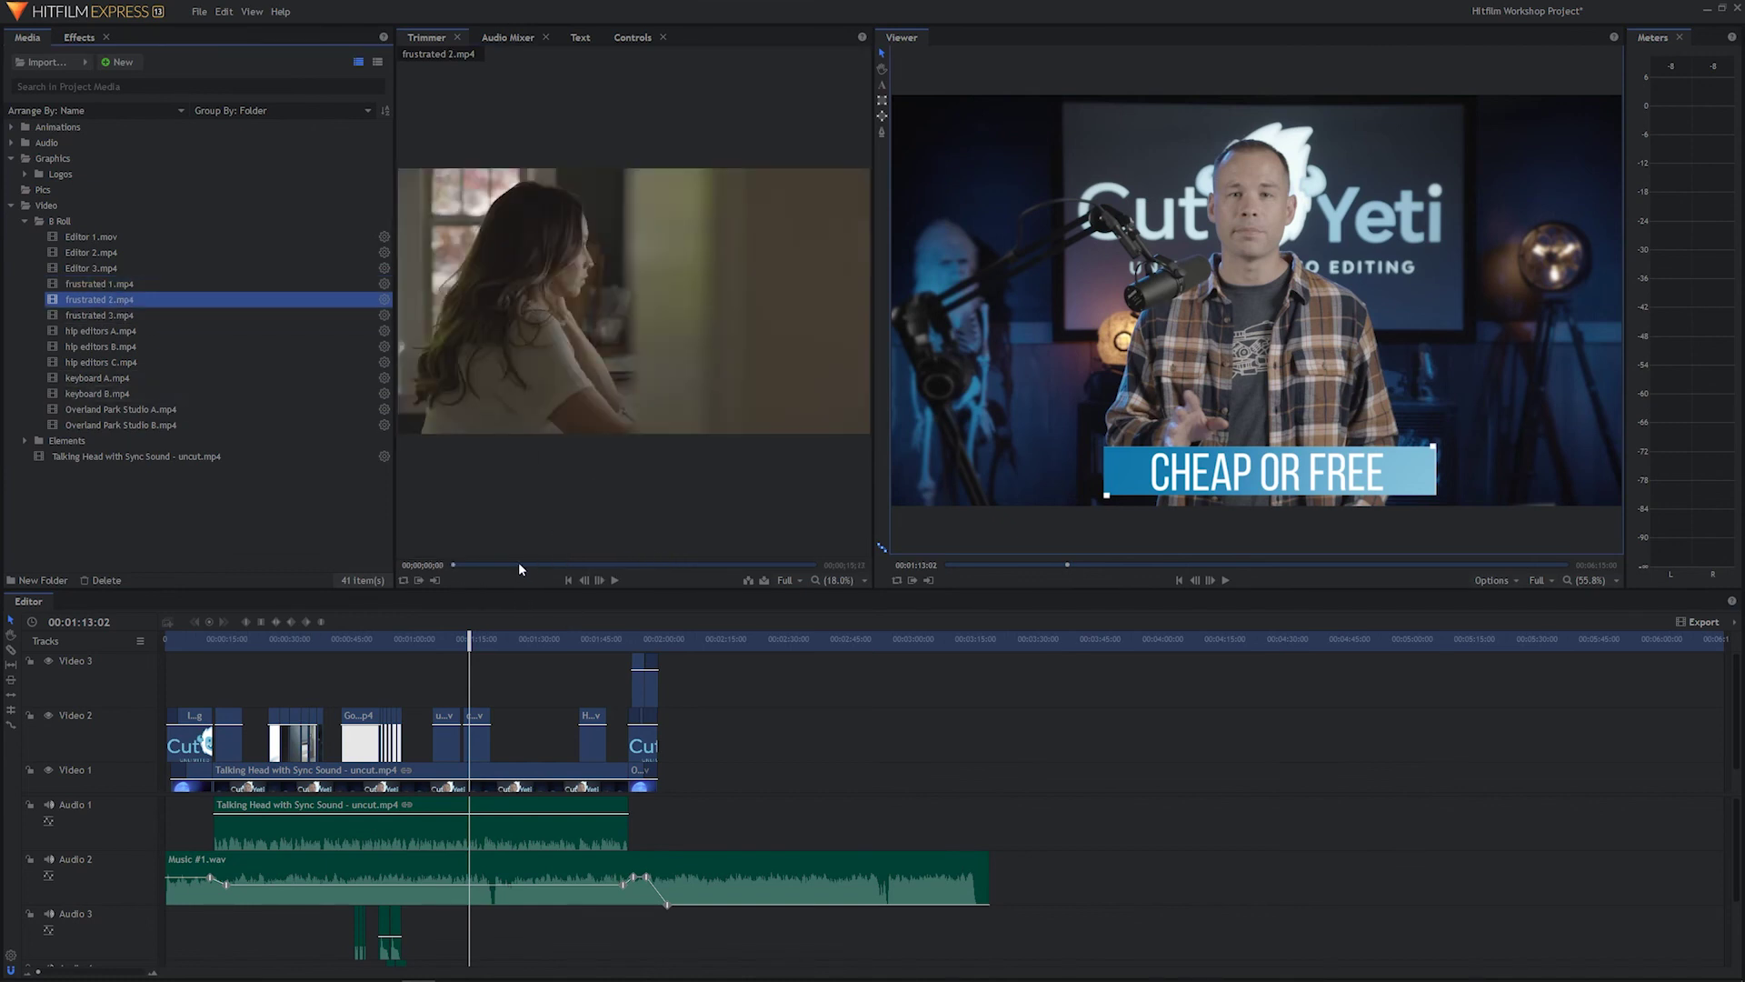
{"action": "left_click_drag", "start_coordinate": [519, 565], "coordinate": [589, 568]}
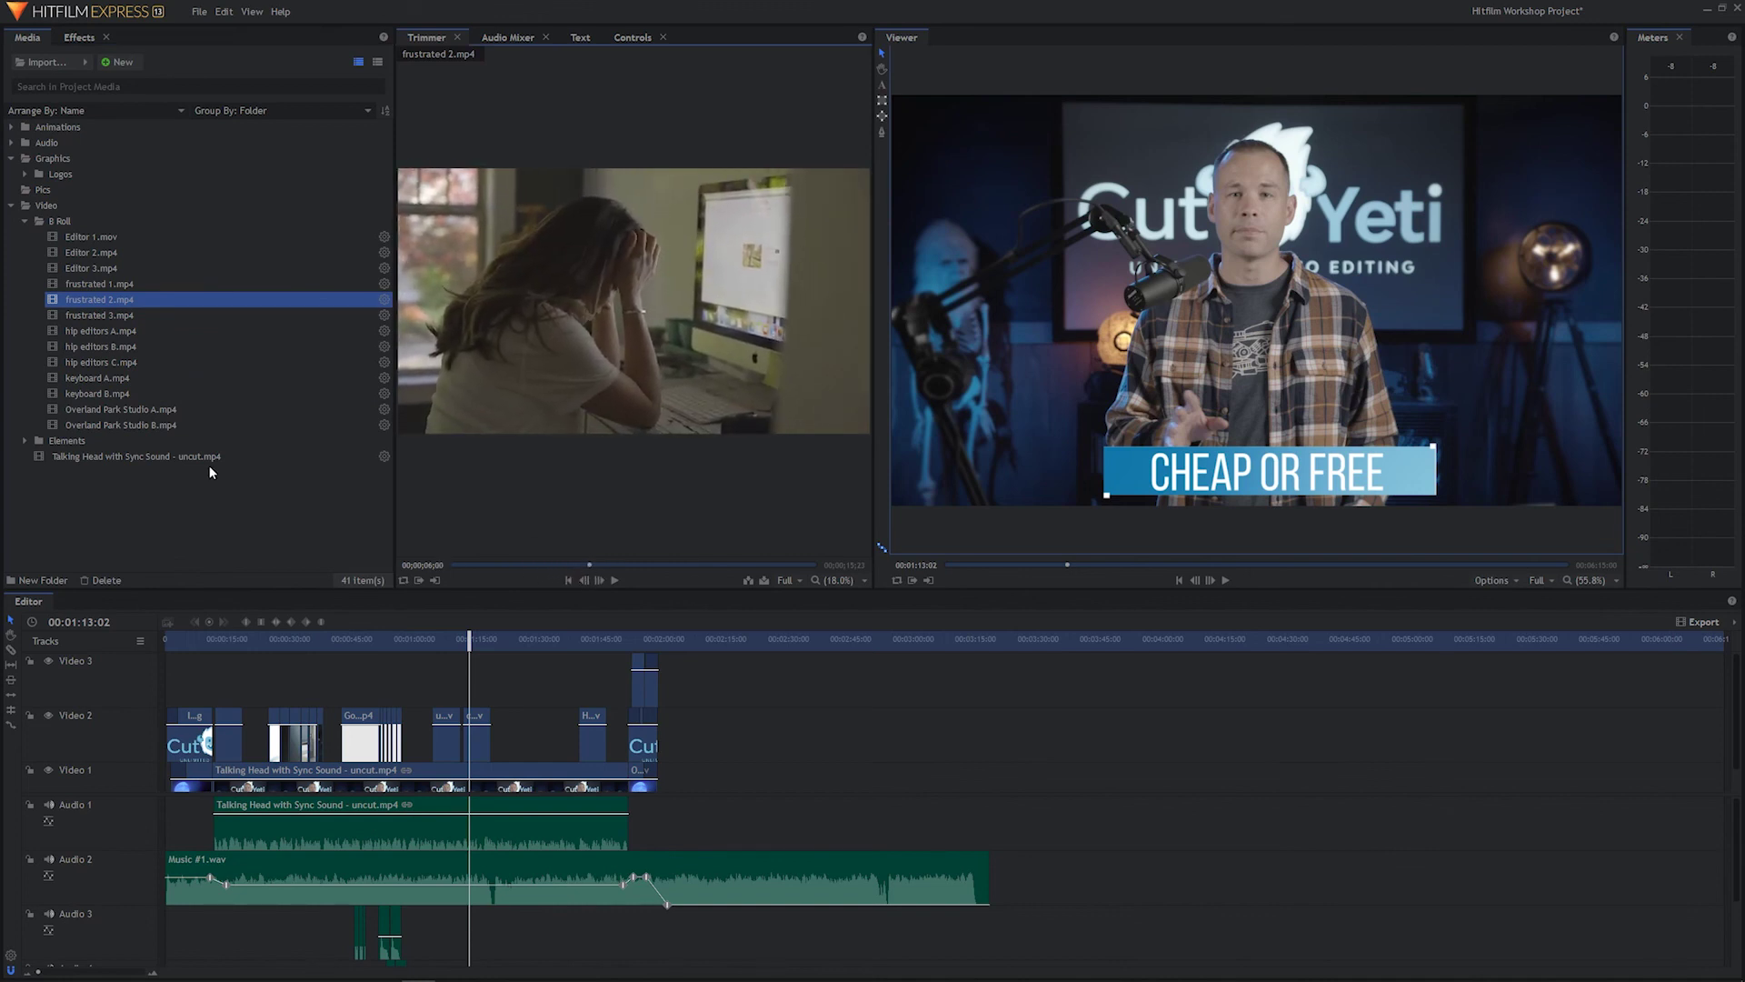
{"action": "left_click", "coordinate": [117, 314]}
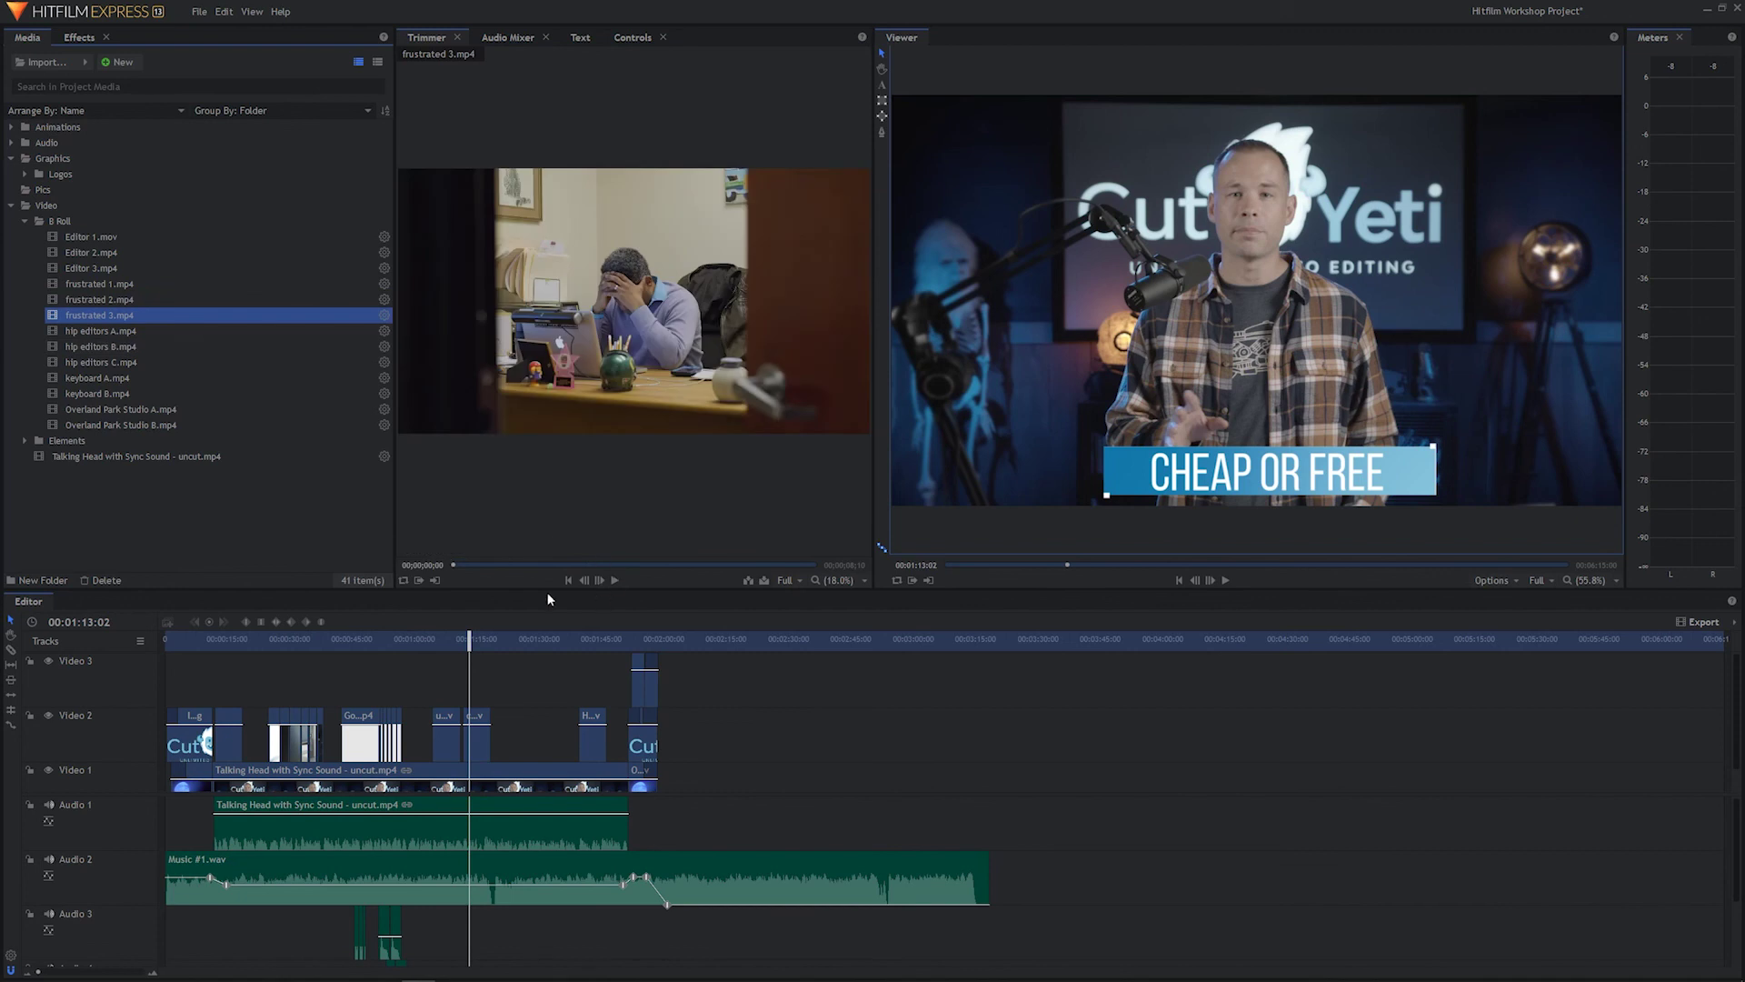
{"action": "left_click_drag", "start_coordinate": [472, 564], "coordinate": [763, 570]}
{"action": "left_click_drag", "start_coordinate": [623, 569], "coordinate": [620, 562]}
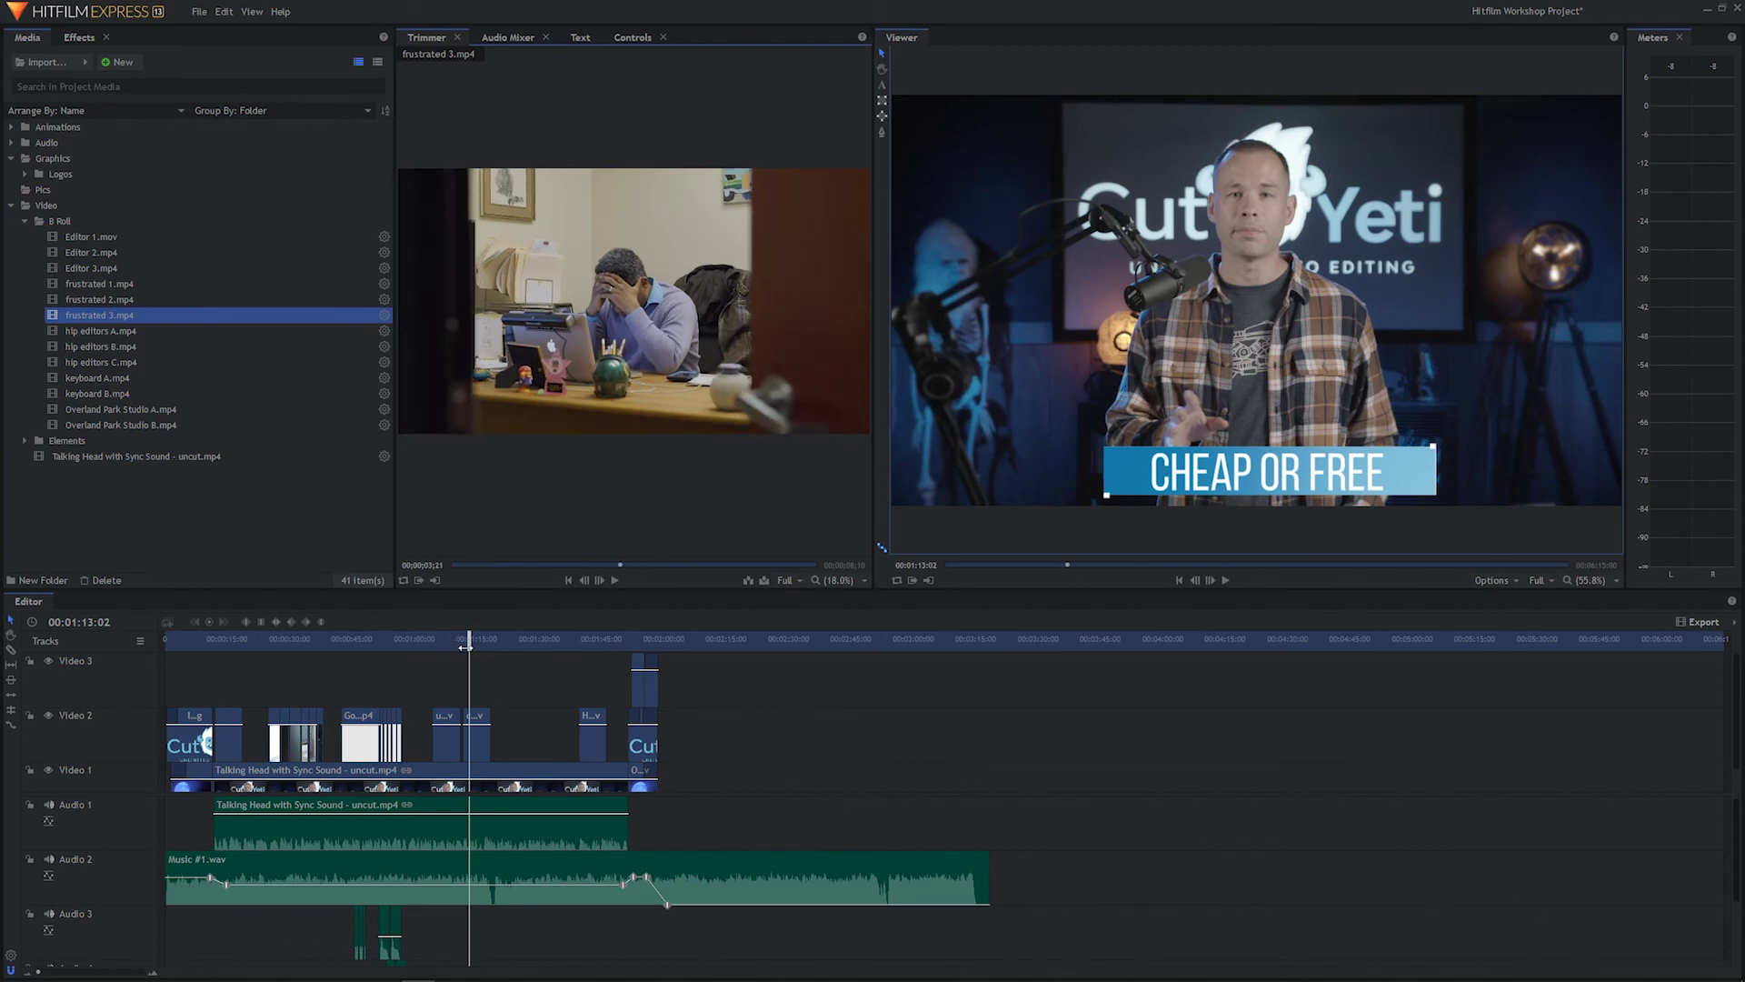
Step: Check the timeline at the USER-FRIENDLY title and at the first B-roll sequence around 00:00:28:01
{"action": "left_click_drag", "start_coordinate": [466, 646], "coordinate": [452, 658]}
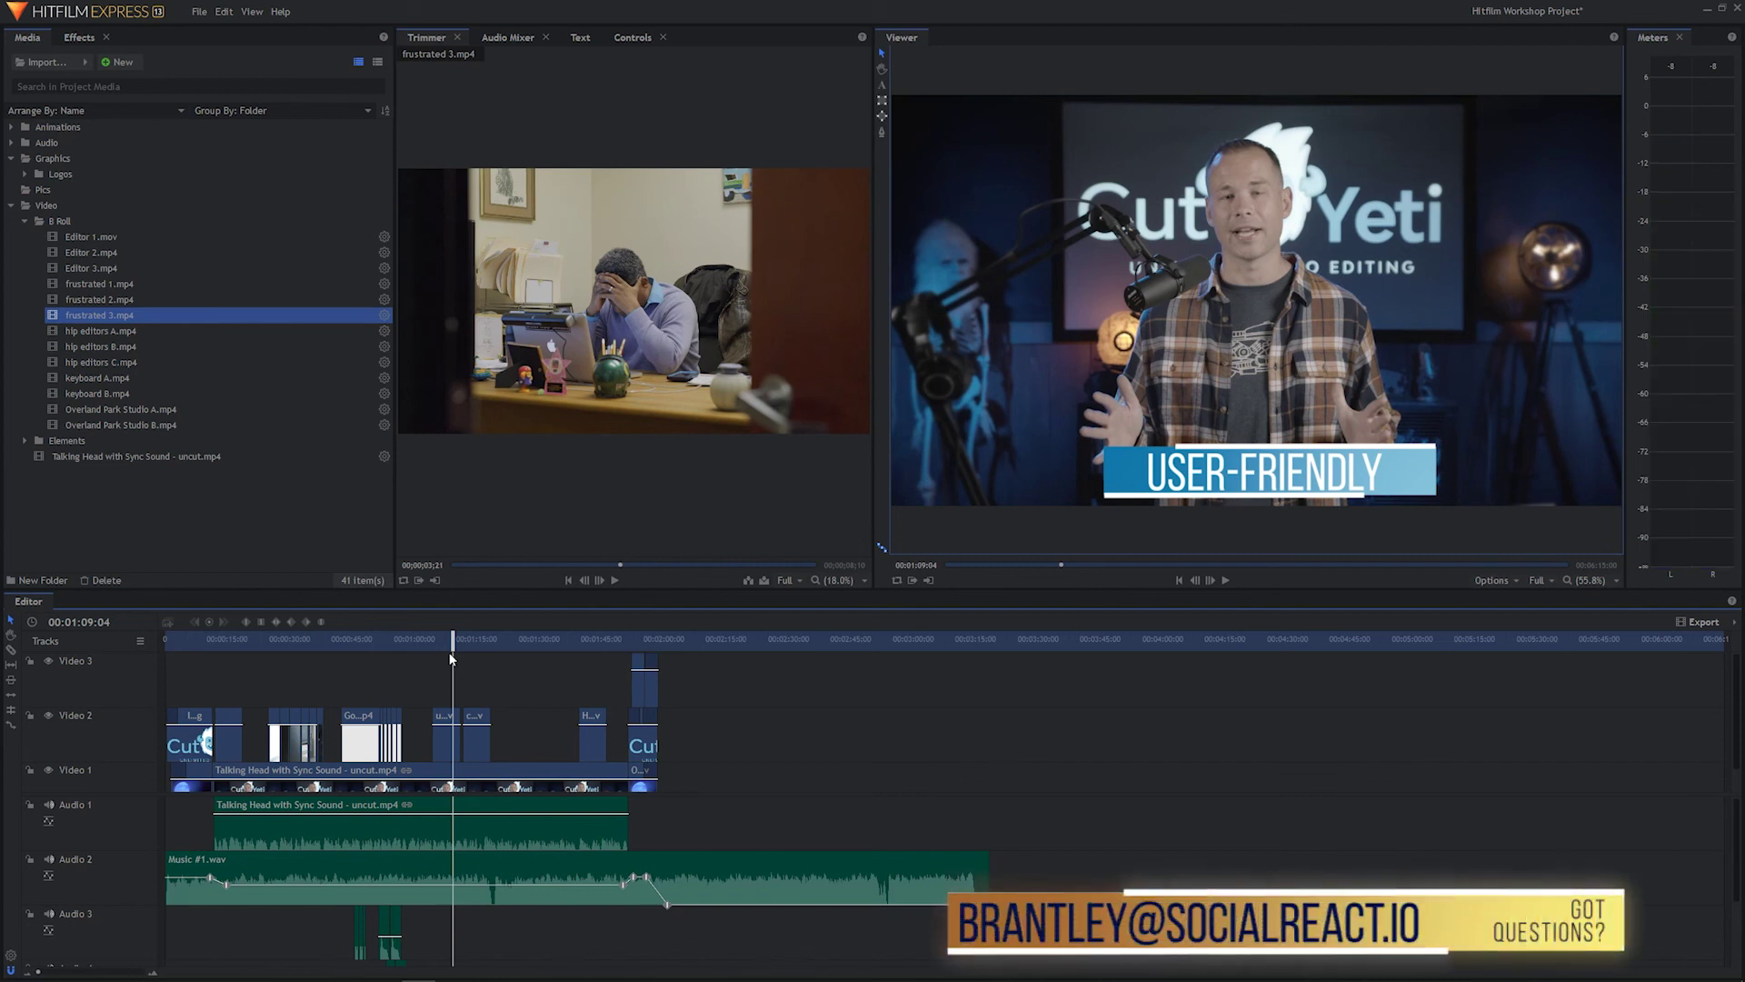
{"action": "left_click", "coordinate": [281, 646]}
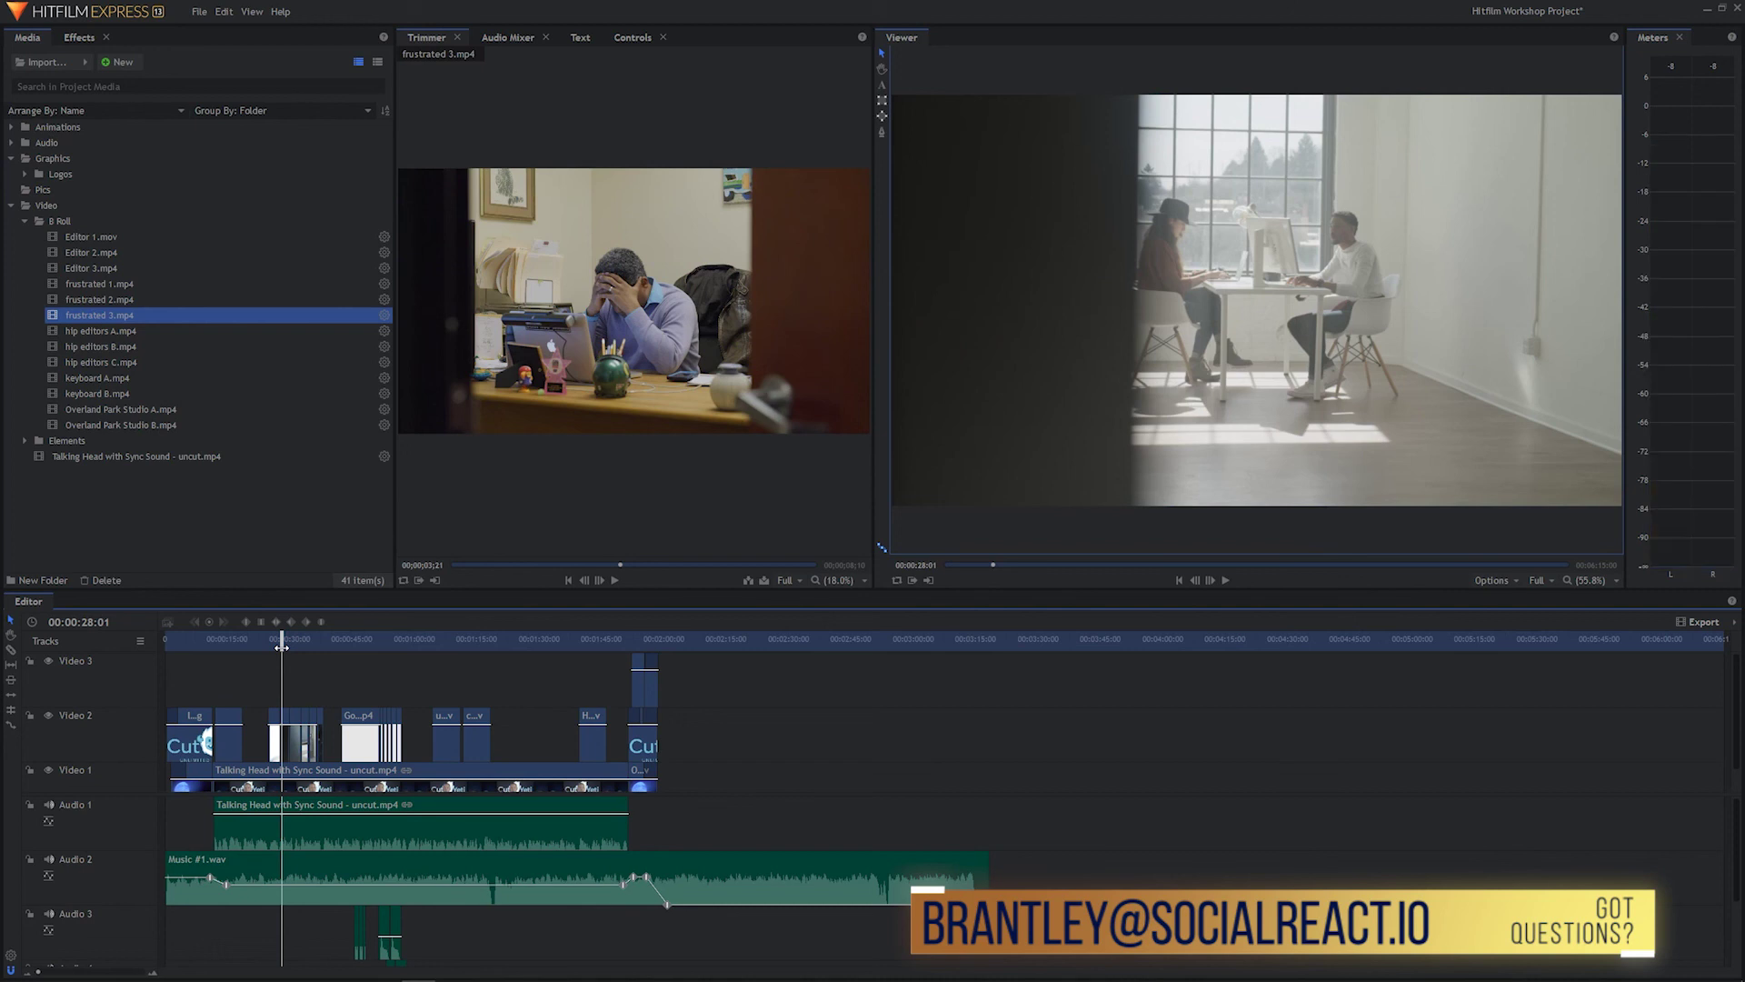
{"action": "left_click", "coordinate": [450, 643]}
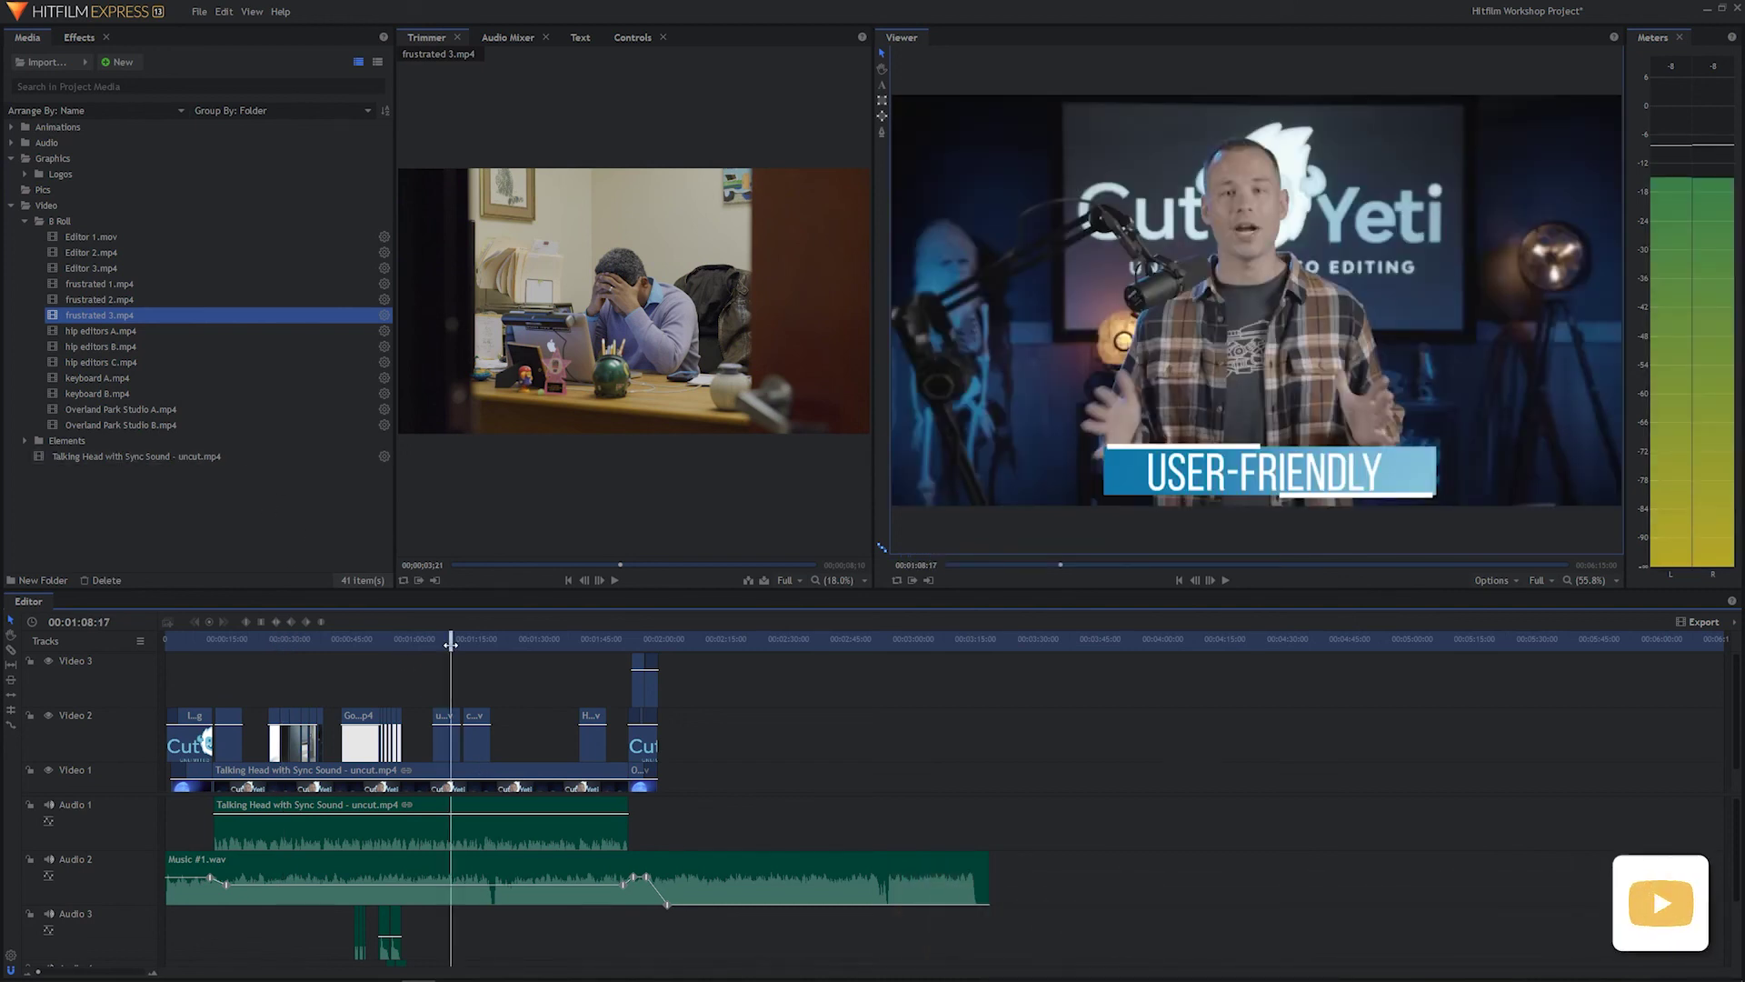